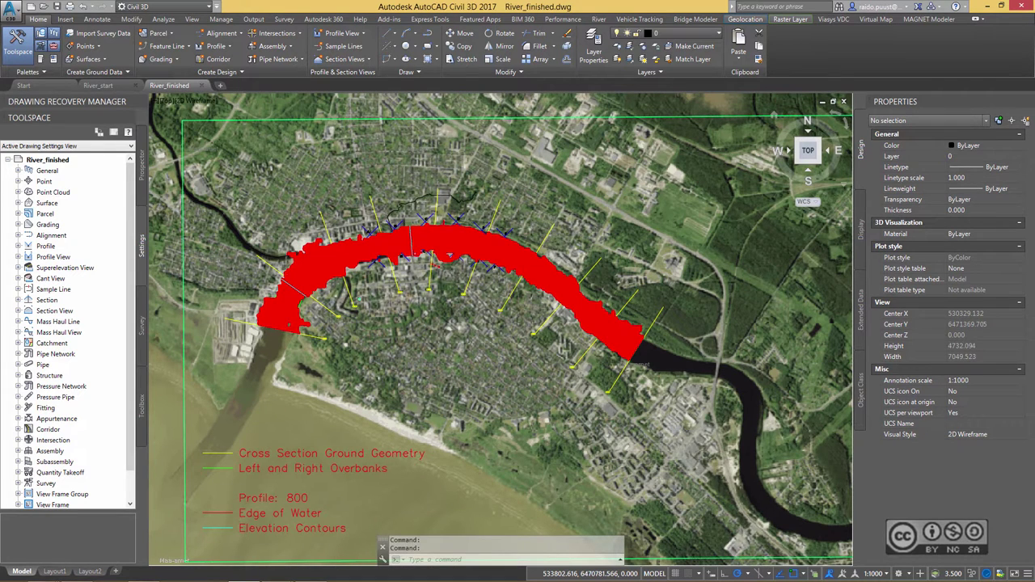
Step: Switch the ribbon to the River tab to show the river analysis tools
left_click(598, 20)
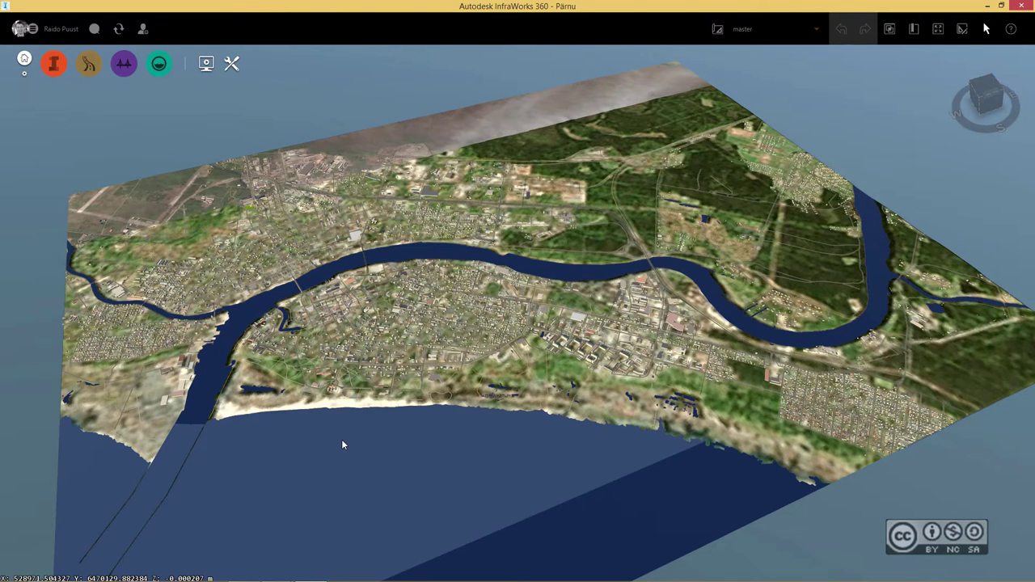
Step: View the HEC-RAS software page on hec.usace.army.mil in the web browser
mouse_move(160, 572)
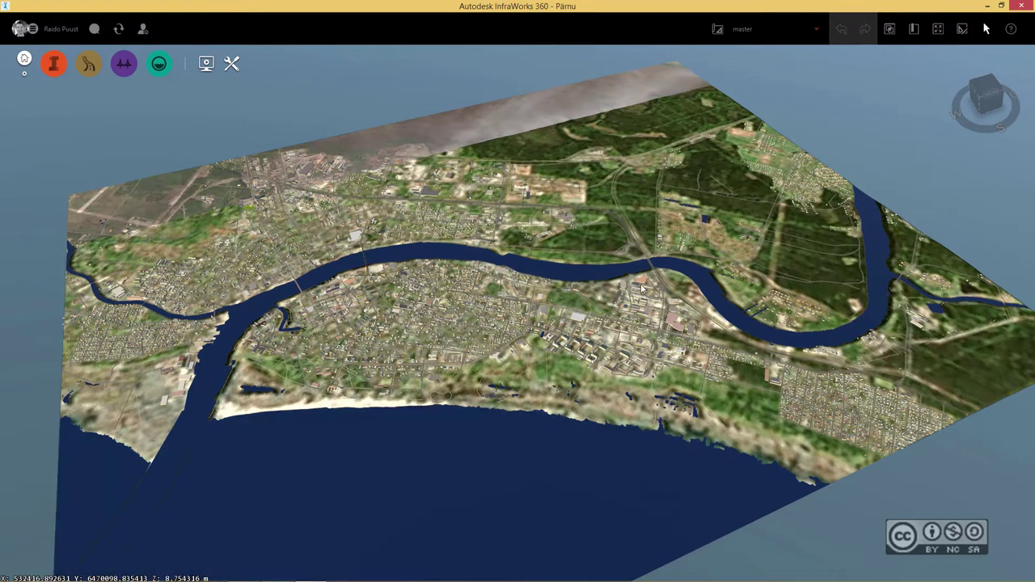
Step: Show the river's OpenStreetMap info in the InfraWorks Pärnu model
mouse_move(623, 277)
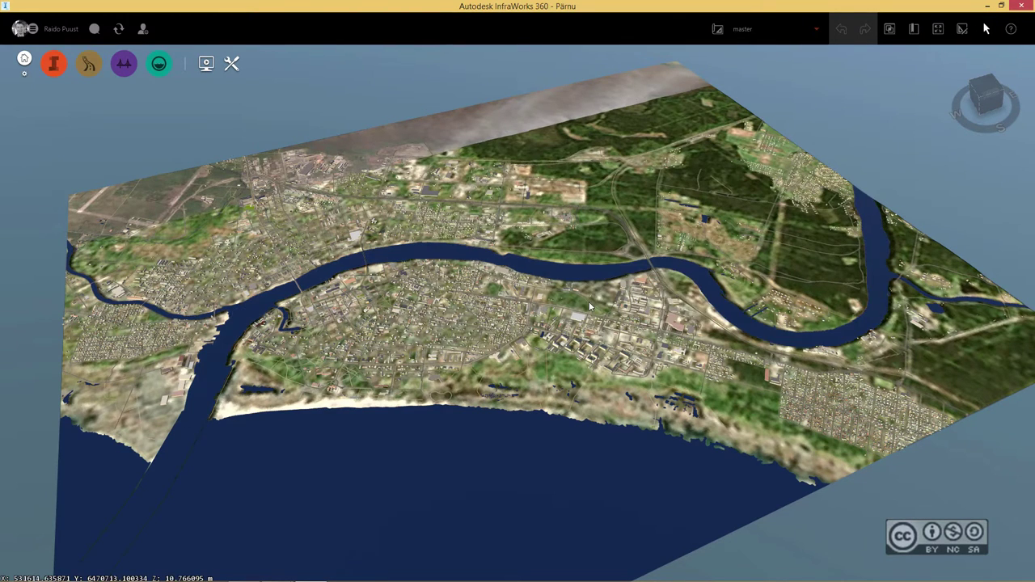
Step: Tilt the Pärnu model overhead, check Settings and Utilities, then minimize InfraWorks 360
middle_click_drag(589, 302, 468, 276)
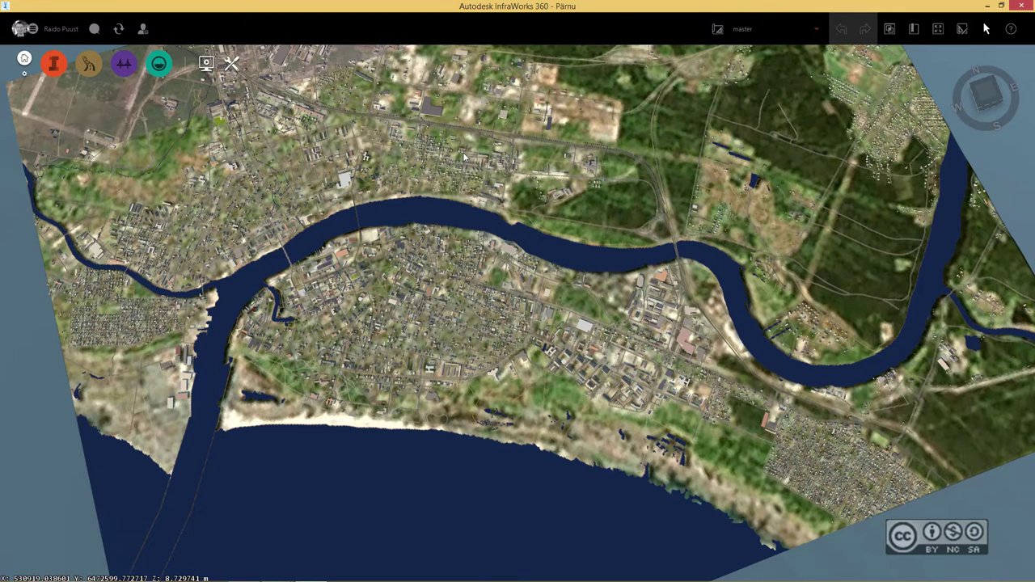
left_click(234, 67)
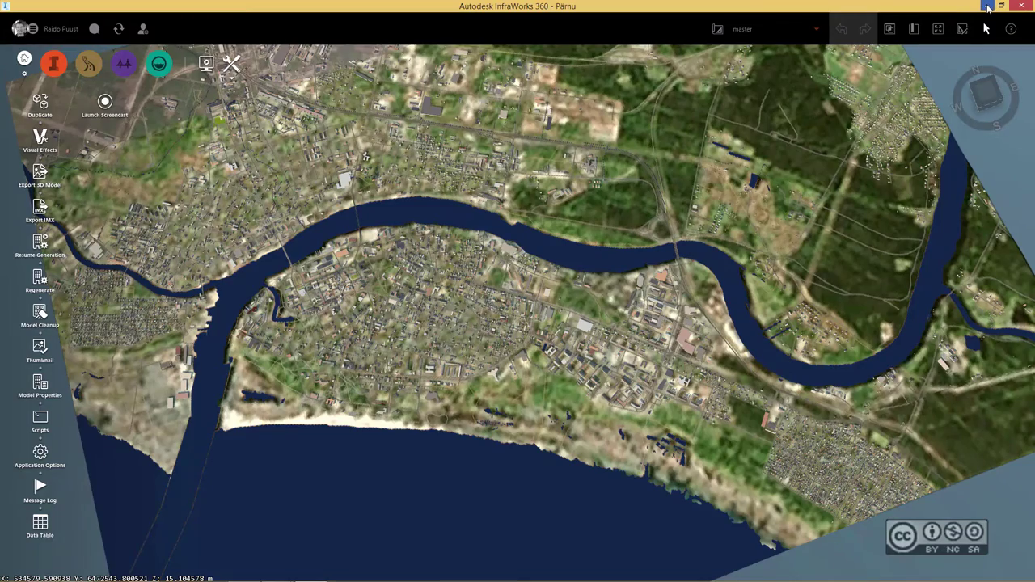
left_click(988, 6)
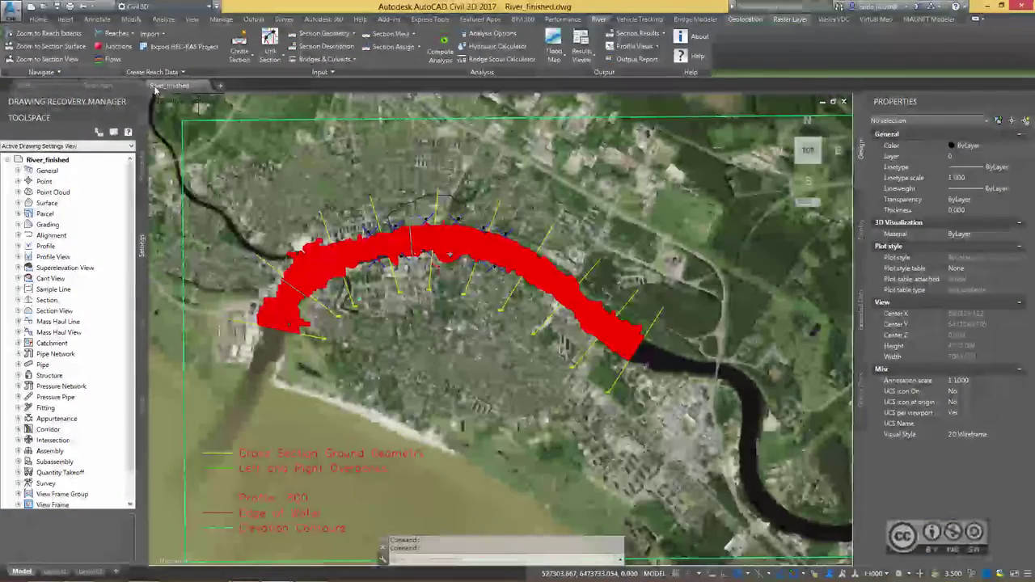
Step: Close River_finished and choose Parnu.imx in the Open InfraWorks 360 Model dialog
left_click(509, 239)
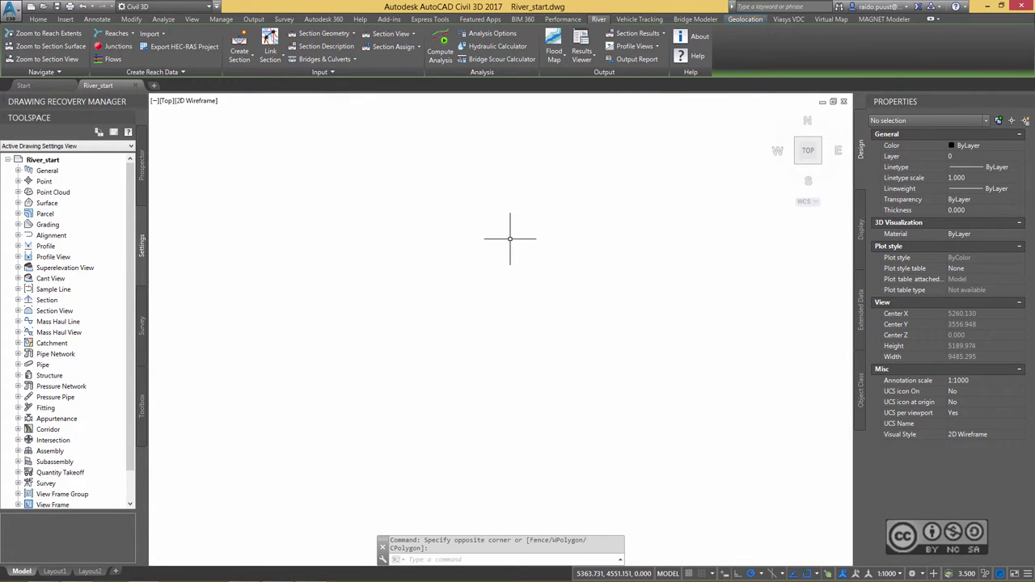
key("Escape")
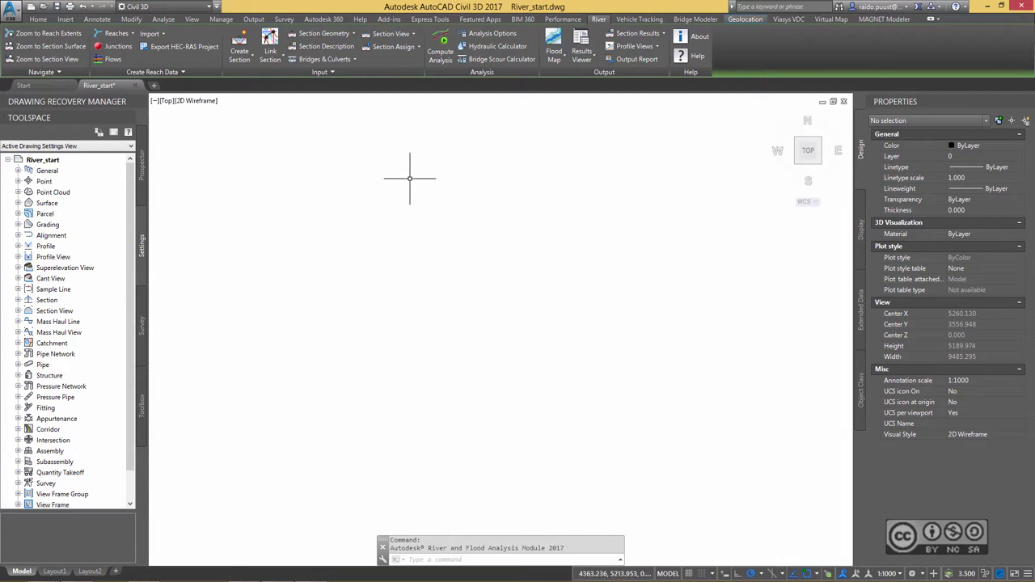
left_click(63, 19)
left_click(202, 53)
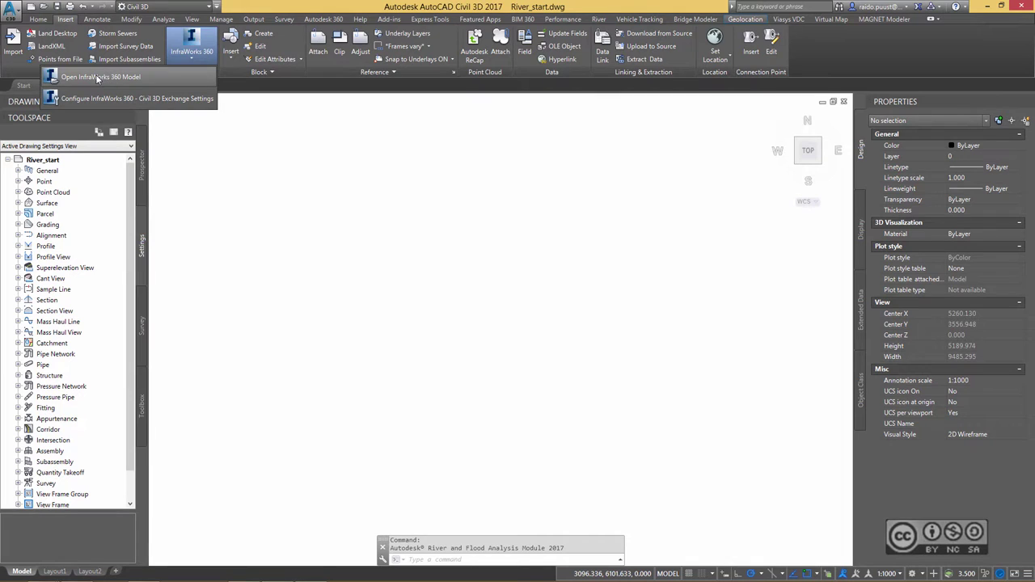
left_click(97, 77)
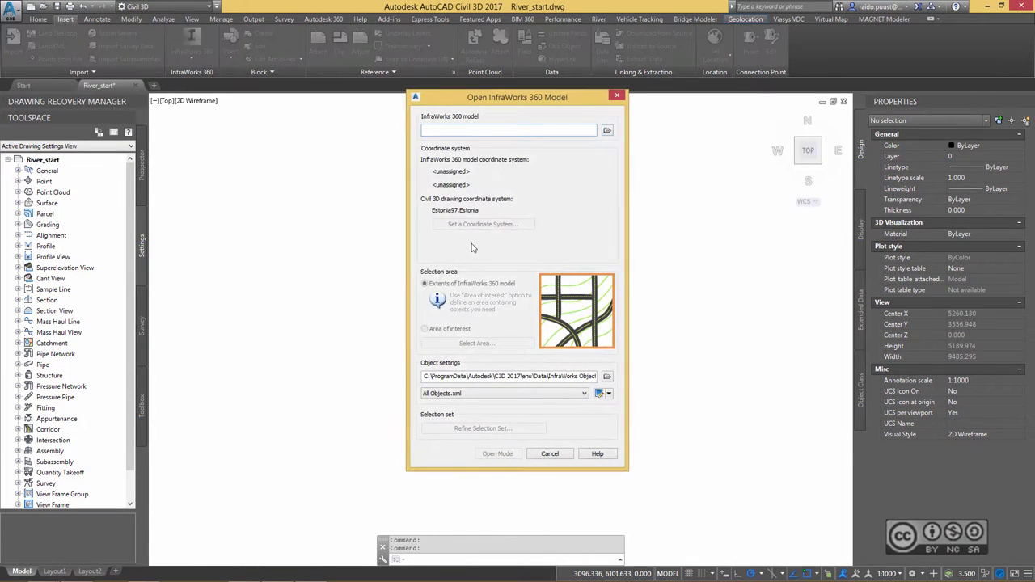
left_click(607, 131)
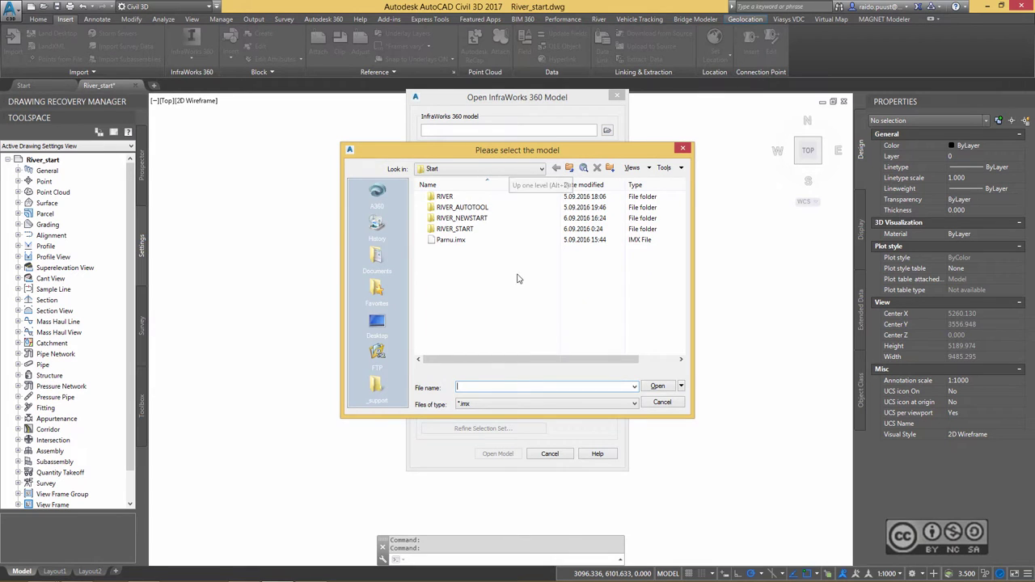
left_click(458, 242)
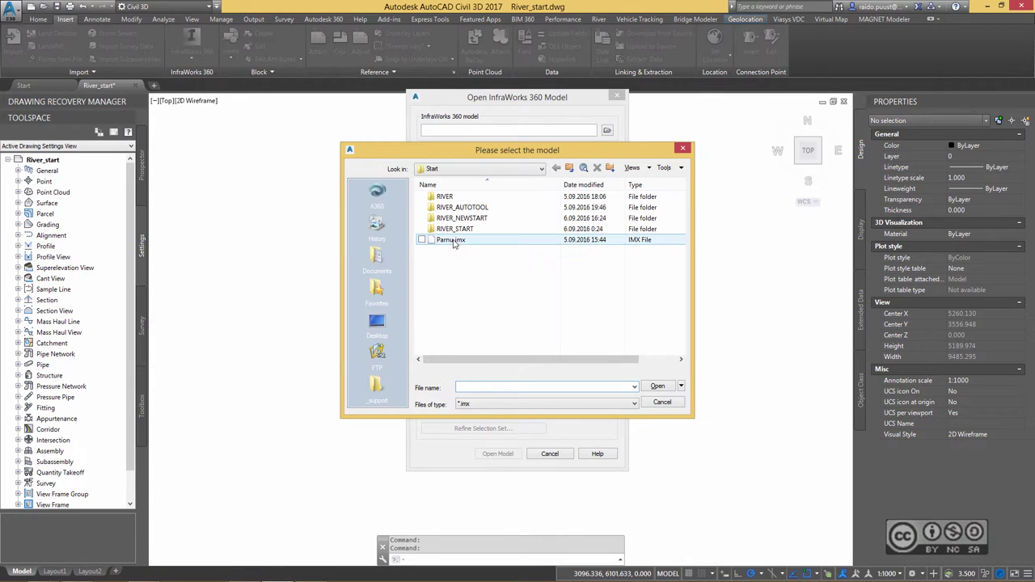
left_click(659, 388)
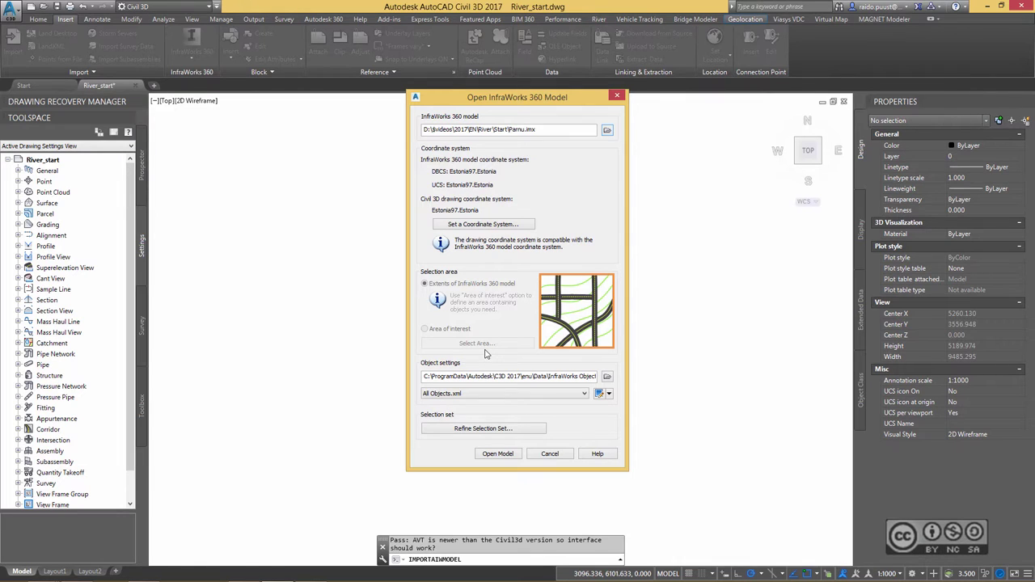
Step: Use Design Objects.xml settings and include the AIW_Existing_Ground surface in the selection
left_click(477, 394)
left_click(448, 413)
left_click(521, 432)
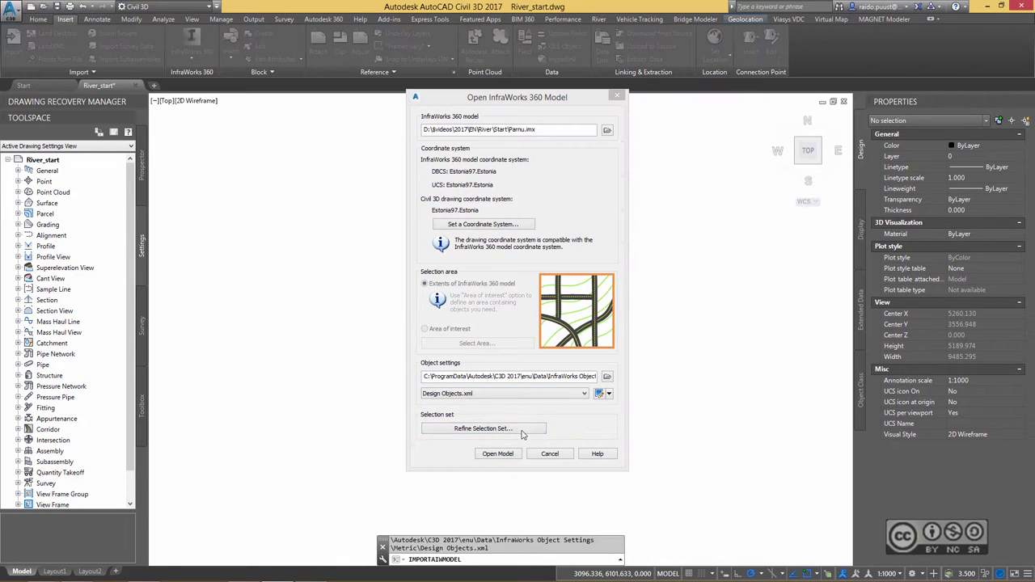
left_click(451, 200)
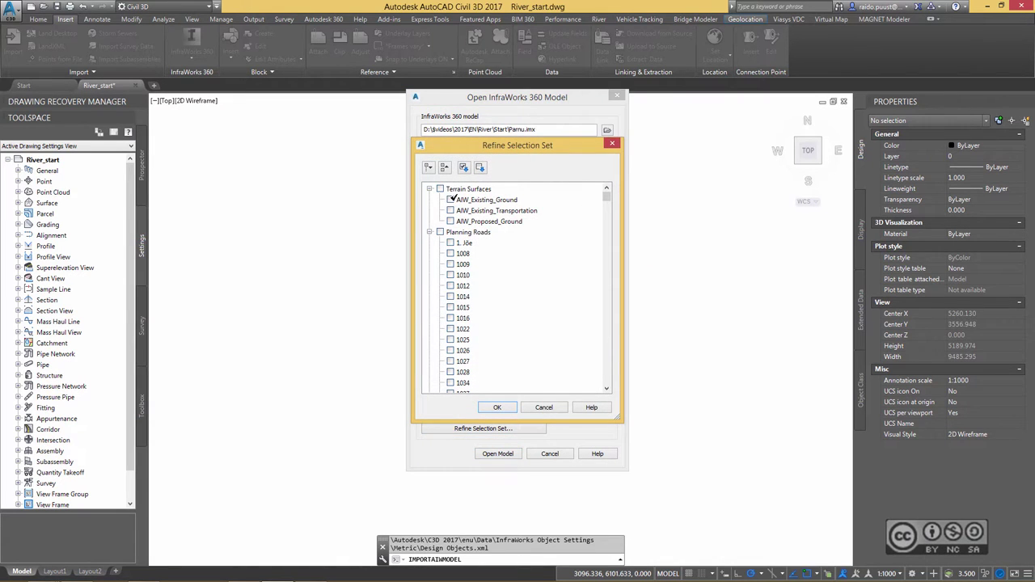
left_click_drag(607, 199, 609, 353)
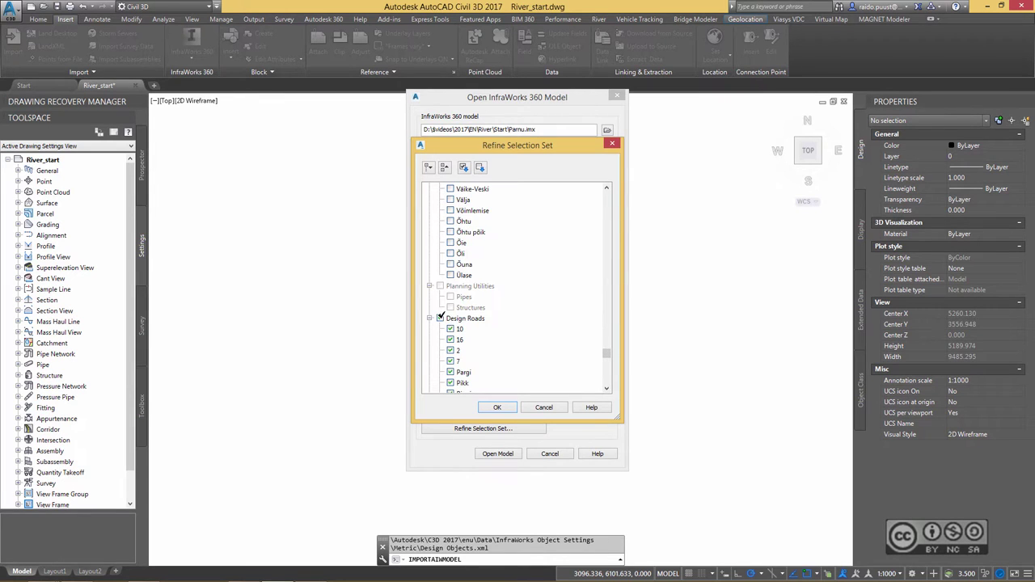
Step: Exclude Design Roads, Intersections and Roundabouts from the import
left_click(440, 318)
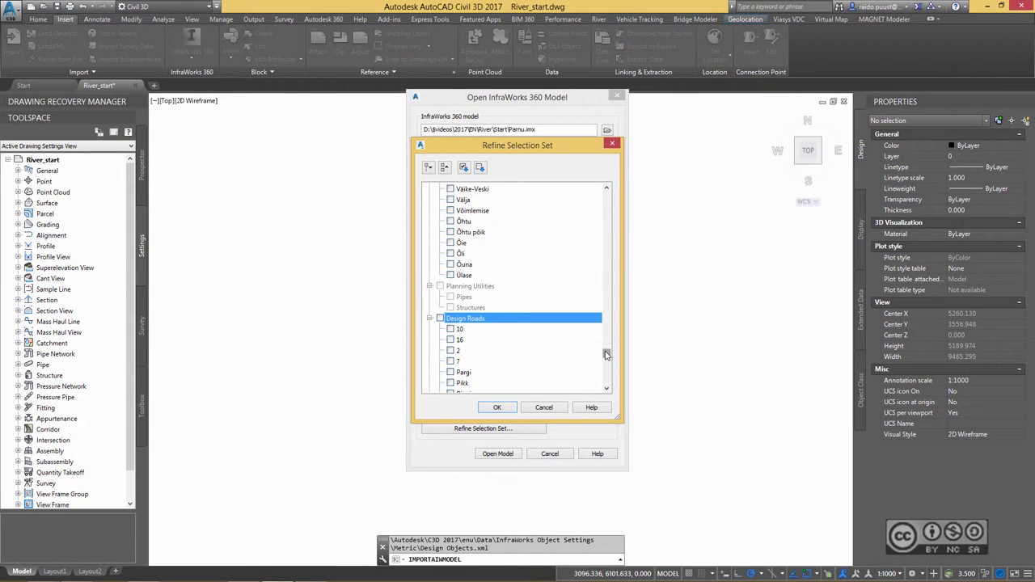
scroll(607, 354, "down", 4)
left_click(440, 296)
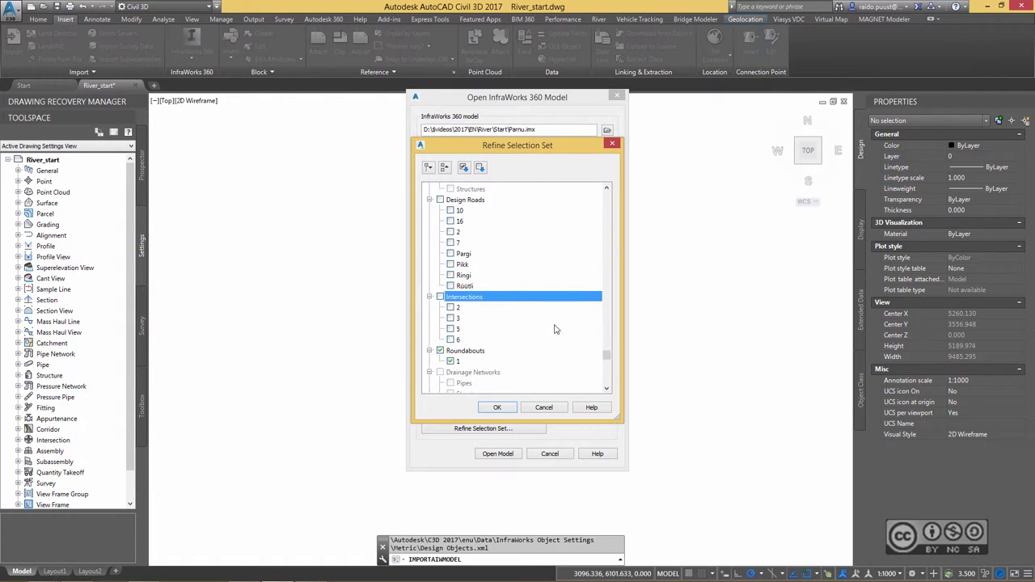
left_click(440, 350)
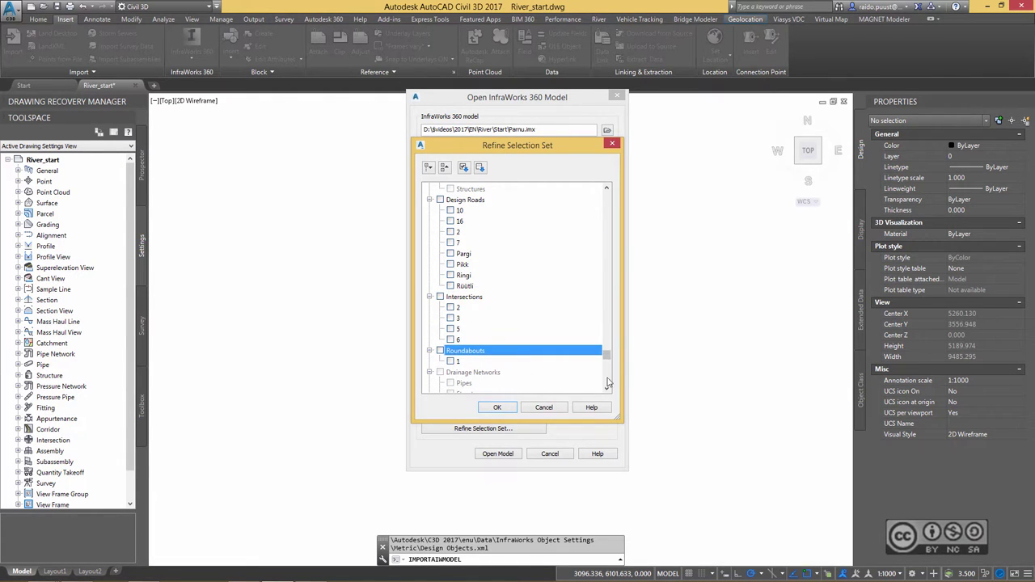
scroll(608, 385, "down", 5)
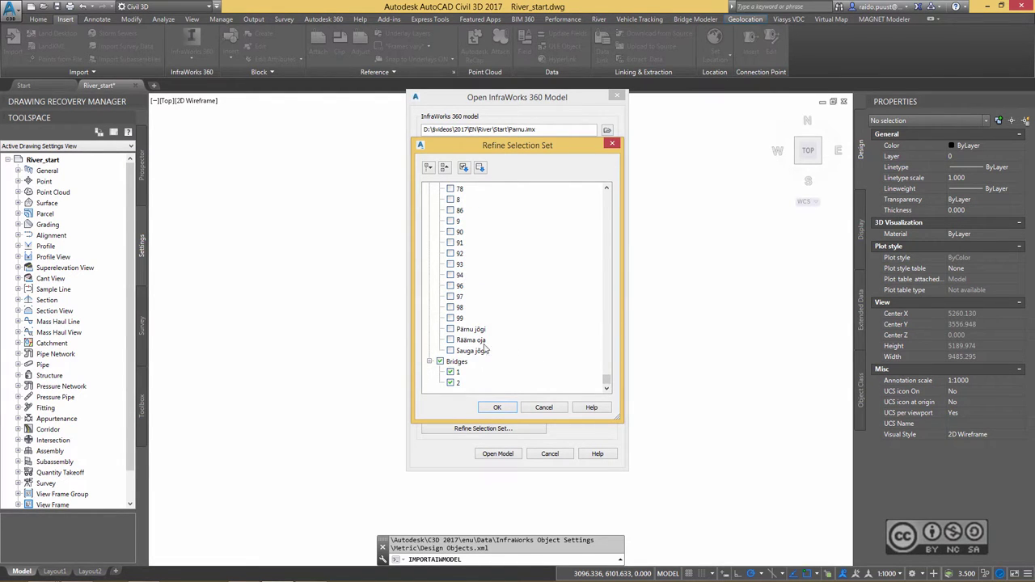
Step: Include the Pärnu jõgi, Rääma oja and Sauga jõgi rivers and import the model
left_click(451, 330)
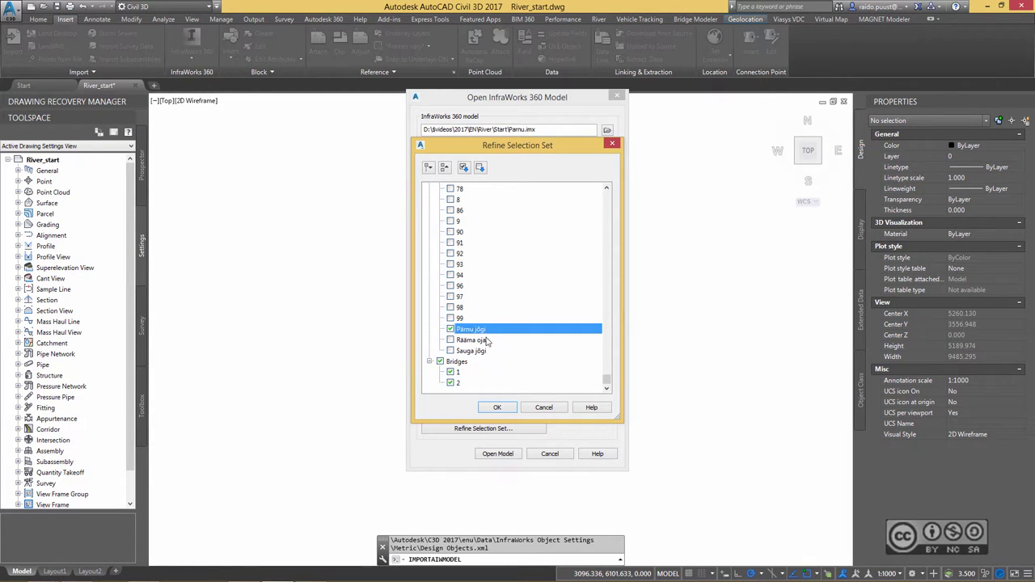
key("Down")
key("space")
key("Down")
key("space")
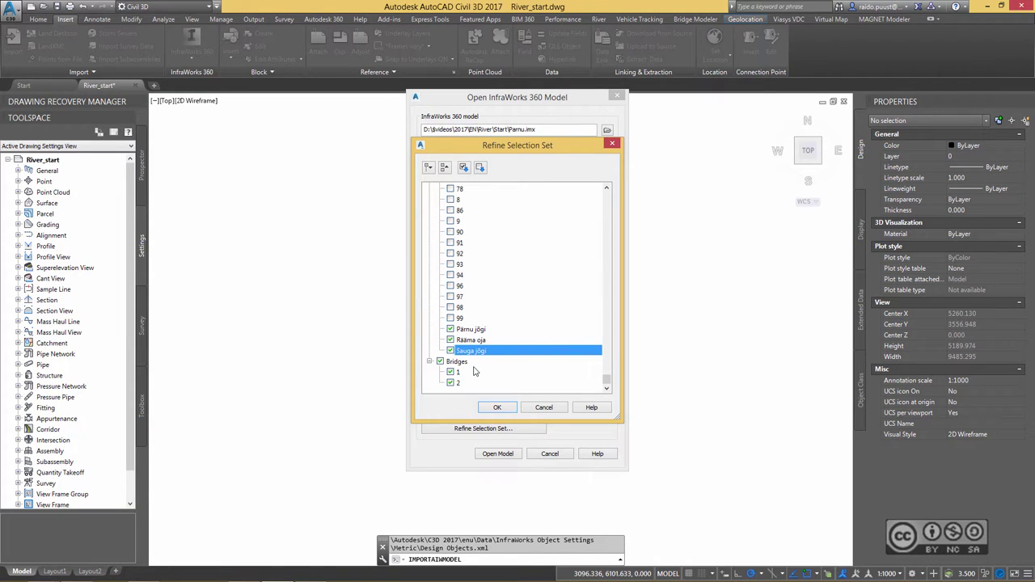
left_click(499, 409)
left_click(498, 454)
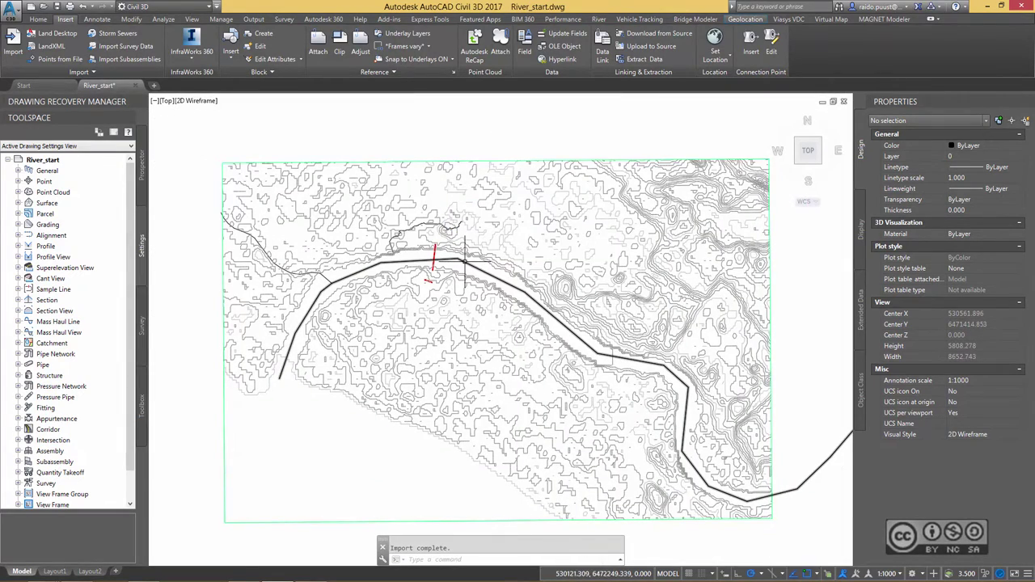
left_click(420, 198)
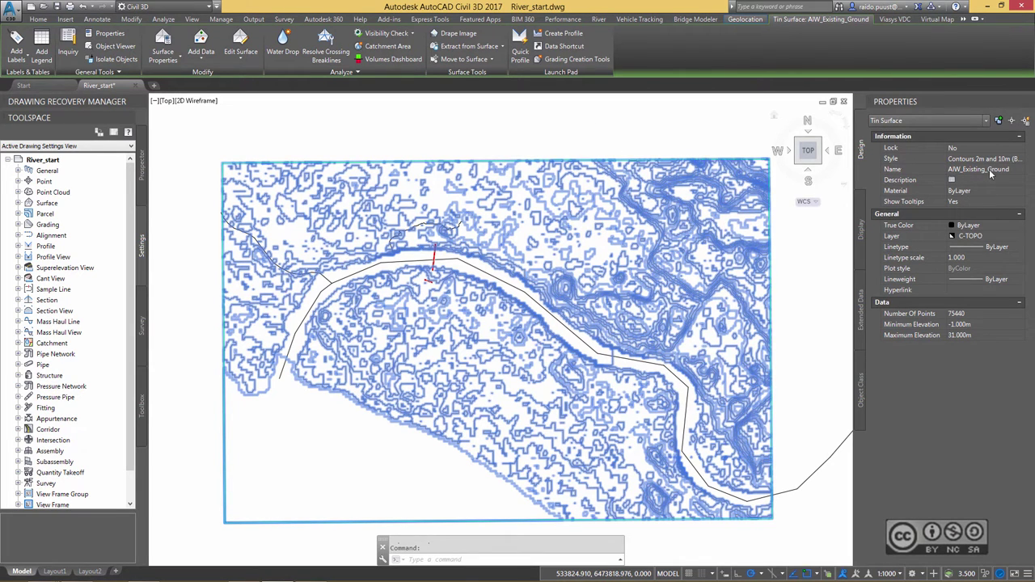
key("Escape")
left_click(493, 138)
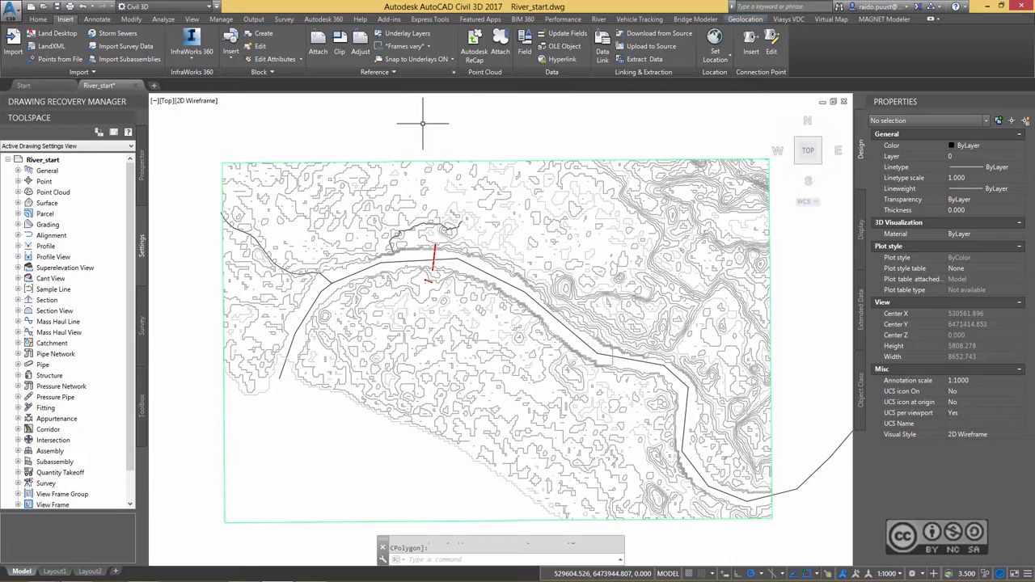
Step: Begin a polyline below the river line, then cancel it
scroll(461, 282, "up", 5)
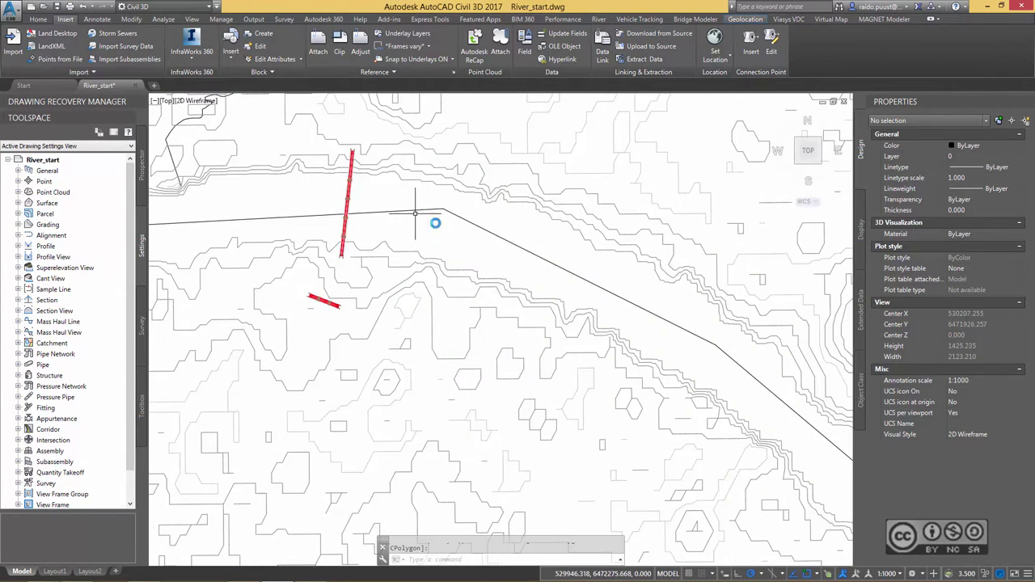
scroll(609, 299, "up", 2)
middle_click_drag(467, 283, 480, 298)
type("pline")
key("Return")
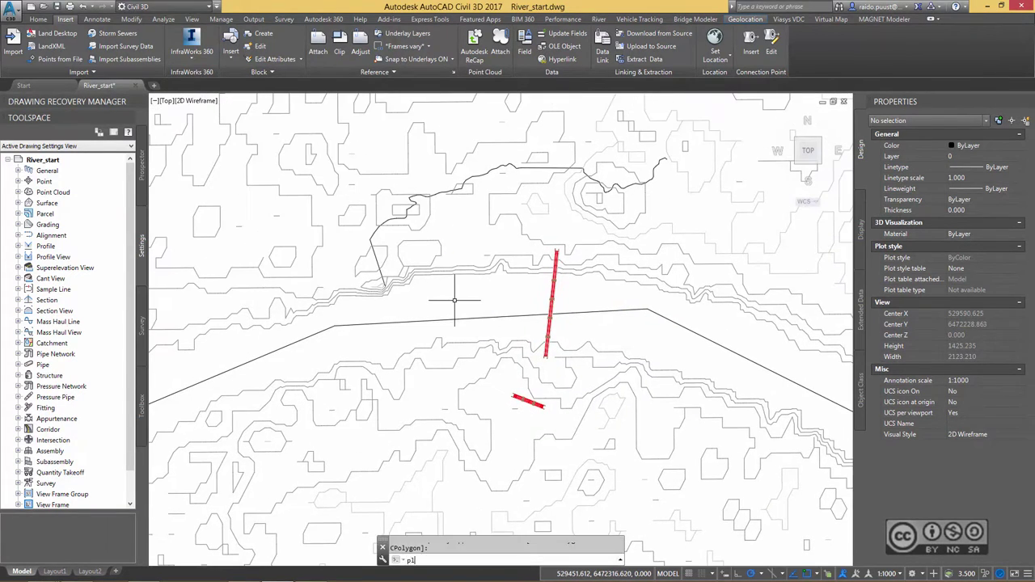
left_click(460, 494)
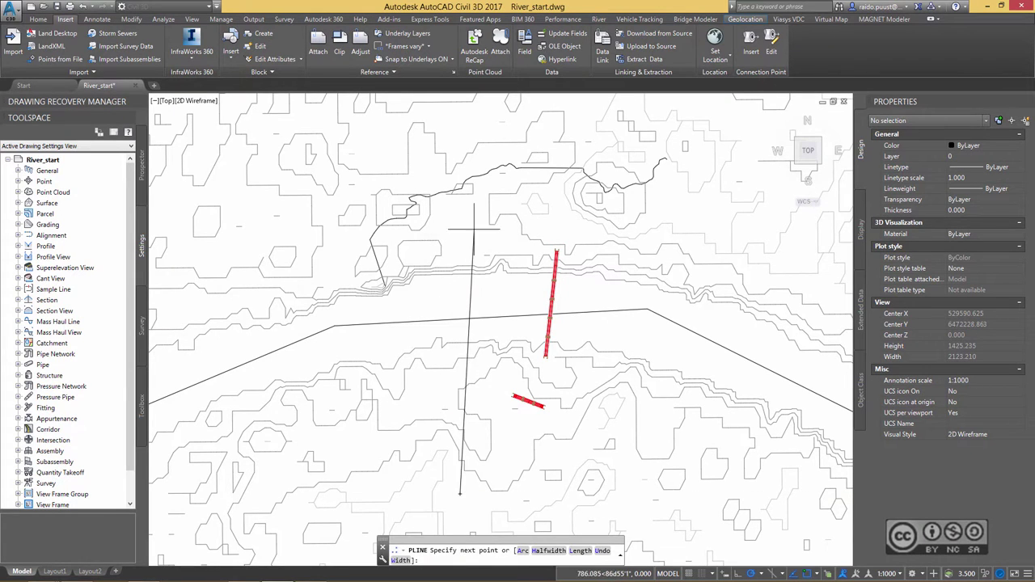
key("Escape")
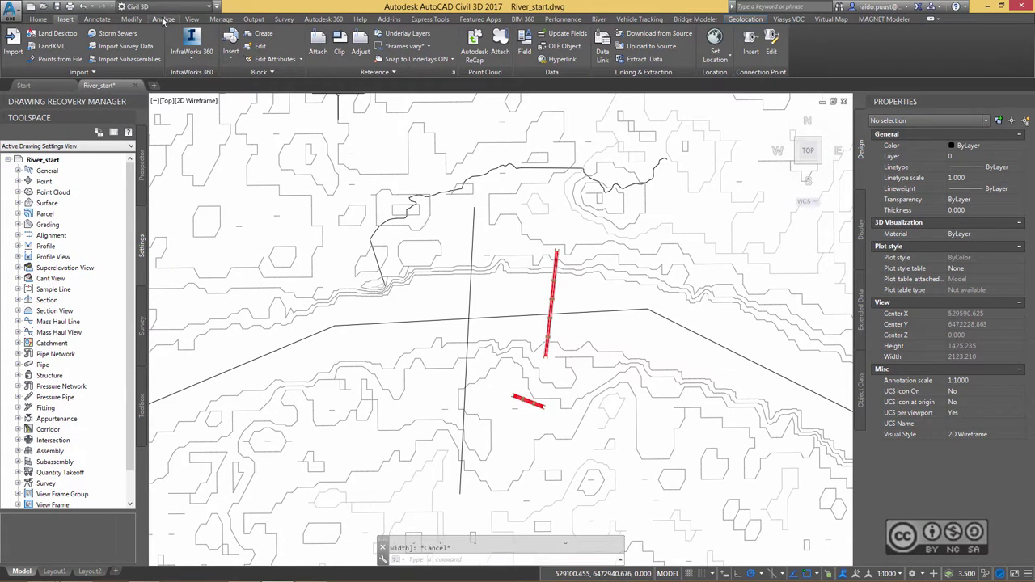
Step: Create a Quick Profile of AIW_Existing_Ground along the vertical line and place its view
left_click(161, 20)
left_click(41, 48)
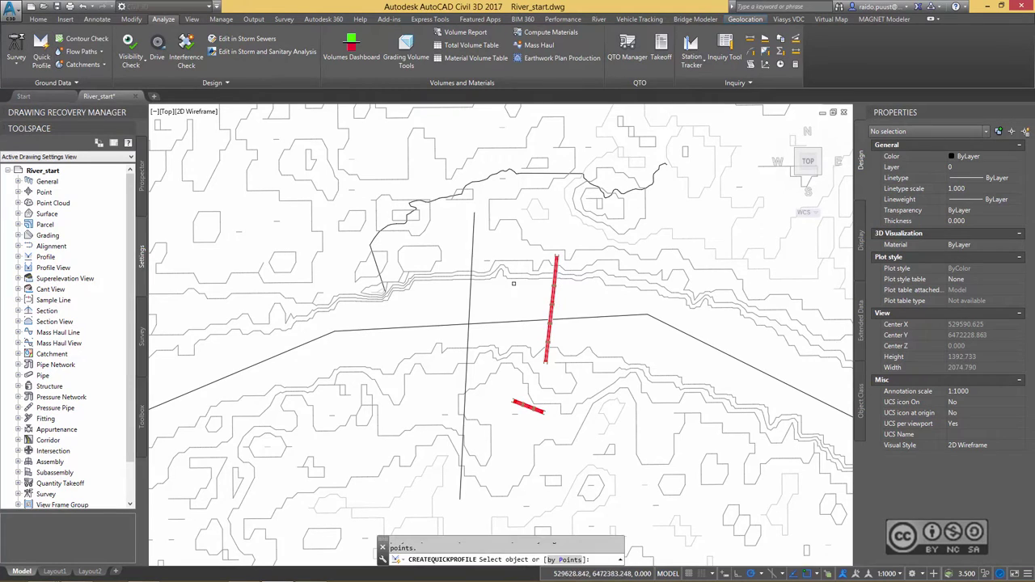
left_click(471, 302)
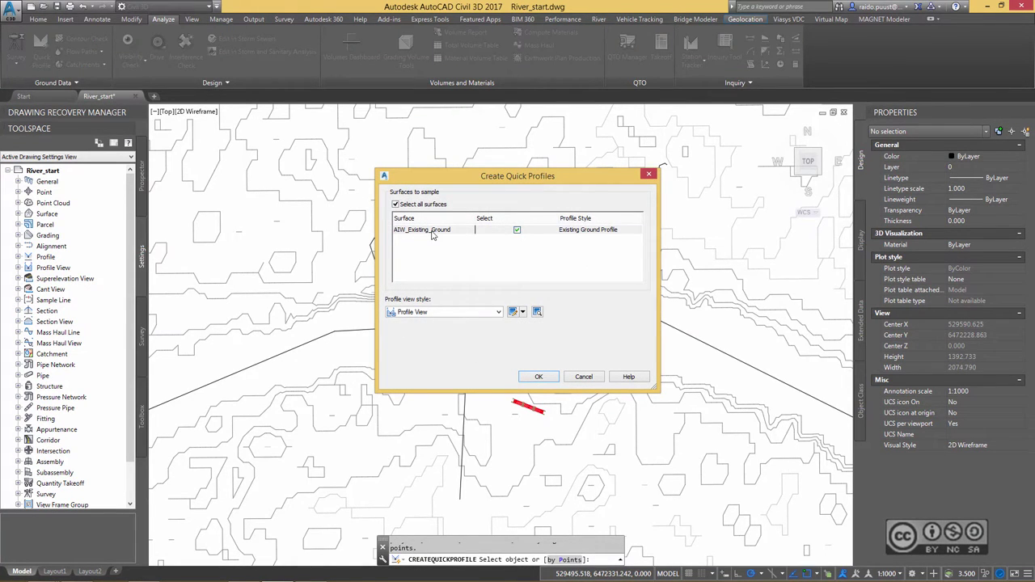
left_click(538, 377)
scroll(499, 268, "down", 4)
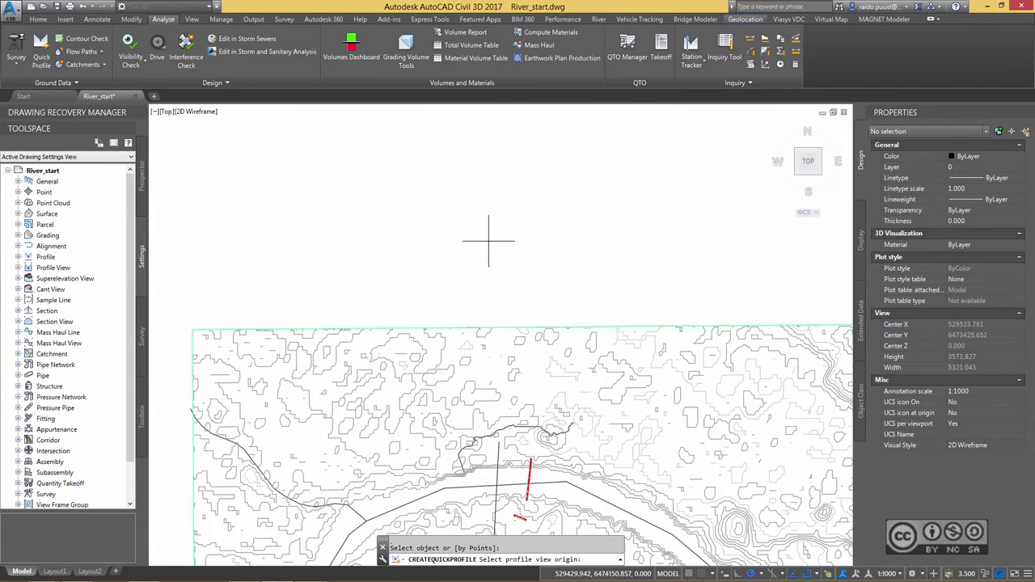
left_click(483, 238)
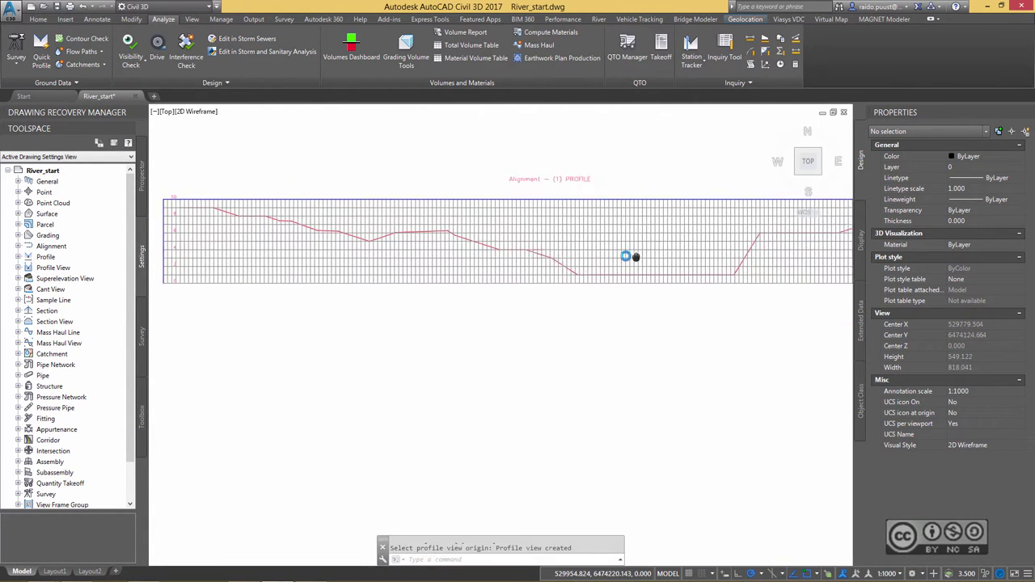
middle_click_drag(632, 256, 521, 257)
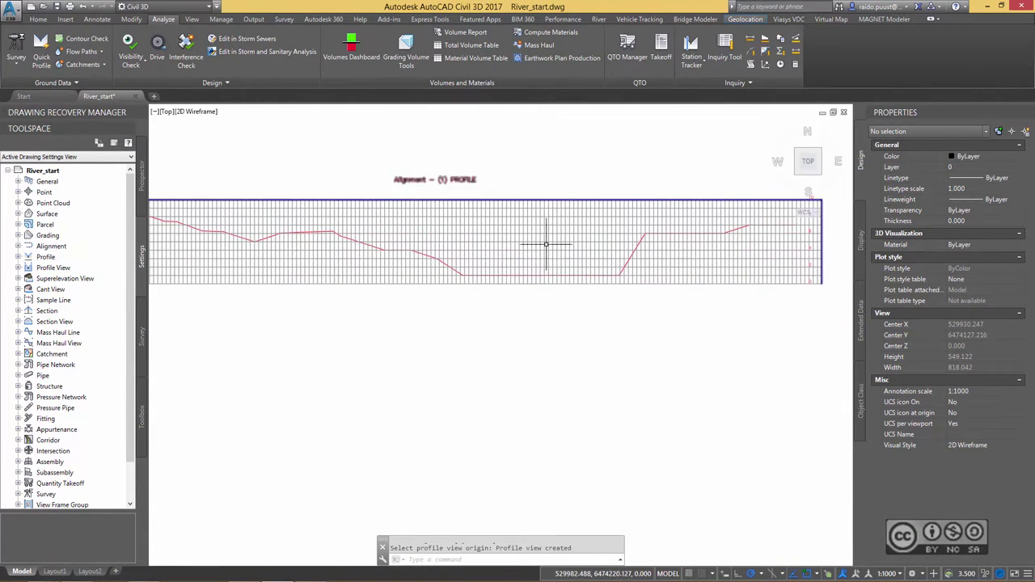
scroll(546, 243, "up", 2)
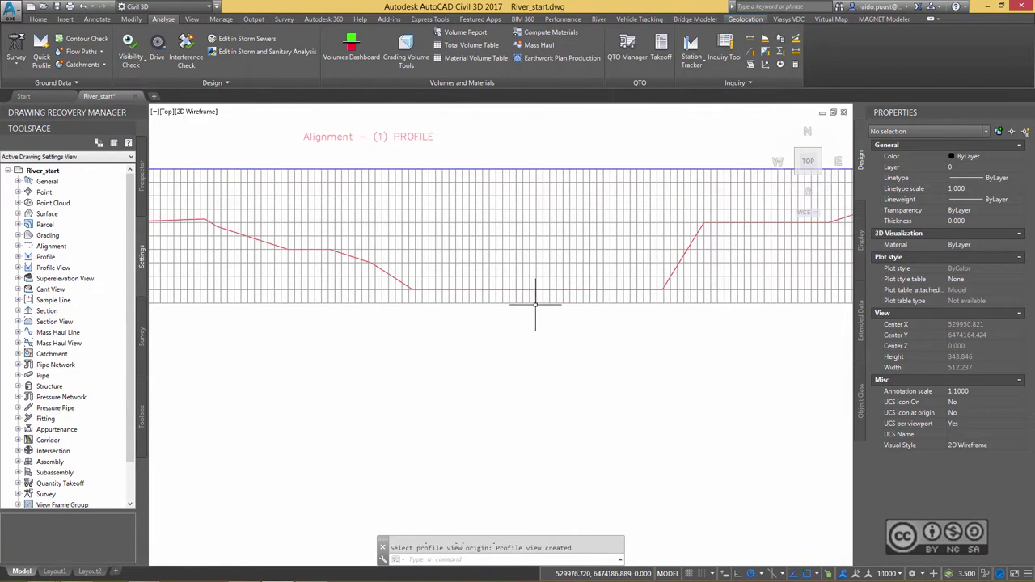
Step: Reframe the contour plan around the surface boundary and the river
mouse_move(537, 262)
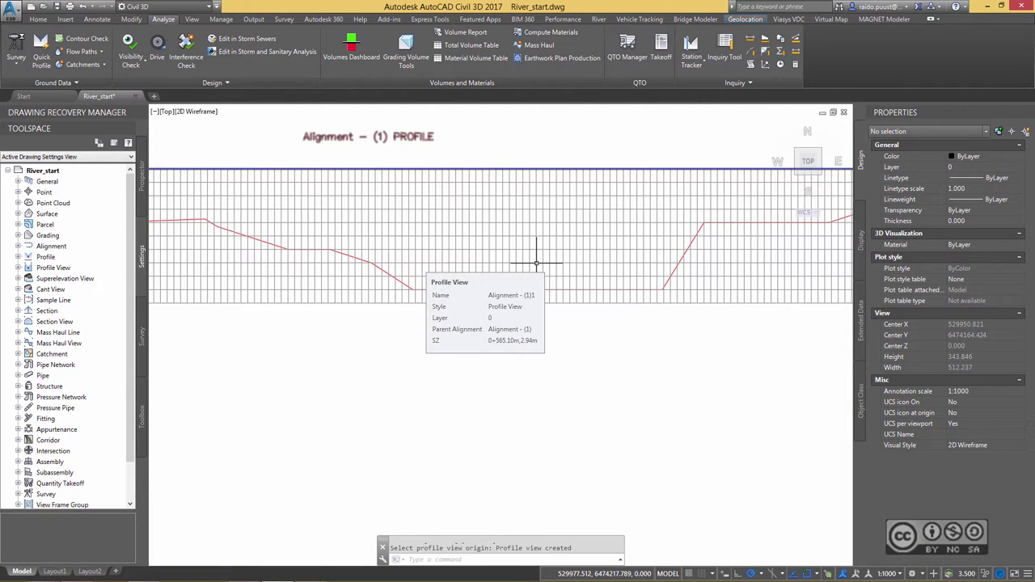
scroll(555, 132, "down", 2)
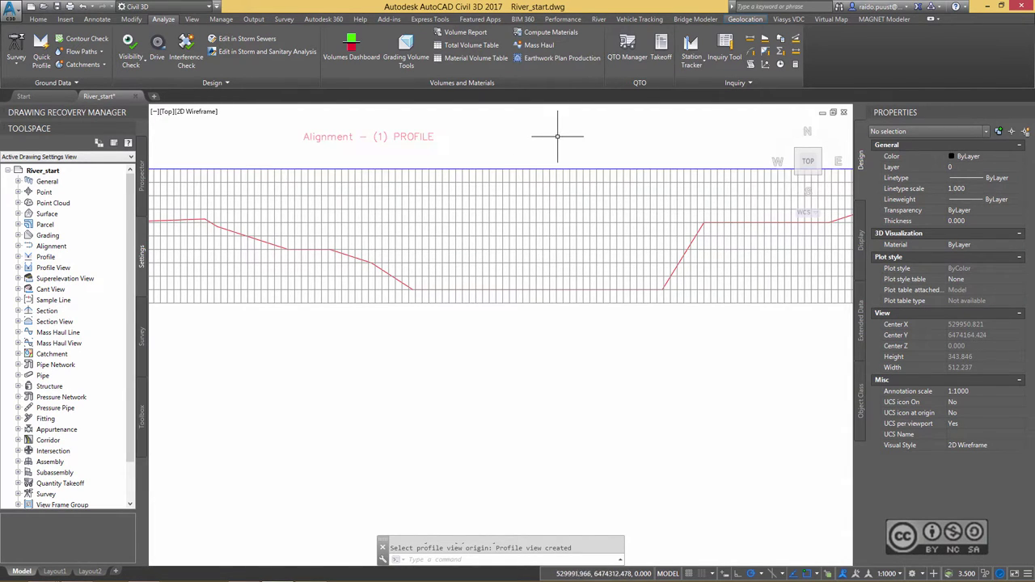
scroll(576, 154, "up", 2)
scroll(583, 159, "down", 2)
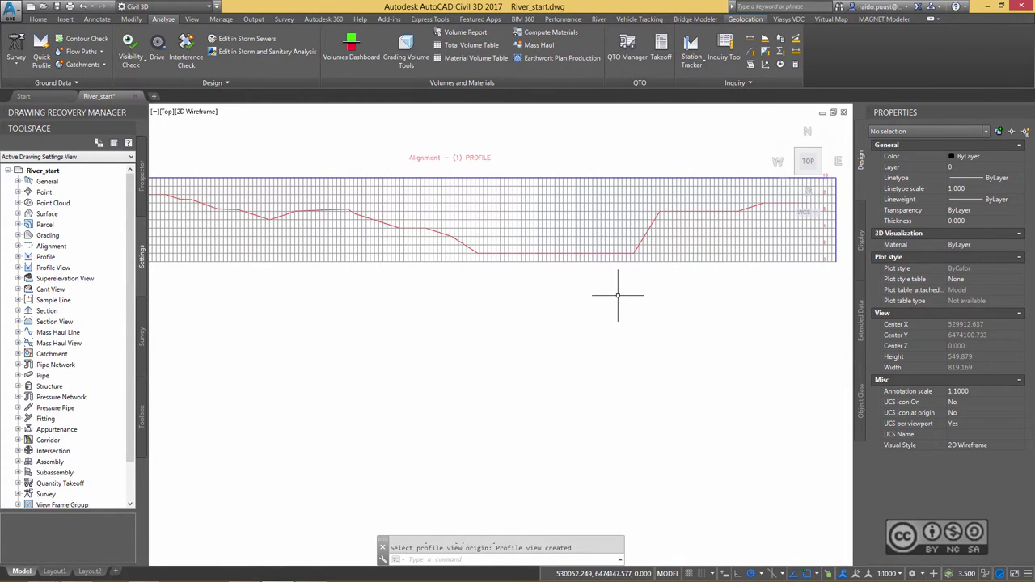
scroll(617, 296, "down", 4)
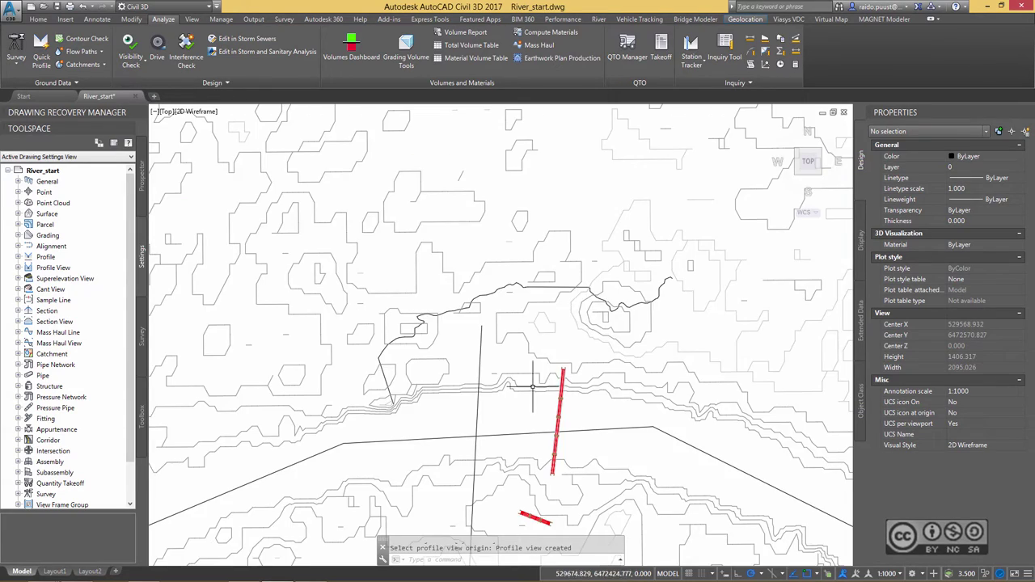
middle_click_drag(617, 295, 614, 182)
scroll(336, 226, "down", 6)
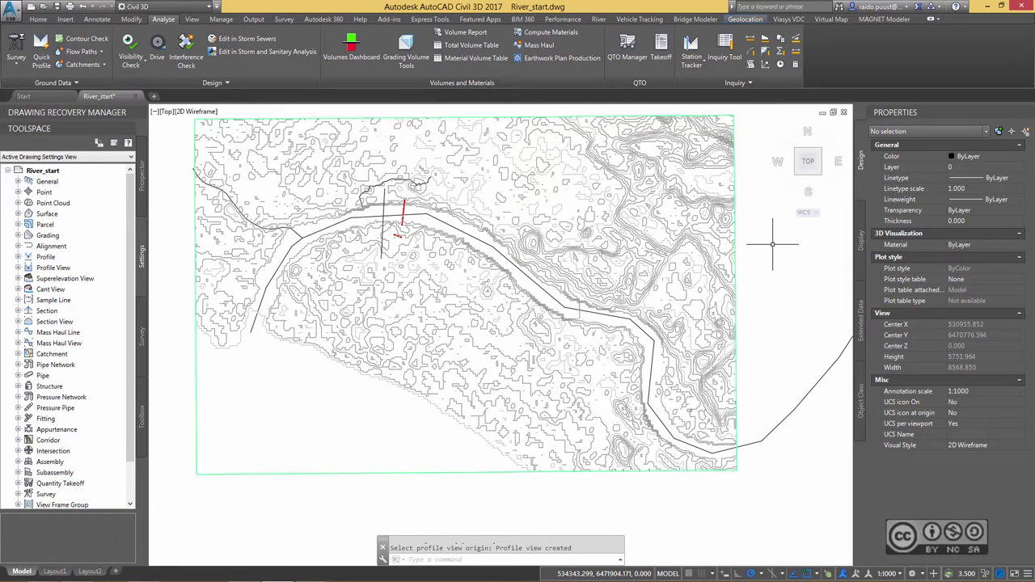
middle_click_drag(457, 291, 515, 314)
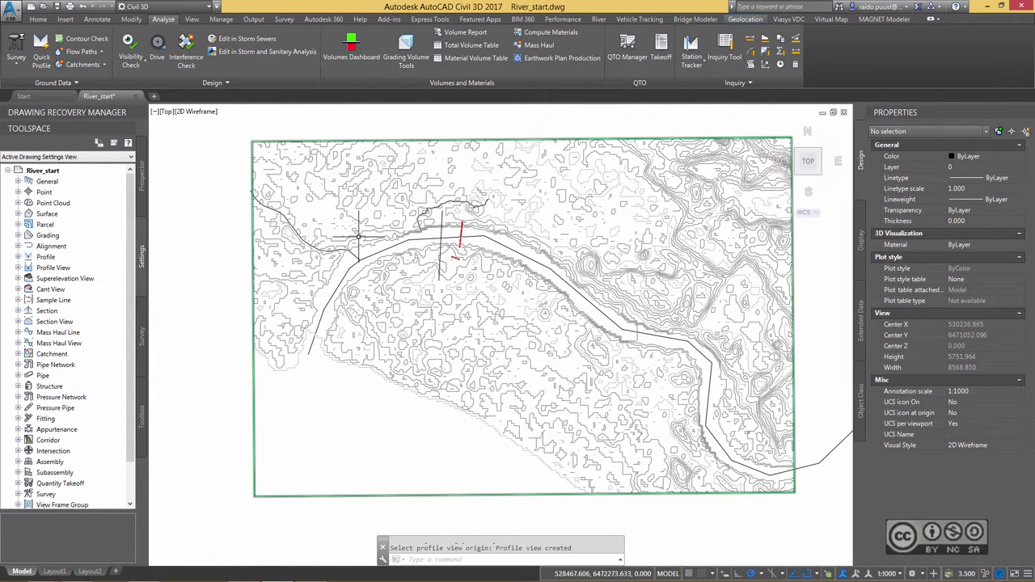
middle_click_drag(358, 237, 320, 228)
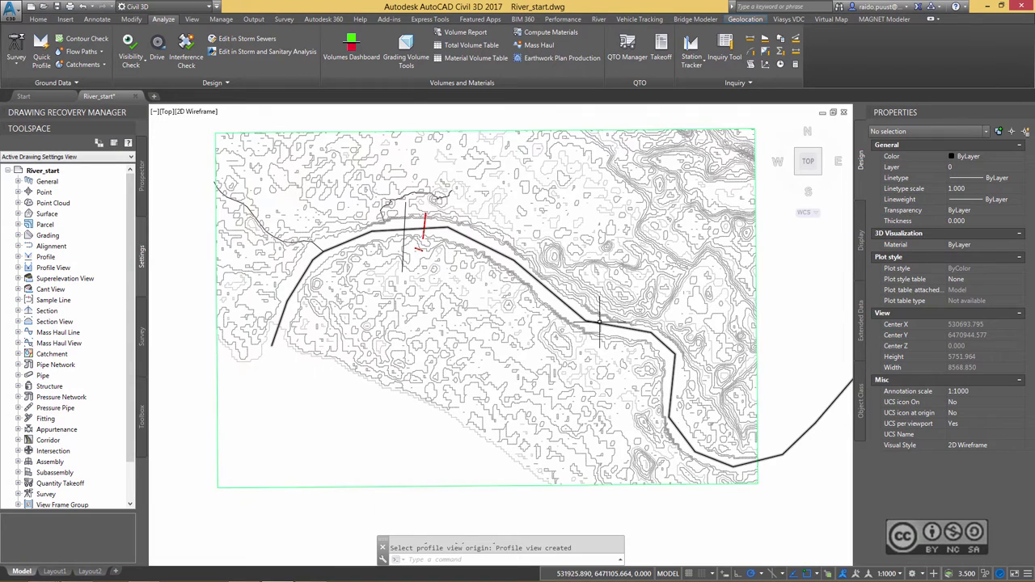
scroll(591, 315, "up", 6)
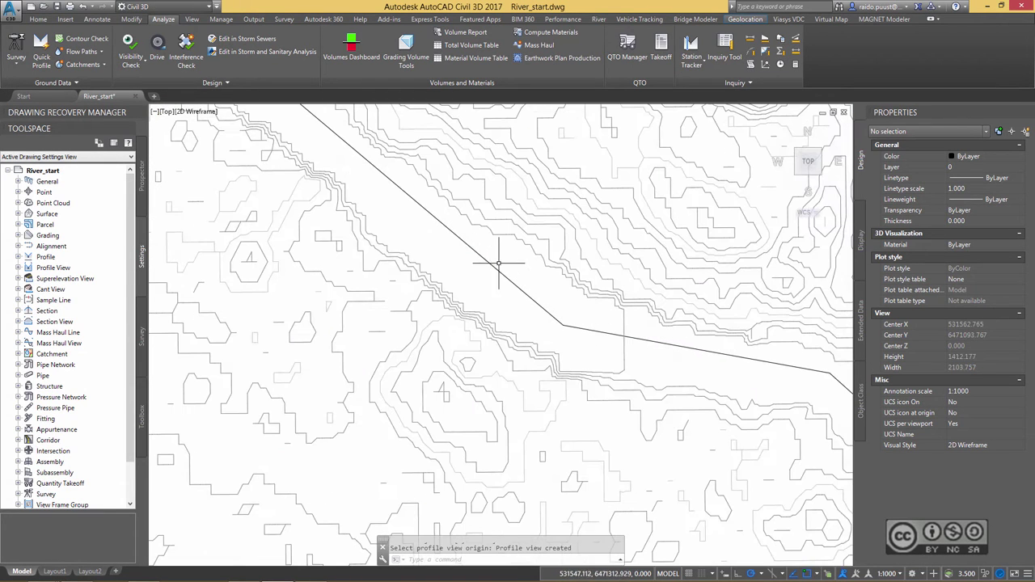
type("pl")
key("Return")
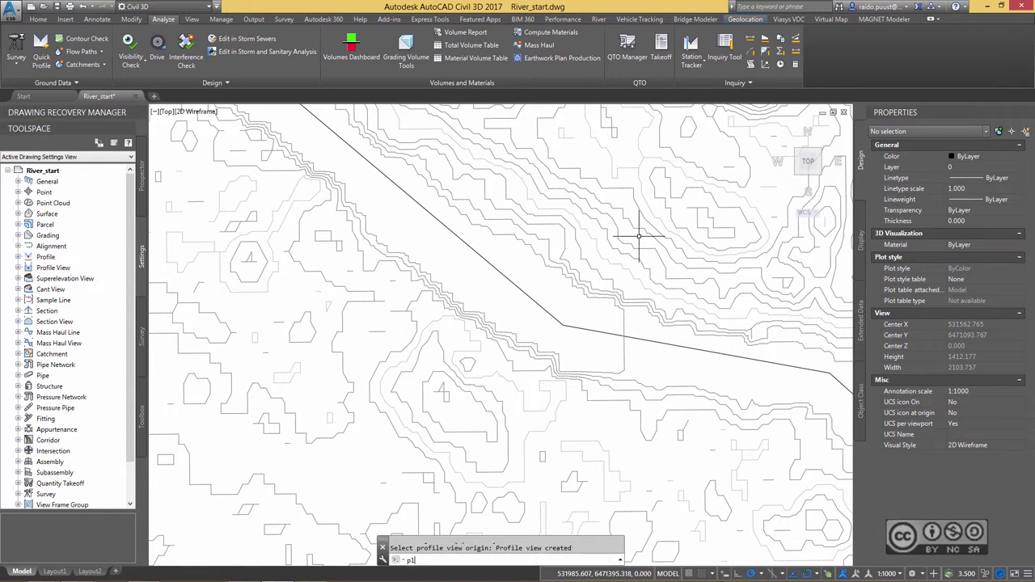
left_click(639, 237)
left_click(496, 398)
key("Escape")
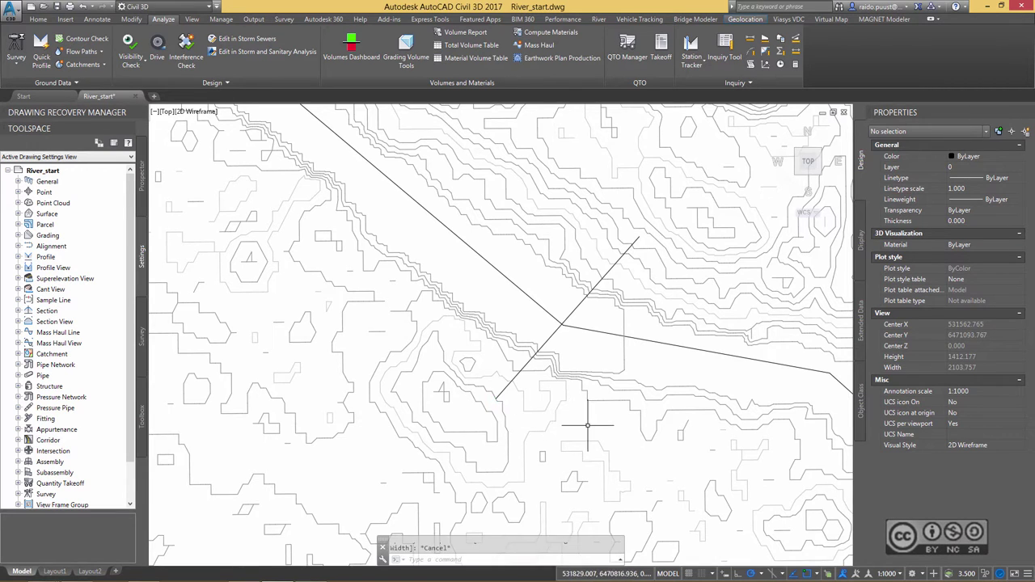
scroll(474, 295, "down", 3)
scroll(520, 279, "up", 3)
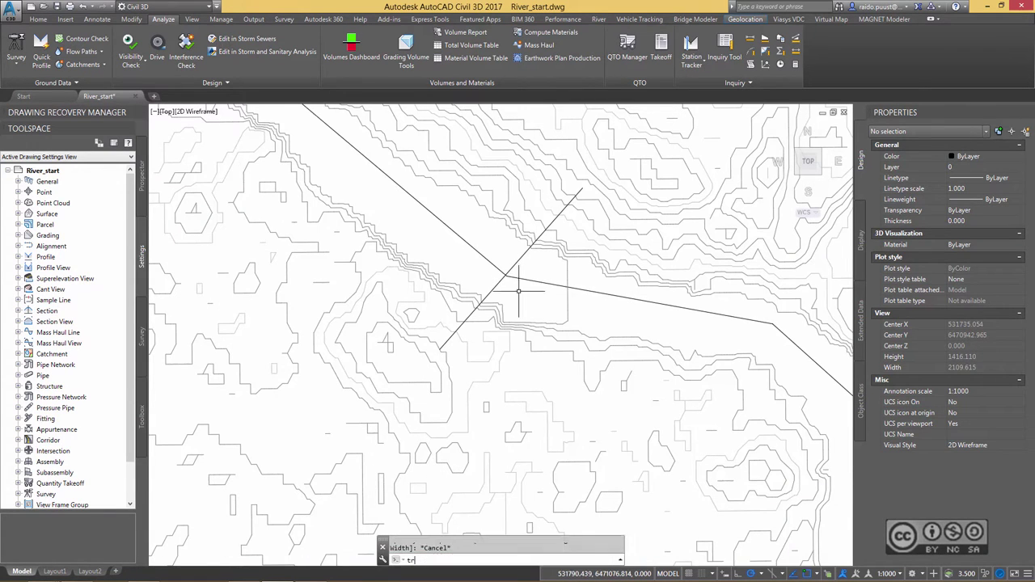
type("tr")
key("Return")
key("Escape")
scroll(526, 291, "down", 3)
scroll(410, 317, "up", 5)
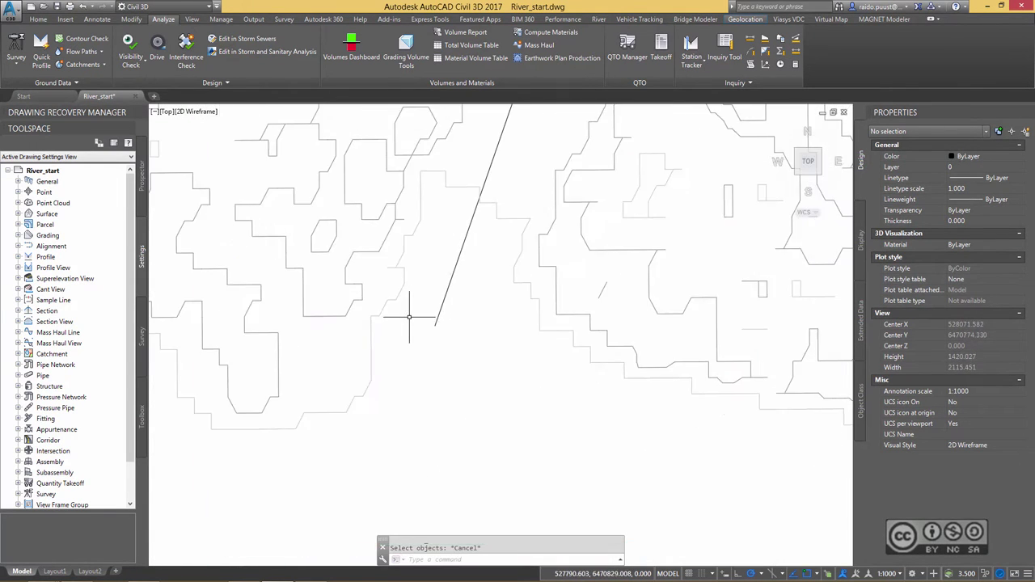
scroll(405, 332, "down", 3)
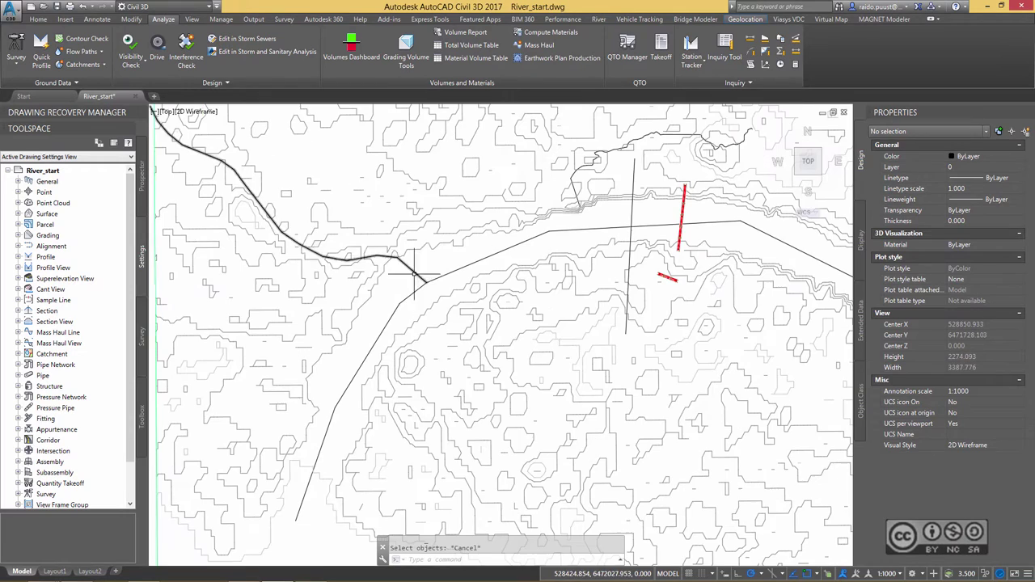
middle_click_drag(391, 360, 338, 478)
left_click(411, 270)
middle_click_drag(391, 289, 494, 314)
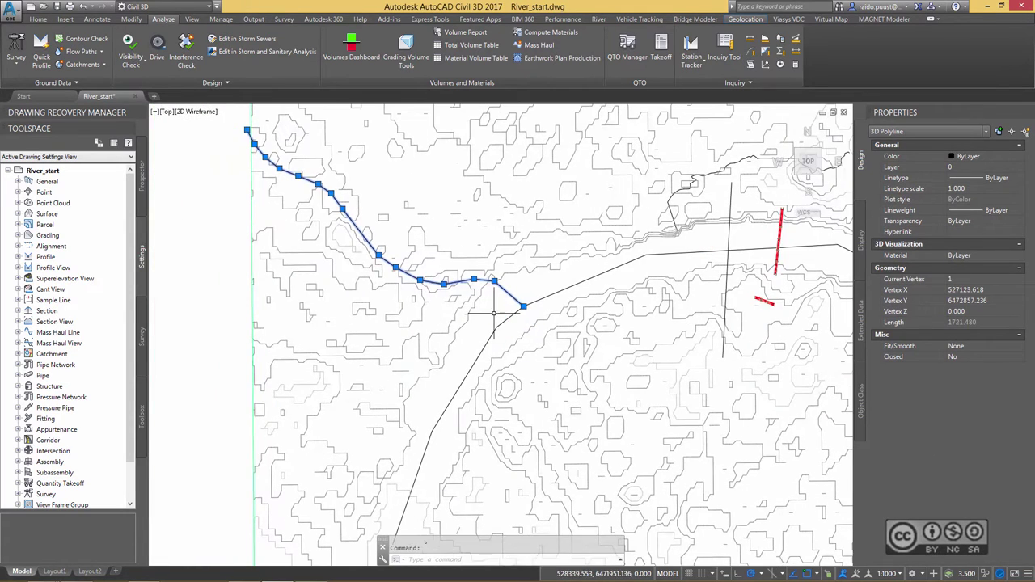
middle_click_drag(686, 206, 600, 252)
key("Escape")
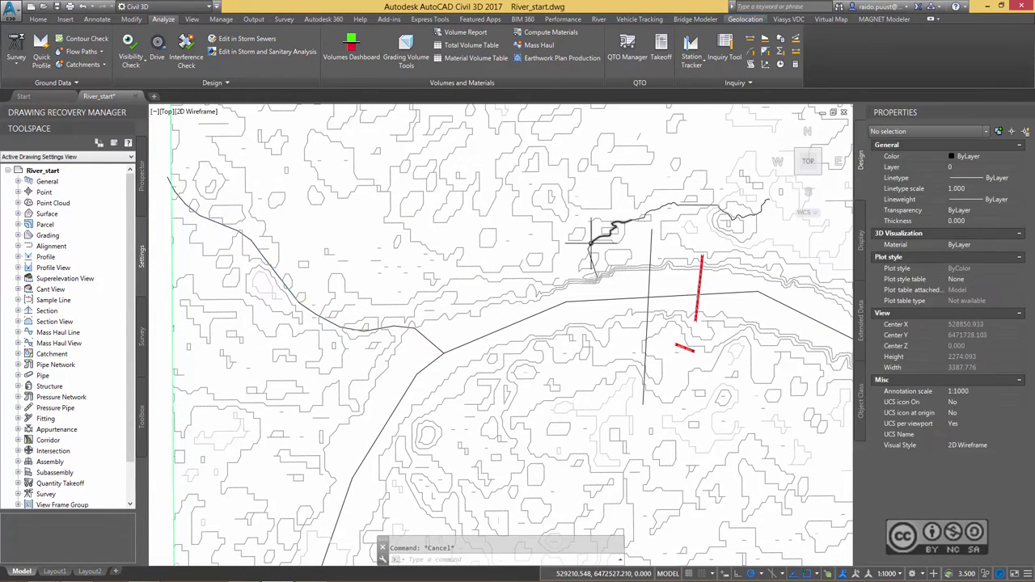
left_click(605, 243)
key("Escape")
middle_click_drag(657, 208, 569, 192)
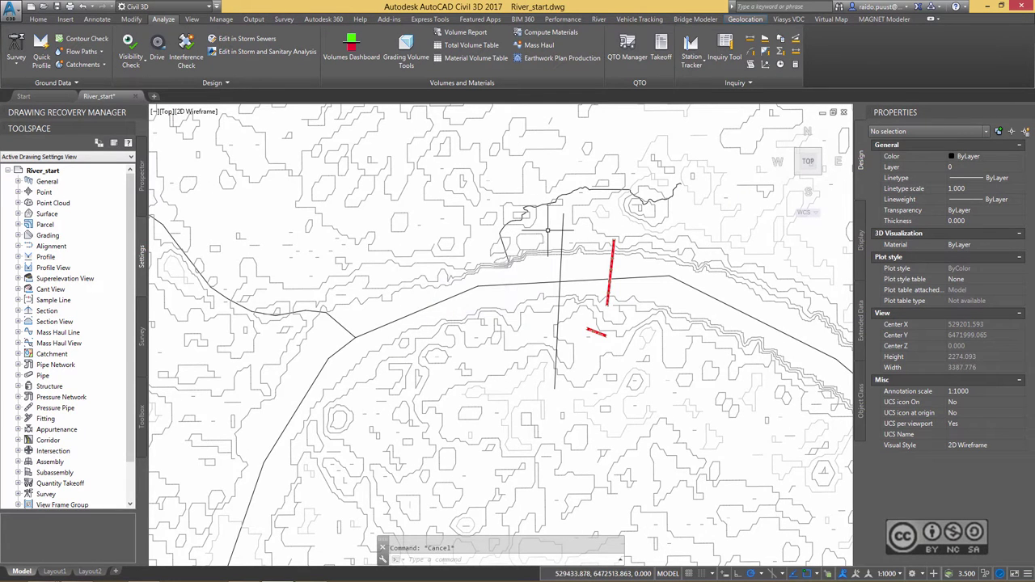
middle_click_drag(498, 279, 171, 158)
left_click(627, 276)
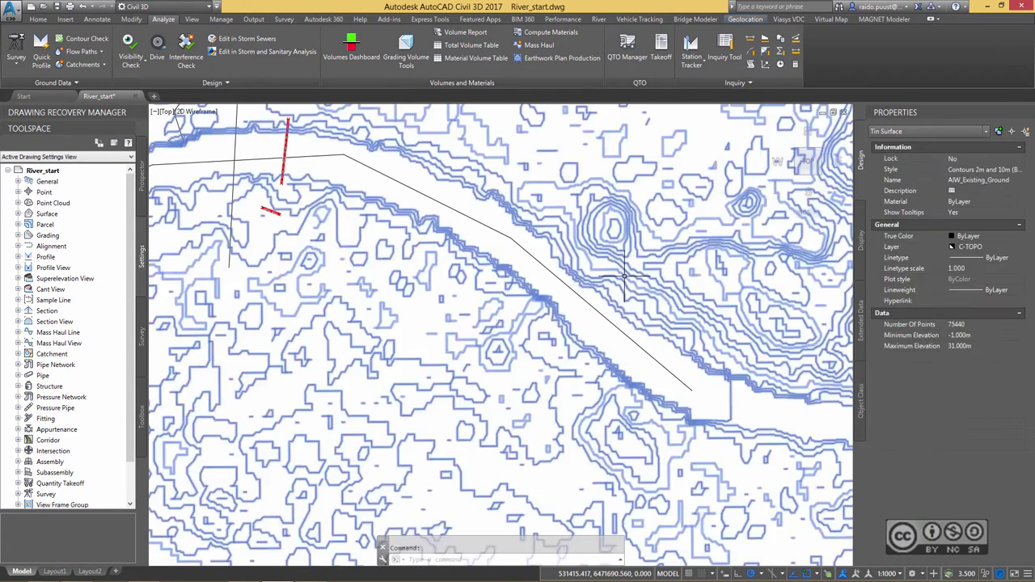
right_click(523, 149)
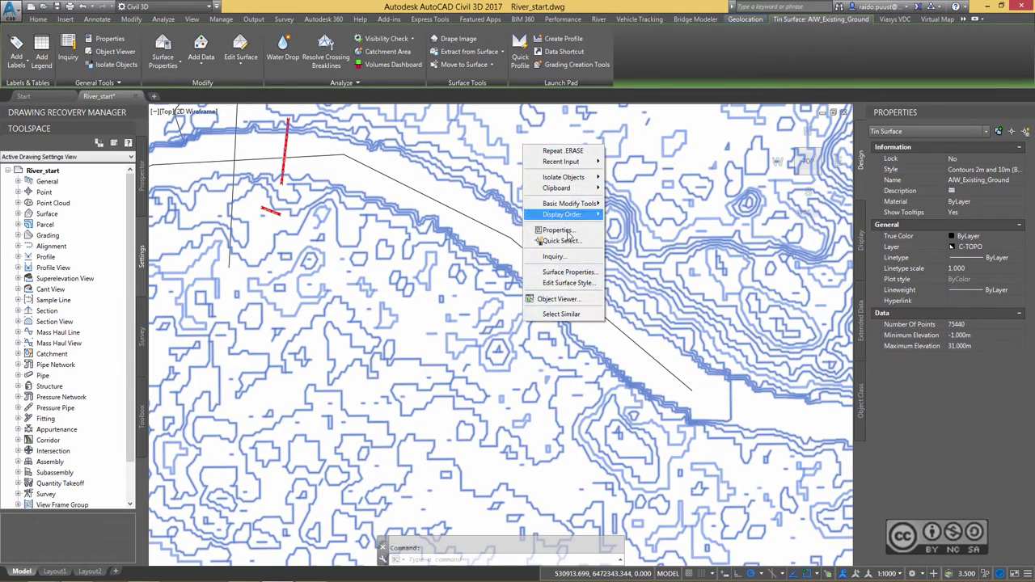
left_click(566, 299)
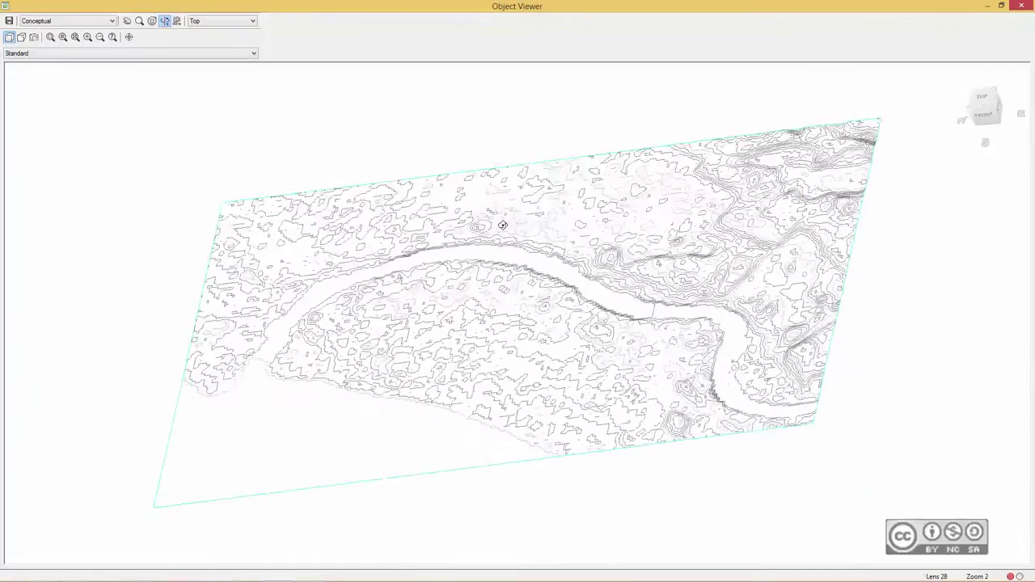
mouse_move(499, 224)
left_mouse_down()
mouse_move(649, 369)
mouse_move(645, 347)
mouse_move(674, 316)
mouse_move(709, 303)
mouse_move(655, 302)
left_mouse_up()
scroll(352, 357, "up", 5)
scroll(353, 357, "down", 1)
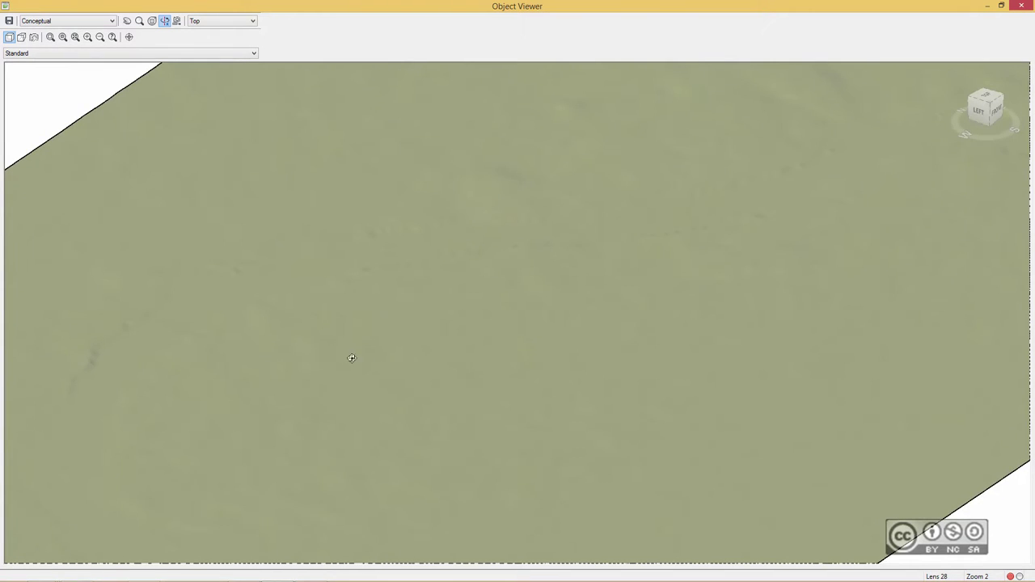
right_click(436, 348)
left_click(393, 361)
scroll(300, 369, "up", 2)
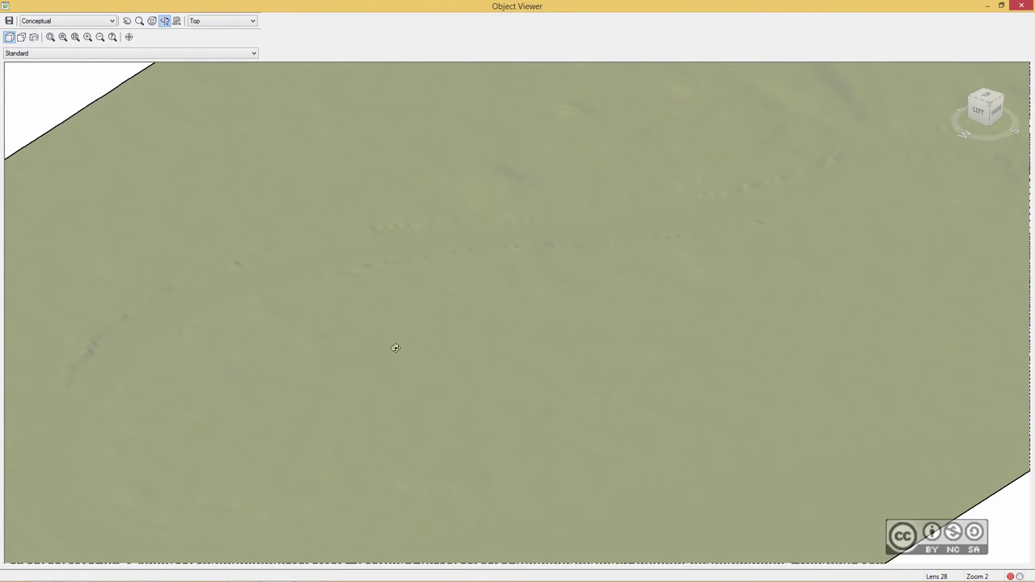
mouse_move(513, 357)
left_mouse_down()
mouse_move(654, 344)
mouse_move(359, 275)
mouse_move(234, 300)
mouse_move(445, 189)
mouse_move(462, 395)
mouse_move(474, 363)
mouse_move(512, 354)
left_mouse_up()
left_click_drag(485, 312, 450, 335)
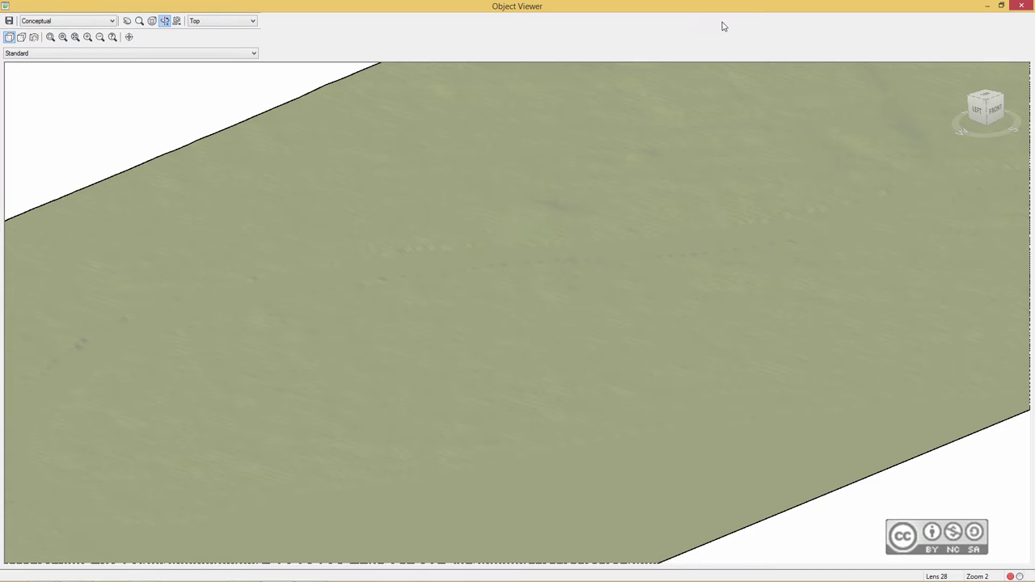
left_click(1022, 6)
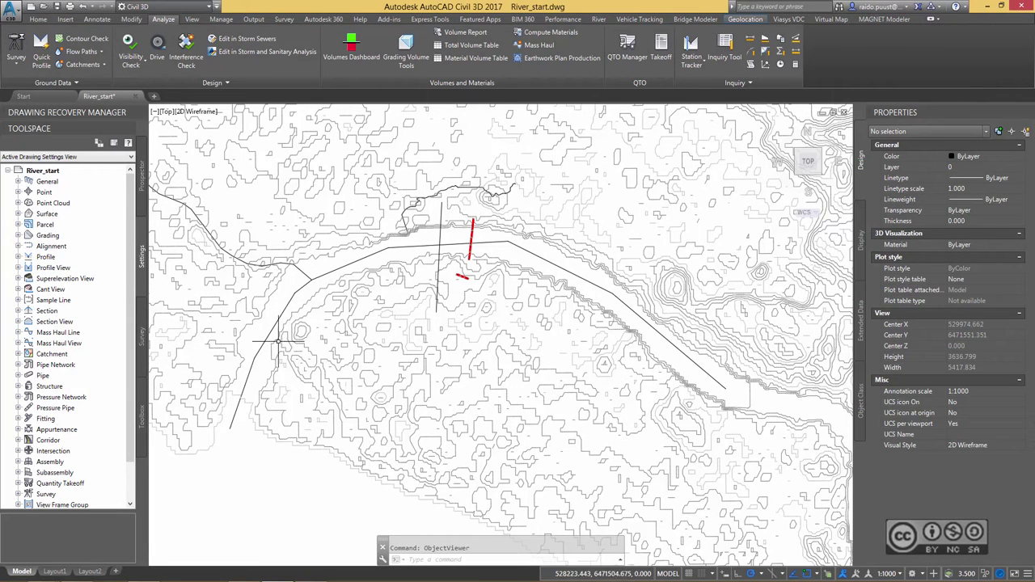
Step: Zoom out and select a contour to show the AIW_Existing_Ground surface's -1.000m to 31.000m elevations
scroll(256, 359, "up", 1)
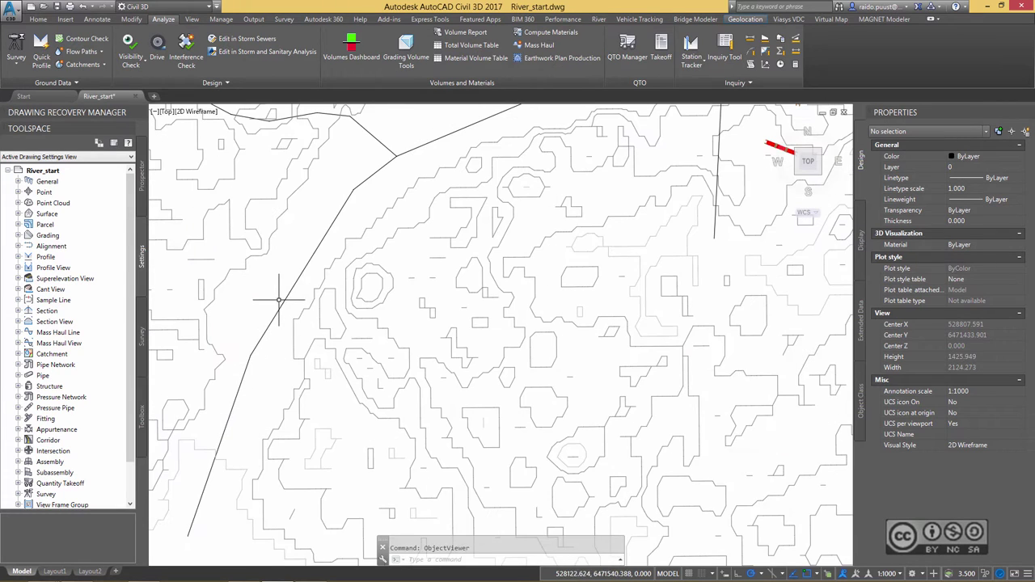
scroll(297, 267, "up", 1)
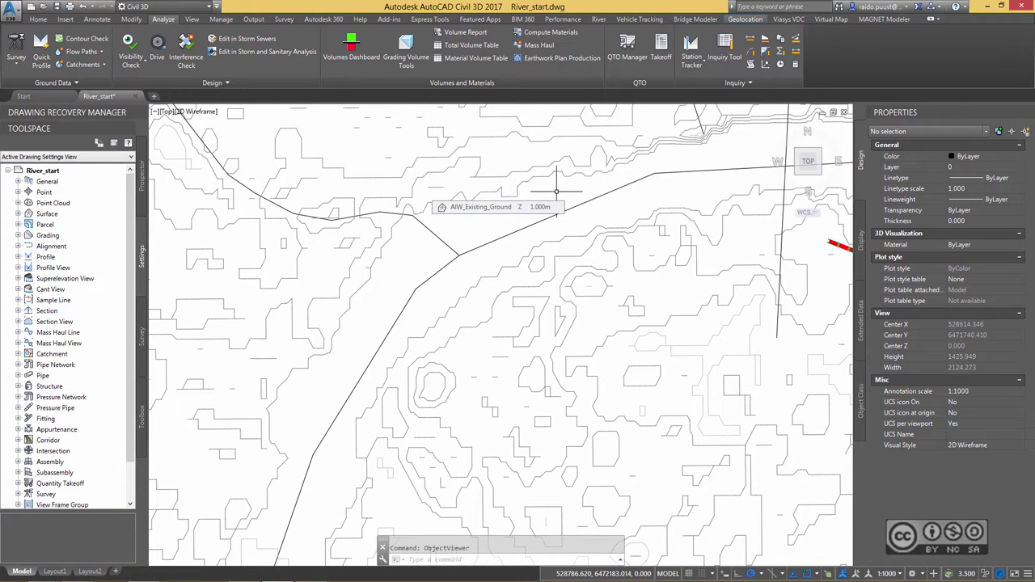
scroll(556, 192, "down", 2)
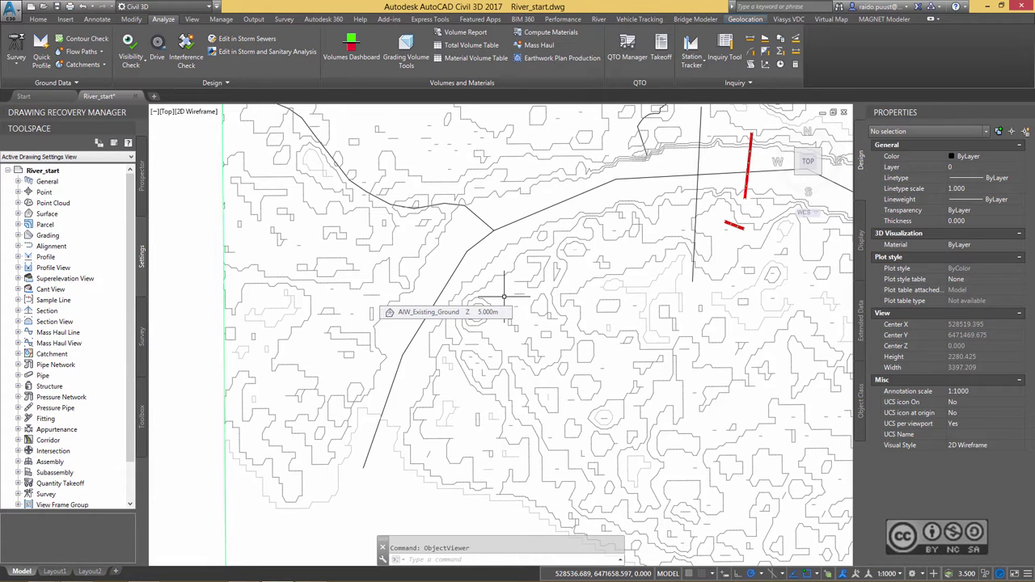
left_click(519, 308)
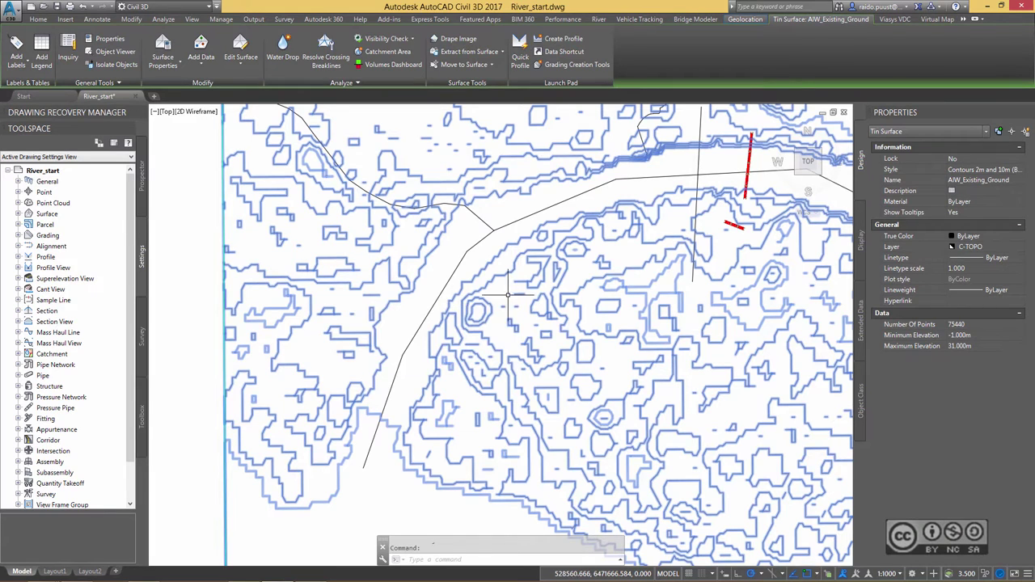
mouse_move(504, 284)
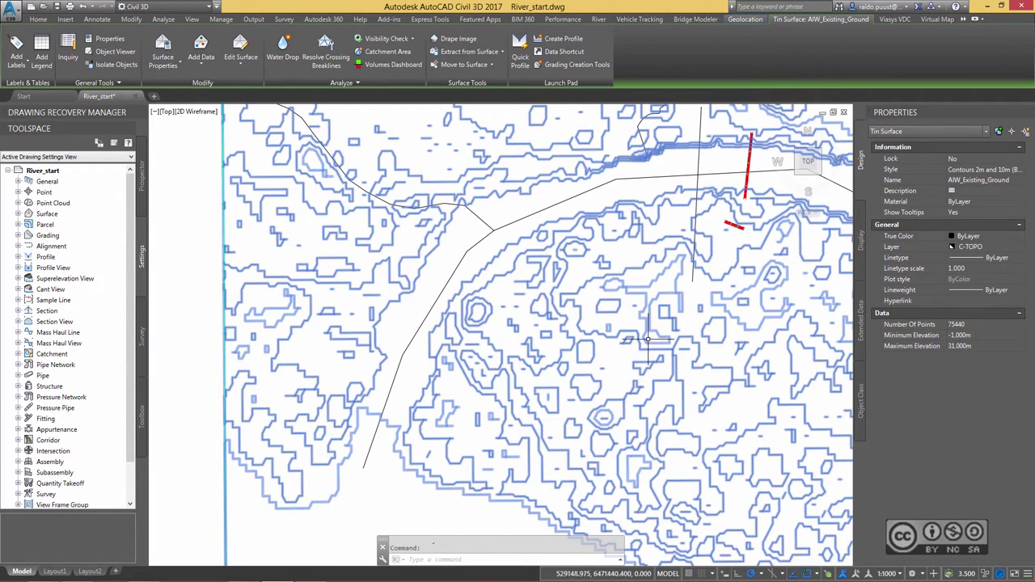
right_click(516, 259)
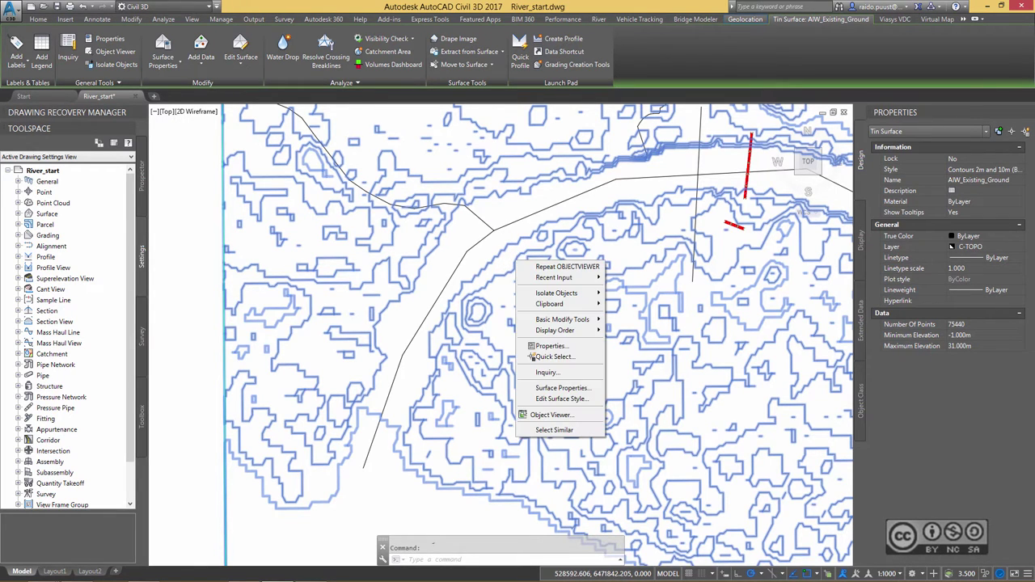
left_click(570, 390)
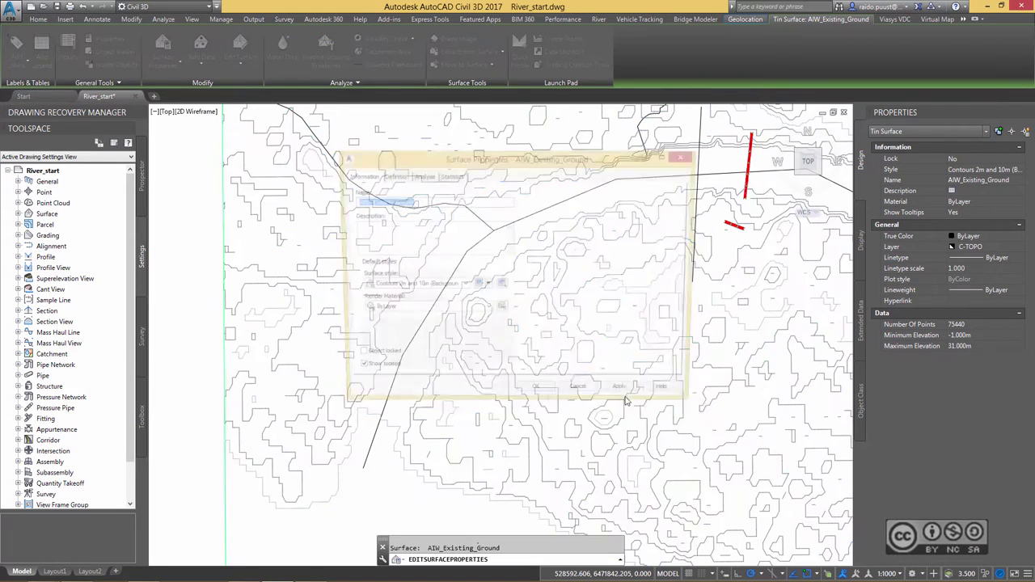
left_click(477, 285)
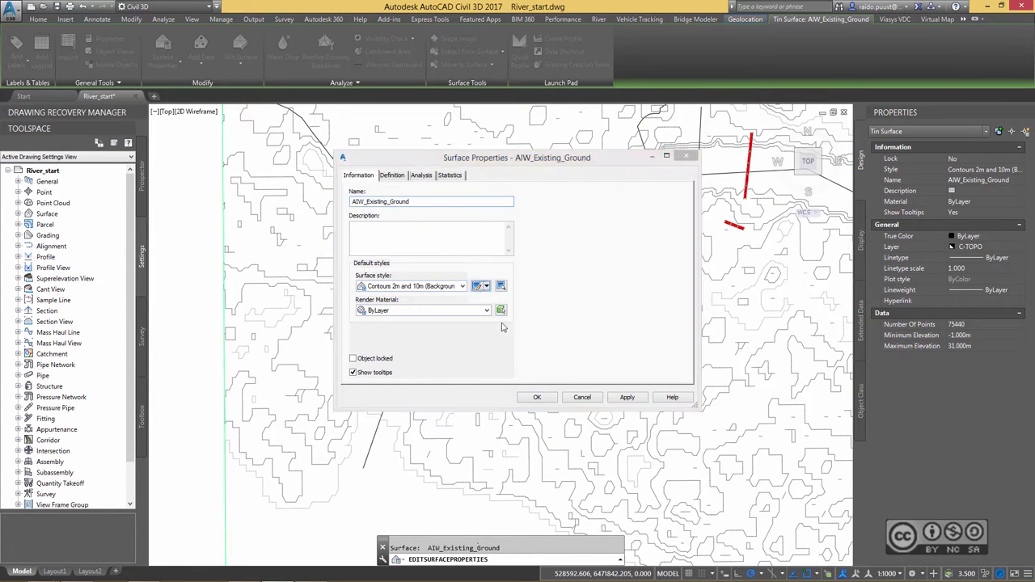
left_click(588, 177)
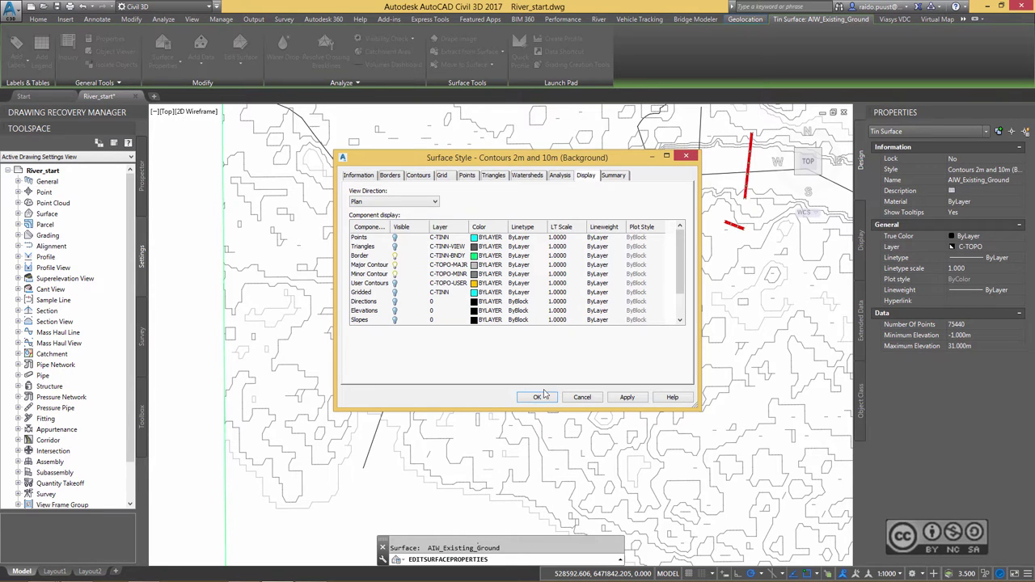
left_click(588, 398)
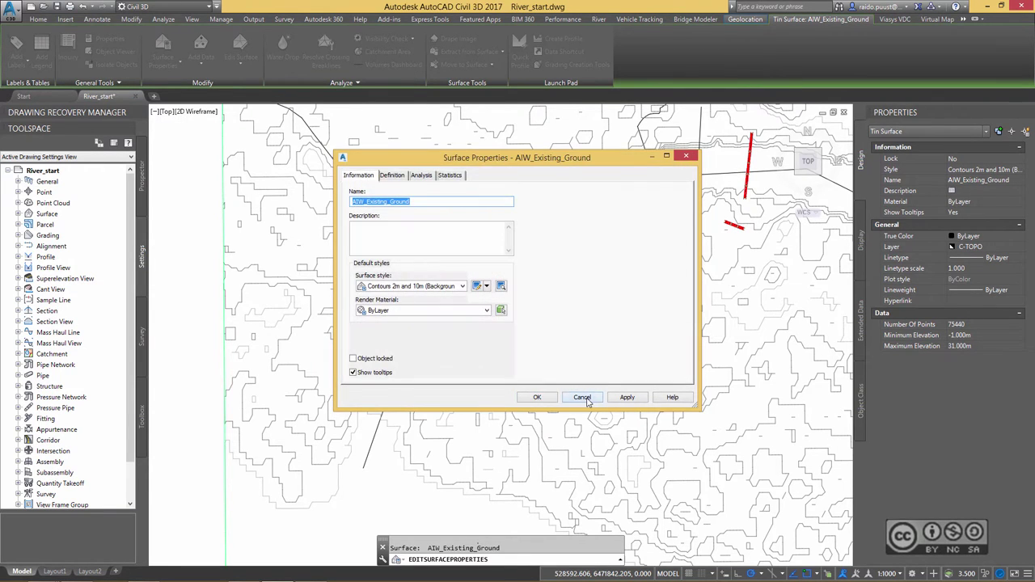
left_click(582, 398)
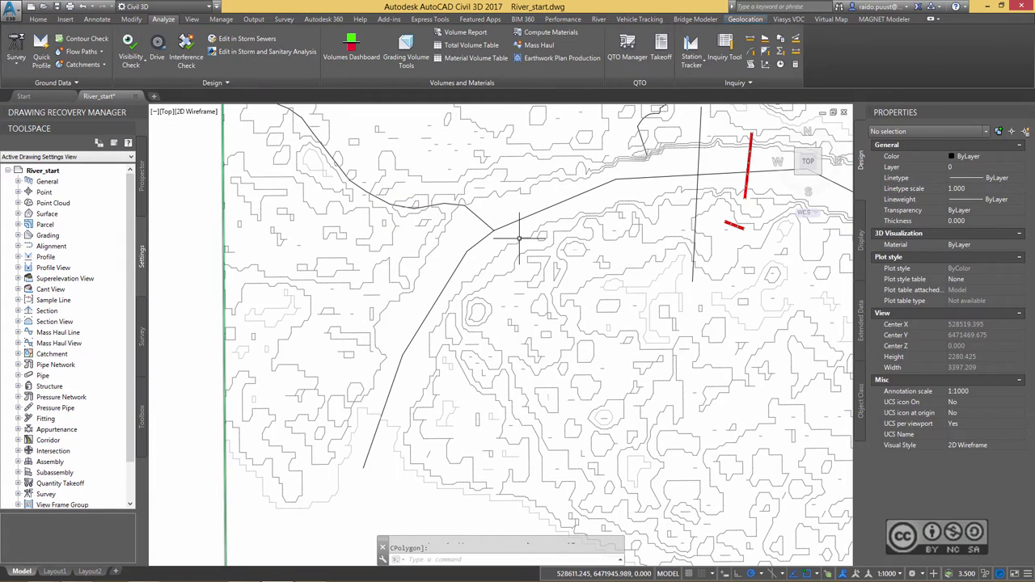
Step: Extract the AIW_Existing_Ground major and minor contours using Extract Objects
left_click(519, 238)
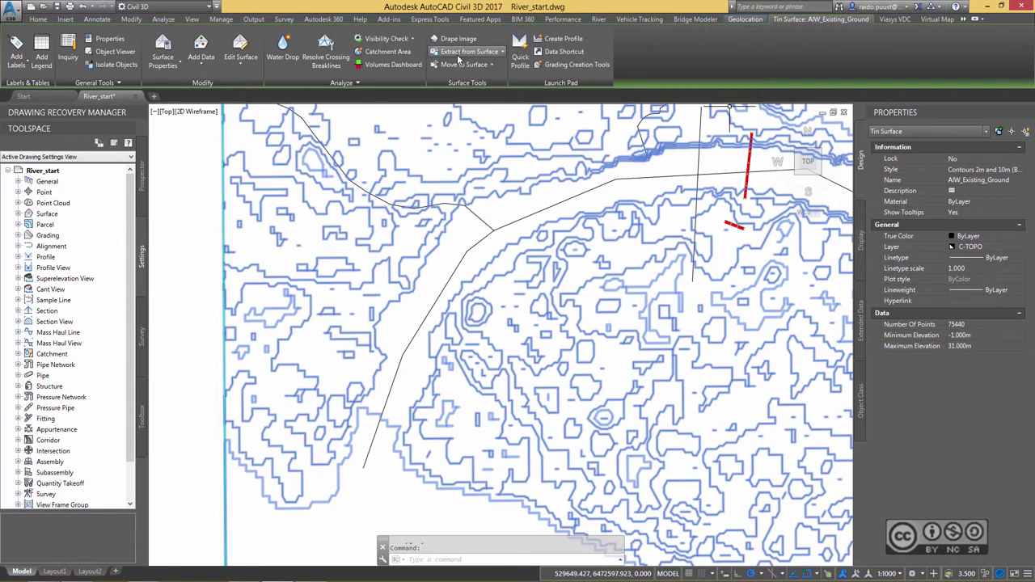
left_click(500, 52)
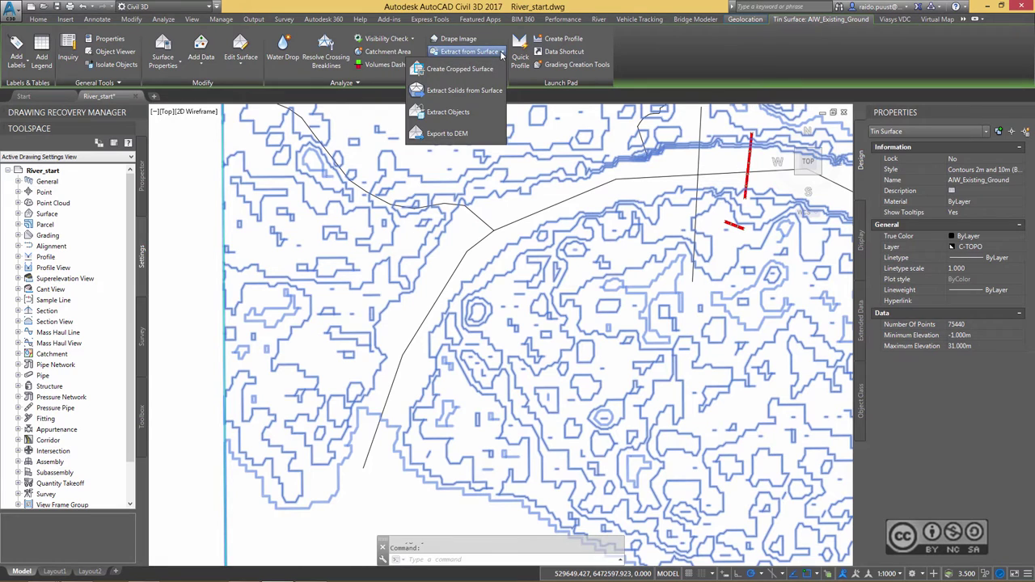
left_click(442, 116)
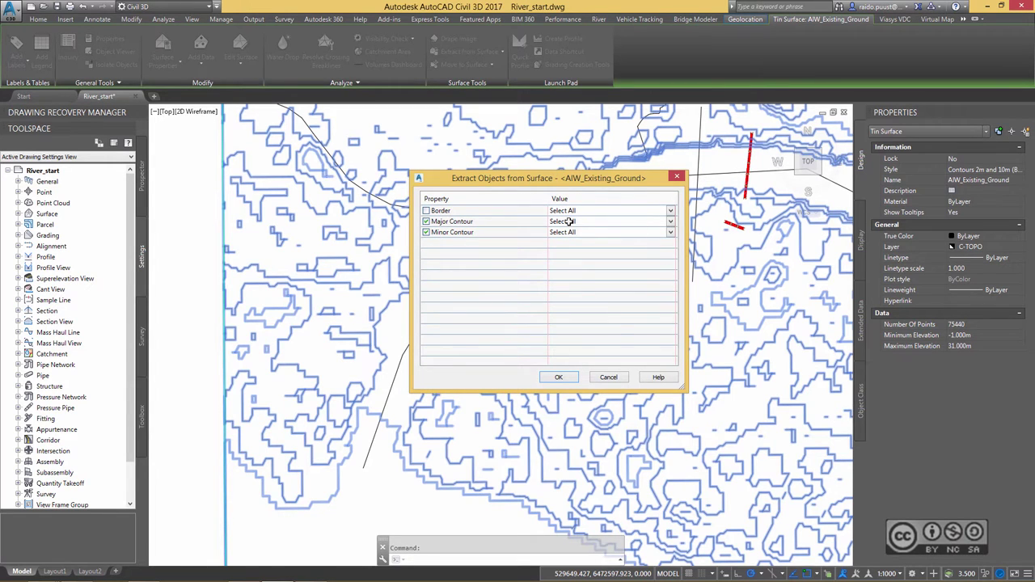
left_click(558, 378)
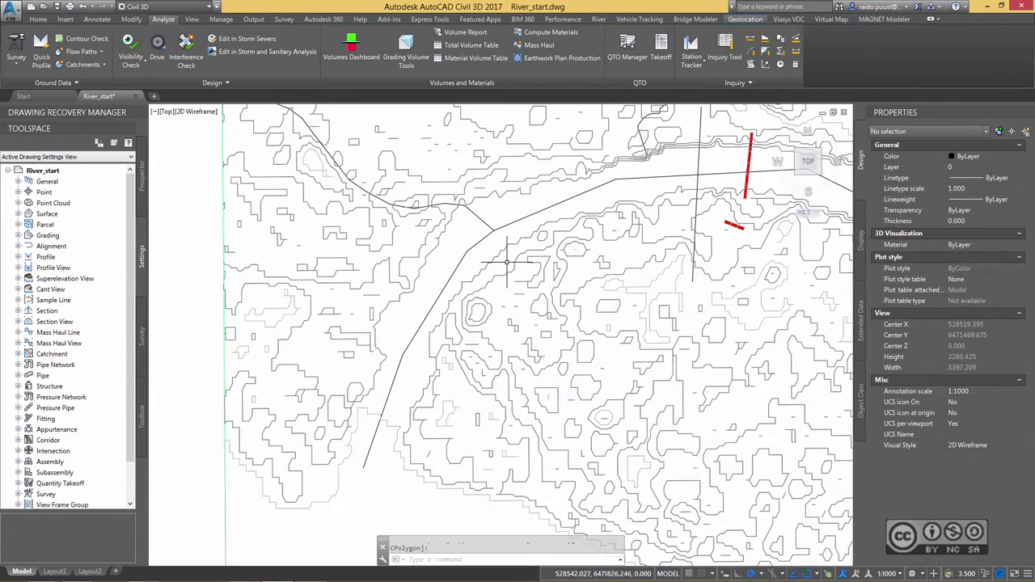
Step: Enable Selection Cycling and pick a 2 m contour polyline instead of the surface
left_click(828, 574)
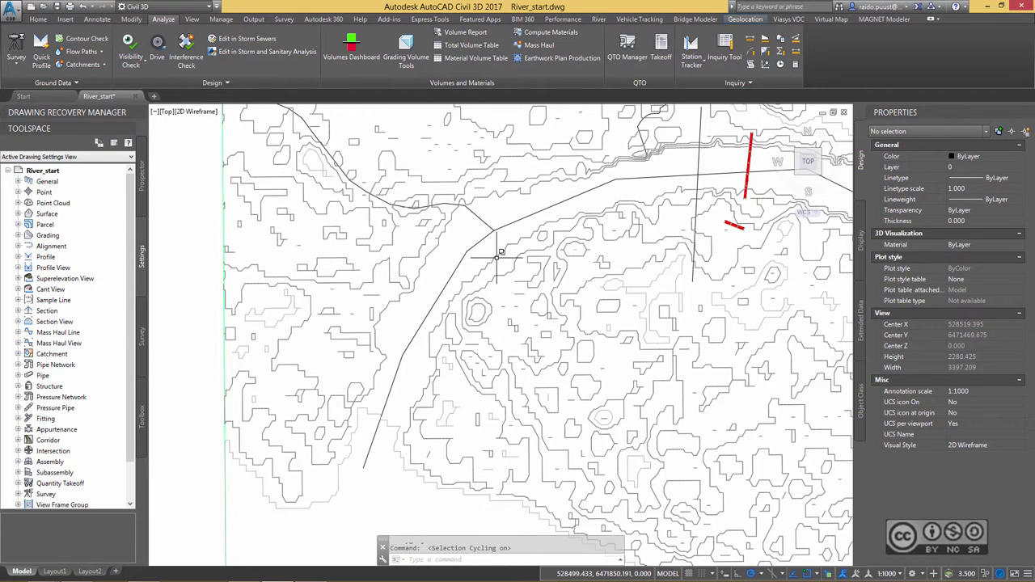
left_click(497, 258)
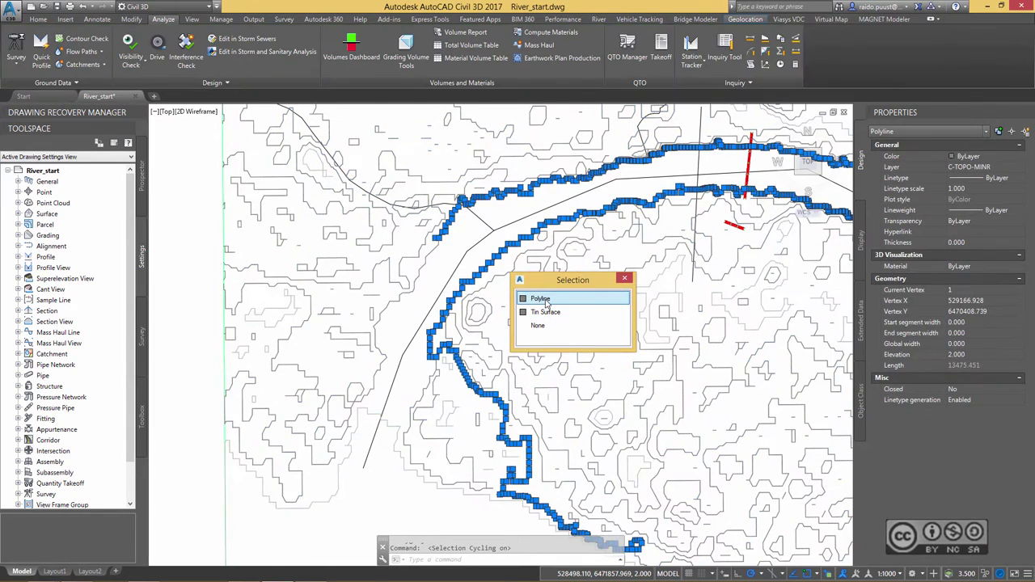
left_click(540, 299)
mouse_move(504, 214)
middle_mouse_down()
mouse_move(501, 239)
mouse_move(468, 252)
mouse_move(491, 235)
middle_mouse_up()
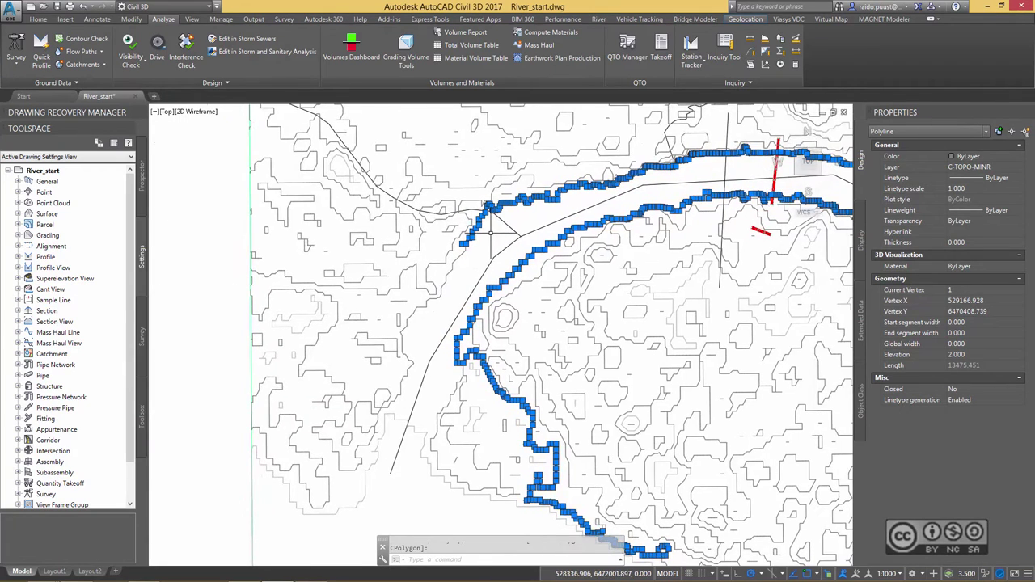
scroll(490, 232, "up", 5)
key("Escape")
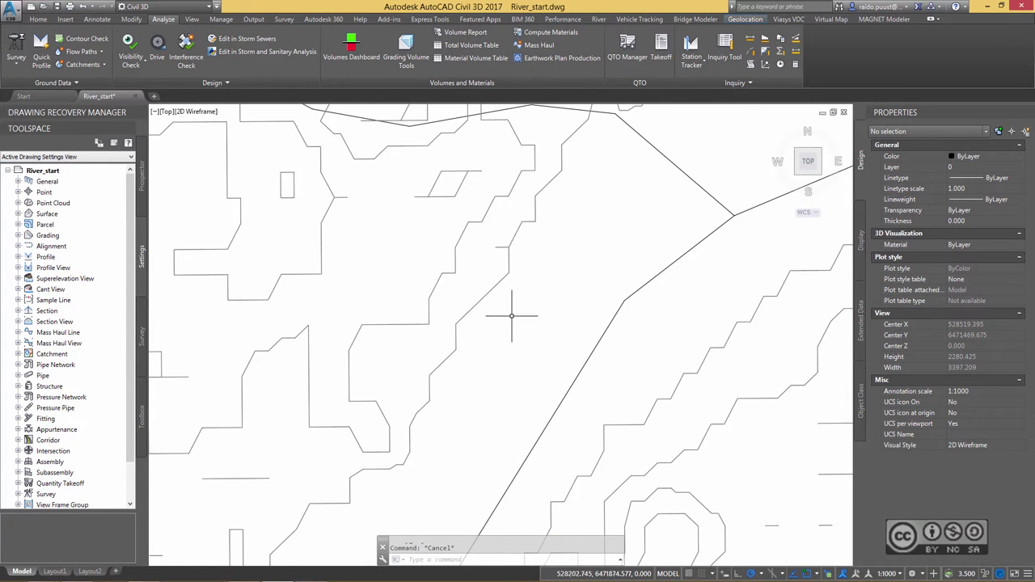
Step: Pan the plan view to center the river bend
scroll(476, 299, "down", 4)
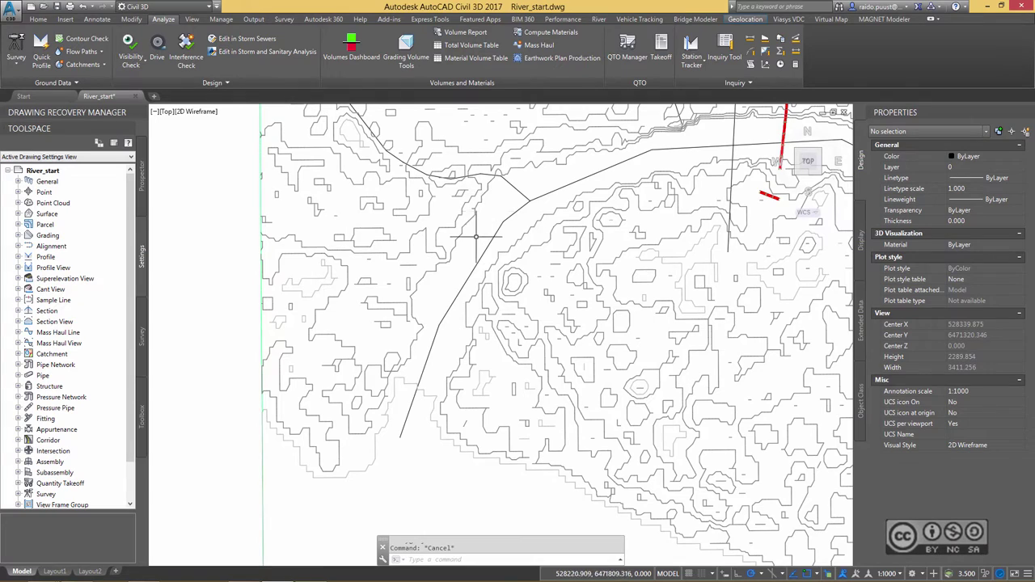
middle_click_drag(639, 160, 415, 248)
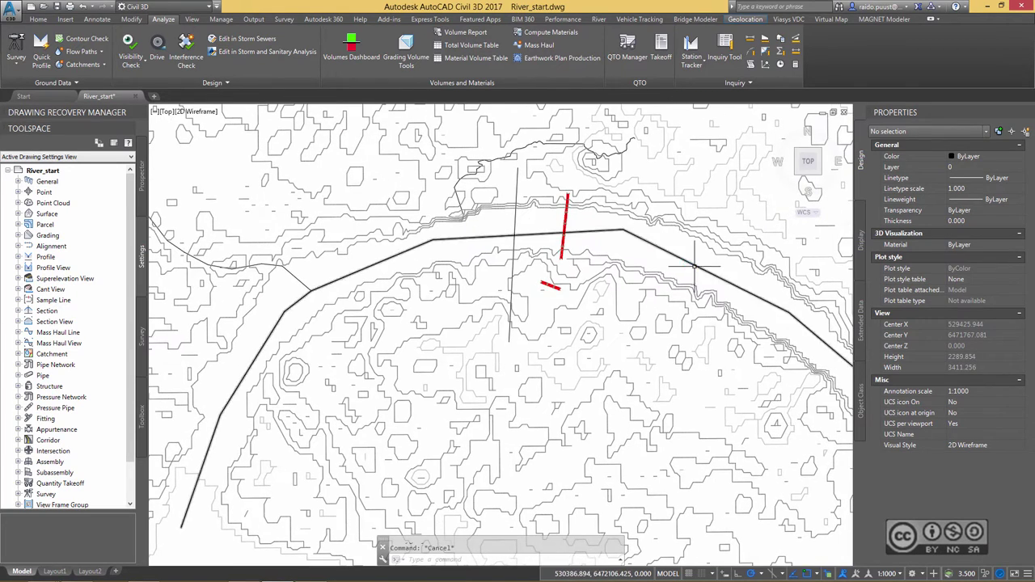
middle_click_drag(694, 265, 536, 225)
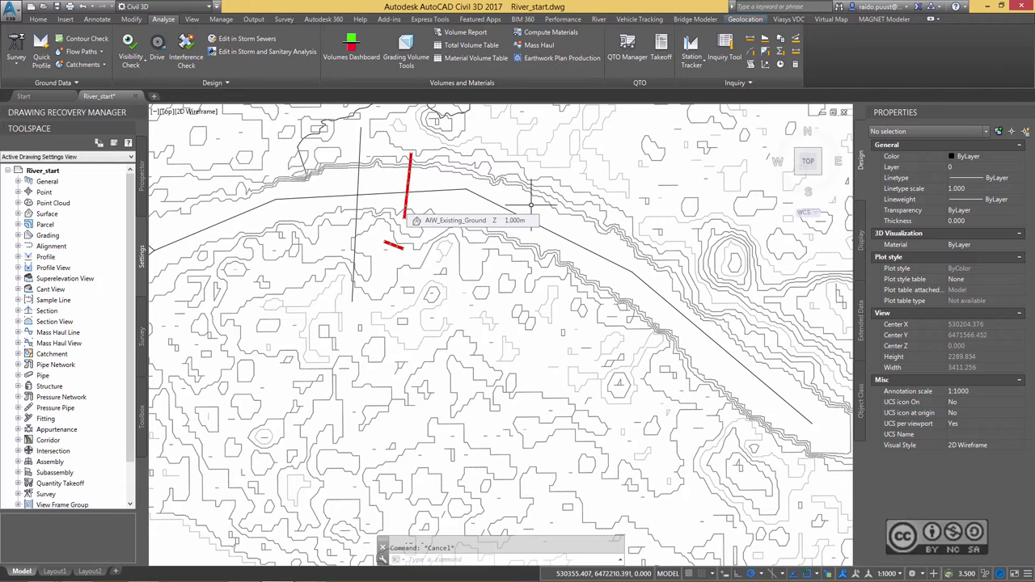
Step: Draw a single-segment polyline across the river channel from the north bank to the southwest
scroll(532, 205, "up", 6)
type("pl")
key("Return")
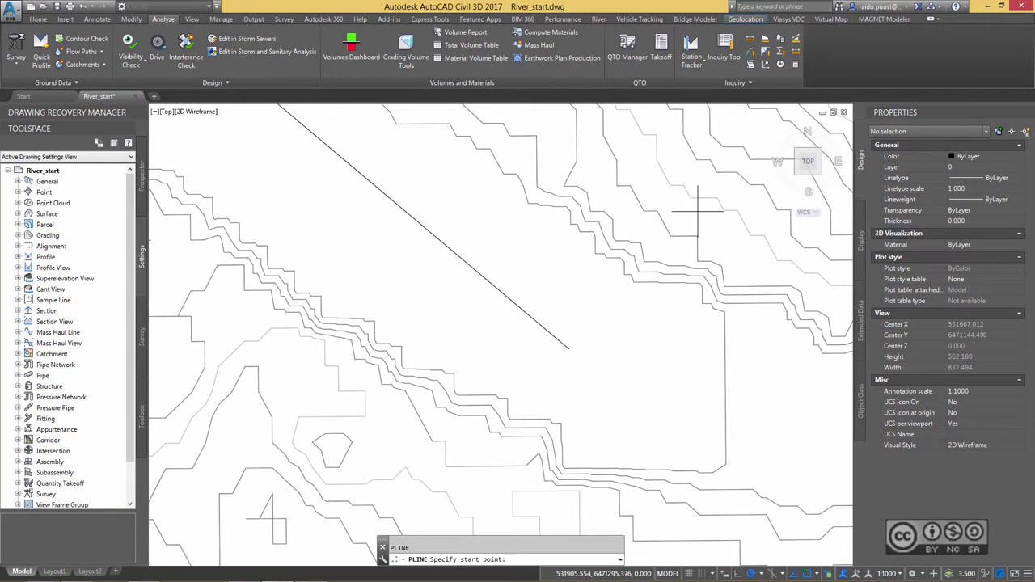
left_click(699, 212)
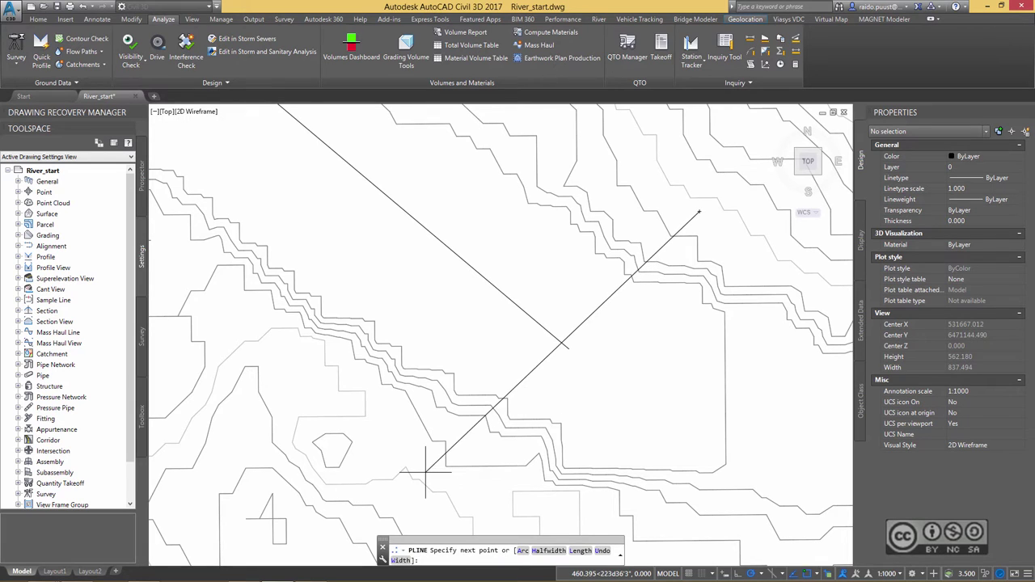
left_click(414, 496)
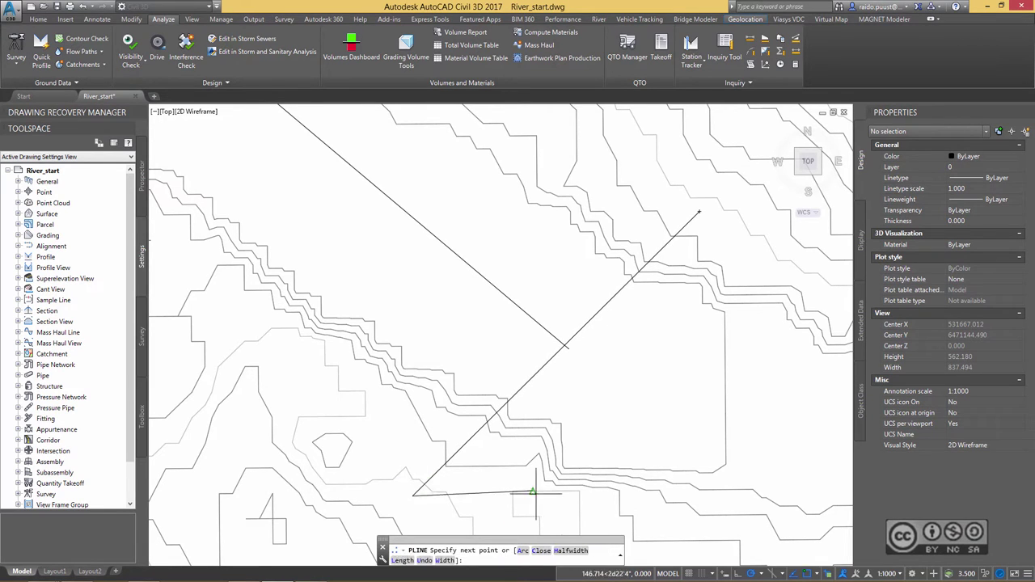
key("Escape")
Step: Break the 2 m contour with BR where it crosses the new cross line
type("br")
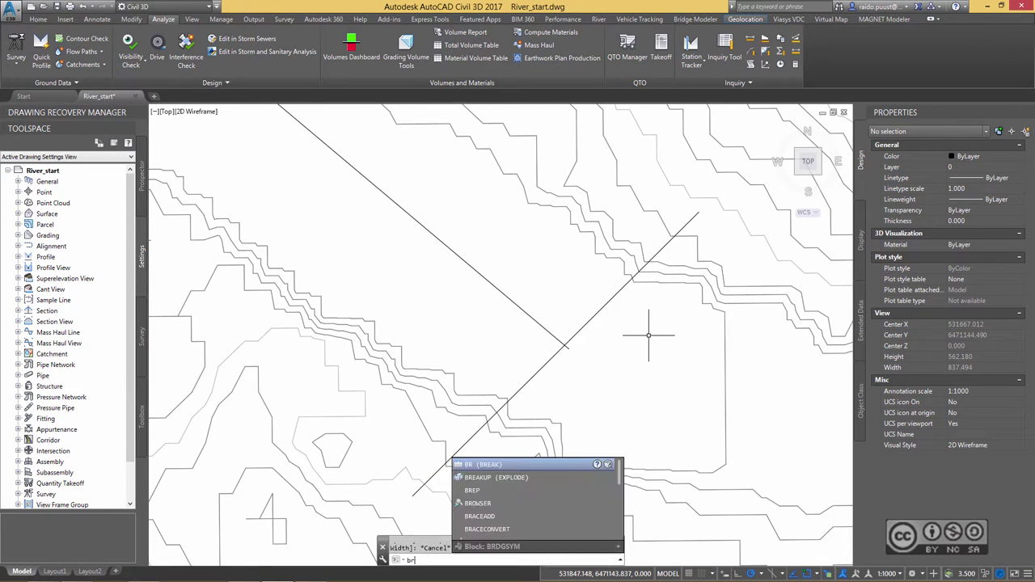
key("Return")
left_click(632, 279)
left_click(640, 282)
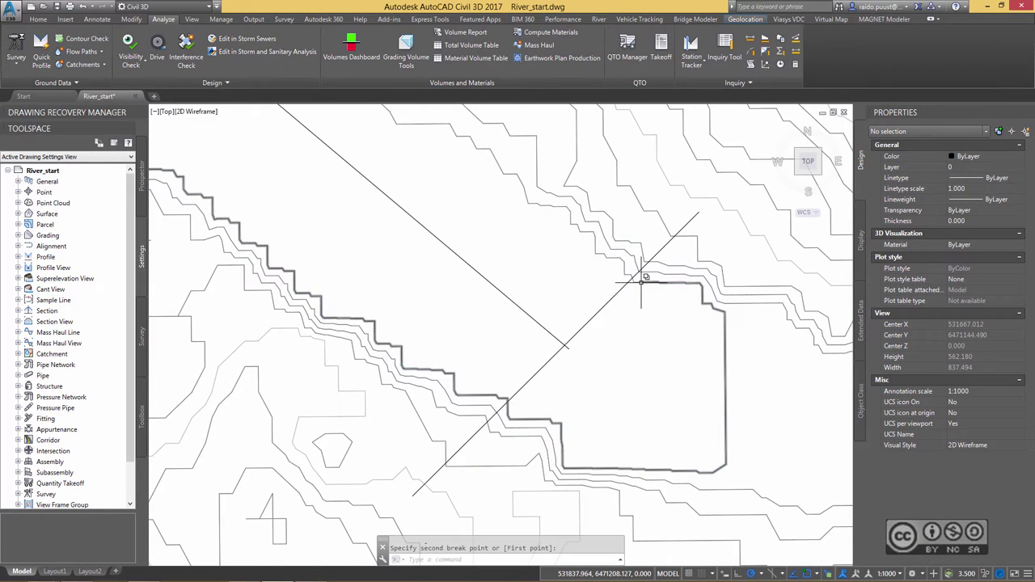
left_click(515, 402)
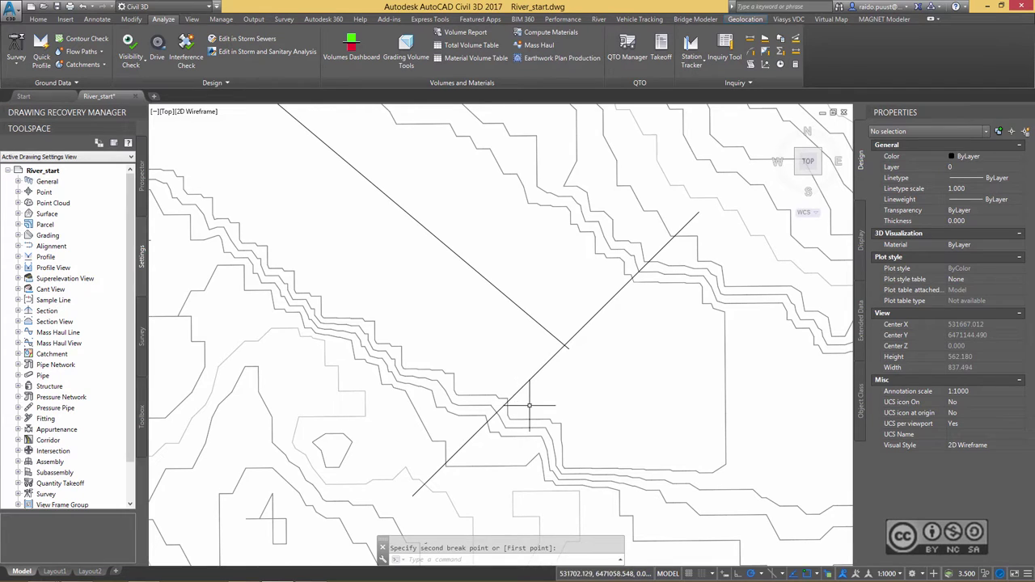
left_click(538, 417)
left_click(576, 416)
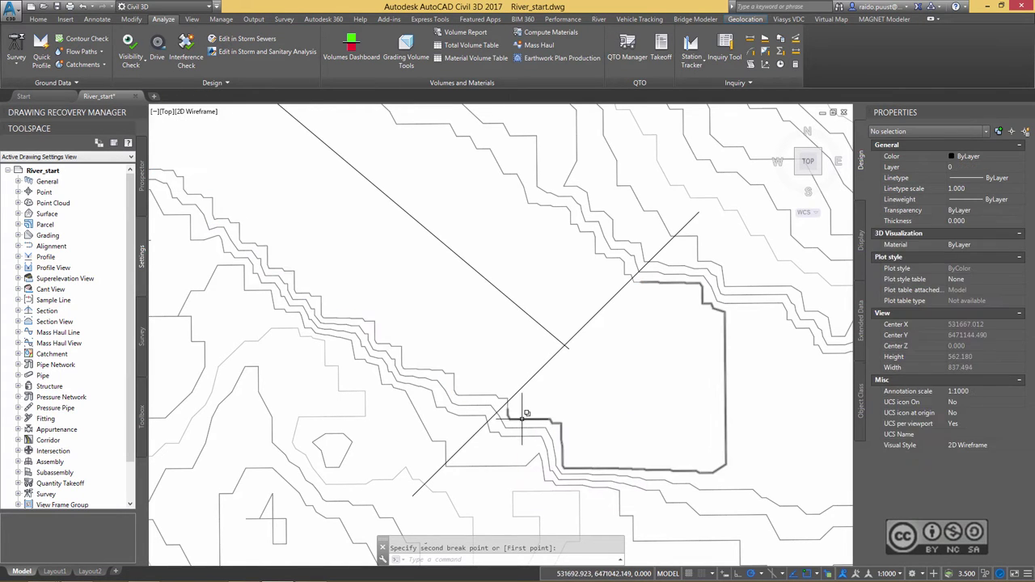
left_click(563, 416)
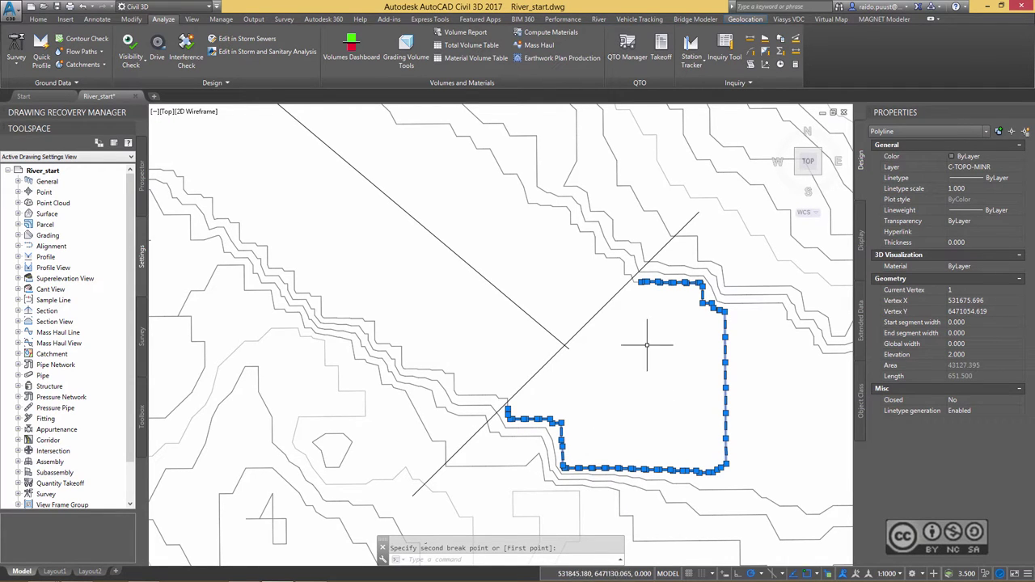
left_click(695, 376)
left_click(725, 351)
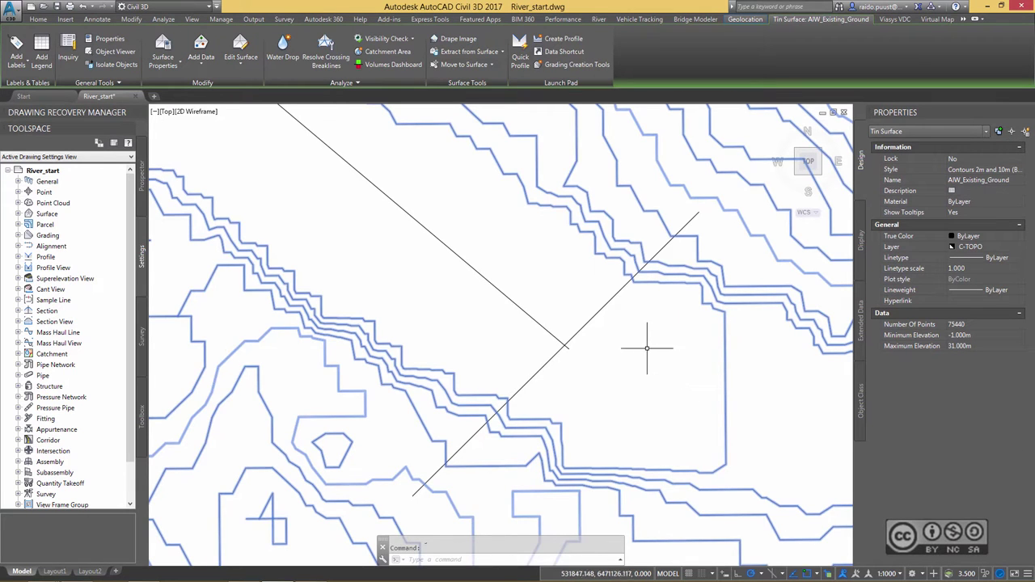
Step: Set the upper riverbank contour polyline's colour to Red in Properties
middle_click_drag(647, 340, 660, 351)
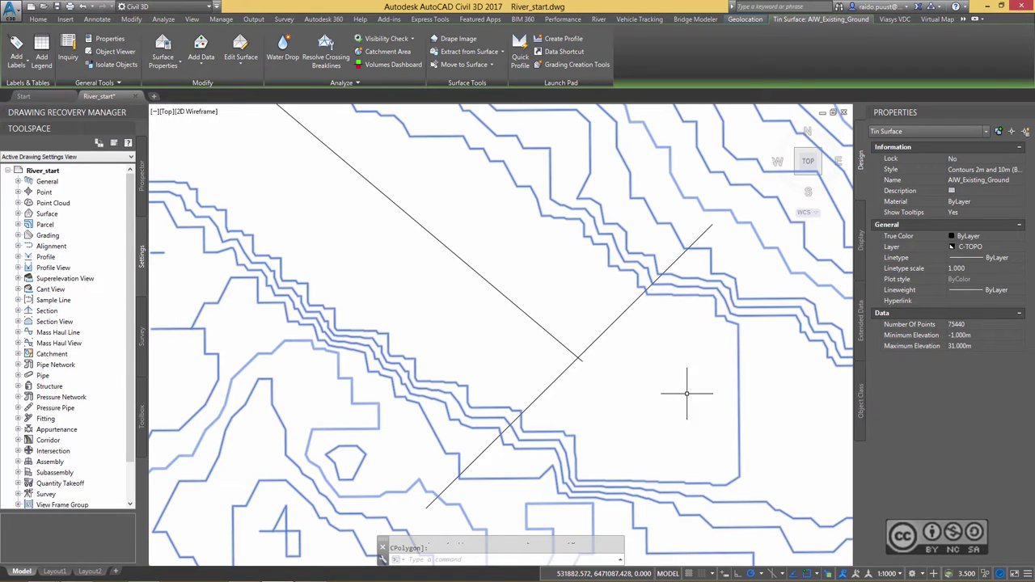
key("Escape")
left_click(622, 263)
left_click(654, 307)
middle_click_drag(658, 381, 684, 408)
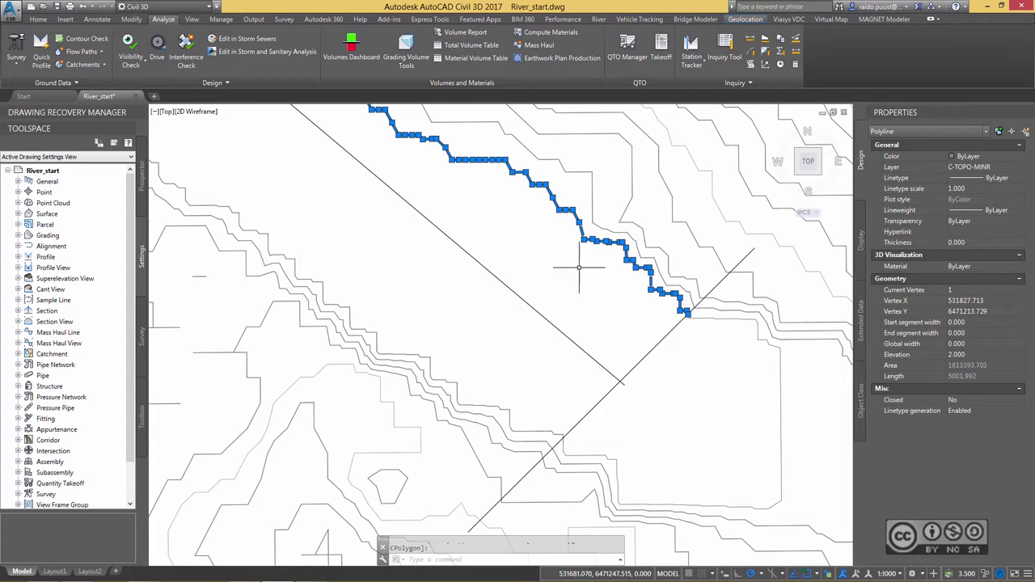
left_click(1022, 158)
left_click(964, 186)
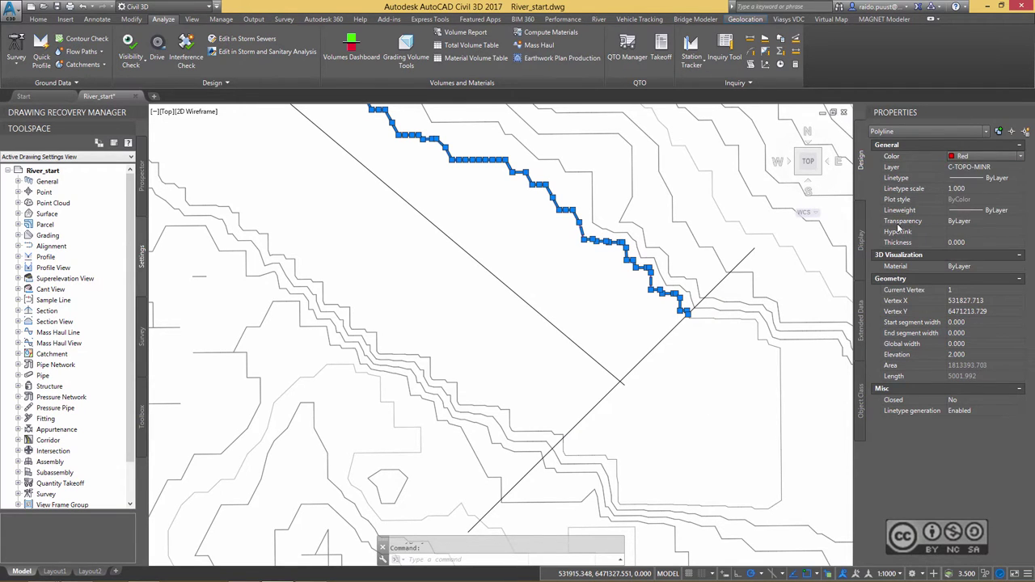
Step: Select the lower bank contour polyline from the overlapping objects, then deselect it
left_click(563, 438)
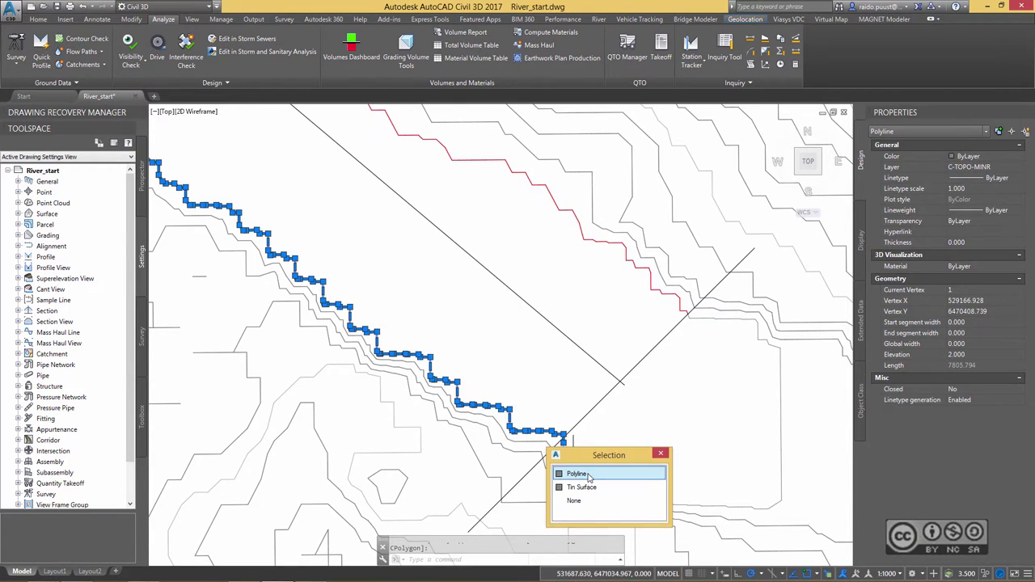
left_click(570, 478)
key("Escape")
scroll(547, 246, "down", 10)
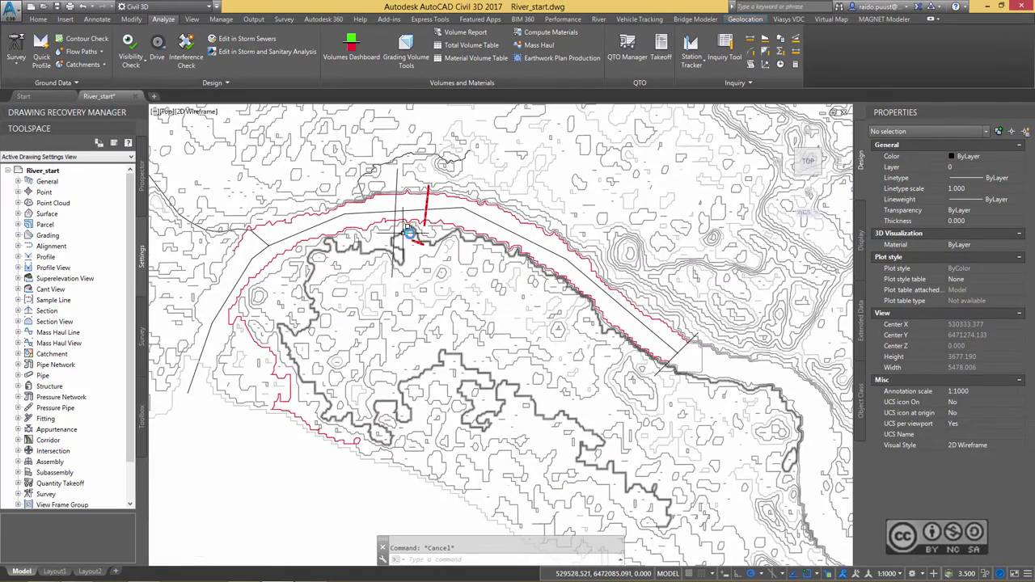
Step: Stretch the red polyline's end vertex onto the corner endpoint where the boundary lines meet
scroll(547, 247, "up", 2)
scroll(494, 301, "up", 4)
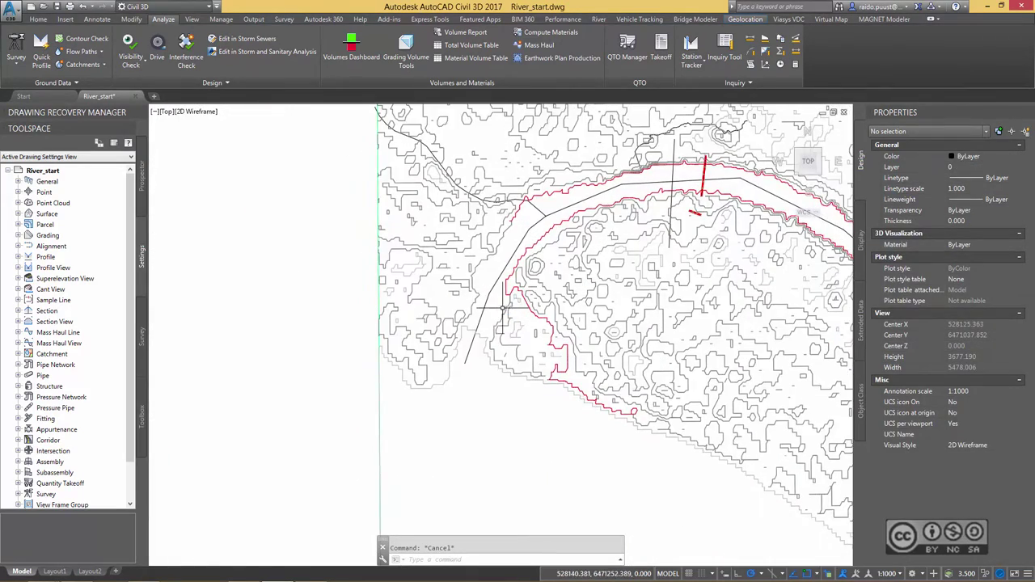
scroll(499, 298, "up", 2)
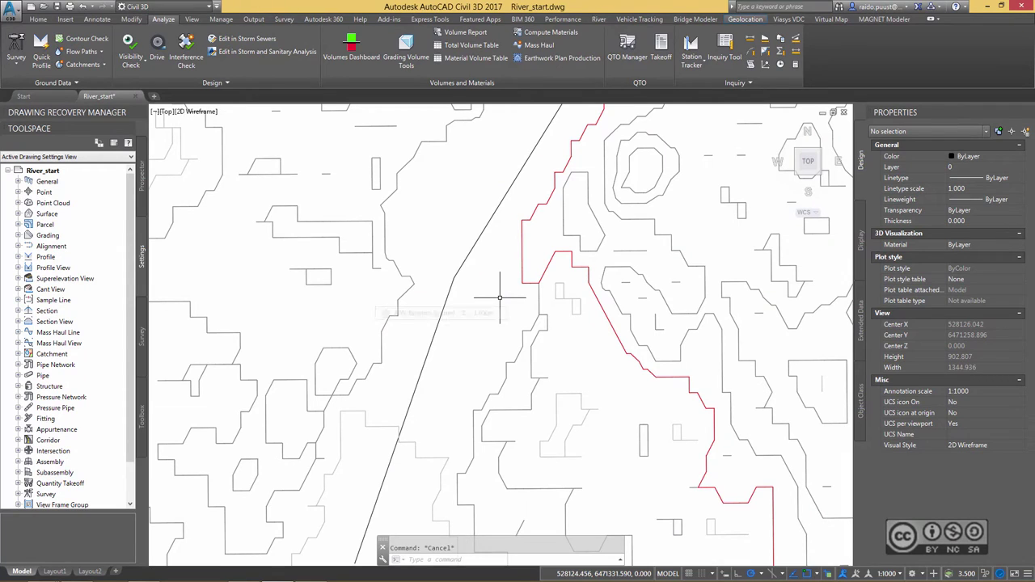
middle_click_drag(499, 259, 476, 434)
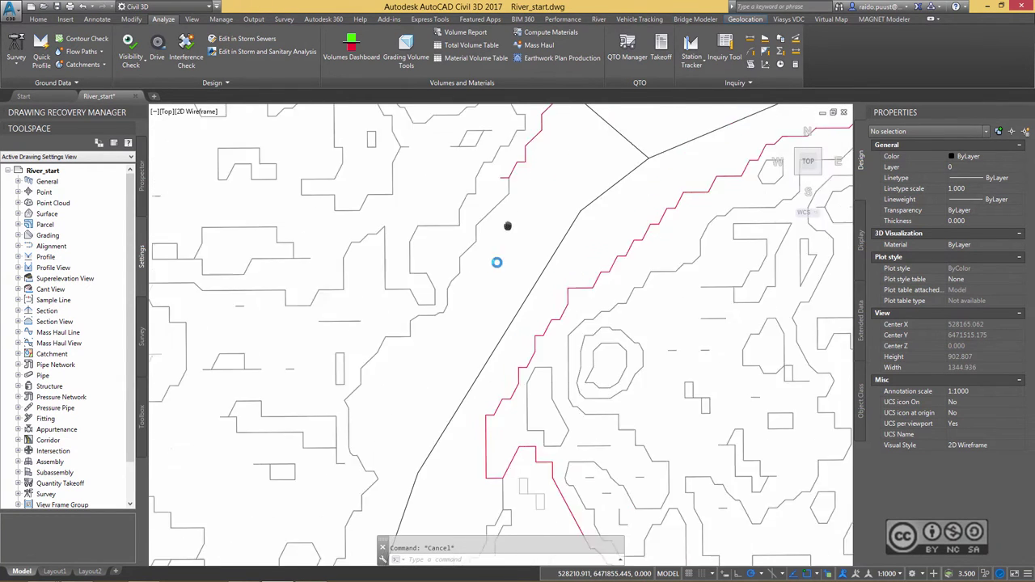
middle_click_drag(508, 227, 487, 295)
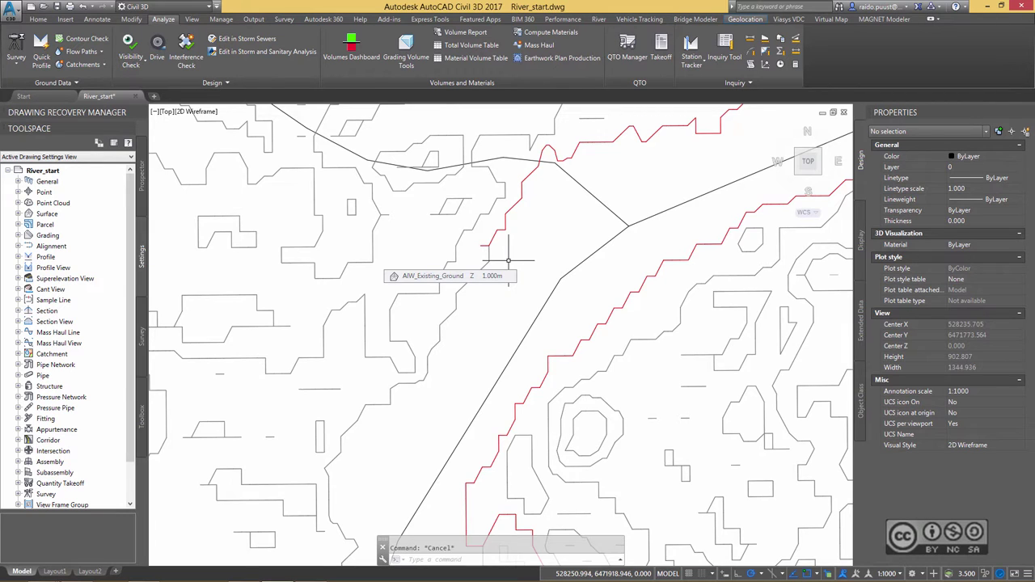
scroll(508, 261, "up", 8)
scroll(554, 239, "up", 3)
left_click(510, 258)
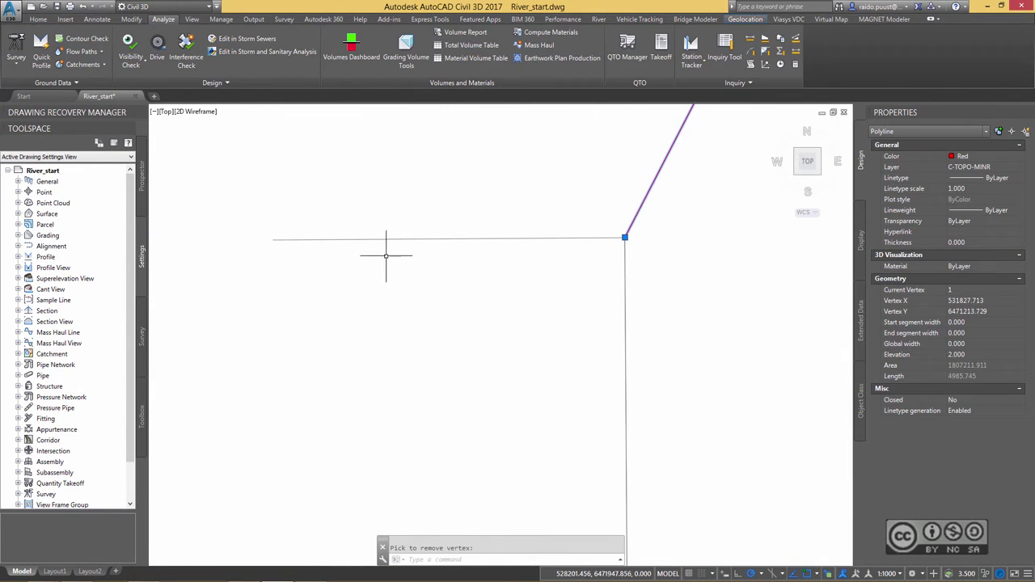
left_click(638, 229)
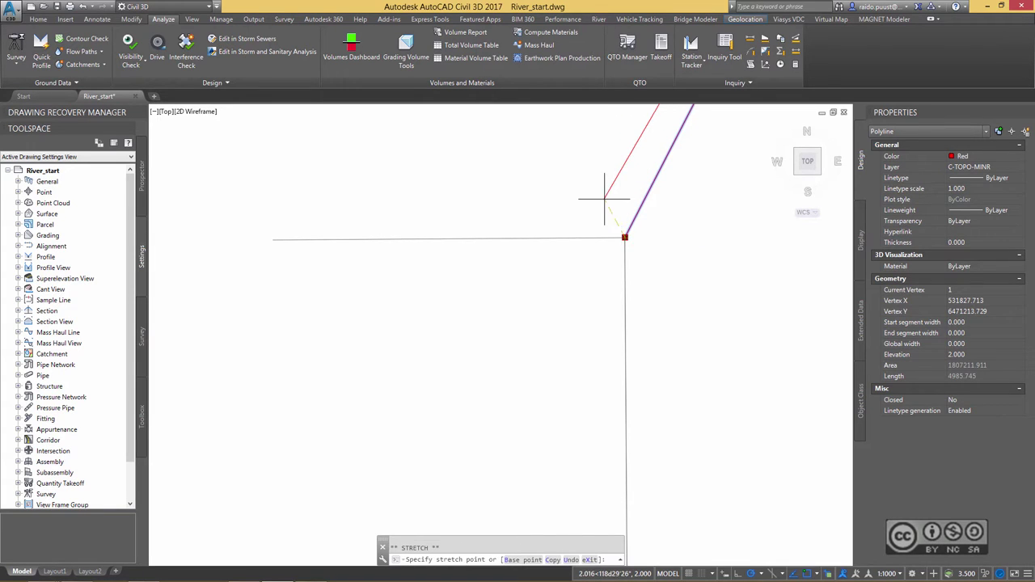
left_click(626, 235)
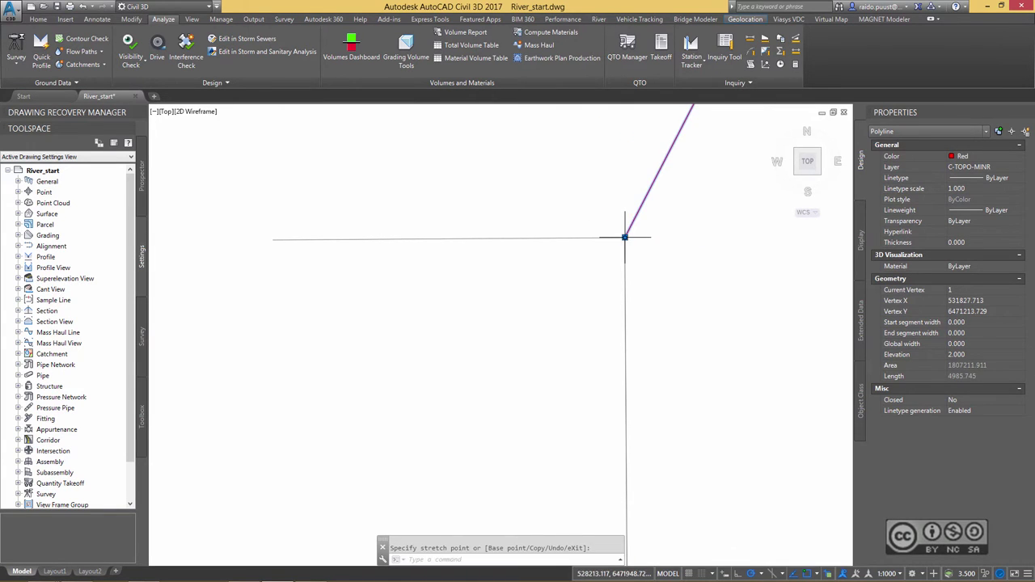
key("Escape")
Step: Check the vertical boundary line at the corner and shift the view toward the contour crossing
left_click(625, 277)
key("Escape")
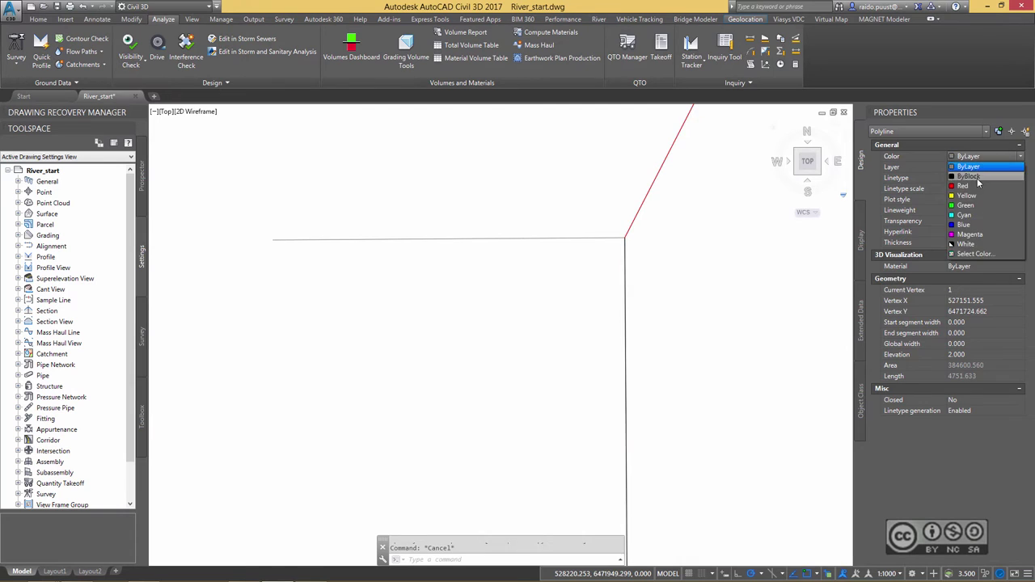
scroll(474, 278, "down", 3)
scroll(466, 287, "up", 4)
scroll(467, 287, "down", 4)
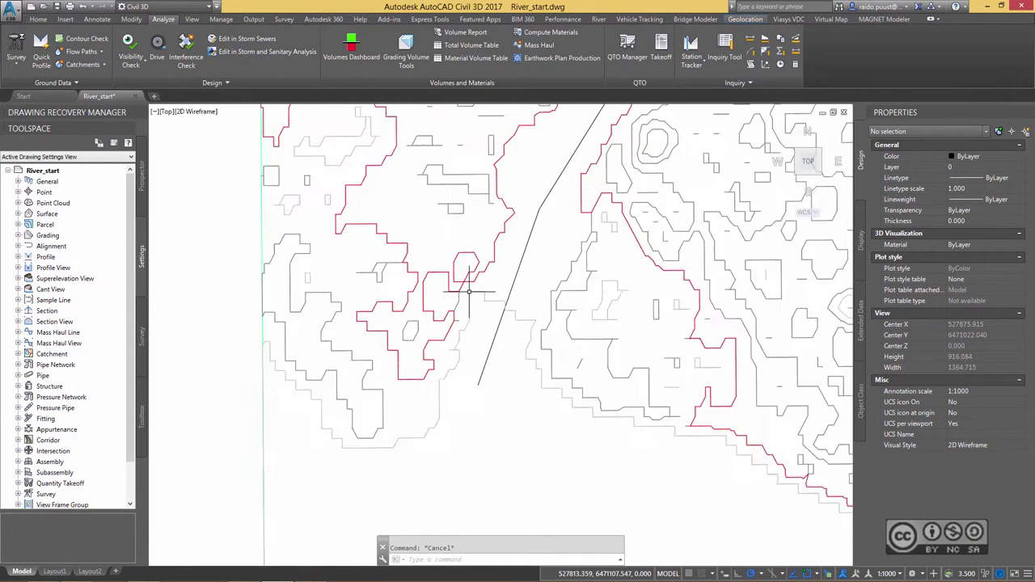
middle_click_drag(518, 298, 538, 307)
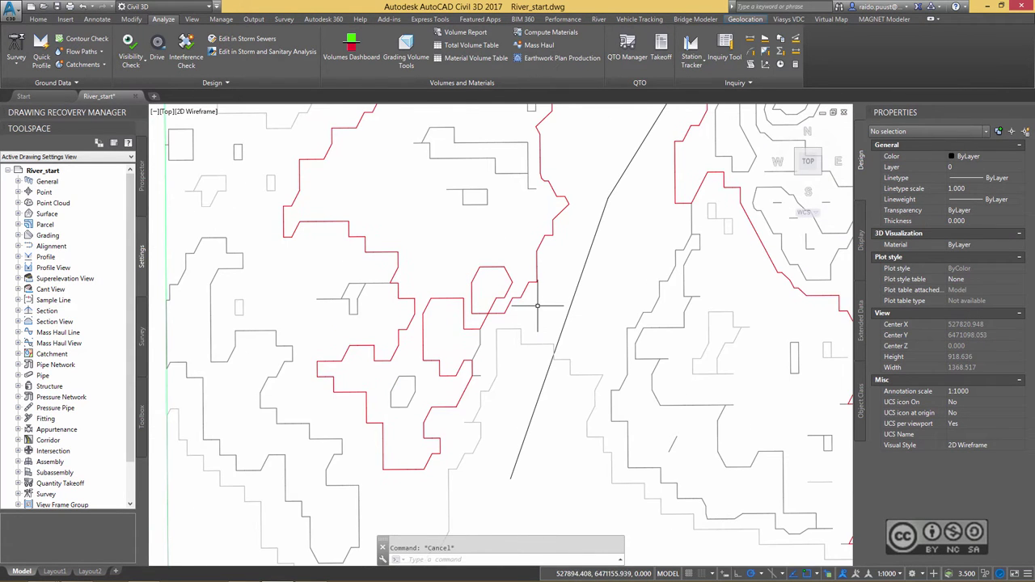
Step: Draw a diagonal helper polyline across the red contour
scroll(528, 307, "up", 2)
type("pl")
key("Return")
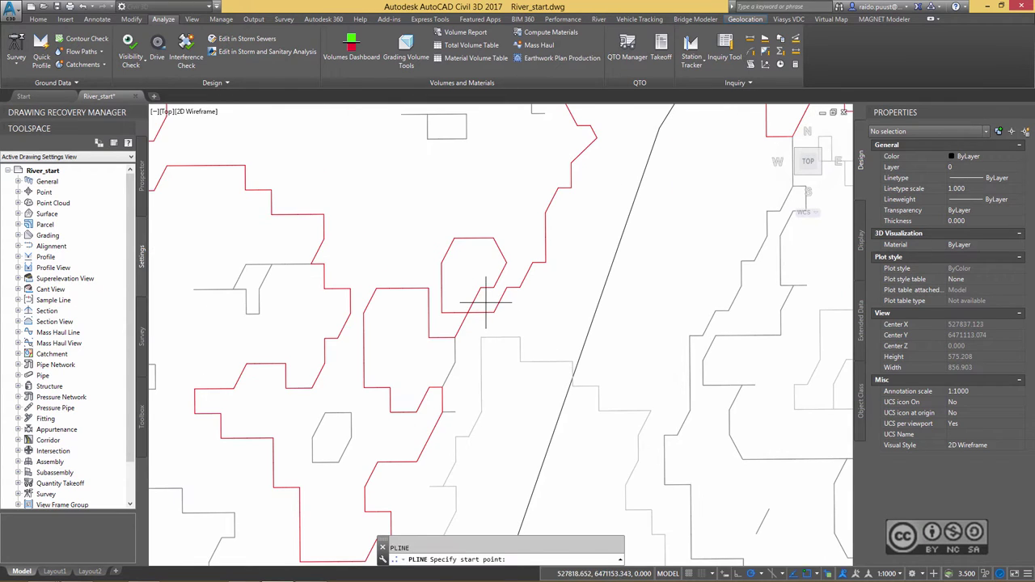
left_click(485, 304)
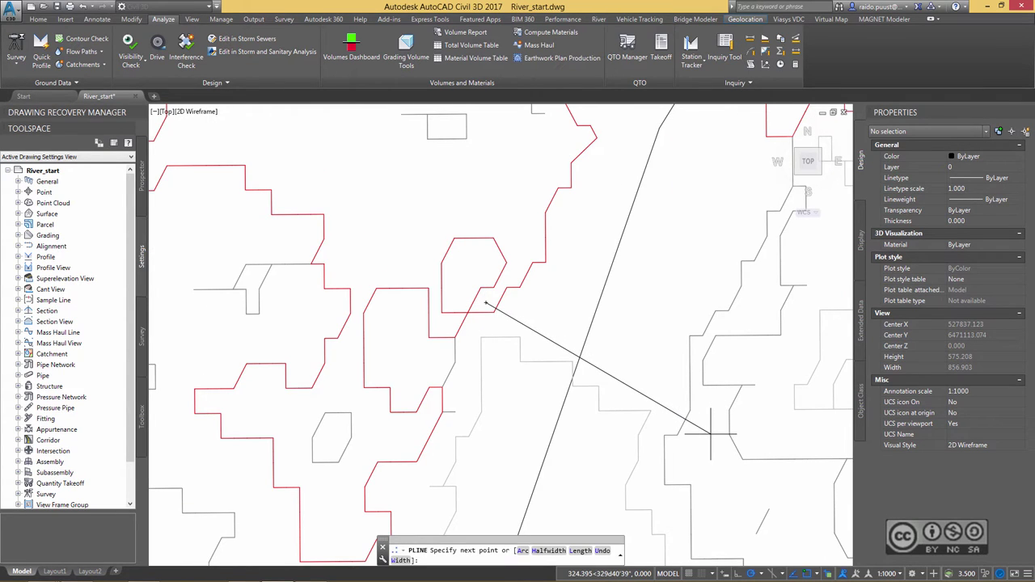
left_click(710, 434)
key("Escape")
Step: Break the red contour at the helper line's crossing, then delete the helper line
type("br")
key("Return")
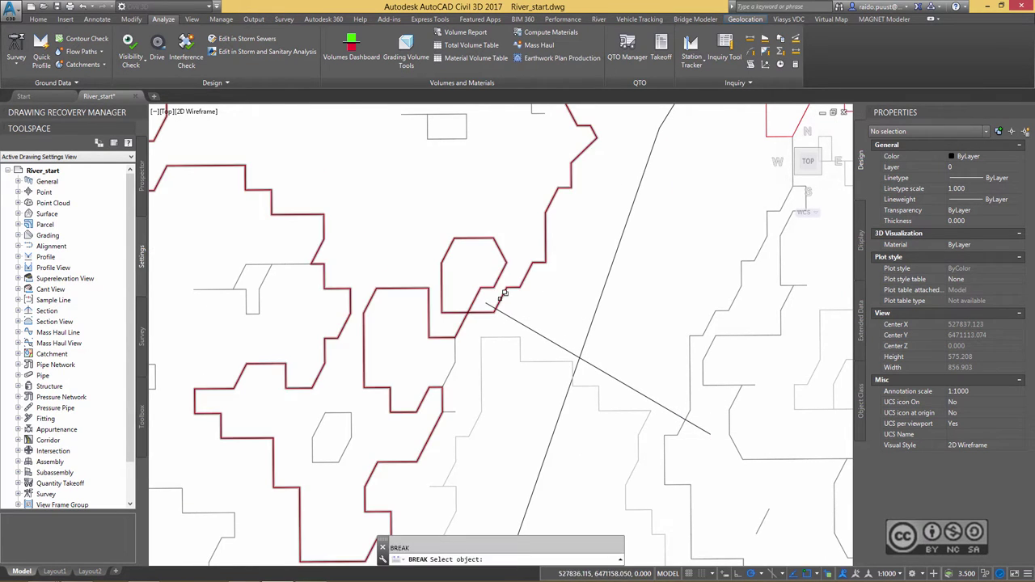
middle_click_drag(501, 296, 415, 211)
left_click(577, 351)
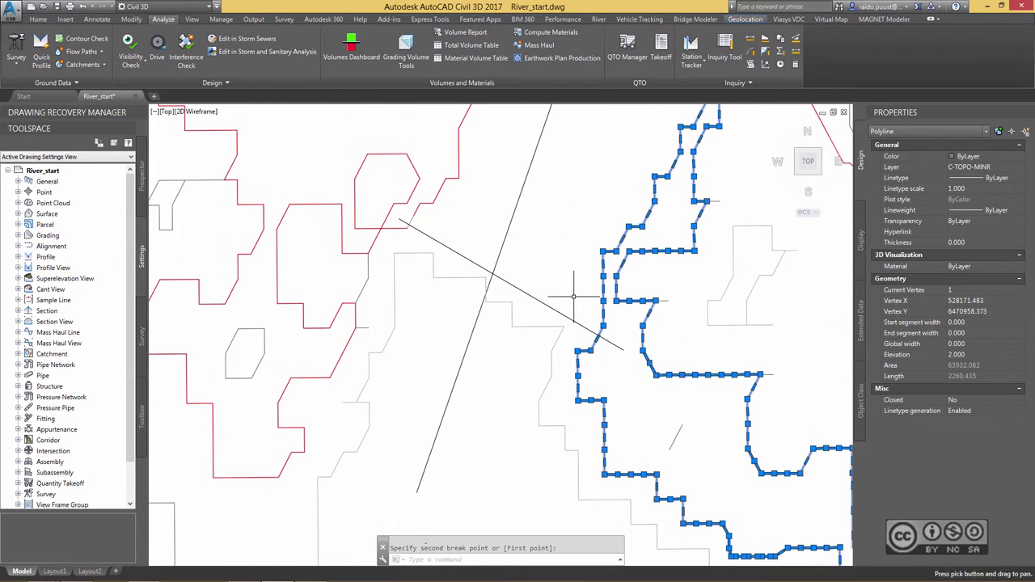
left_click(596, 340)
left_click(566, 316)
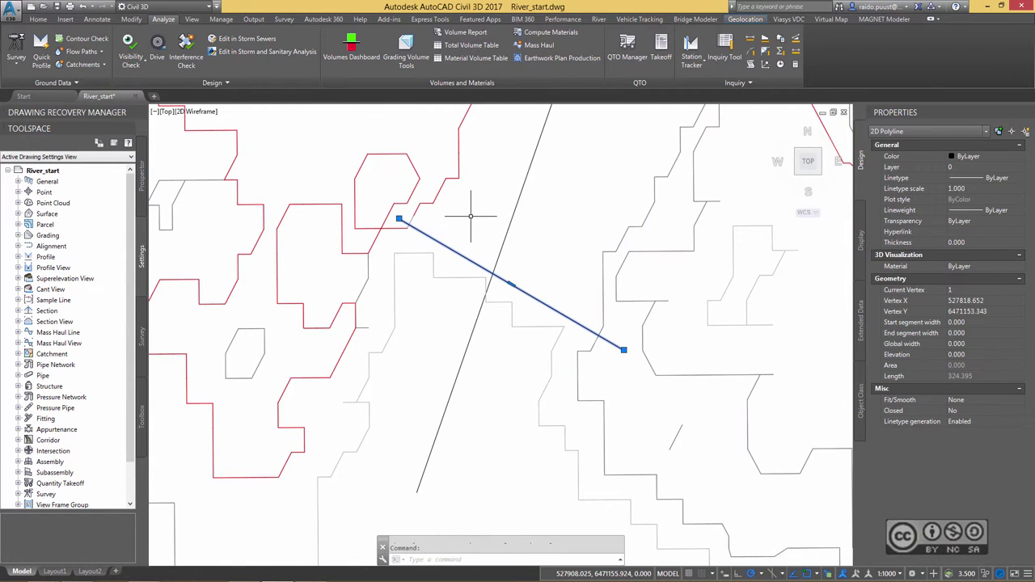
key("Delete")
Step: Return the left contour piece's colour to ByLayer and select another contour polyline
left_click(354, 248)
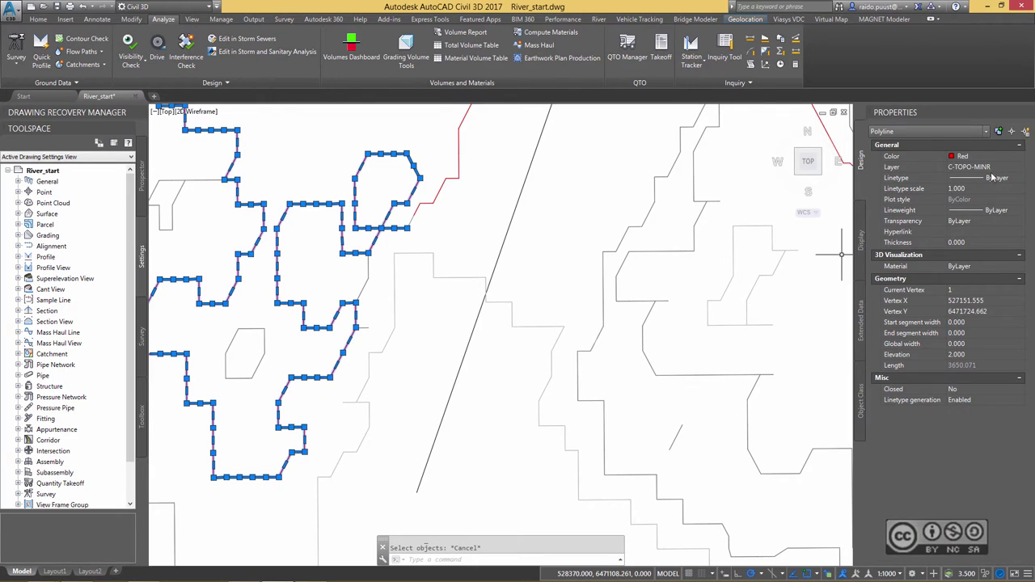
left_click(1003, 157)
left_click(997, 172)
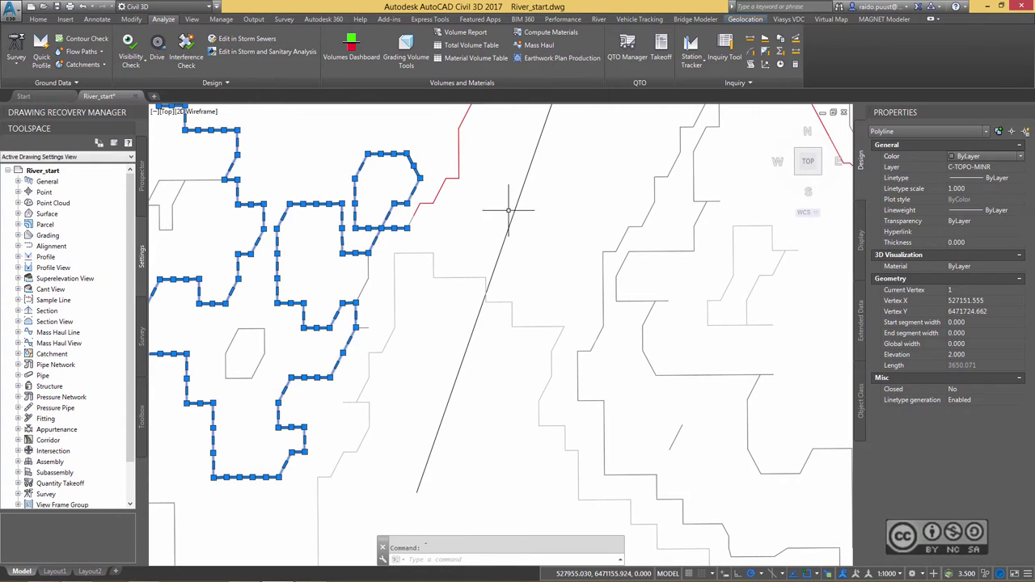
scroll(509, 210, "down", 3)
key("Escape")
left_click(564, 222)
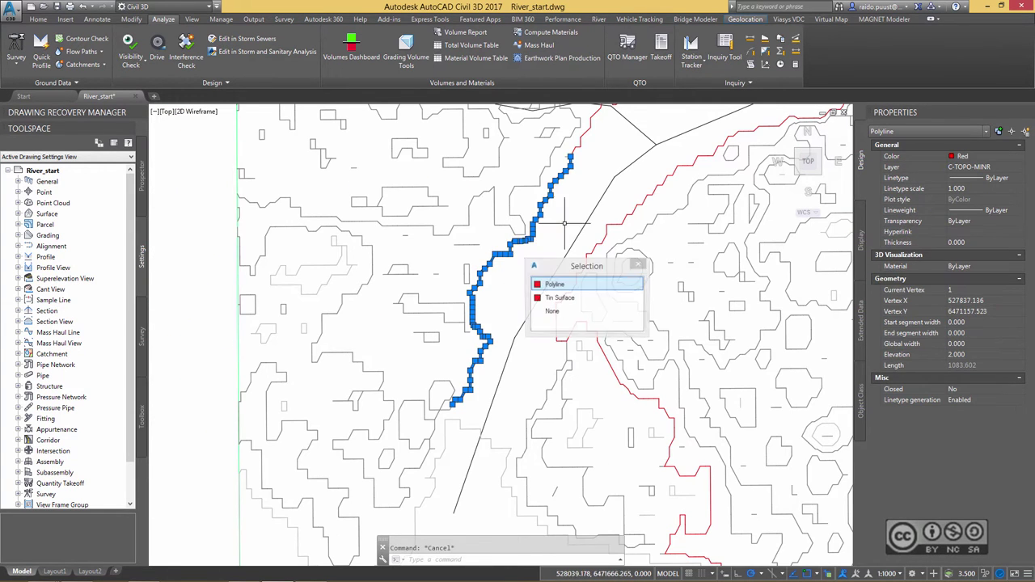
key("Return")
scroll(578, 186, "up", 5)
Step: Run PEDIT on the red contour and enter vertex editing with the E option
right_click(563, 214)
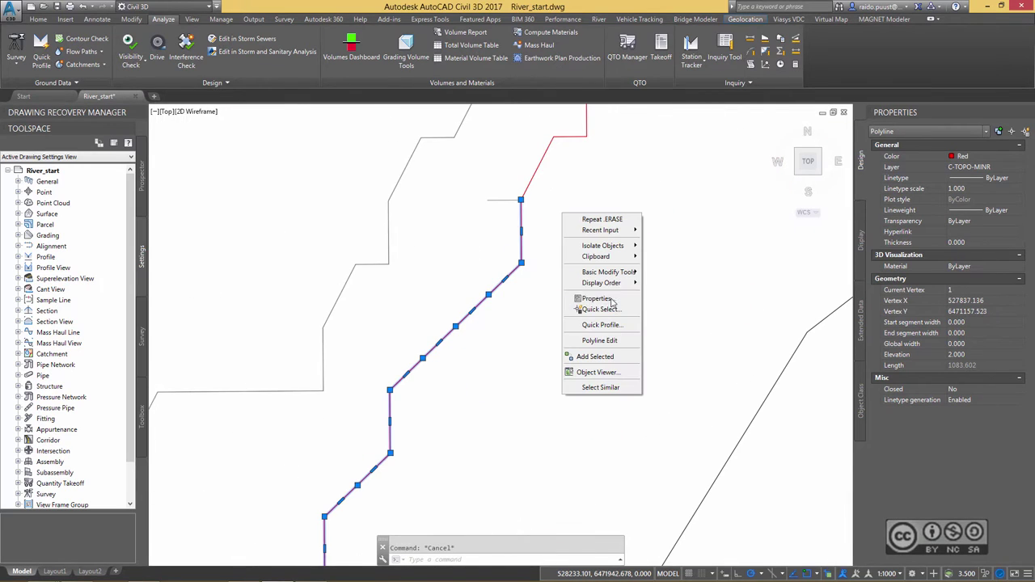
key("Escape")
key("Escape")
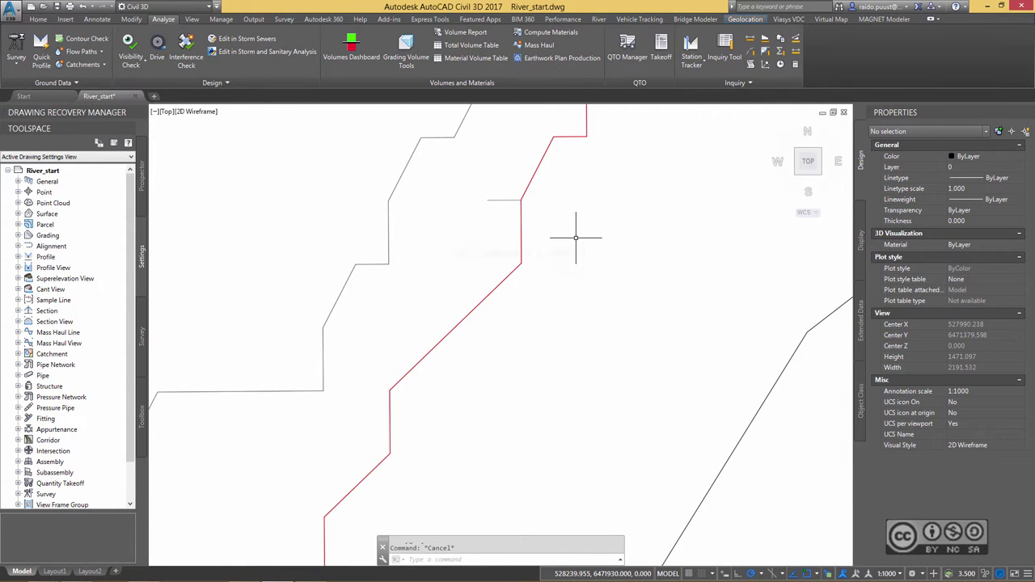
type("PE")
key("Return")
left_click(523, 238)
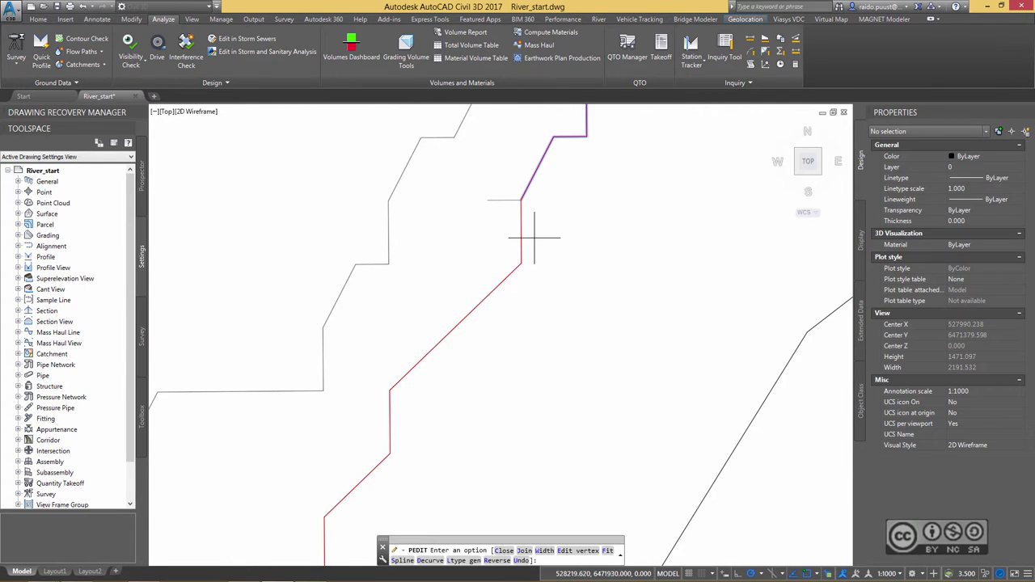
type("e")
key("Return")
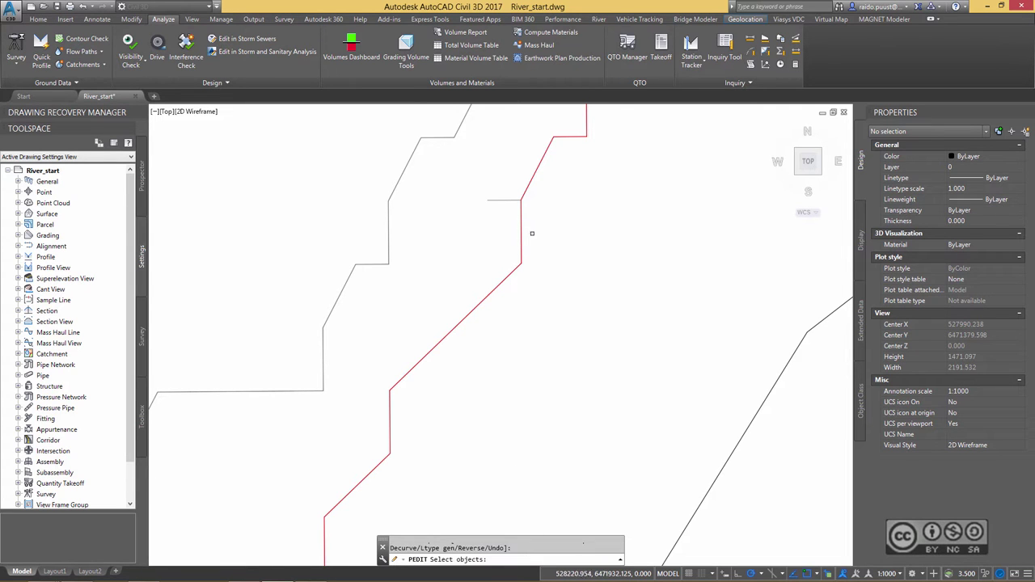
right_click(534, 242)
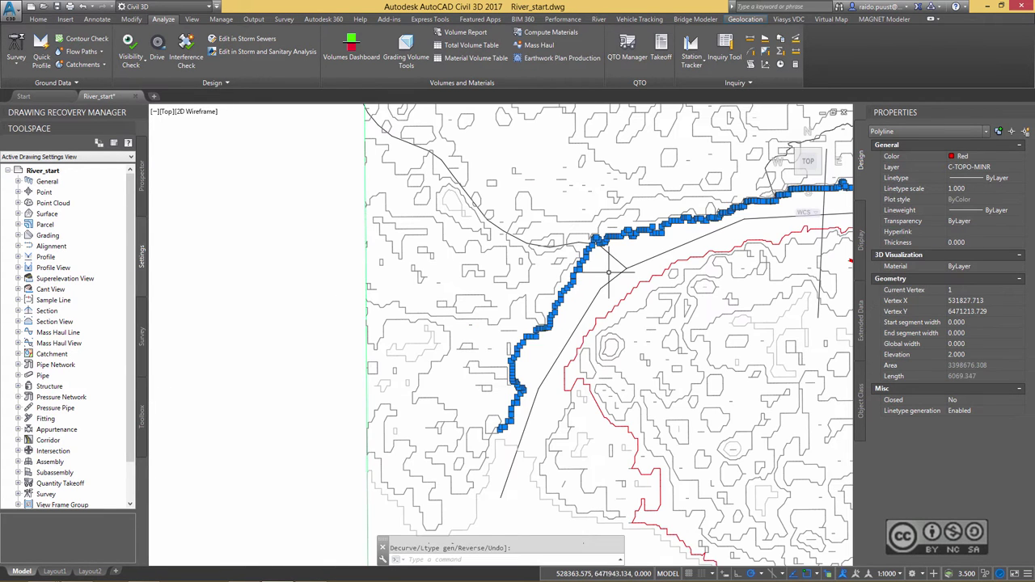
Step: Follow the red contour along the river and select its polyline rather than the surface
middle_click_drag(609, 272, 186, 279)
middle_click_drag(619, 364, 619, 275)
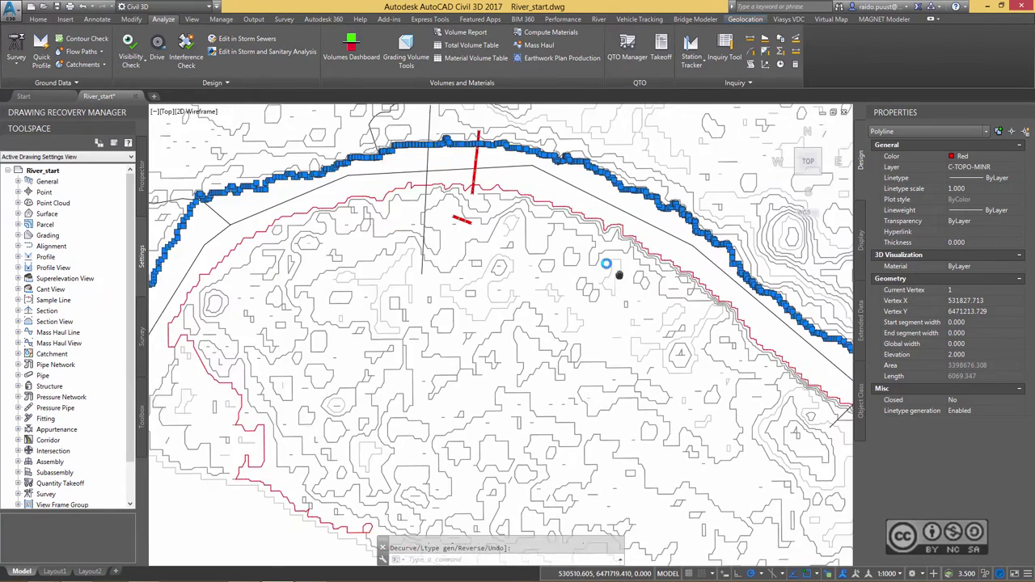
scroll(618, 275, "down", 2)
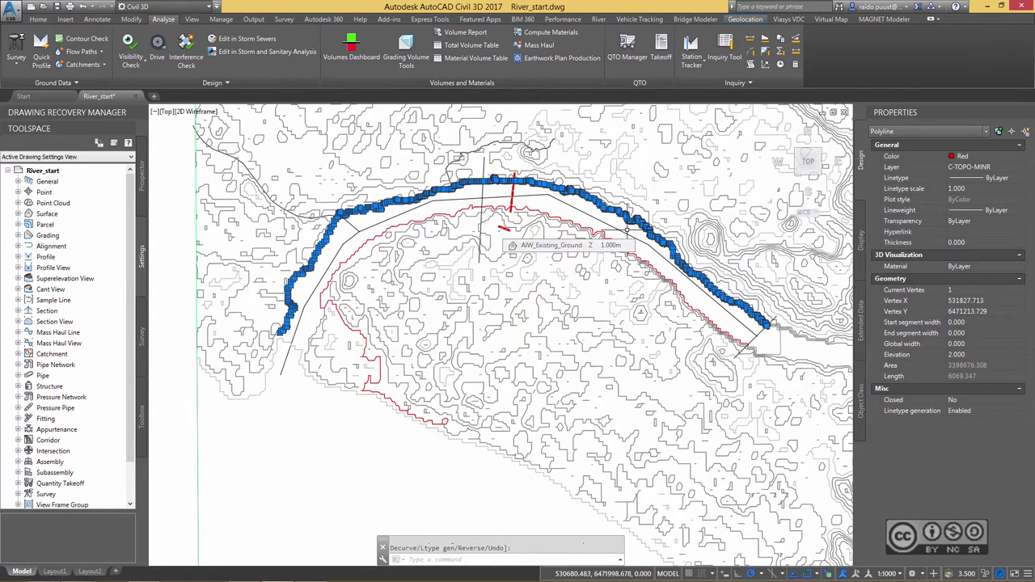
scroll(482, 274, "up", 5)
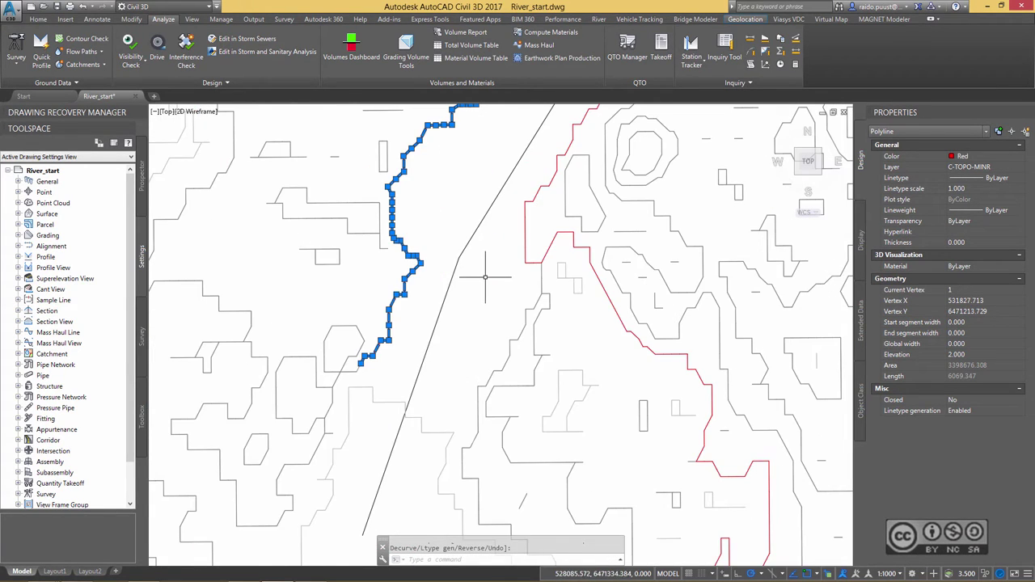
middle_click_drag(485, 276, 566, 296)
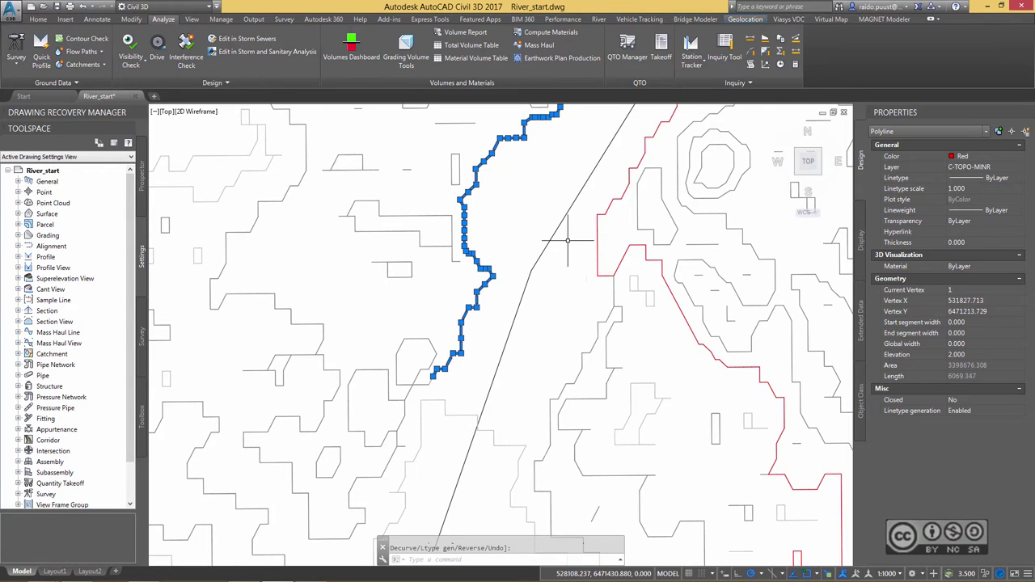
left_click(595, 258)
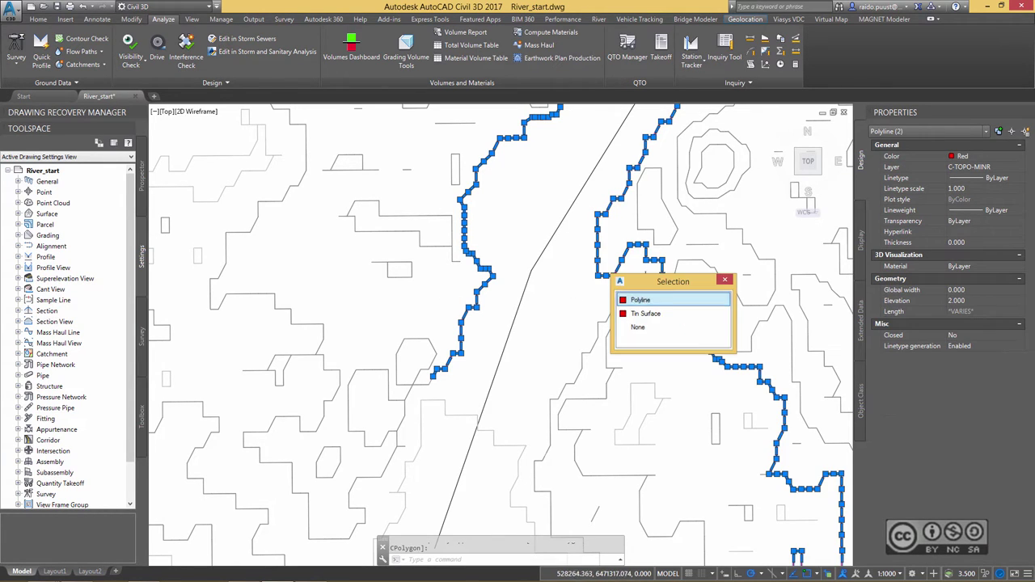
left_click(619, 305)
scroll(619, 281, "up", 5)
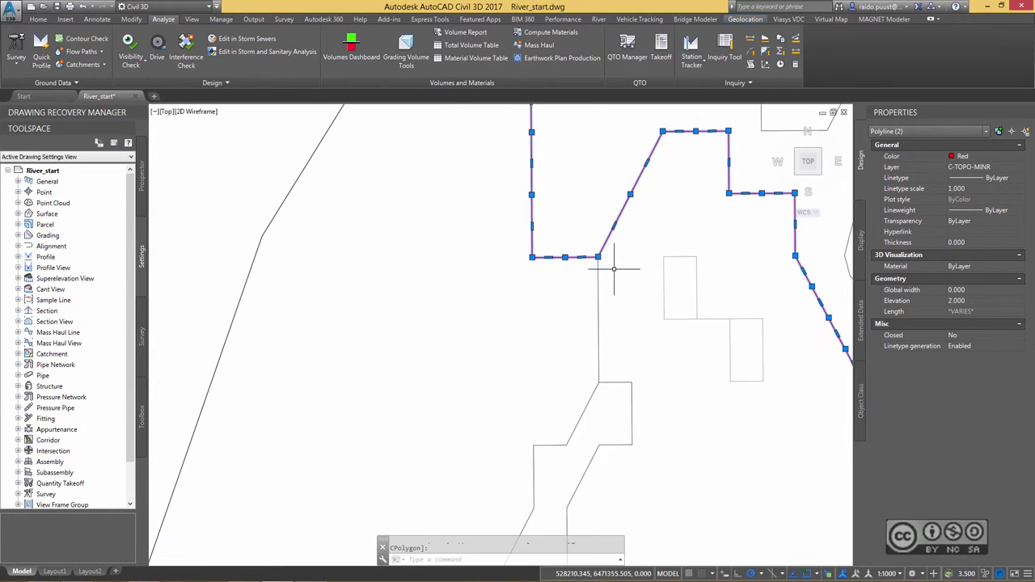
key("Escape")
Step: Break off the stray part of the red contour at its upper section
middle_click_drag(614, 269, 641, 90)
left_click(626, 237)
left_click(659, 260)
left_click(627, 225)
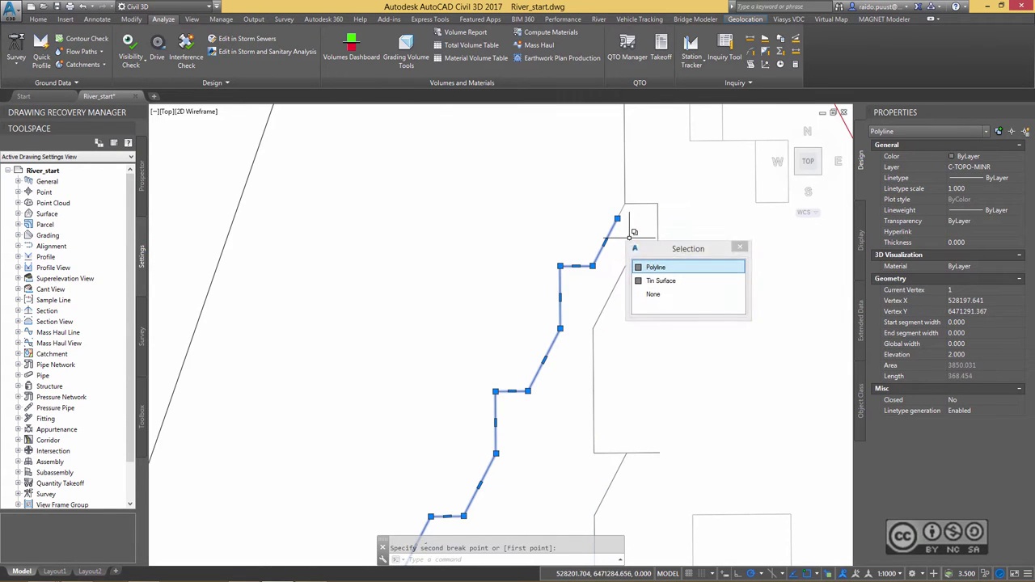
left_click(626, 178)
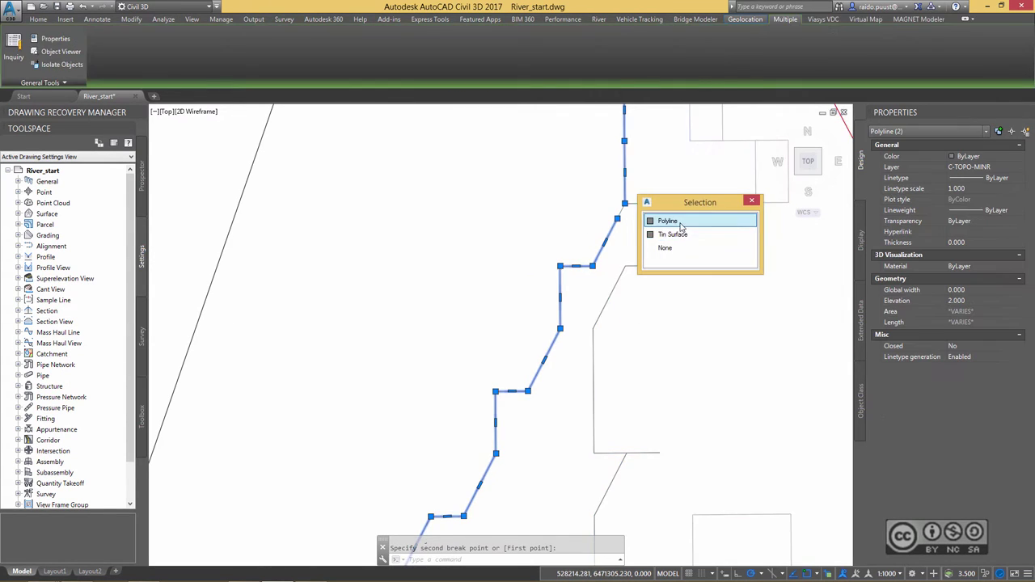
left_click(663, 218)
middle_click_drag(689, 203, 647, 400)
left_click(979, 156)
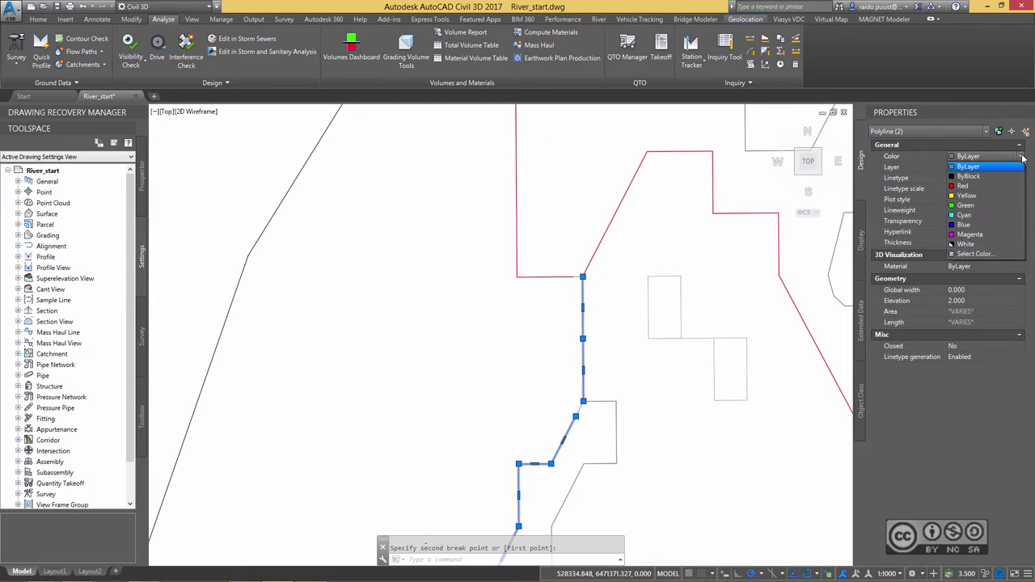
key("Escape")
Step: Join the neighbouring red contour pieces into one polyline with PEDIT Join
middle_click_drag(621, 282, 626, 118)
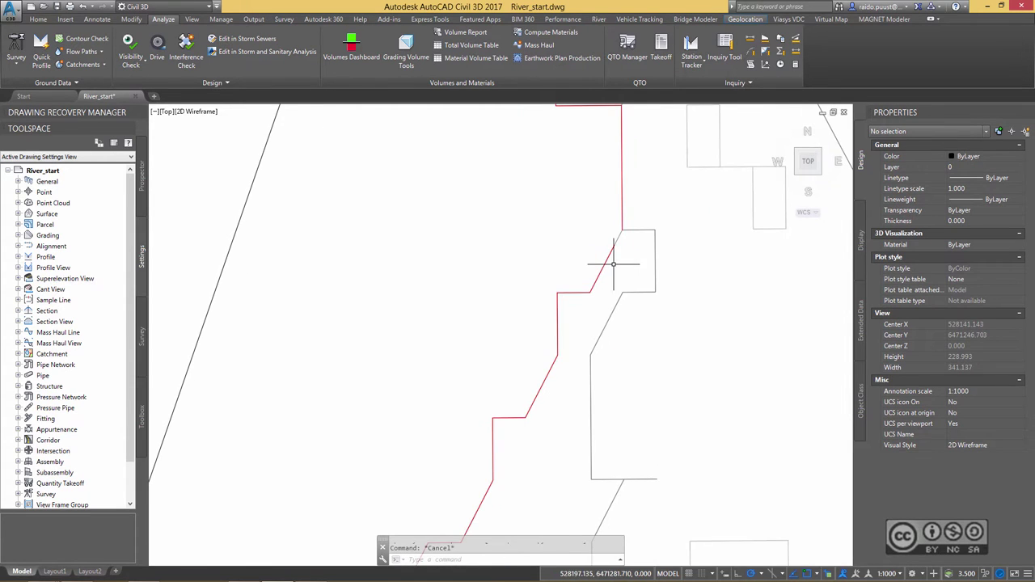
left_click(615, 244)
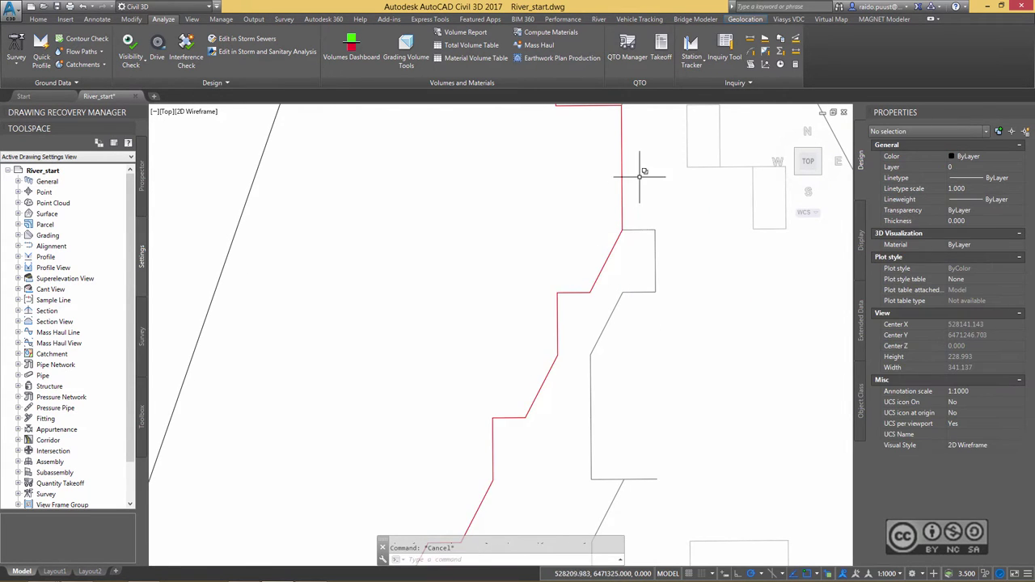
middle_click_drag(640, 167, 578, 231)
left_click(576, 237)
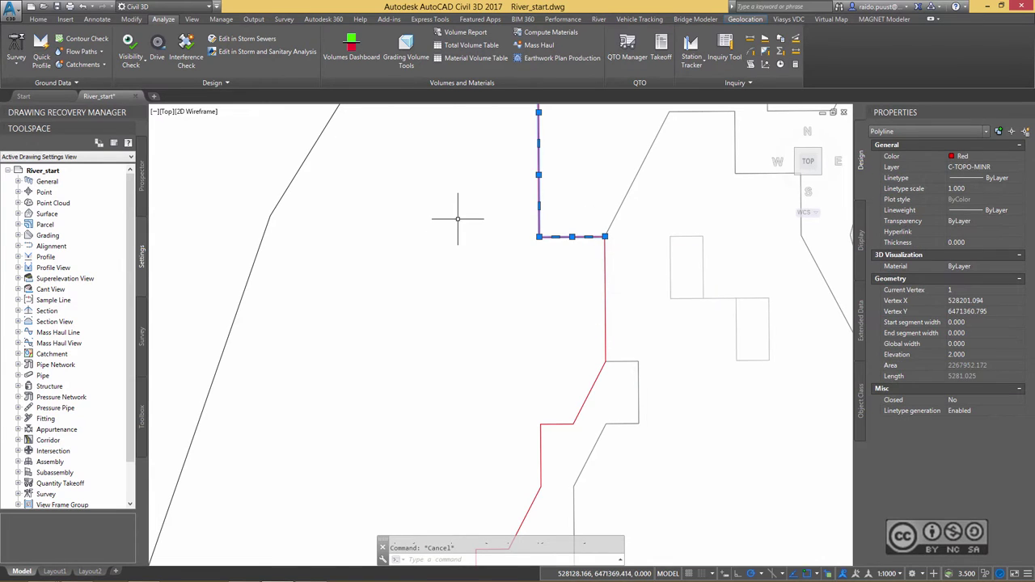
type("pe")
key("Return")
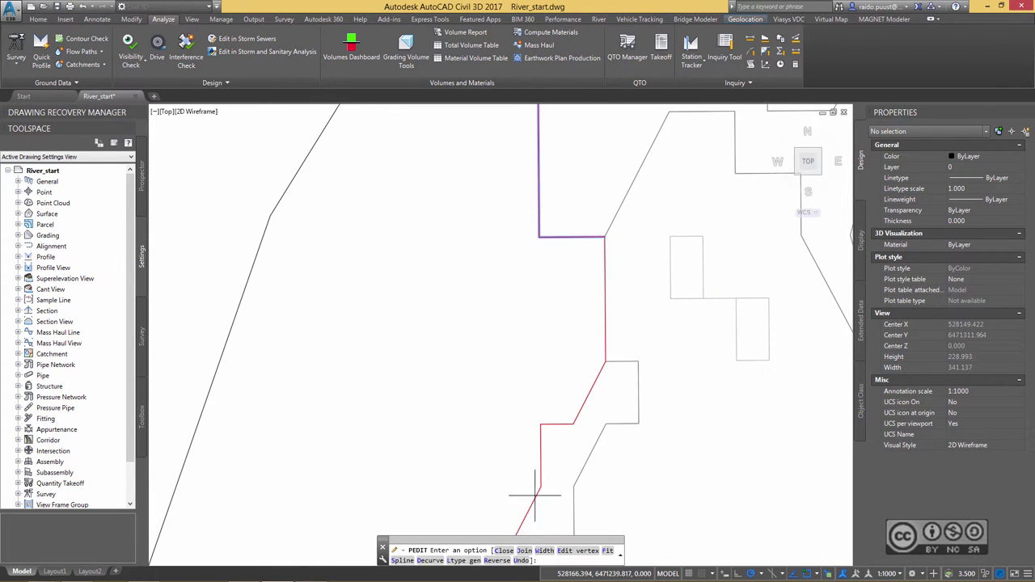
left_click(525, 555)
left_click(605, 266)
left_click(639, 288)
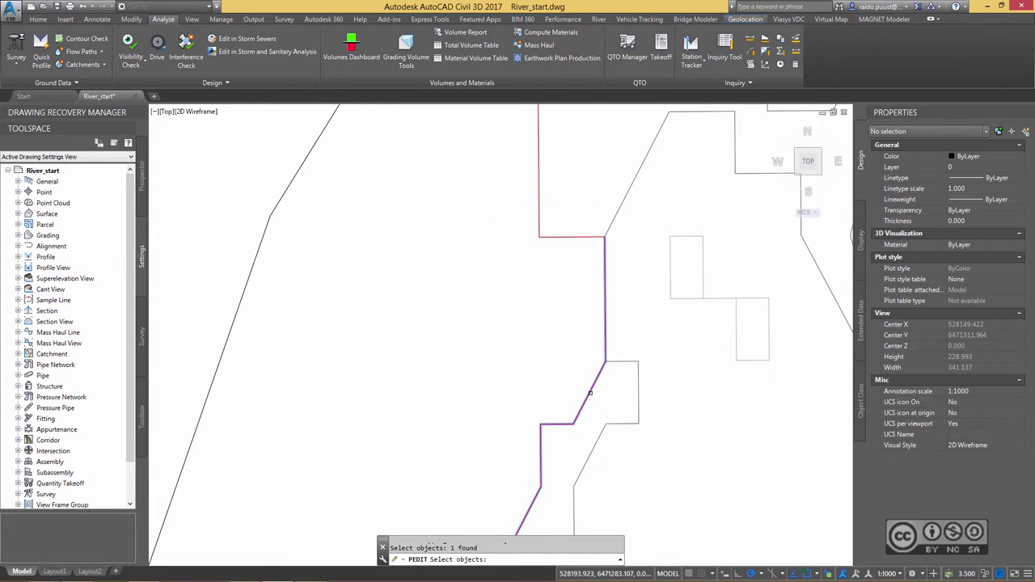
left_click(589, 393)
left_click(649, 437)
key("Return")
Step: Inspect the joined red contour along the full river arc
scroll(518, 291, "down", 4)
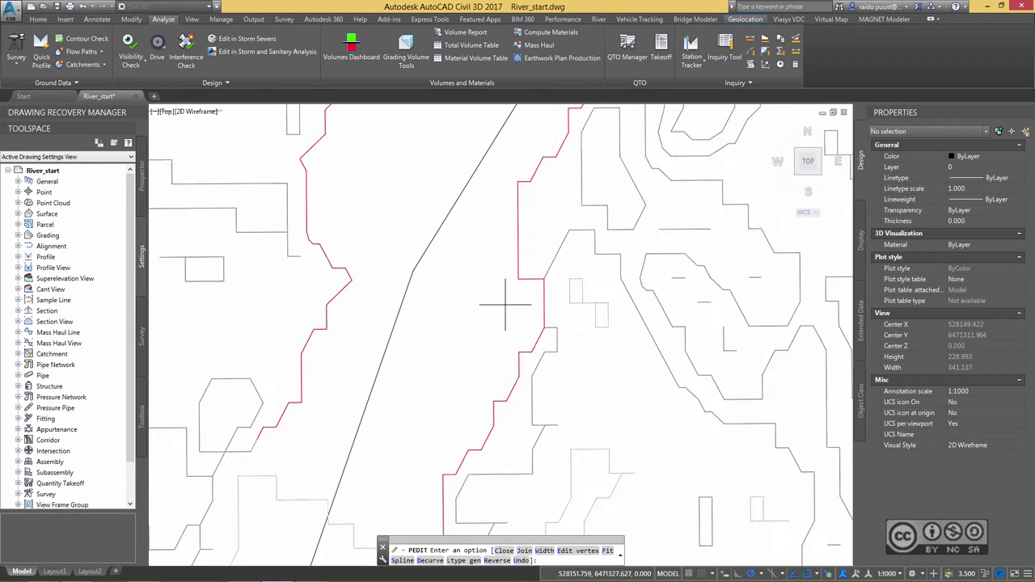
middle_click_drag(533, 270, 537, 301)
left_click(555, 208)
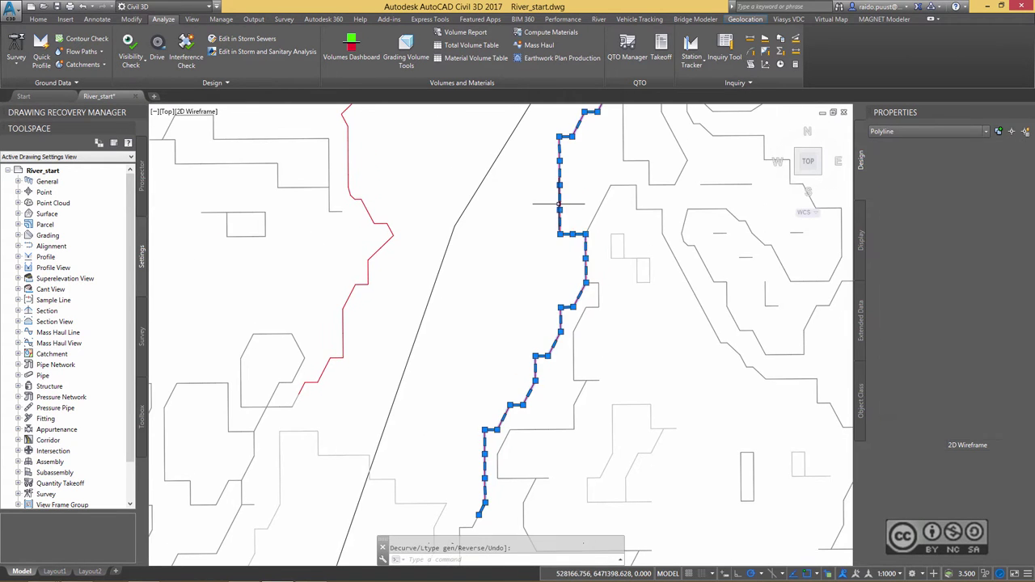
scroll(524, 265, "down", 2)
scroll(524, 264, "down", 4)
scroll(518, 299, "up", 3)
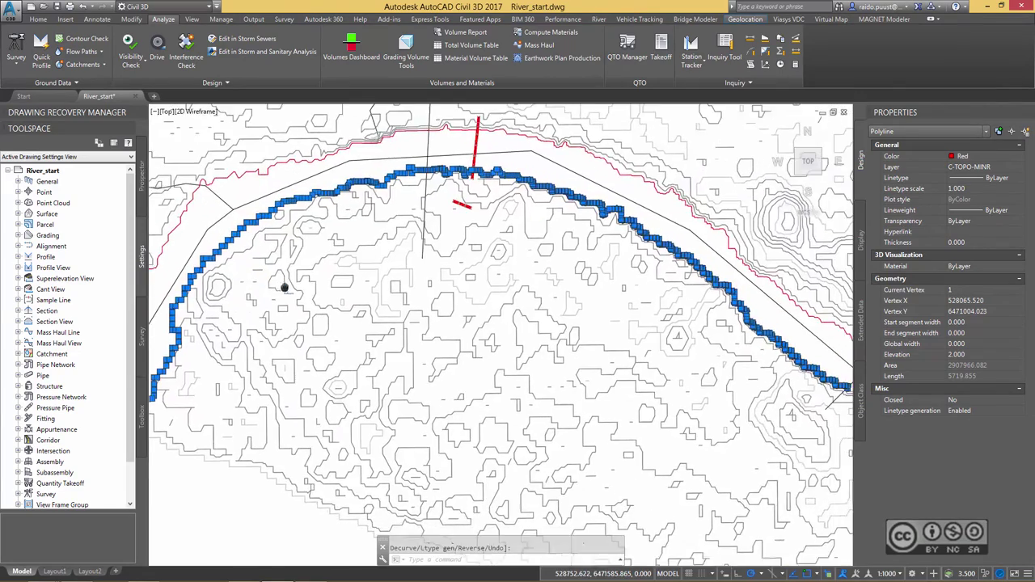
middle_click_drag(572, 329, 510, 310)
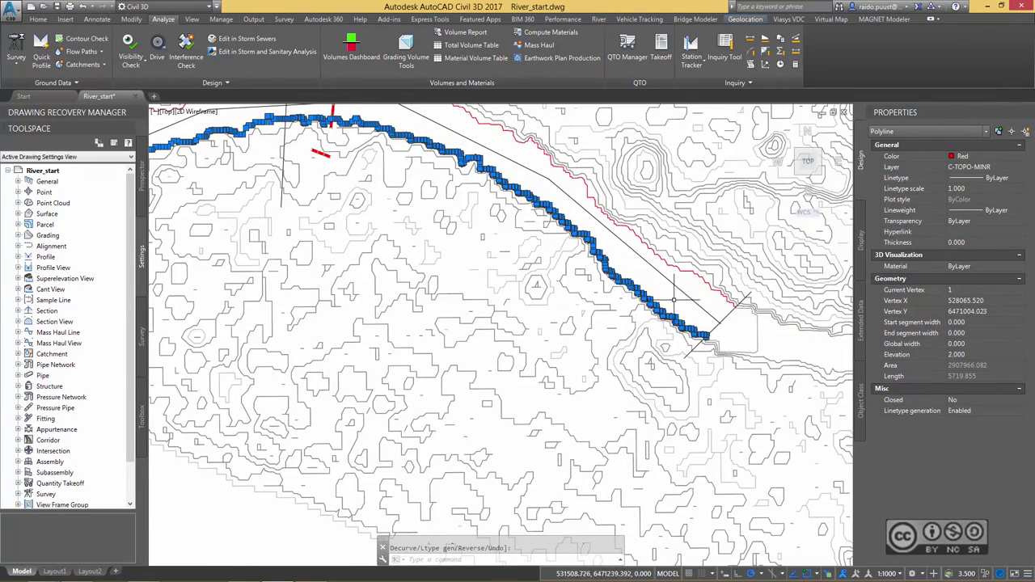
middle_click_drag(676, 298, 829, 329)
key("Escape")
middle_click_drag(168, 278, 323, 319)
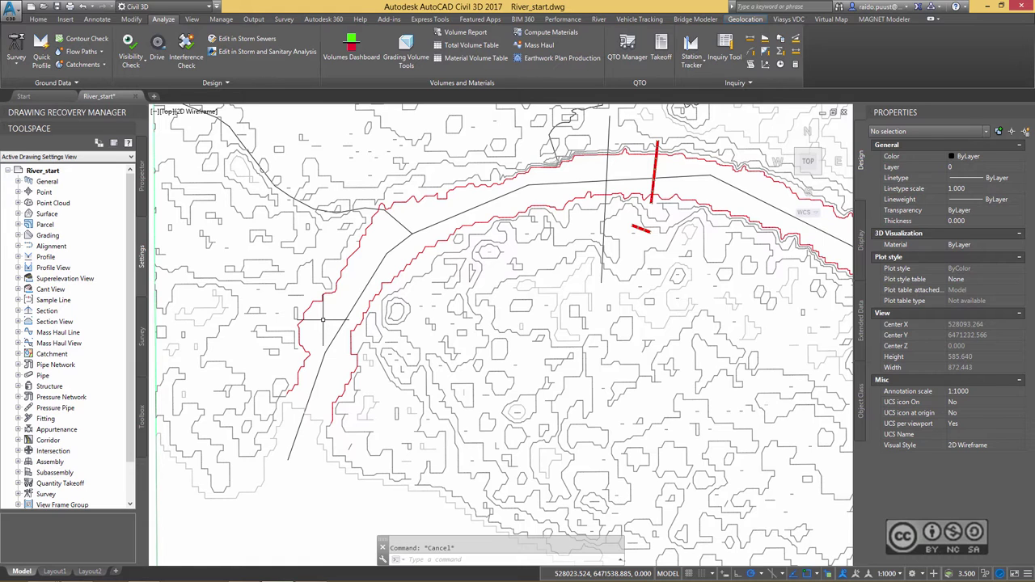
left_click(588, 168)
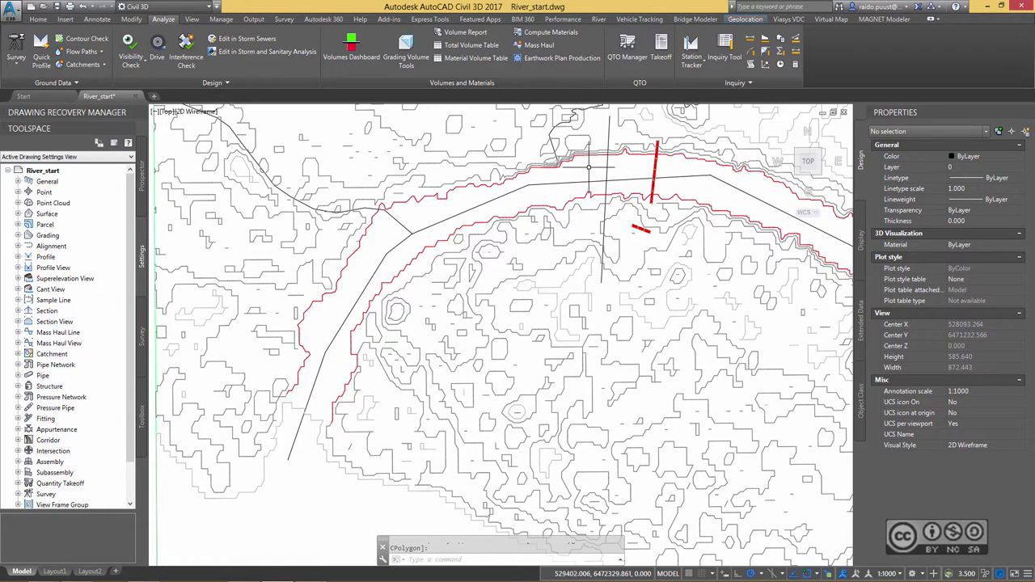
scroll(712, 194, "down", 2)
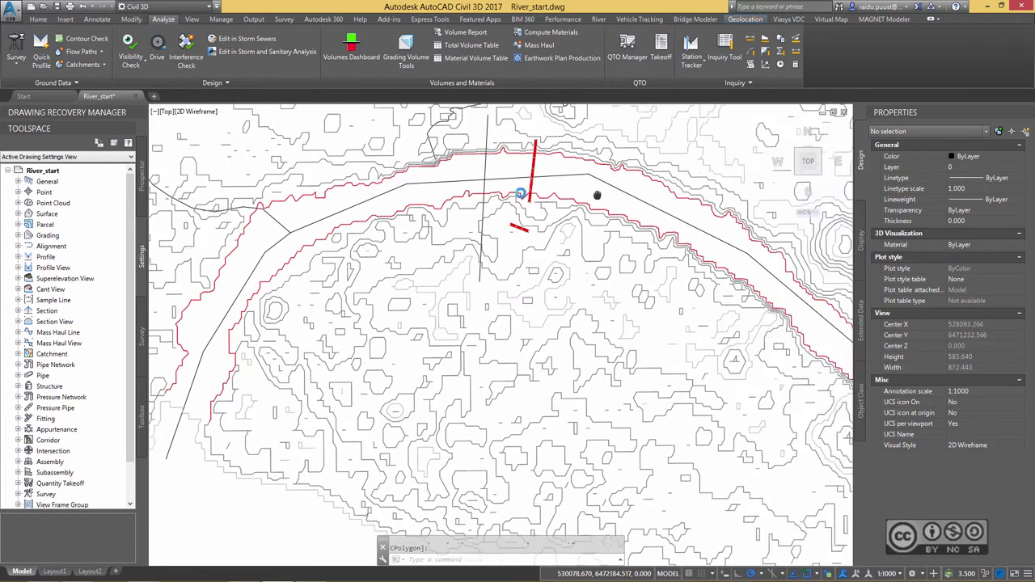
scroll(426, 188, "up", 2)
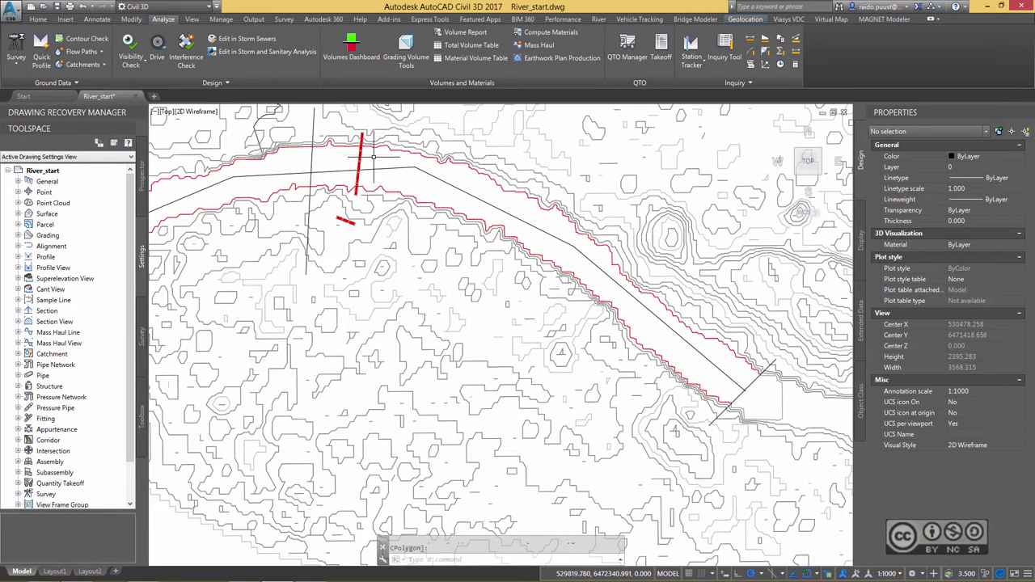
scroll(550, 243, "up", 2)
middle_click_drag(628, 297, 566, 259)
Step: Select the river centreline, add a vertex near its end, and move it between the red banks
left_click(566, 259)
mouse_move(661, 340)
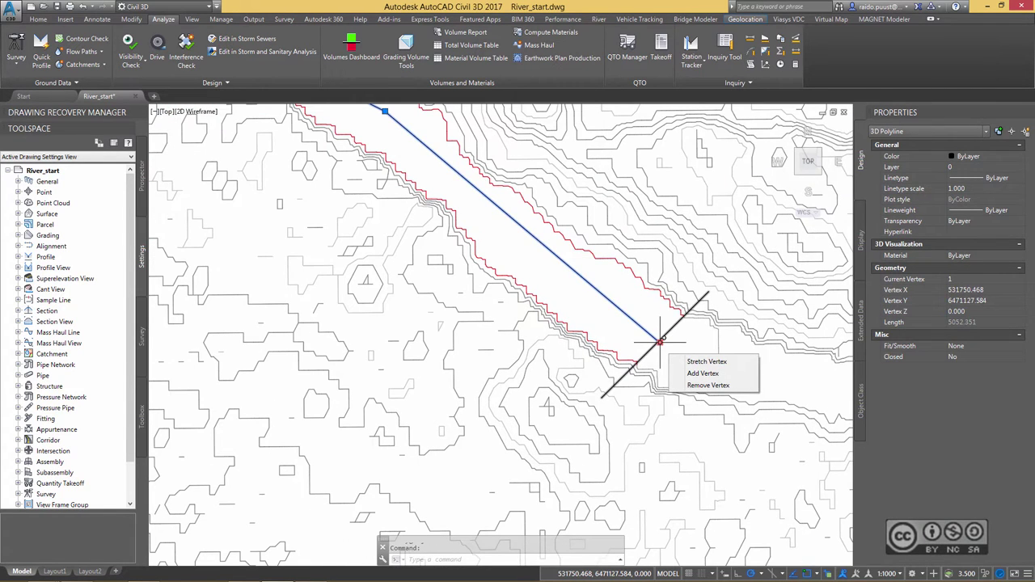
middle_click_drag(603, 292, 681, 334)
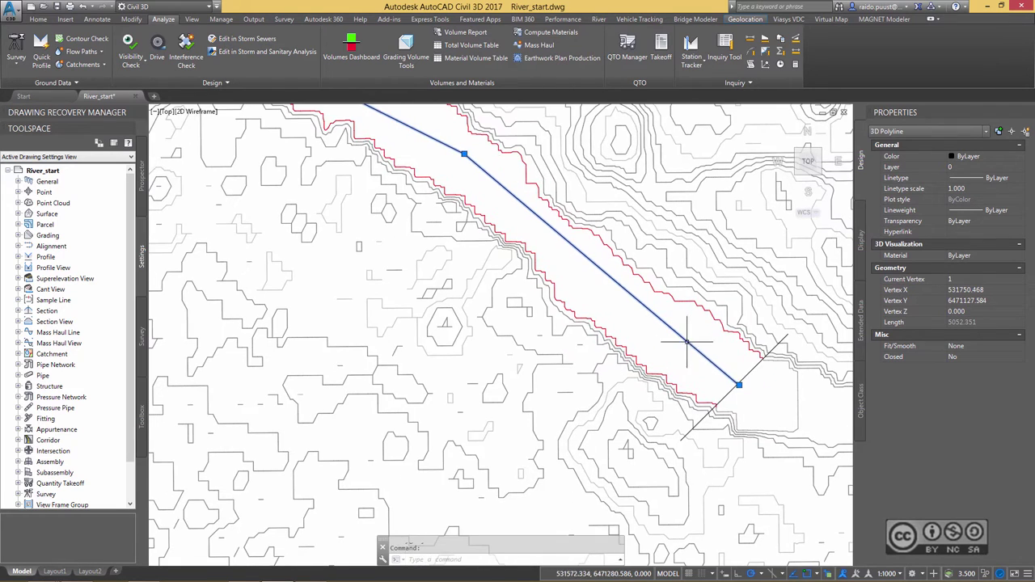
mouse_move(738, 383)
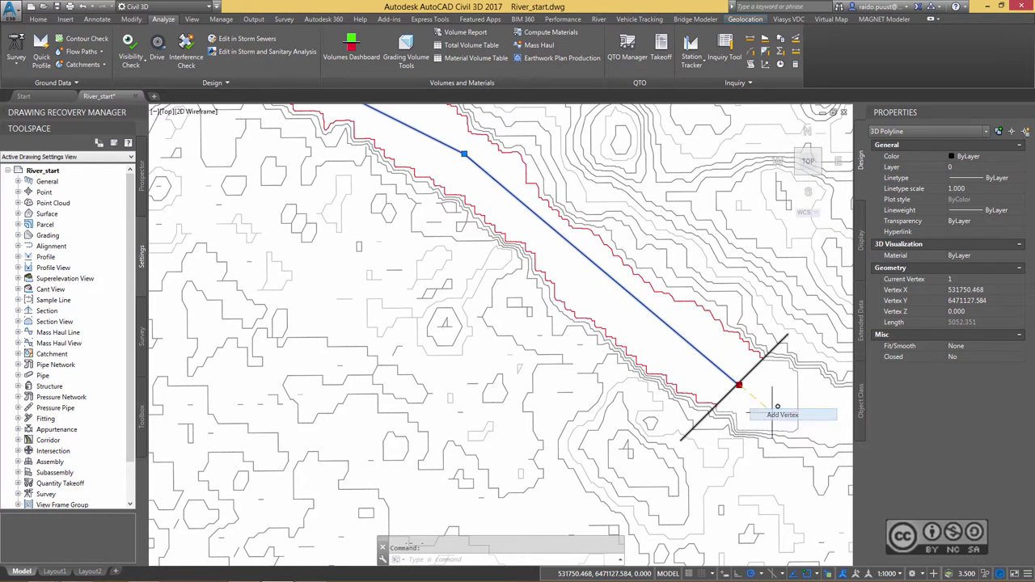
left_click(782, 415)
left_click(603, 269)
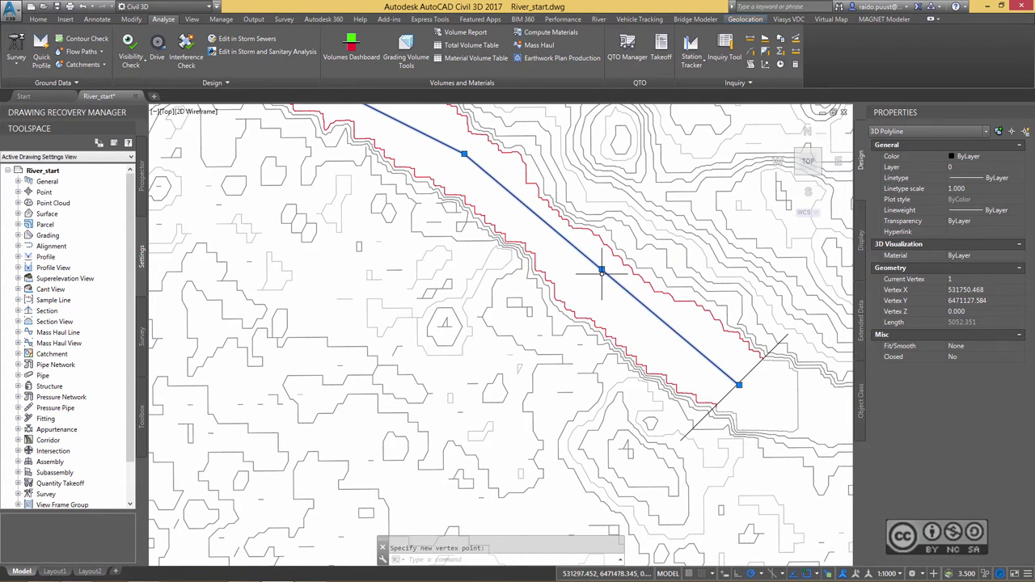
left_click(602, 270)
left_click(594, 282)
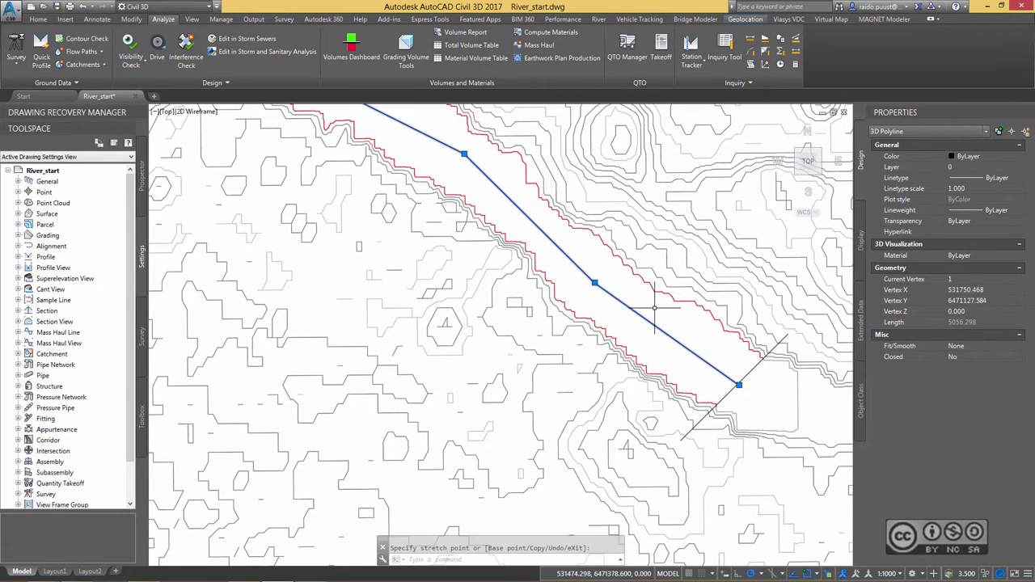
Step: Nudge the next centreline vertex slightly lower and add another vertex near the bend
middle_click_drag(464, 155, 647, 296)
left_click(647, 294)
left_click(647, 301)
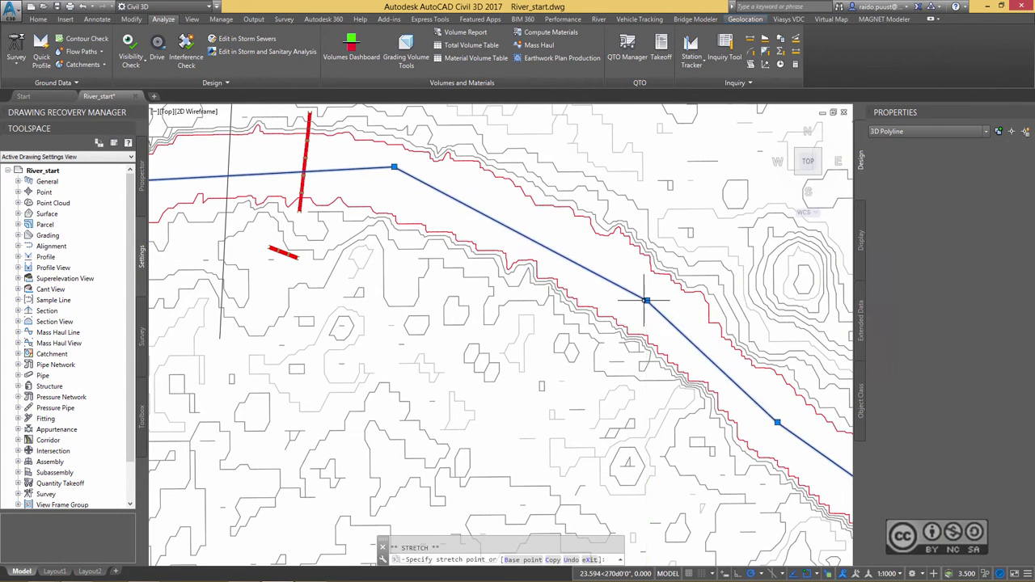
mouse_move(647, 301)
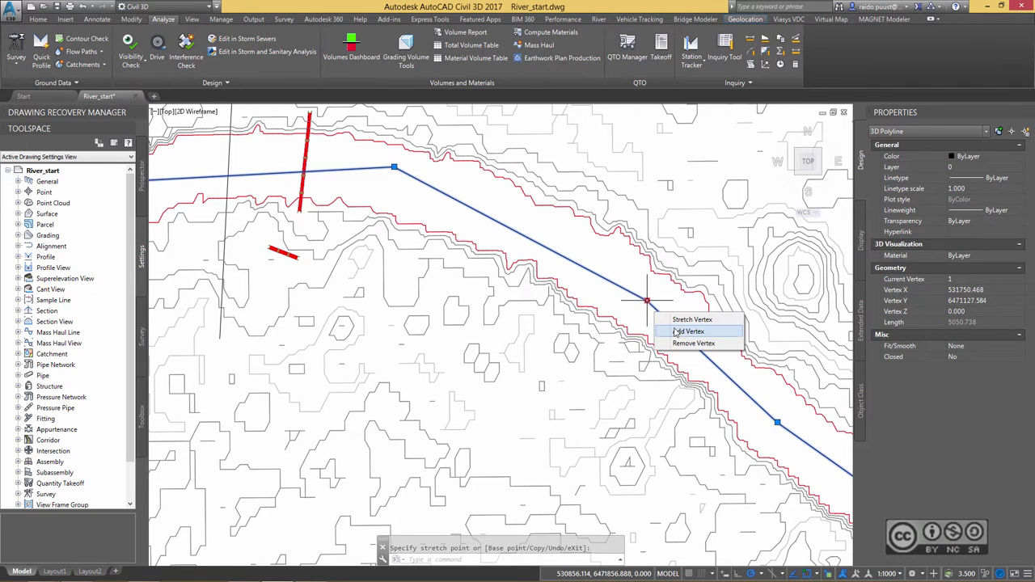
left_click(686, 332)
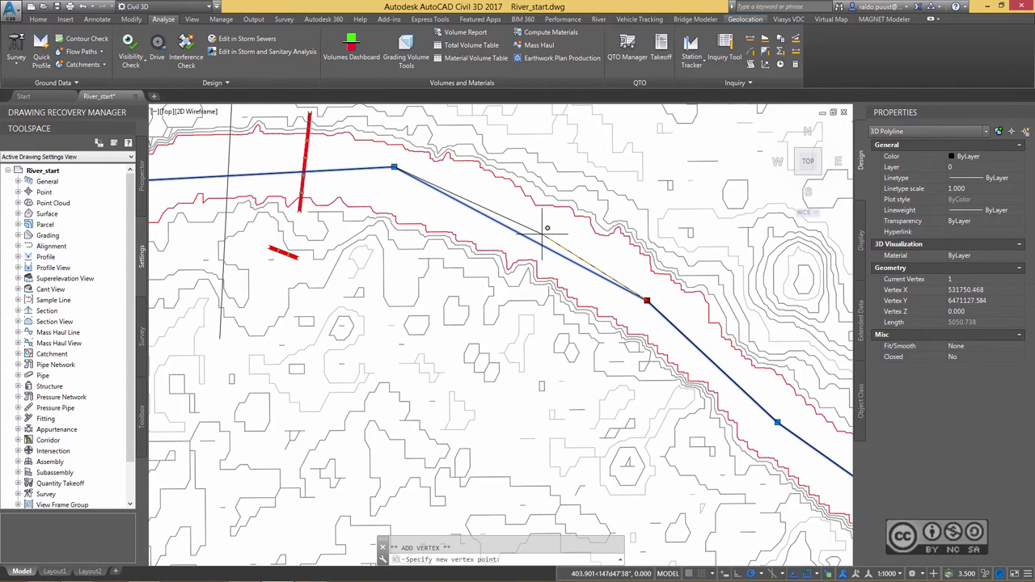
left_click(541, 234)
middle_click_drag(541, 233, 710, 282)
Step: Add a vertex along the bend and shift the neighbouring vertex onto the channel centre
left_click(687, 315)
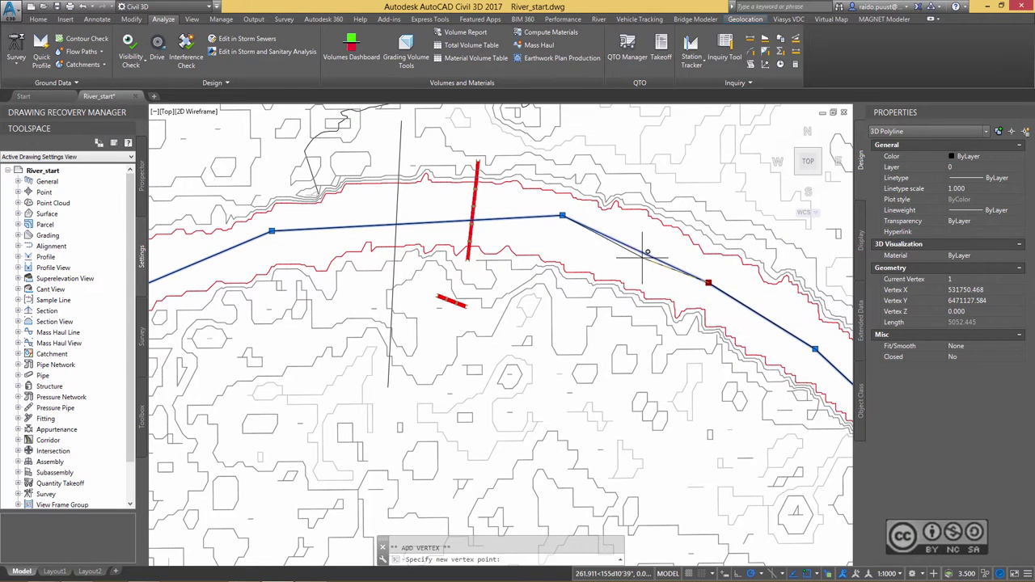
left_click(636, 251)
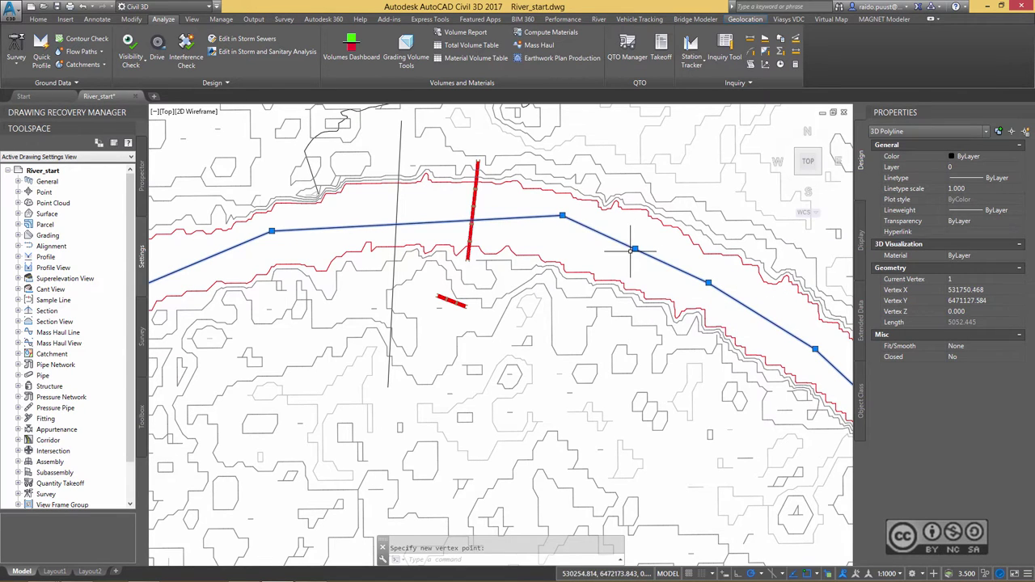
left_click(562, 217)
left_click(563, 224)
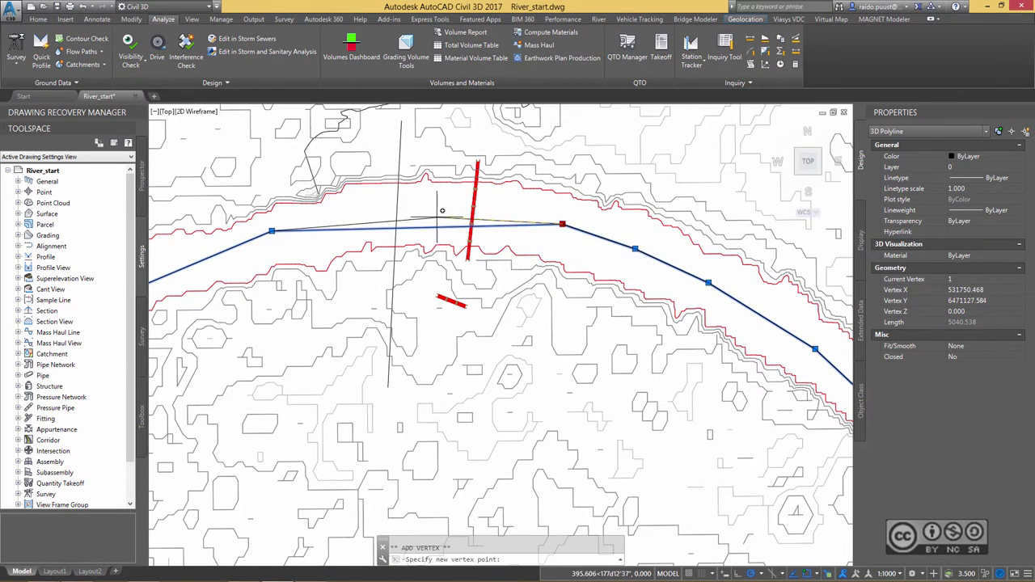
middle_click_drag(563, 224, 758, 227)
mouse_move(636, 215)
Step: Turn off Osnap, Polar and Object Snap Tracking, then add and reposition vertices on the channel centre
left_click(681, 247)
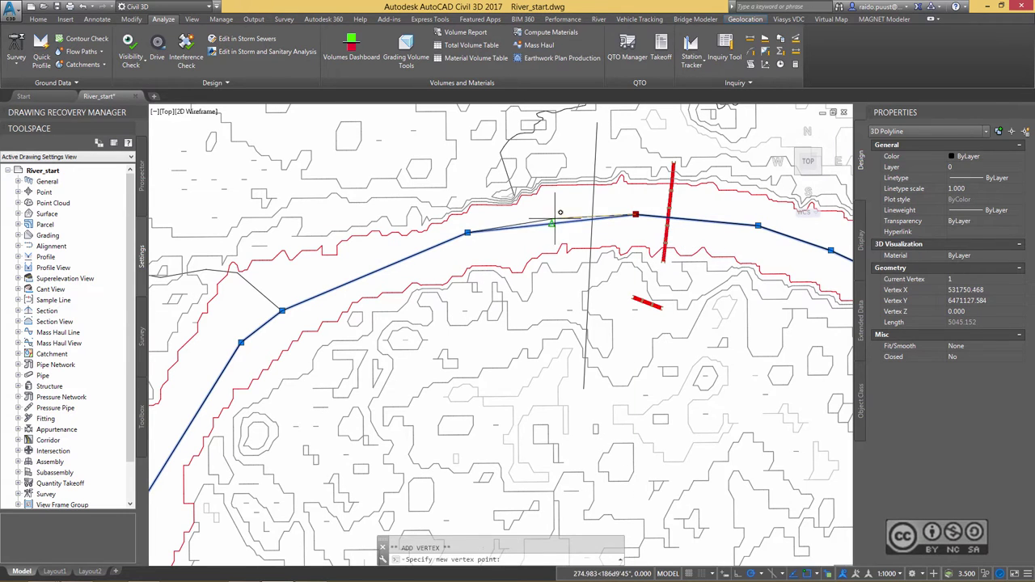
key("F3")
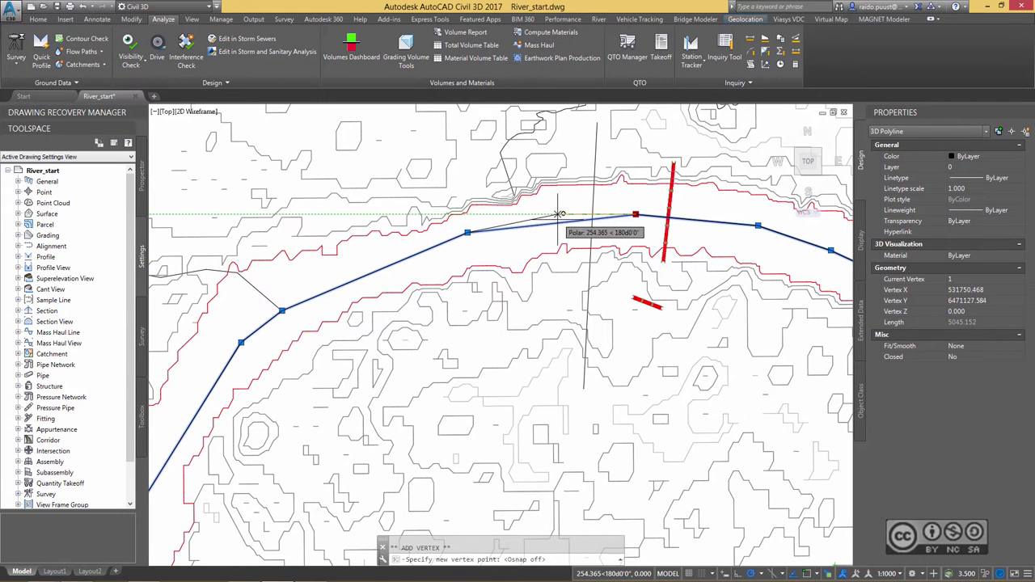
key("F11")
key("F10")
left_click(561, 216)
middle_click_drag(473, 235, 554, 198)
left_click(549, 197)
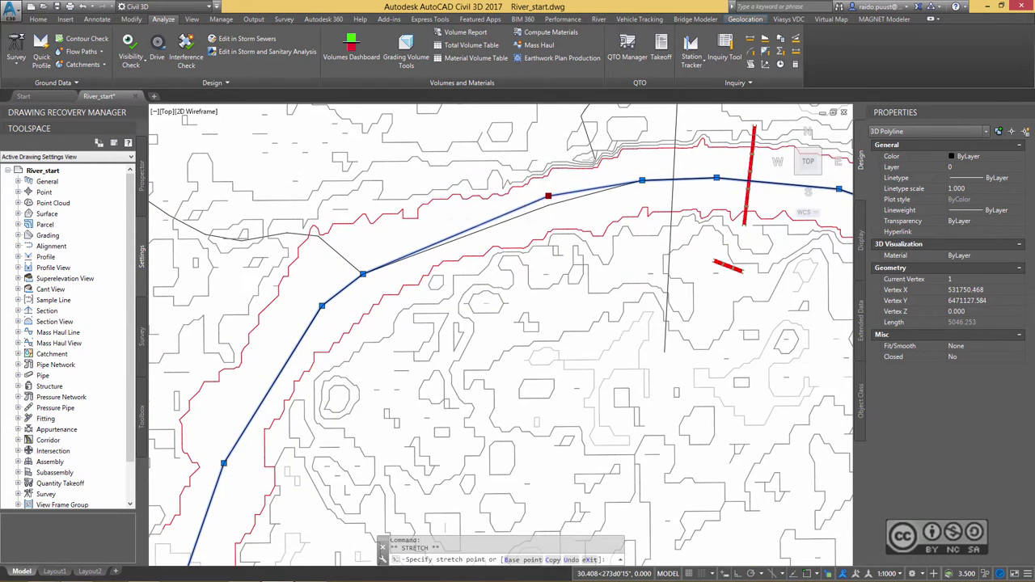
left_click(548, 204)
Step: Insert a vertex so the line follows the upstream bend, then move the bend vertex inside the channel
middle_click_drag(493, 226, 542, 170)
key("ctrl")
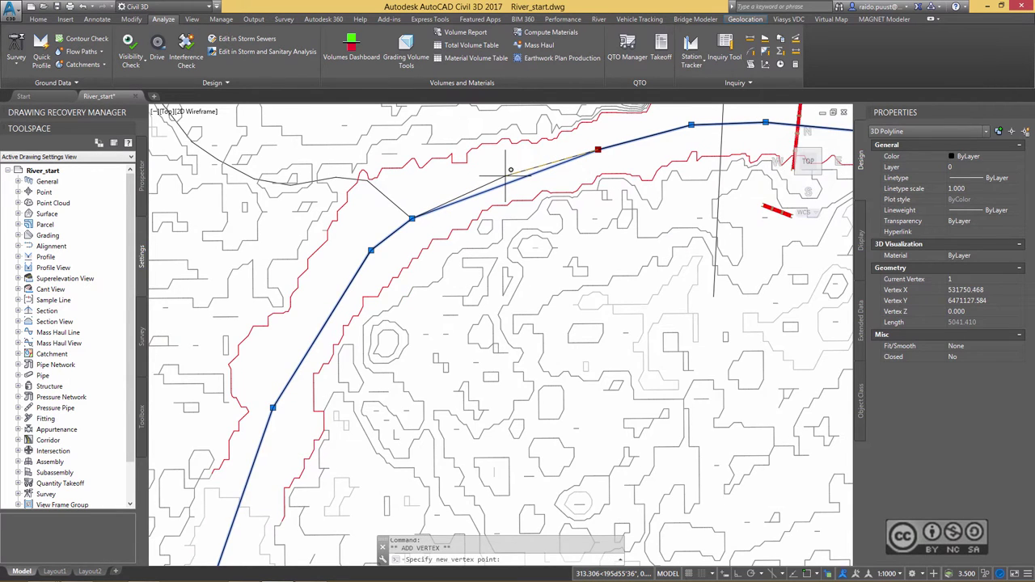
left_click(505, 175)
middle_click_drag(416, 218, 515, 196)
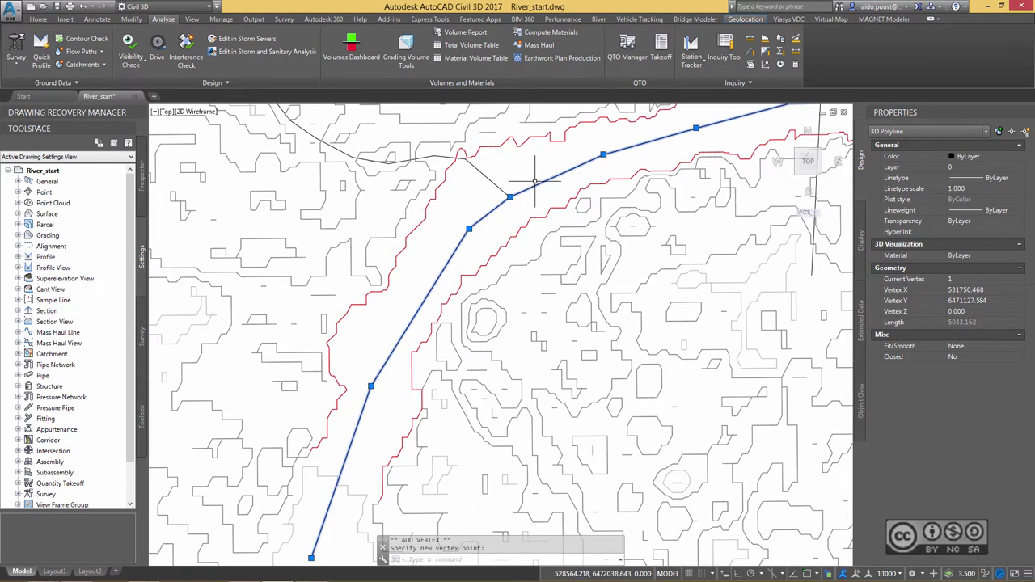
middle_click_drag(391, 154, 427, 220)
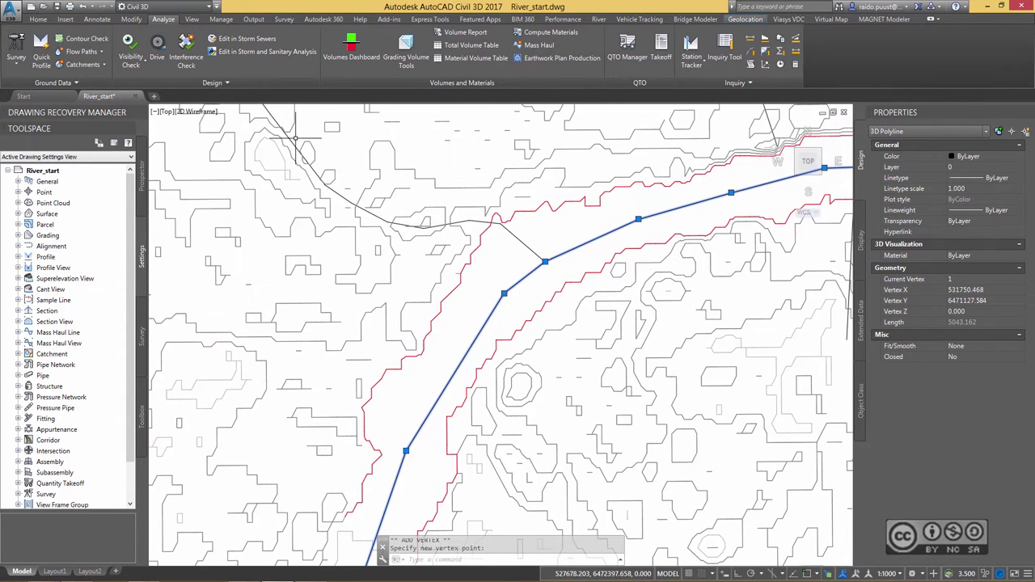
key("Escape")
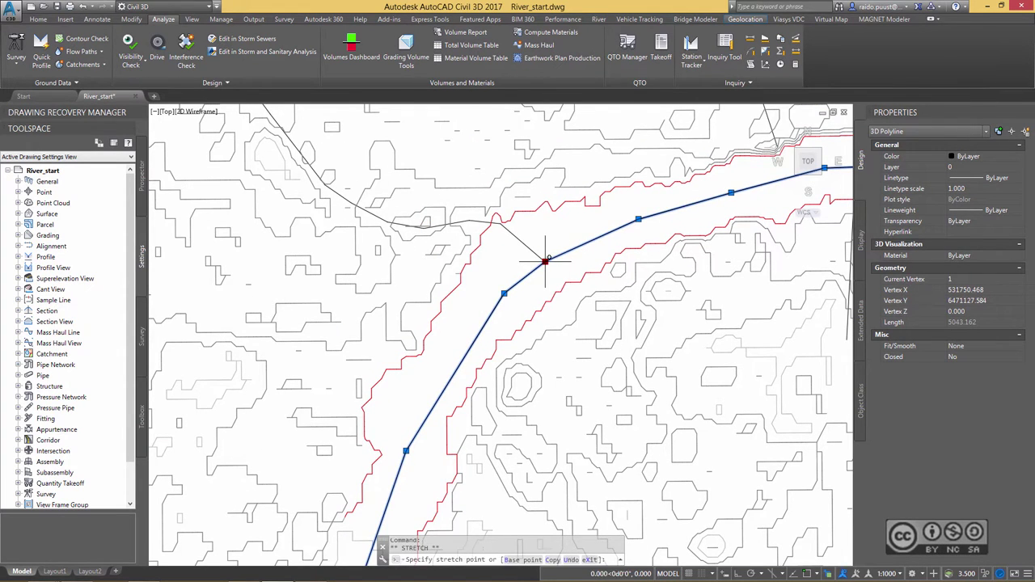
left_click(544, 261)
middle_click_drag(535, 254, 572, 201)
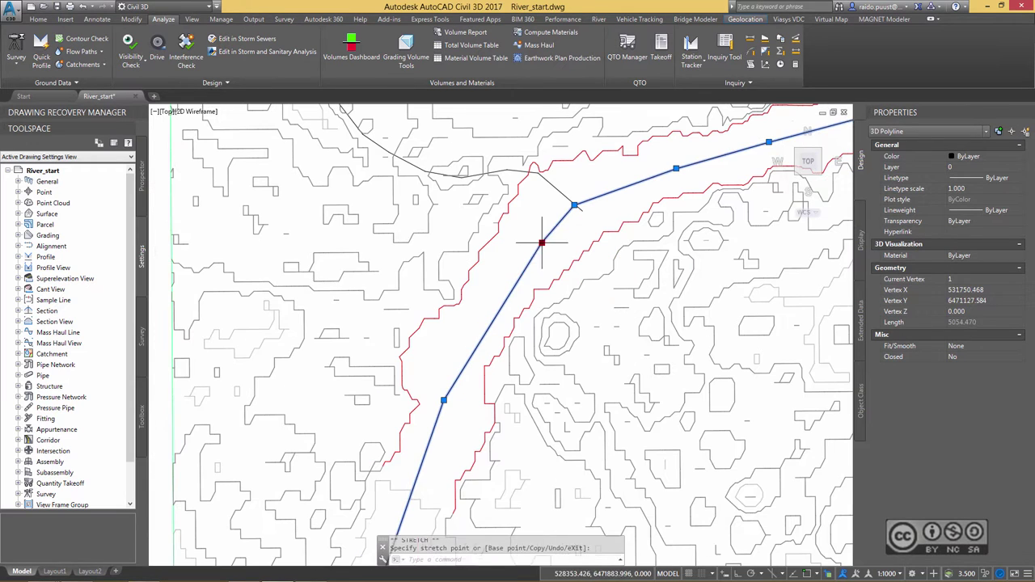
middle_click_drag(510, 315, 560, 217)
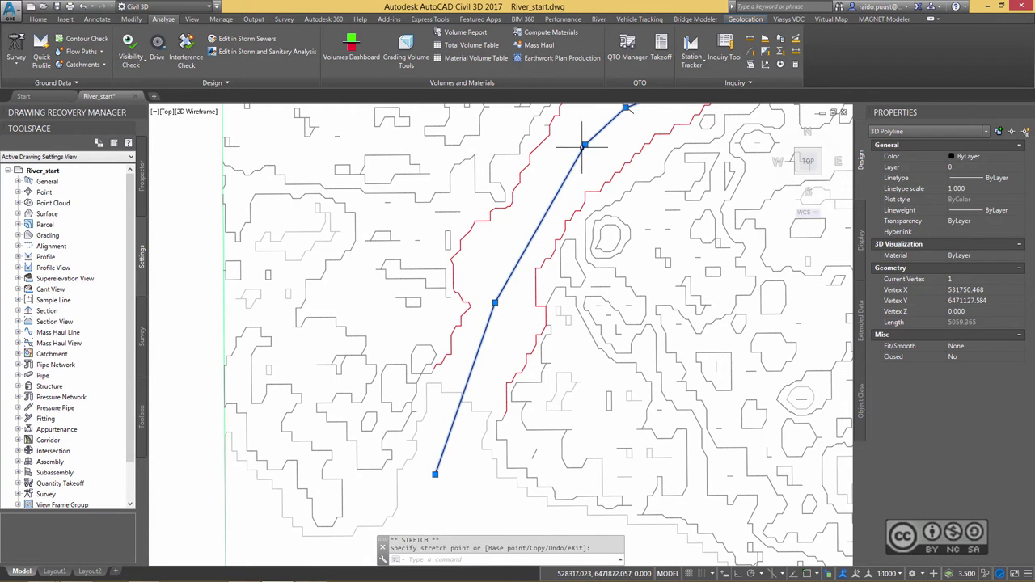
left_click(584, 144)
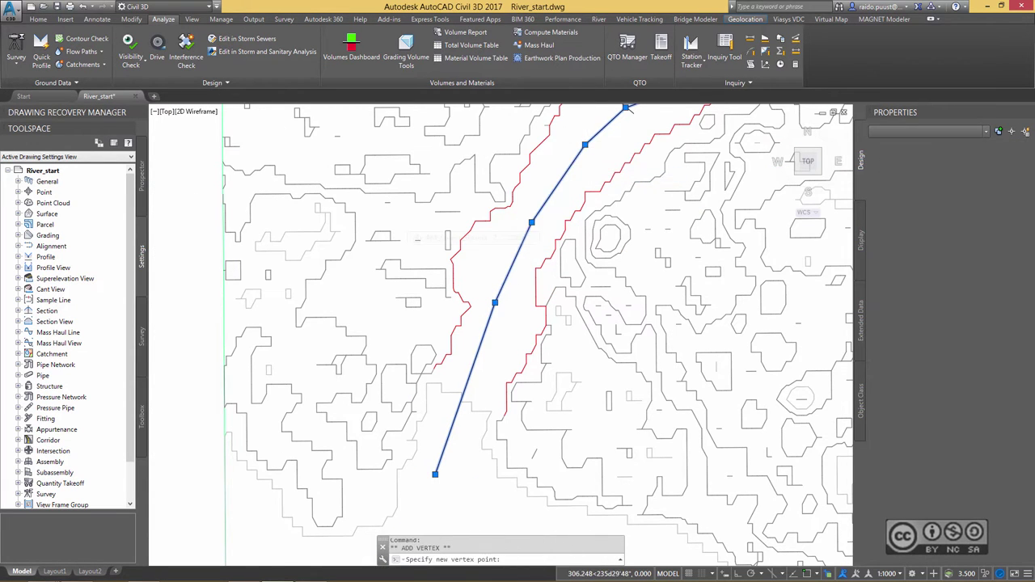
Step: Pull the centreline's upstream end vertex back to the start of the channel
middle_click_drag(435, 475, 444, 369)
left_click(444, 368)
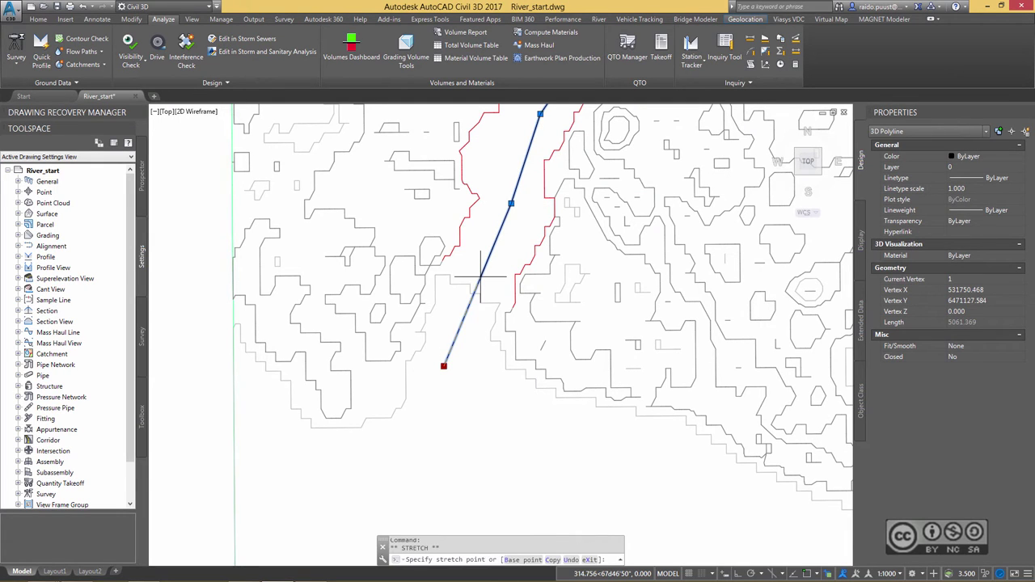
scroll(482, 277, "up", 3)
left_click(478, 281)
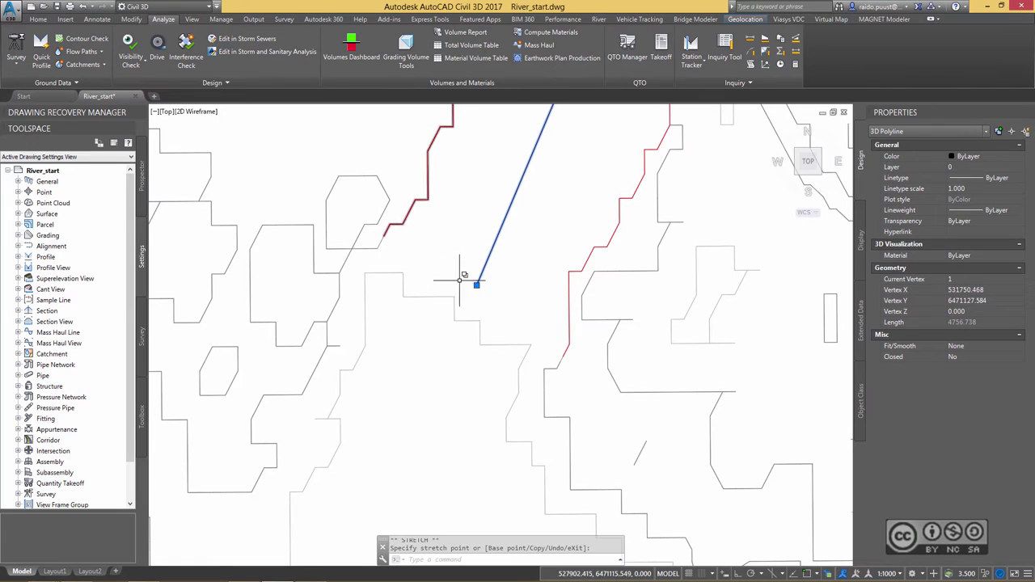
middle_click_drag(478, 280, 491, 292)
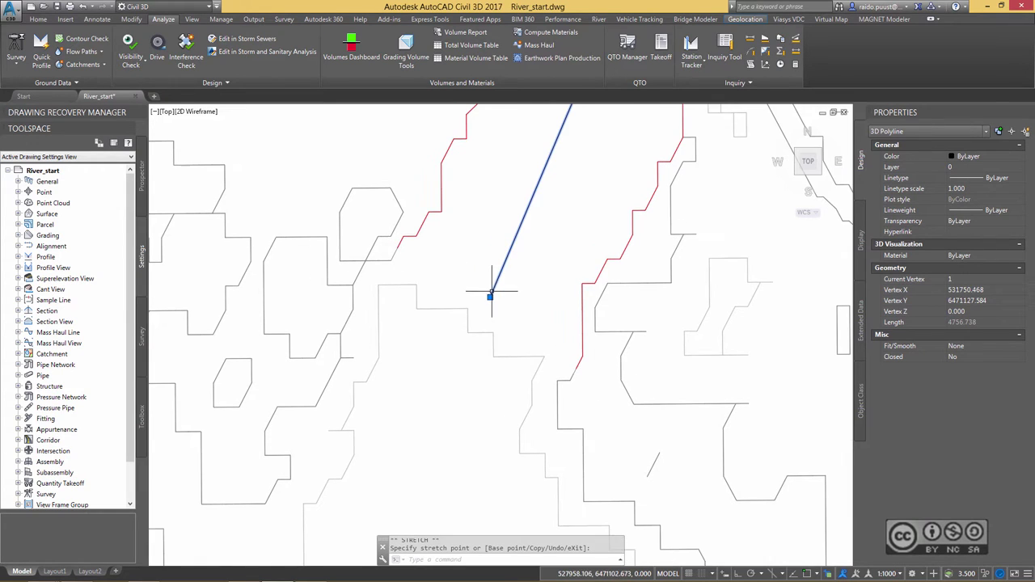
left_click(490, 297)
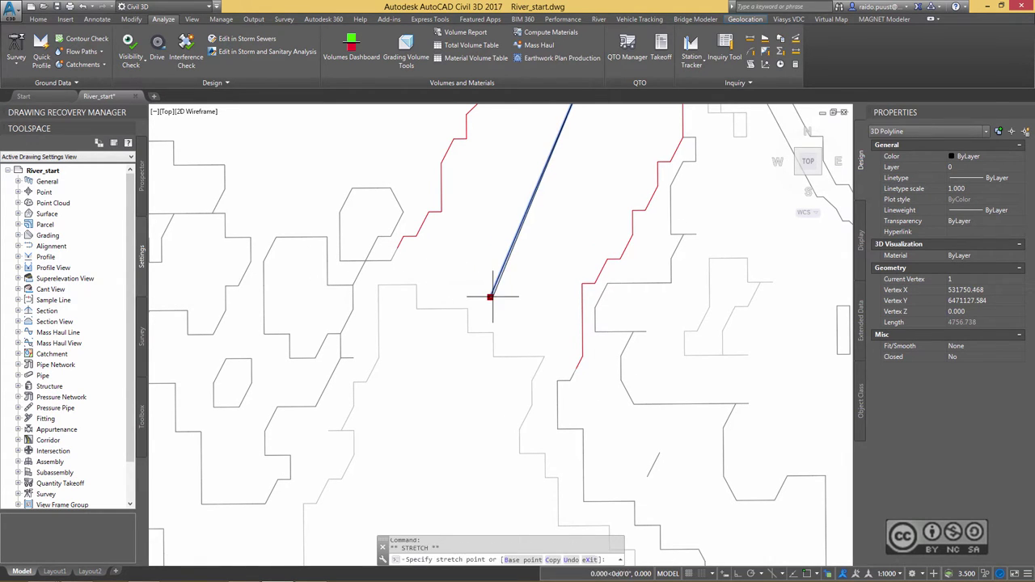
left_click(492, 289)
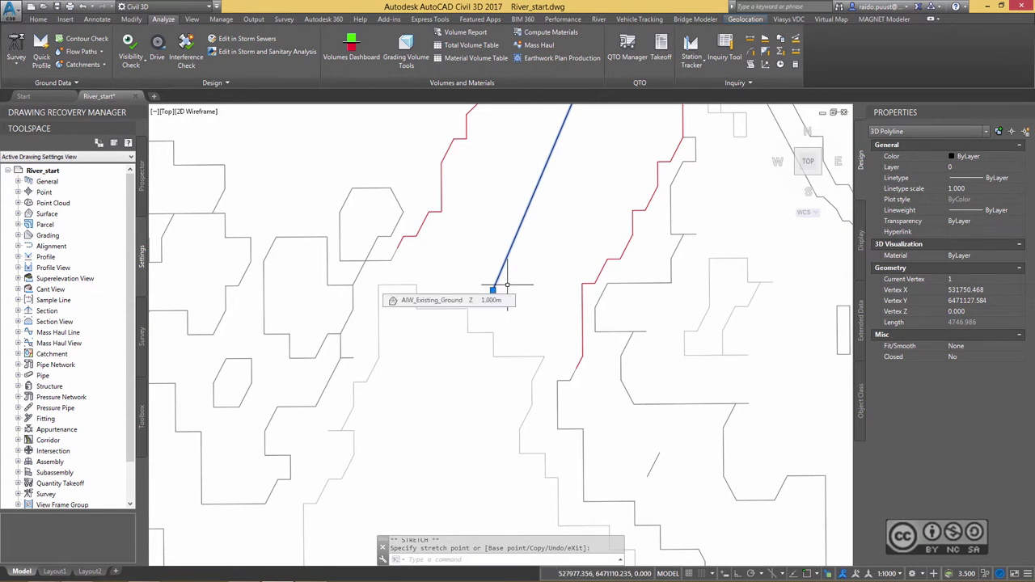
Step: Zoom out to centre the whole reach and deselect the centreline
scroll(510, 233, "down", 2)
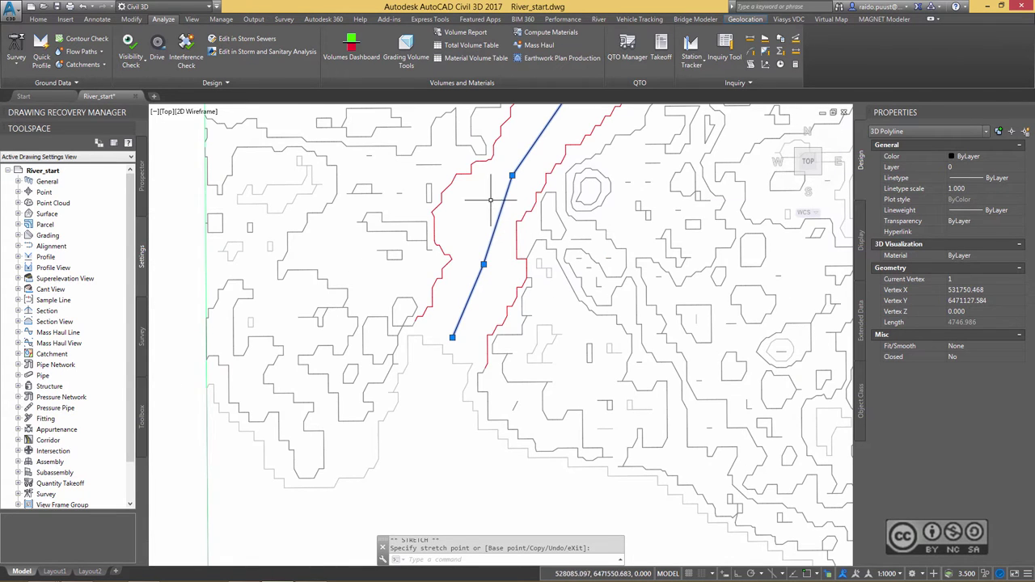
middle_click_drag(480, 205, 381, 317)
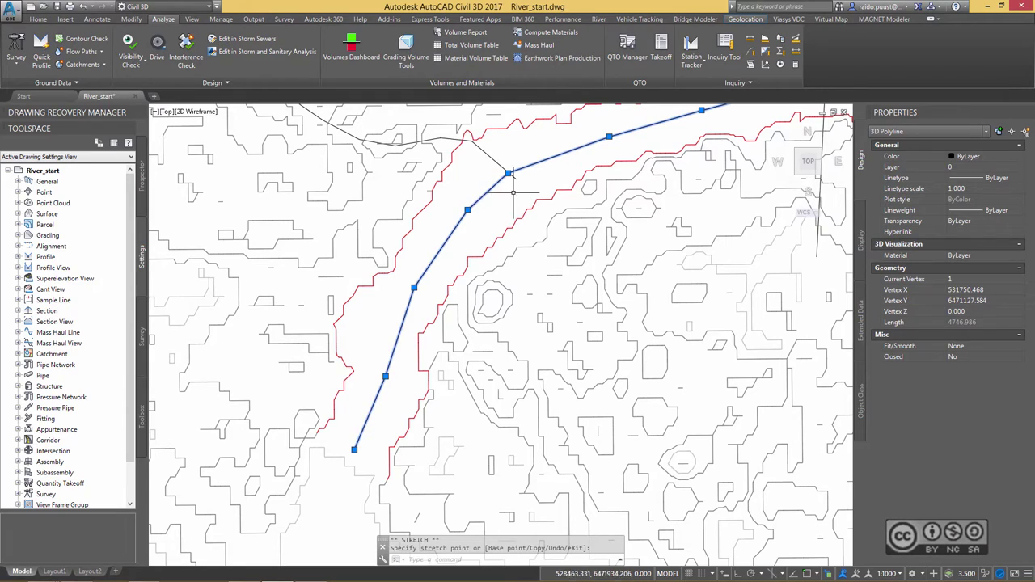
scroll(508, 304, "down", 4)
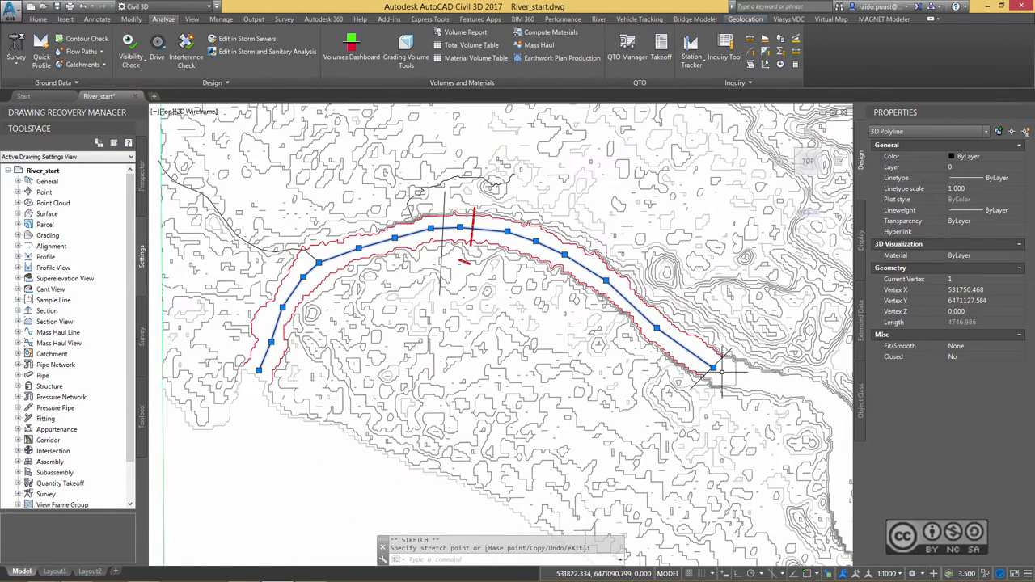
middle_click_drag(463, 309, 491, 267)
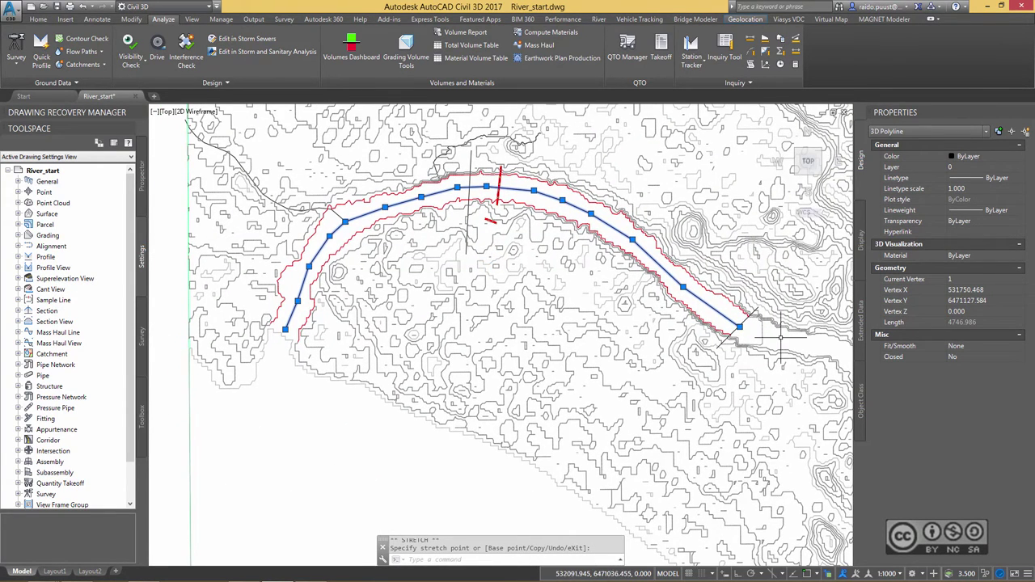
key("Escape")
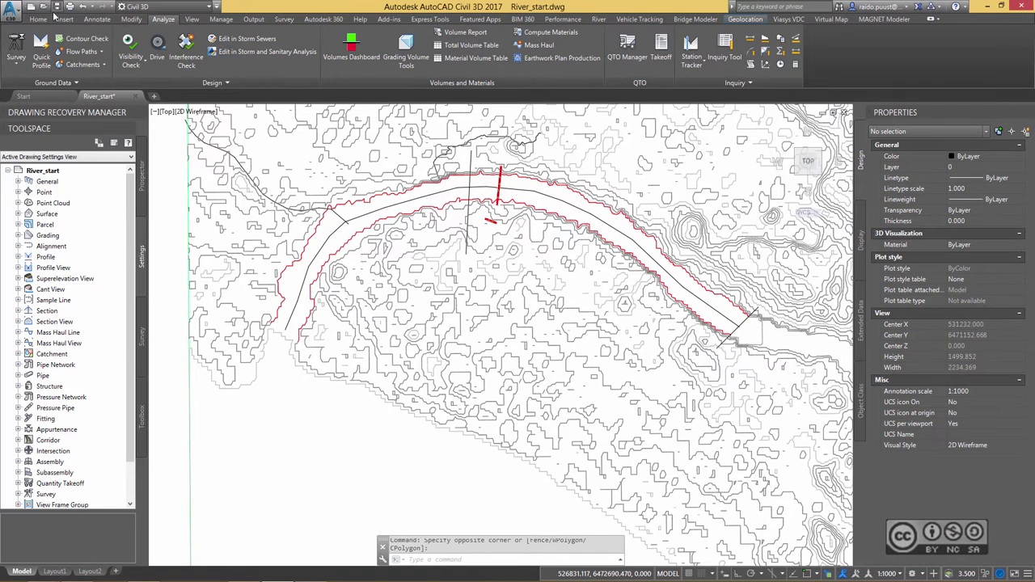
Step: Save the drawing as River_demo.dwg from the application menu
left_click(11, 11)
left_click(38, 140)
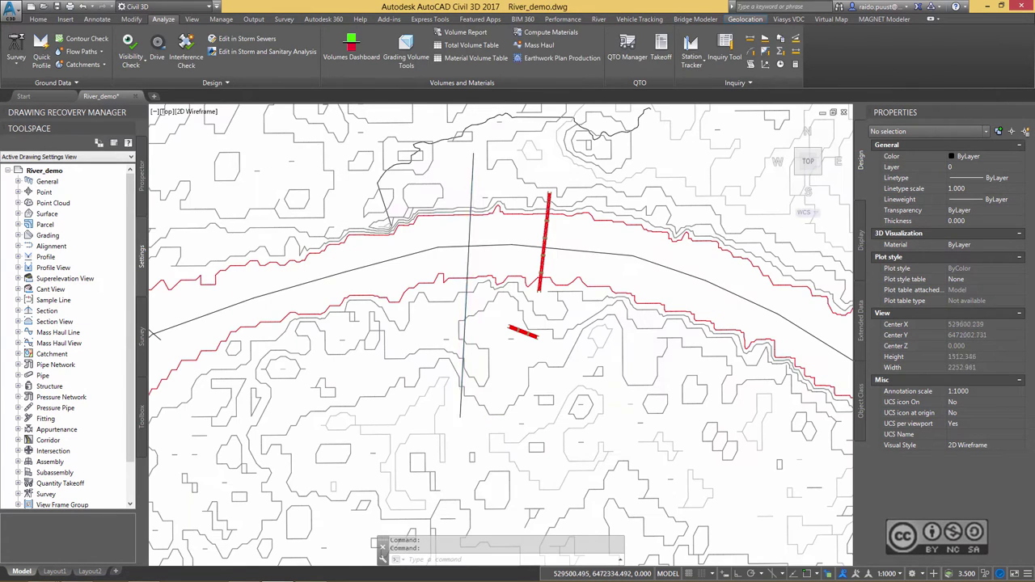
left_click(470, 233)
Step: Clear the centreline selection, zoom out over the reach and bring up the River ribbon tools
key("Escape")
left_click(492, 231)
scroll(492, 231, "down", 3)
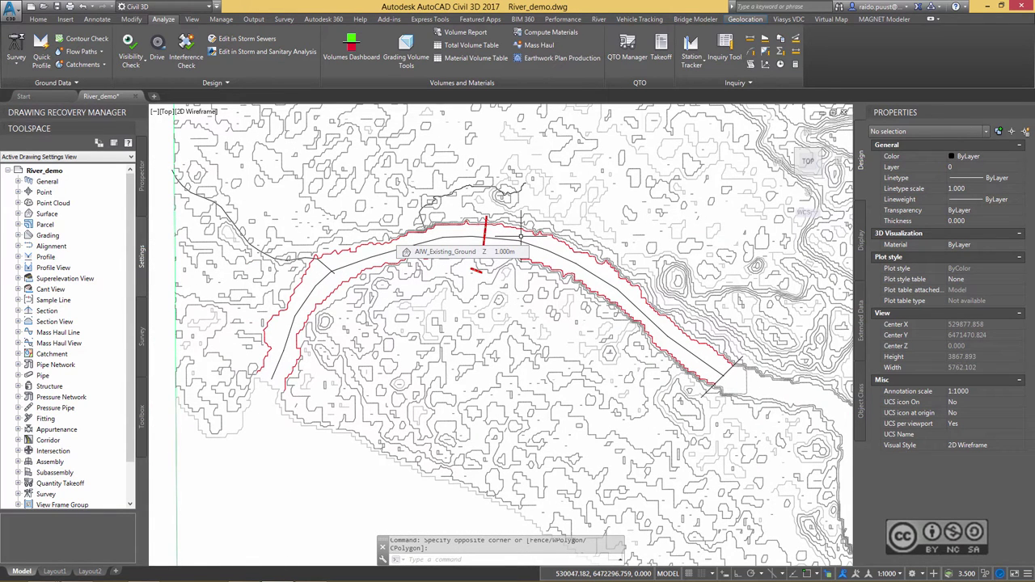
left_click(599, 18)
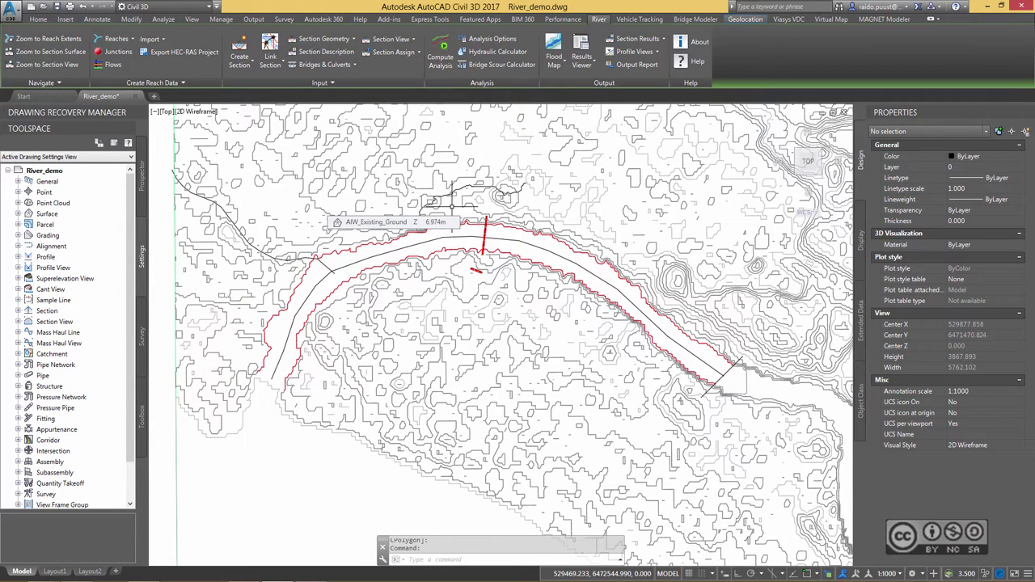
Step: In Section Elevation Data Source, set every elevation layer to Ignore and use the AIW_Existing_Ground surface
left_click(236, 71)
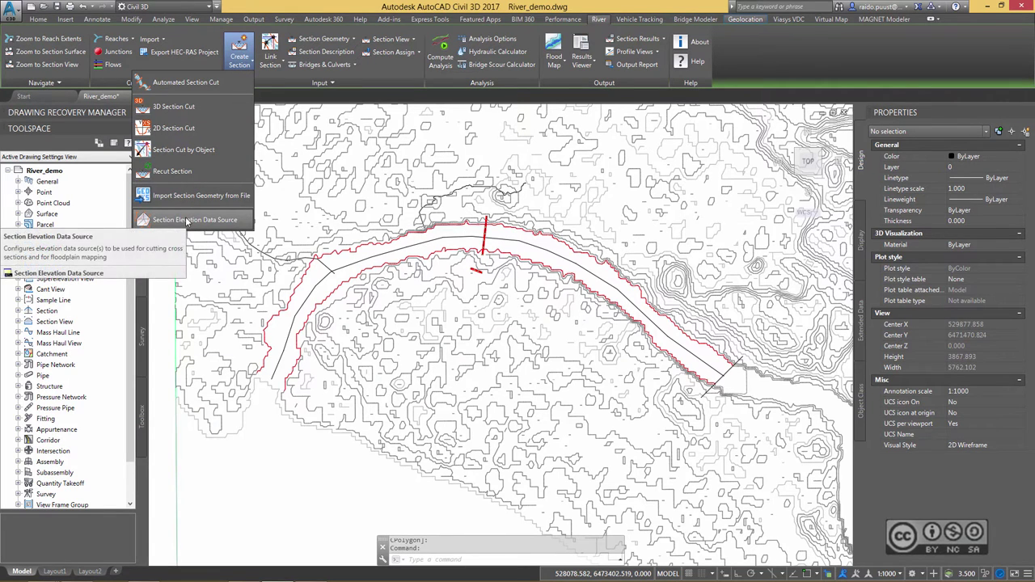
left_click(172, 220)
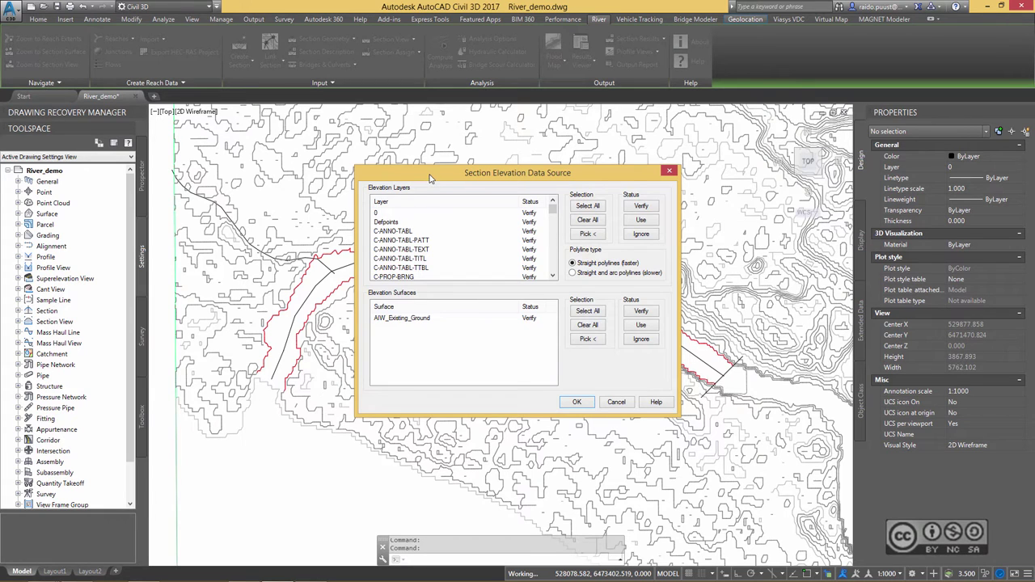
left_click_drag(432, 178, 576, 183)
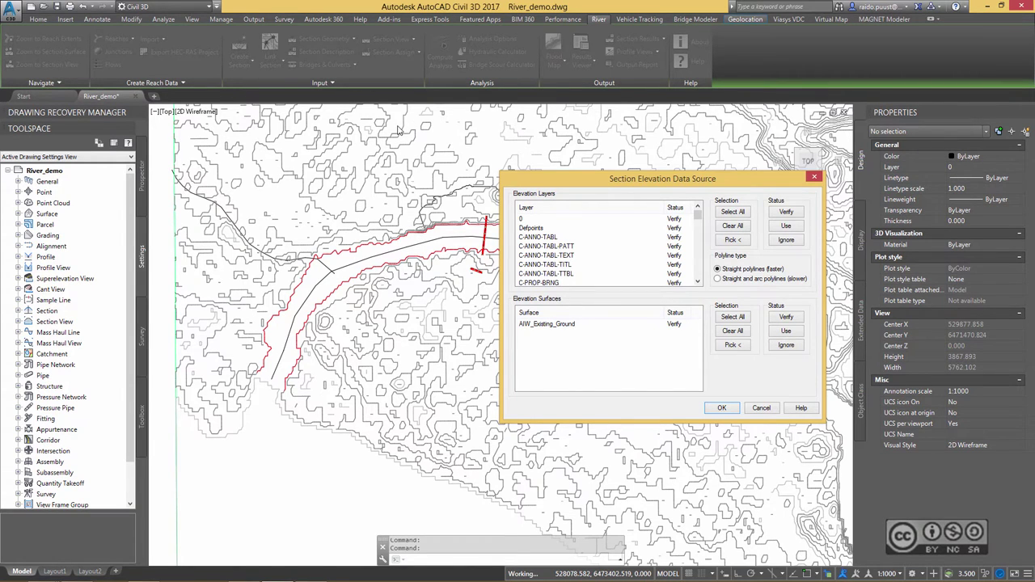
left_click(532, 220)
left_click_drag(699, 214, 700, 281)
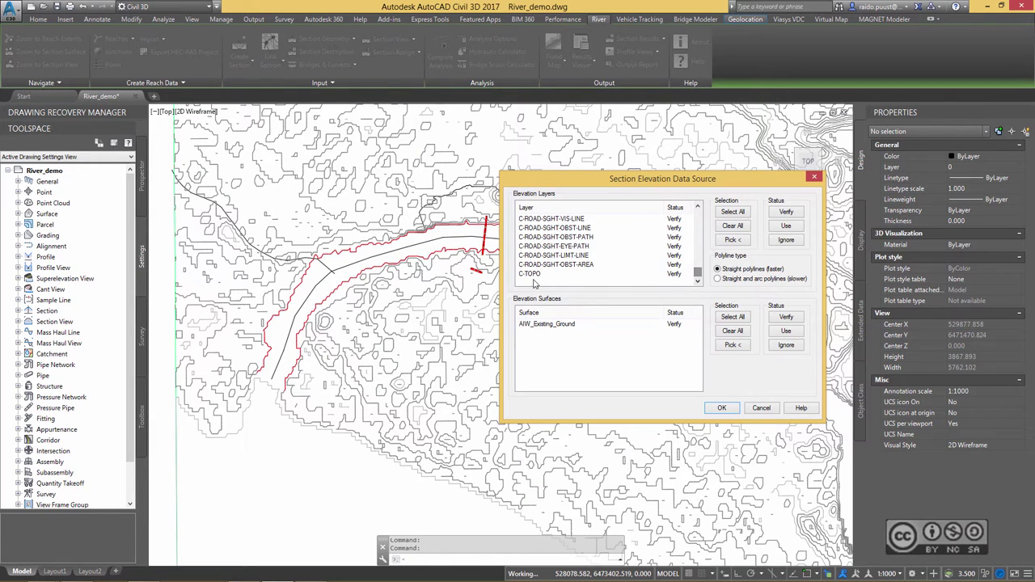
left_click(743, 215)
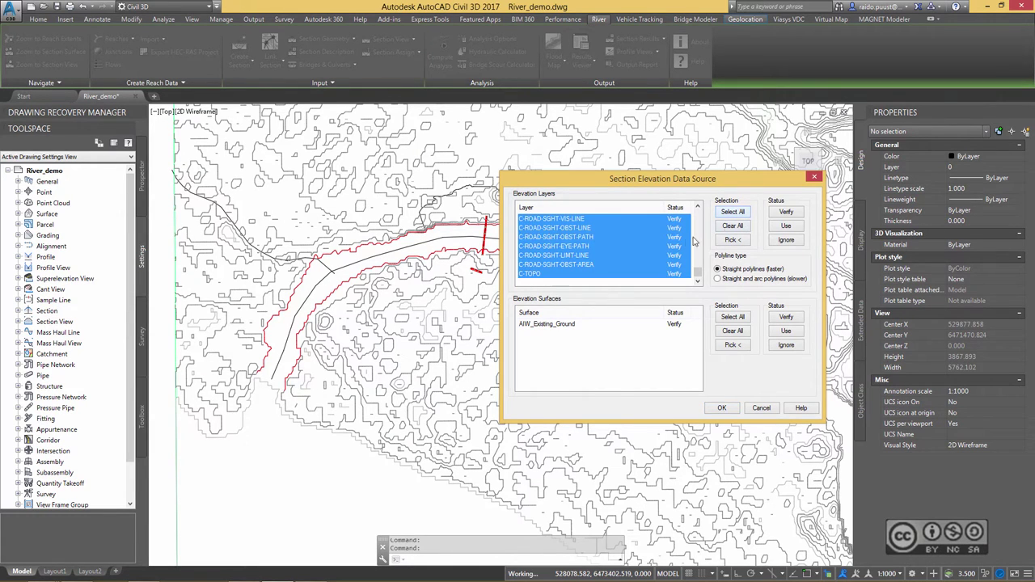
left_click(788, 242)
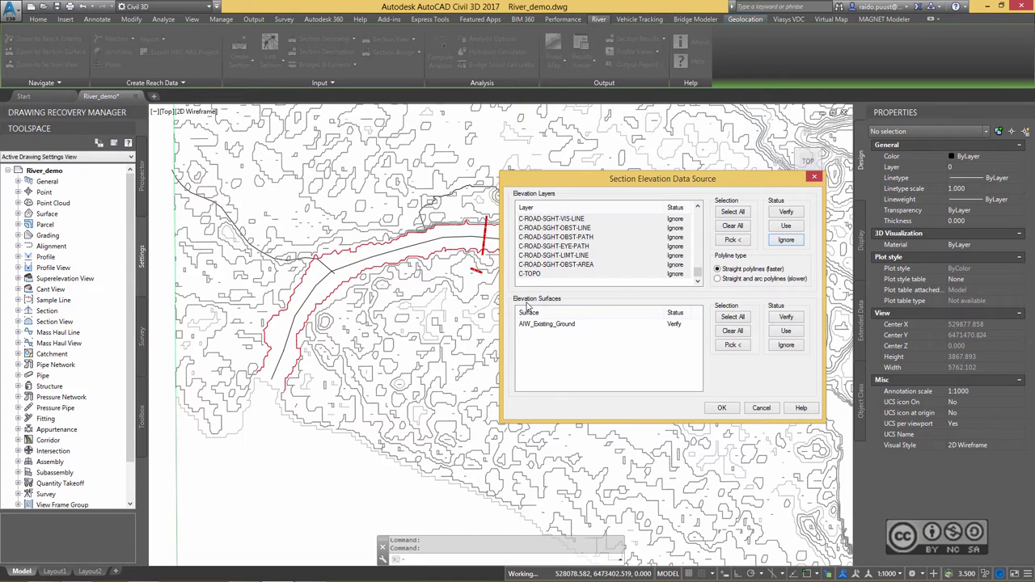
left_click(542, 325)
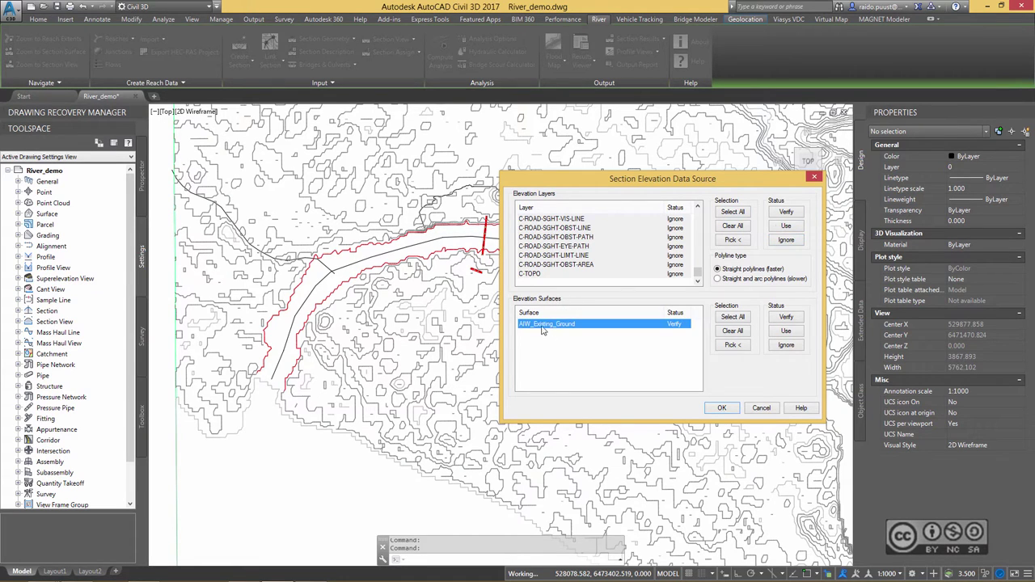
left_click(787, 332)
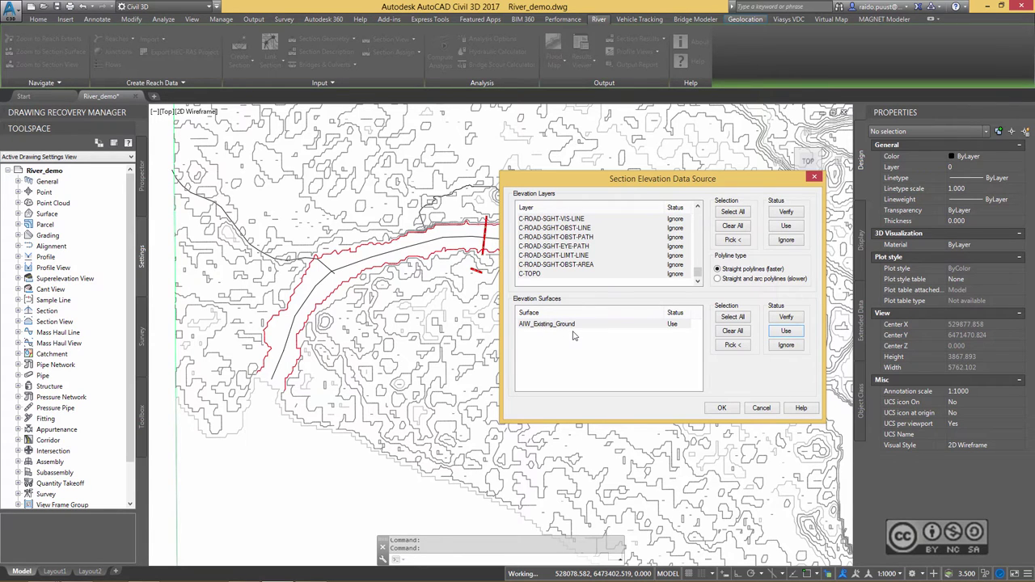
Step: Start an Automated Section Cut on the picked river centreline with 100 m spacing and 1000 m width
left_click(723, 407)
left_click(338, 187)
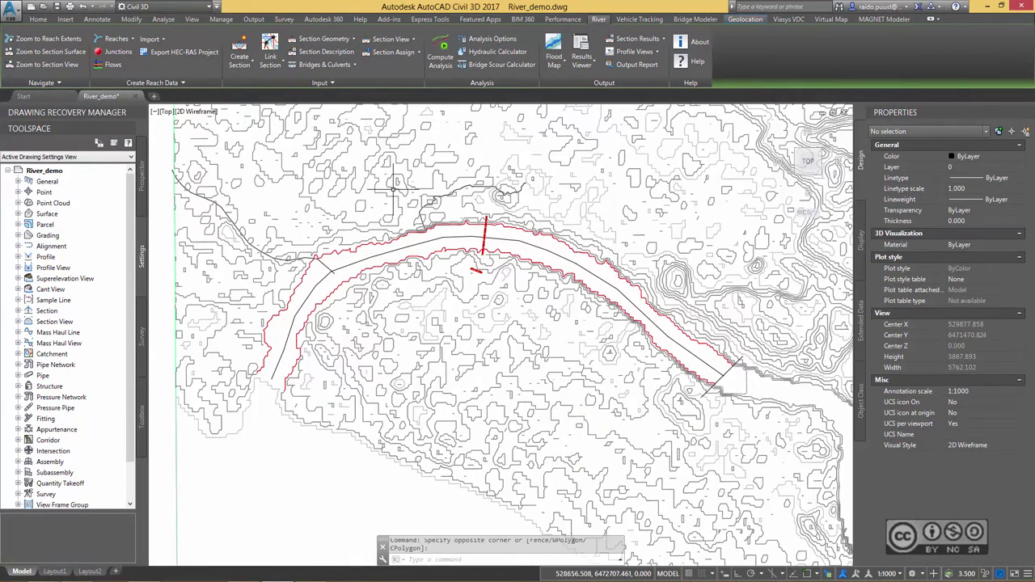
left_click(239, 65)
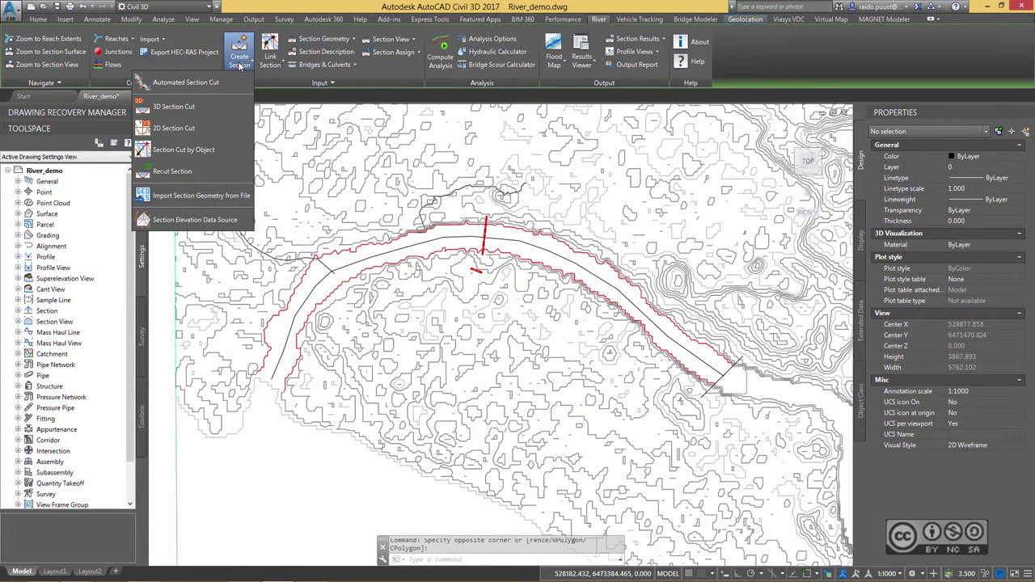
left_click(186, 83)
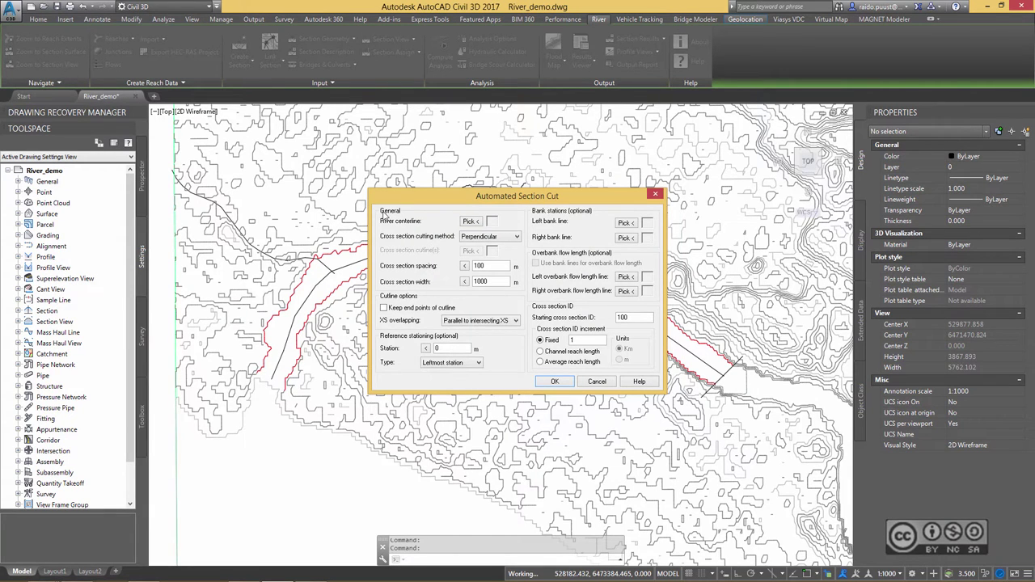
left_click(470, 221)
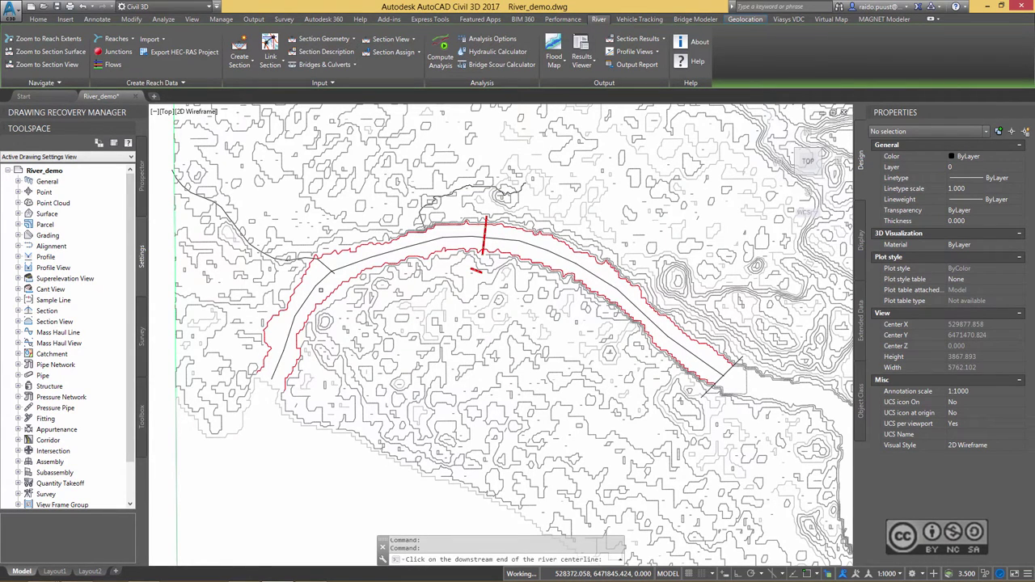
left_click(485, 237)
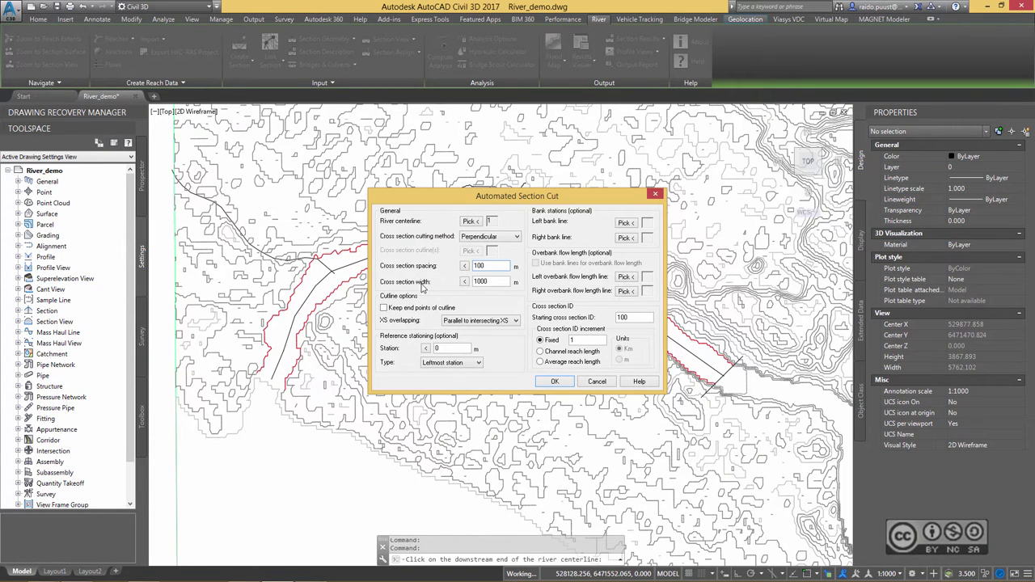
left_click(503, 281)
Step: Pick the left and right bank polylines, use them for overbank flow length, and edit the starting section ID
left_click(625, 225)
scroll(276, 293, "up", 4)
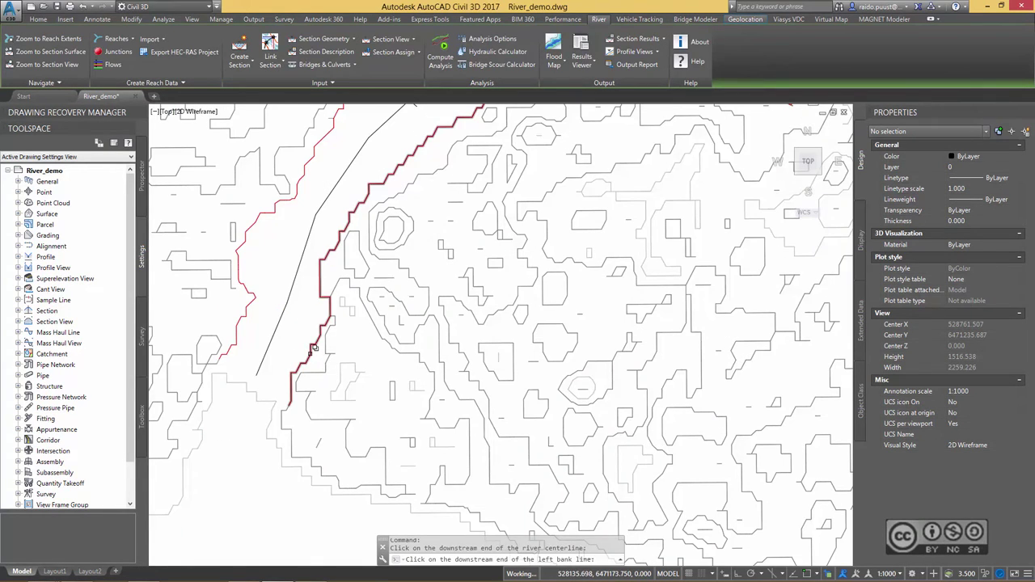
left_click(310, 354)
left_click(347, 395)
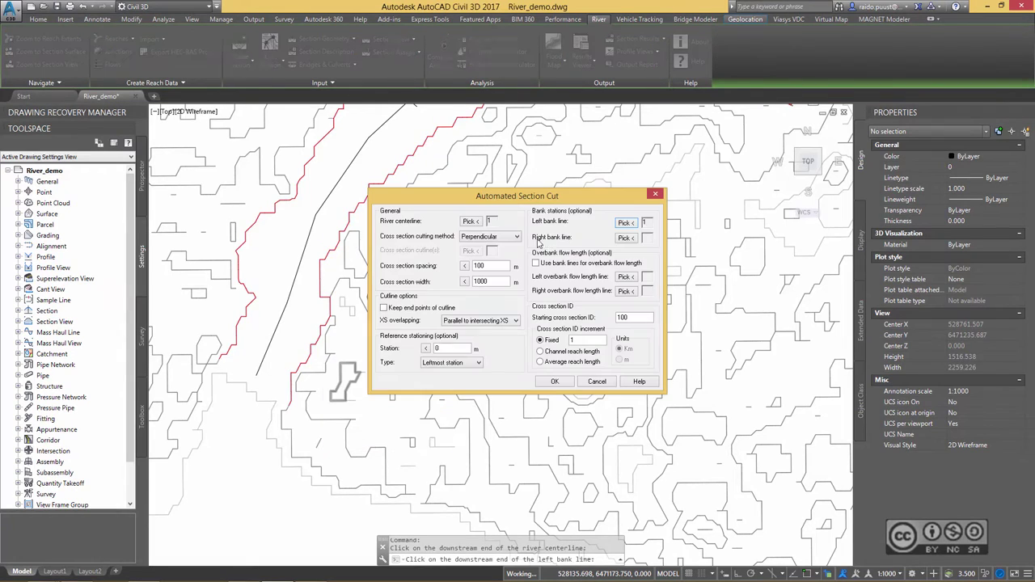
left_click(627, 239)
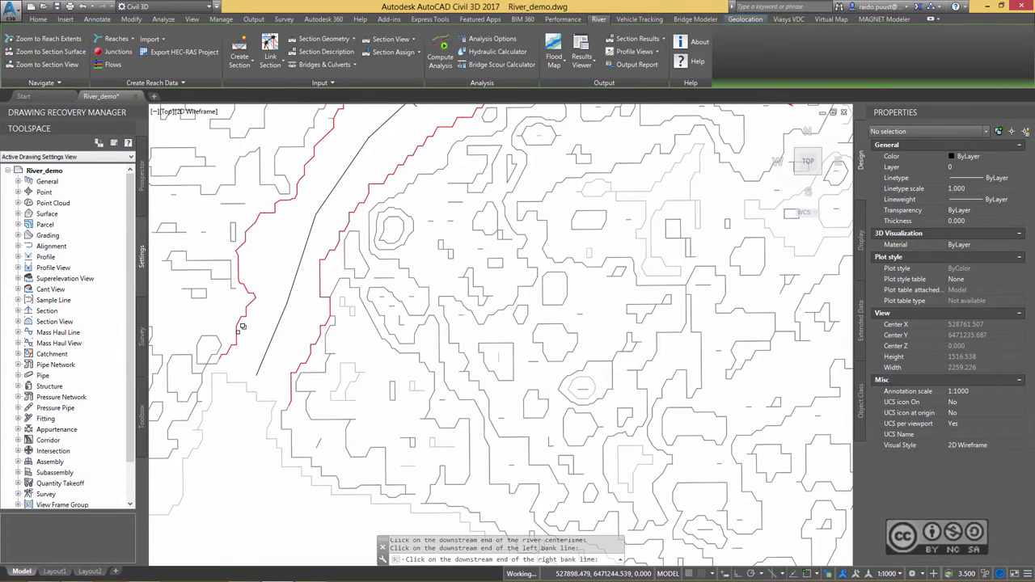
left_click(242, 327)
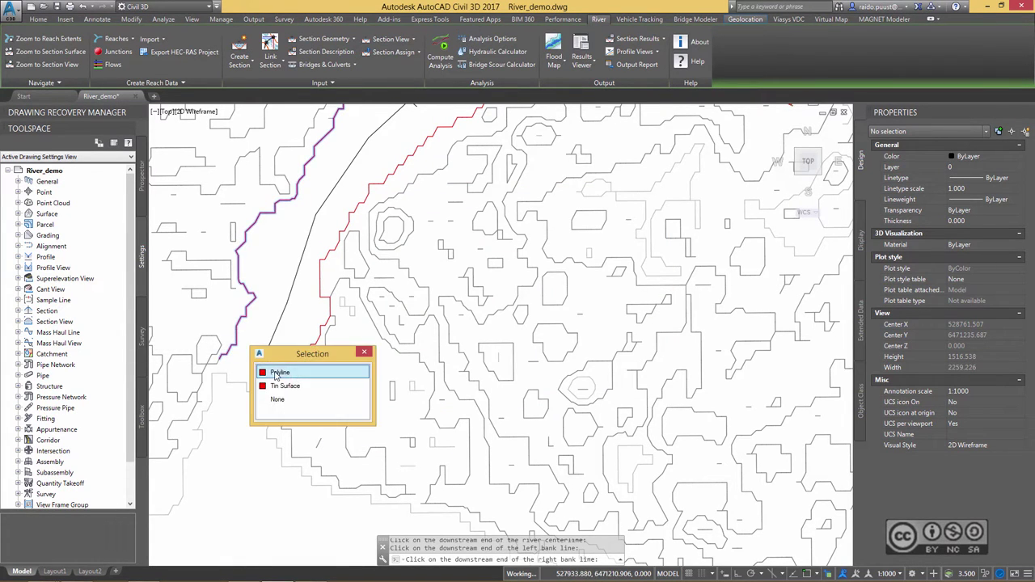
left_click(275, 369)
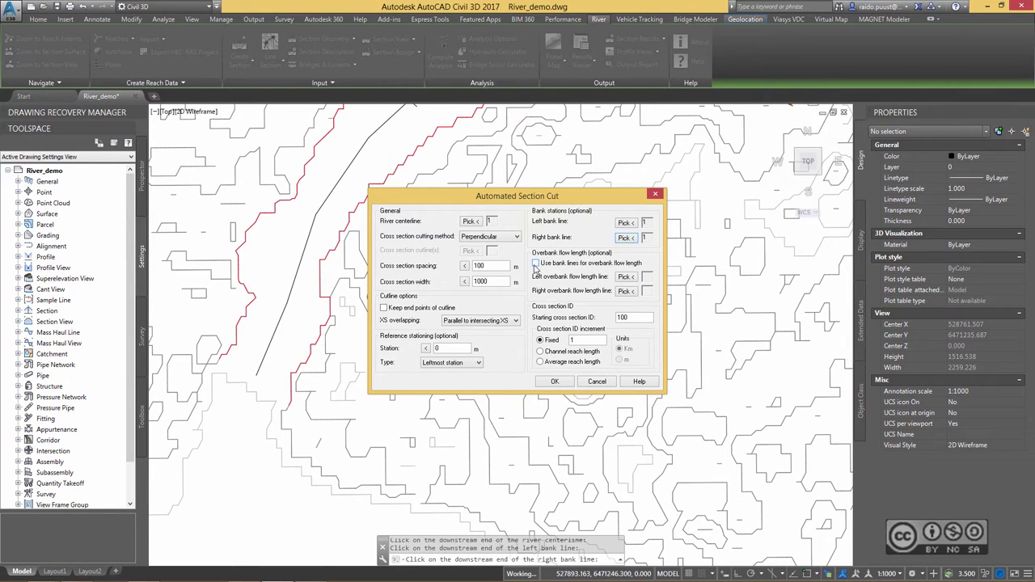
left_click(536, 264)
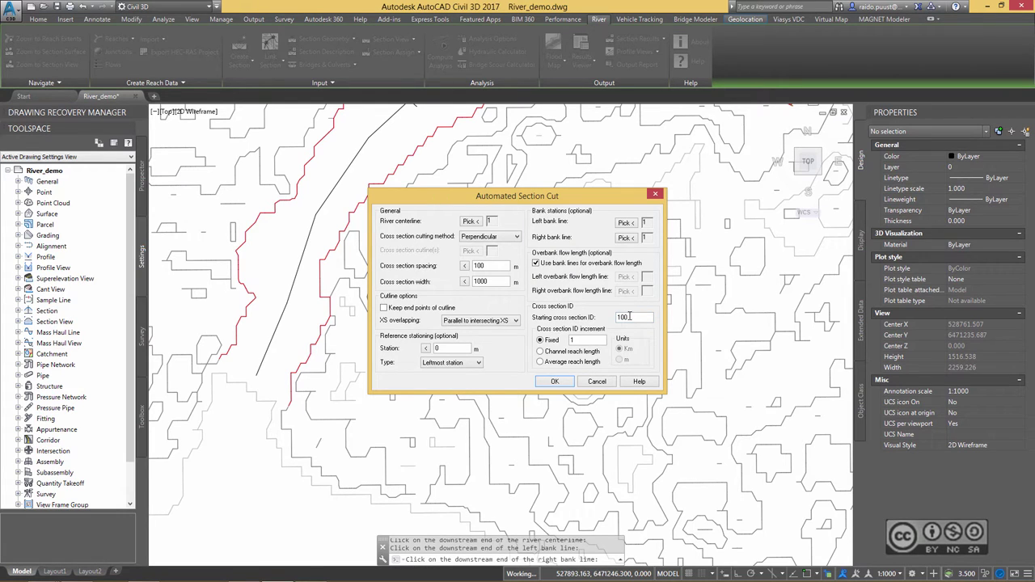
left_click(638, 317)
Step: Run the automated section cut and zoom in along the river channel
left_click(555, 381)
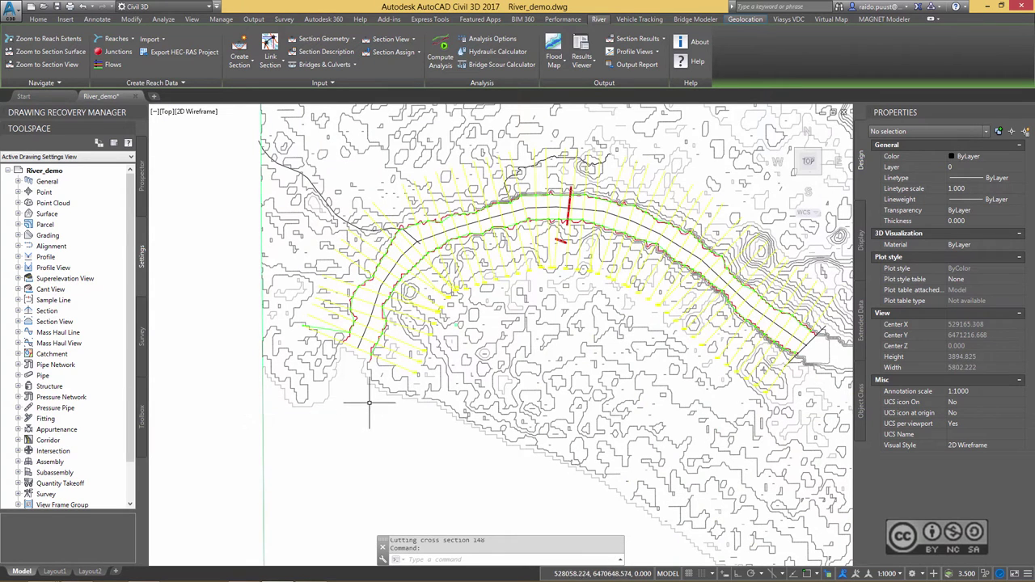
scroll(381, 340, "up", 3)
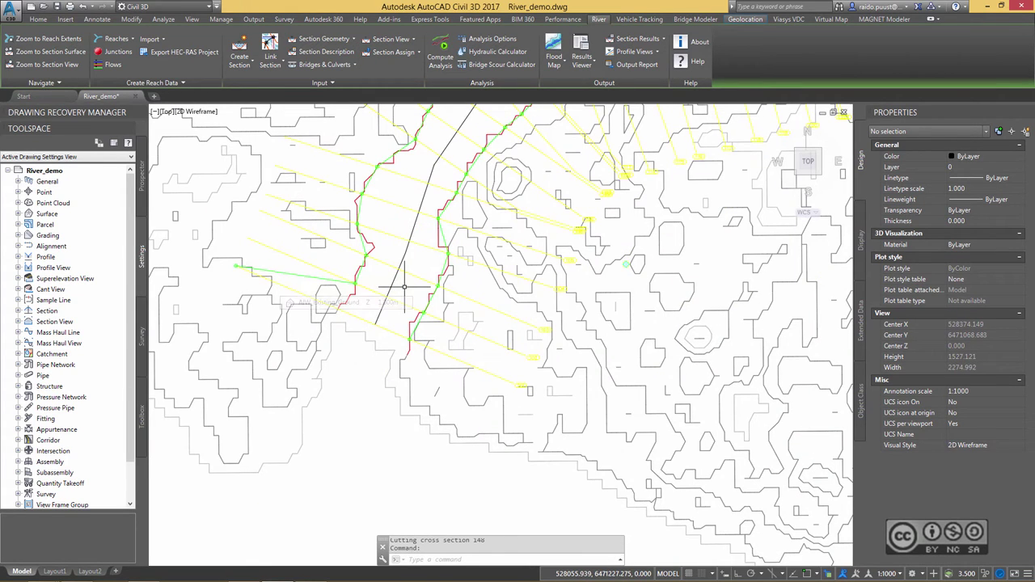
scroll(398, 302, "up", 2)
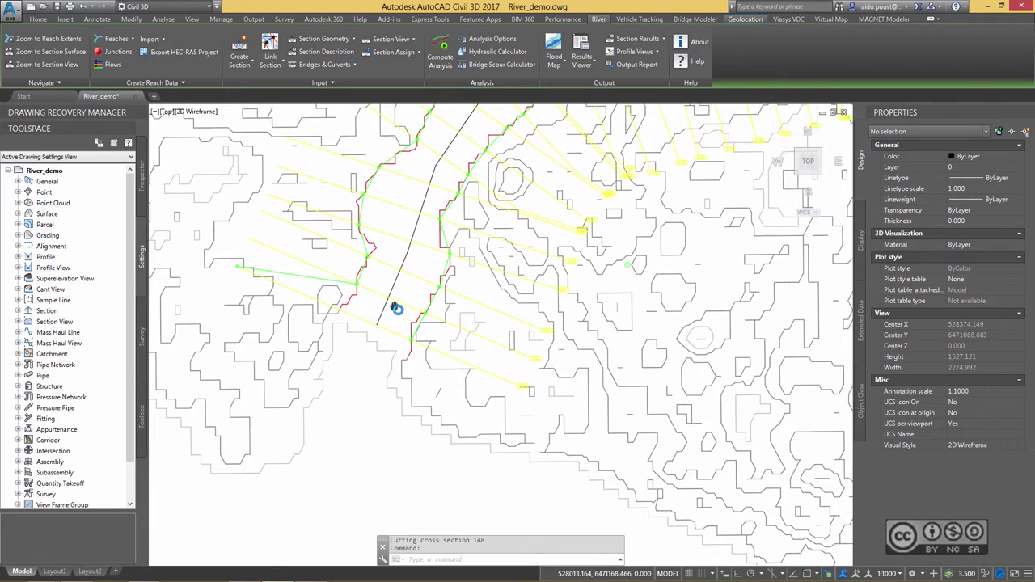
middle_click_drag(361, 323, 470, 354)
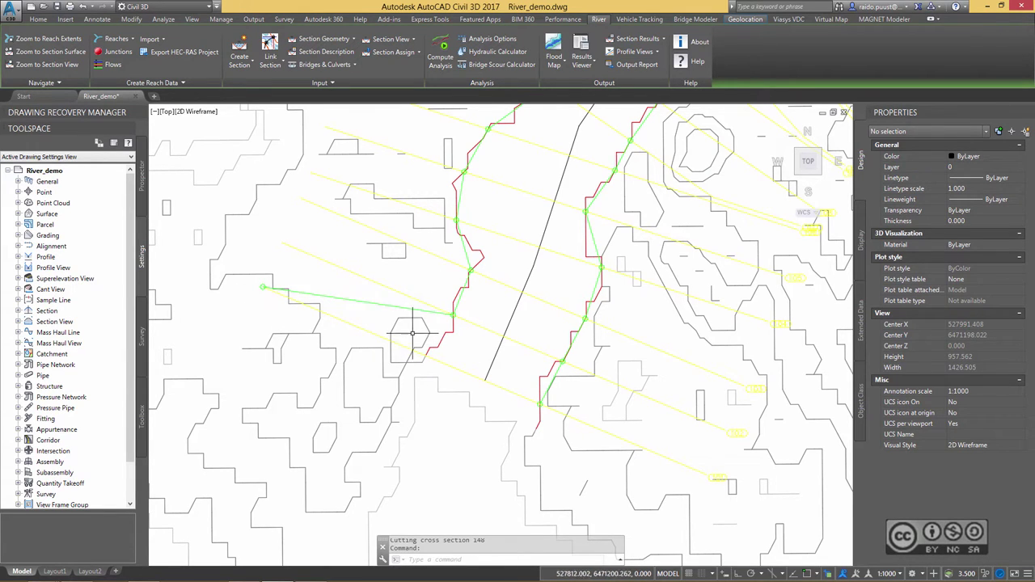
scroll(406, 326, "up", 2)
middle_click_drag(514, 368, 613, 359)
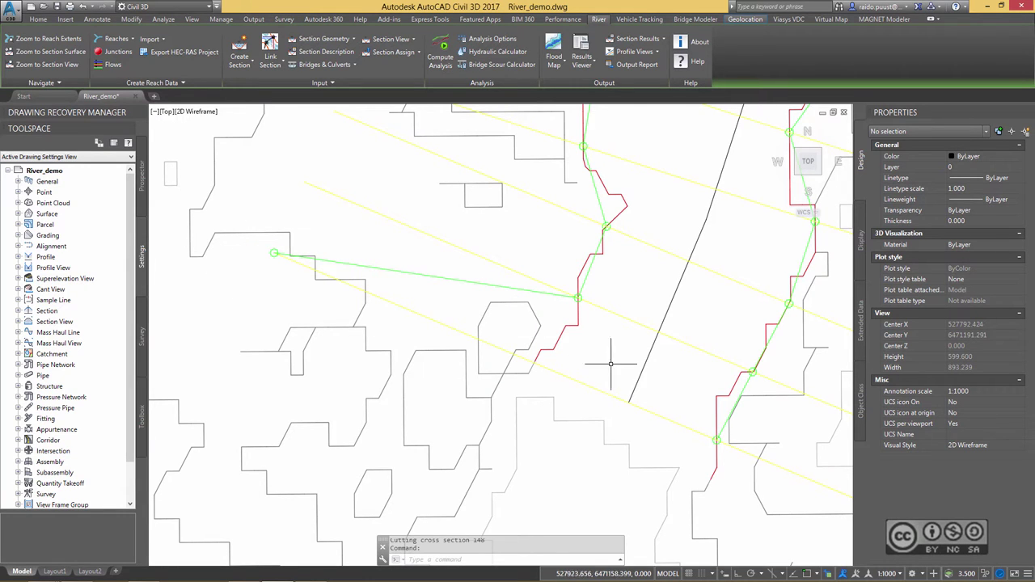
Step: Select cross section 148 and bring up its River right-click commands
scroll(531, 337, "down", 1)
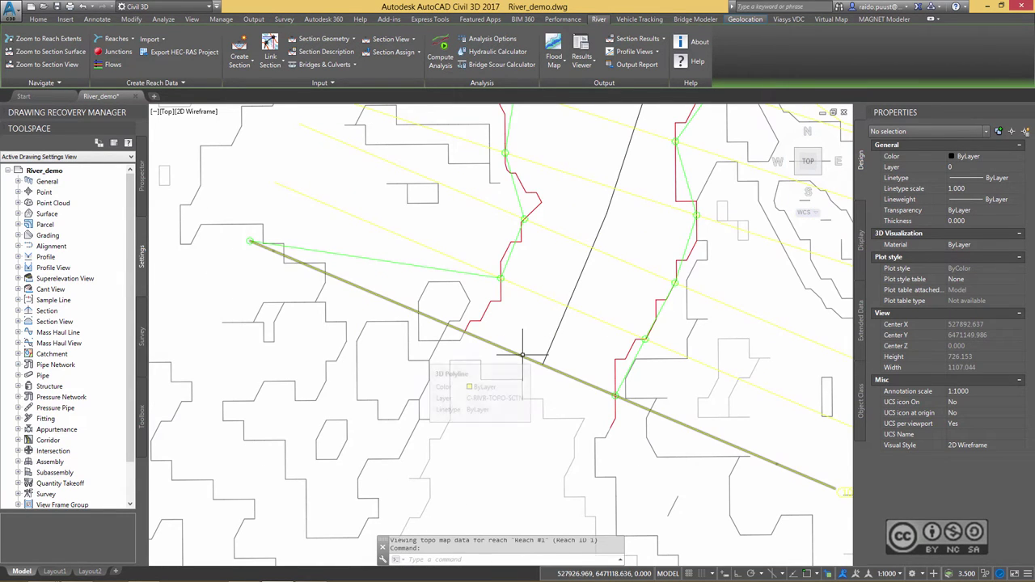
left_click(513, 356)
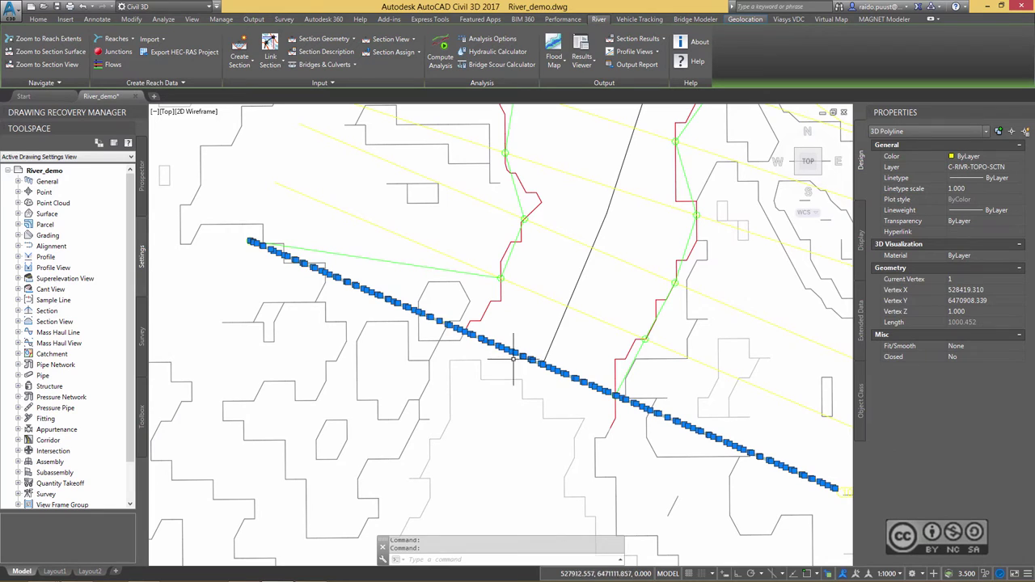
right_click(528, 311)
Step: In Section Description, pick 633.44 from the graph as the right overbank station and apply it
mouse_move(566, 463)
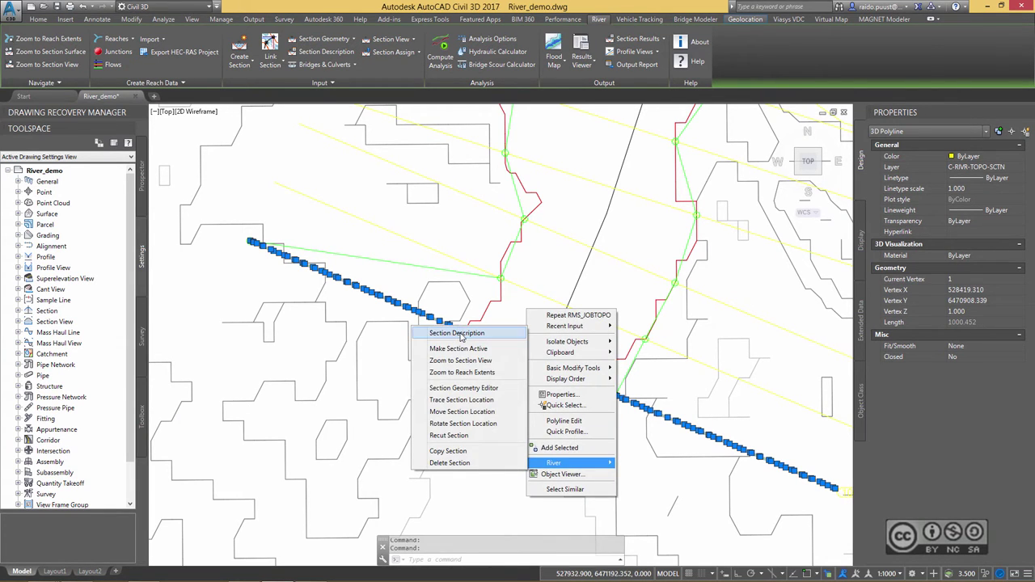
left_click(462, 335)
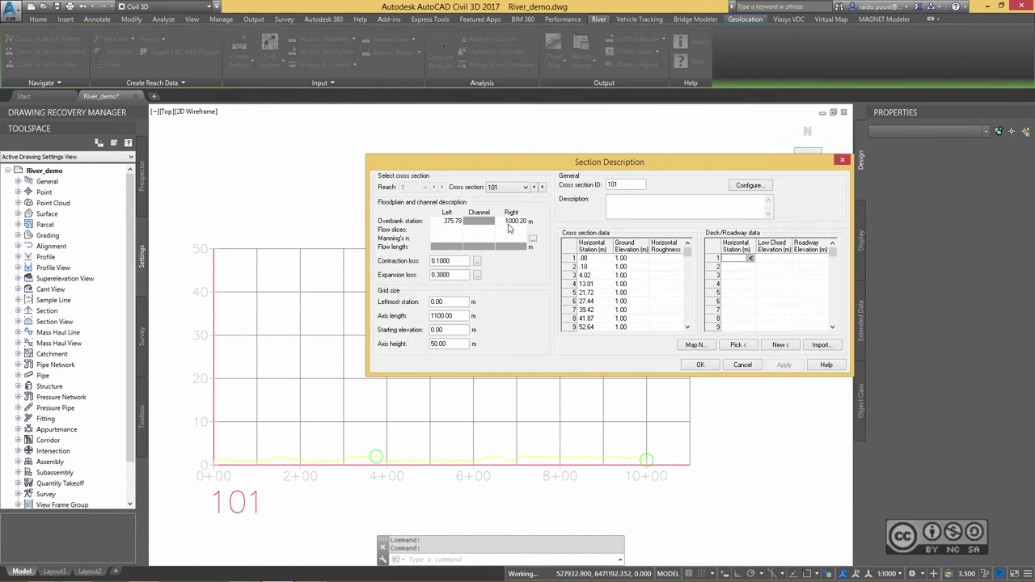
left_click(512, 221)
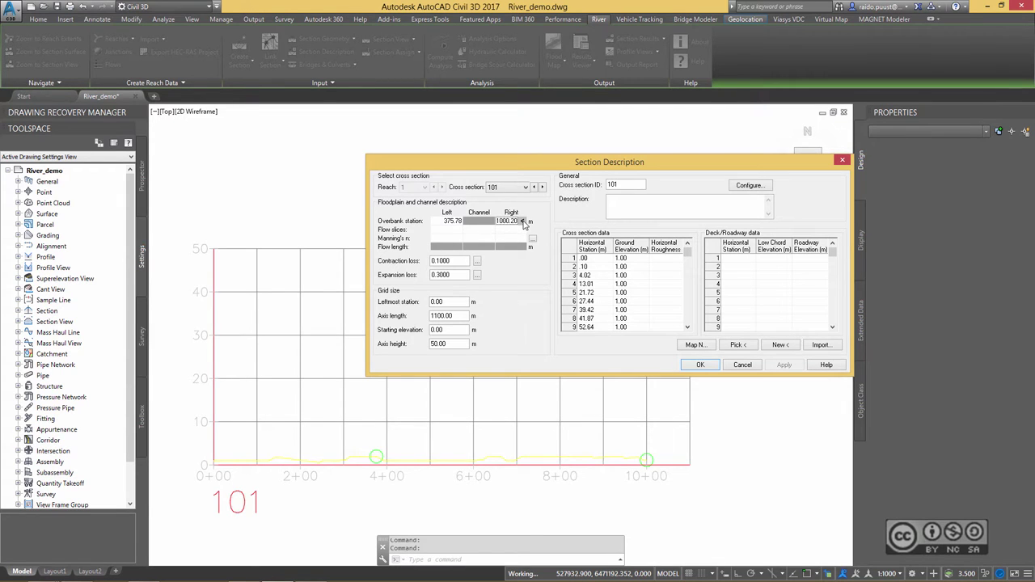
left_click(522, 222)
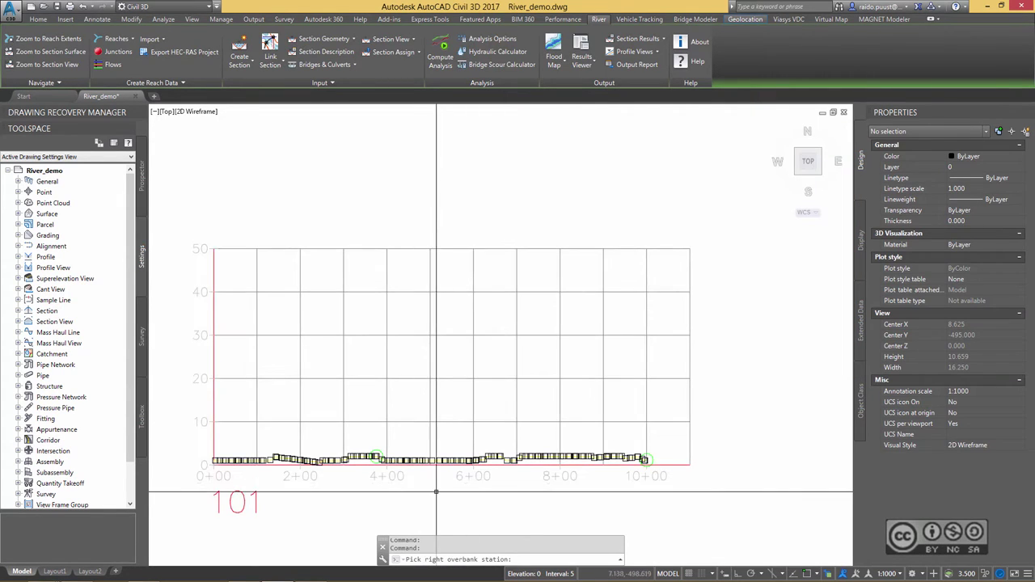
scroll(425, 487, "up", 3)
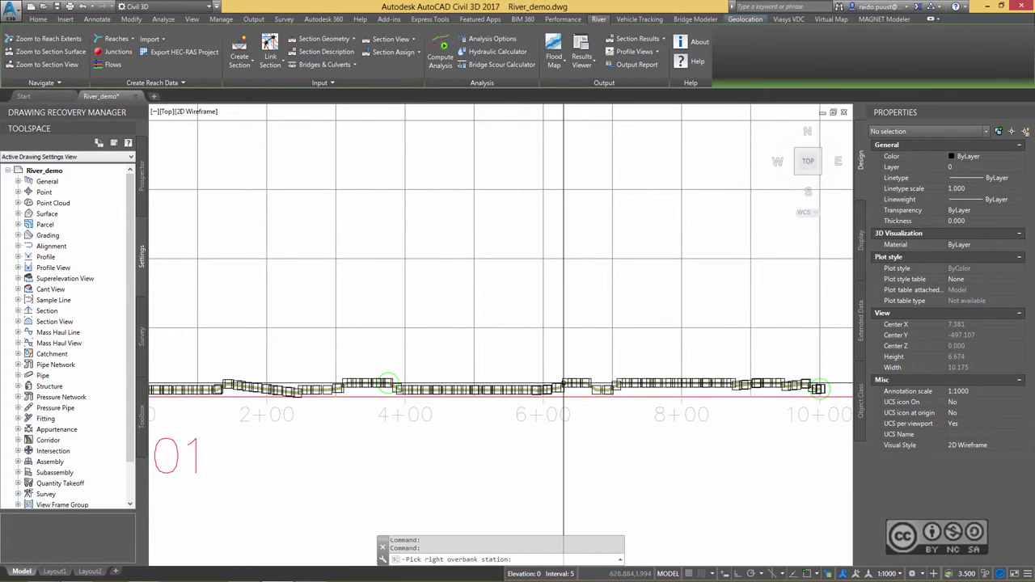
scroll(564, 383, "up", 5)
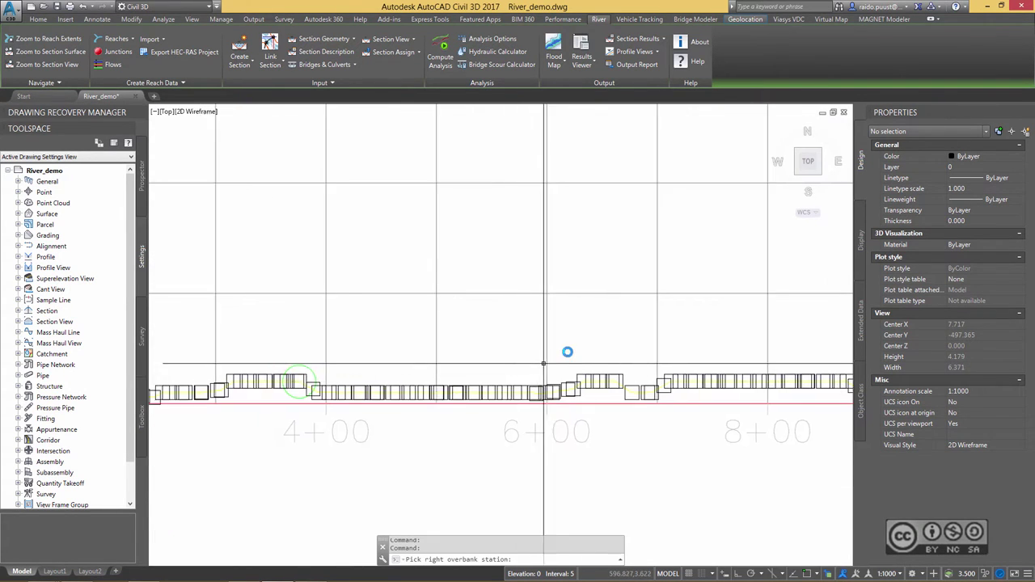
middle_click_drag(569, 351, 673, 340)
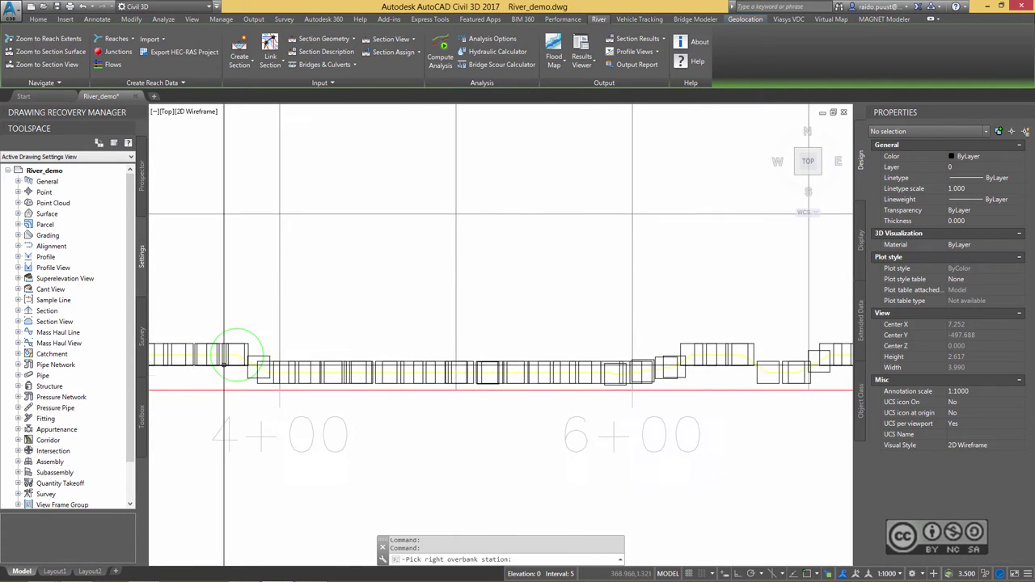
left_click(685, 371)
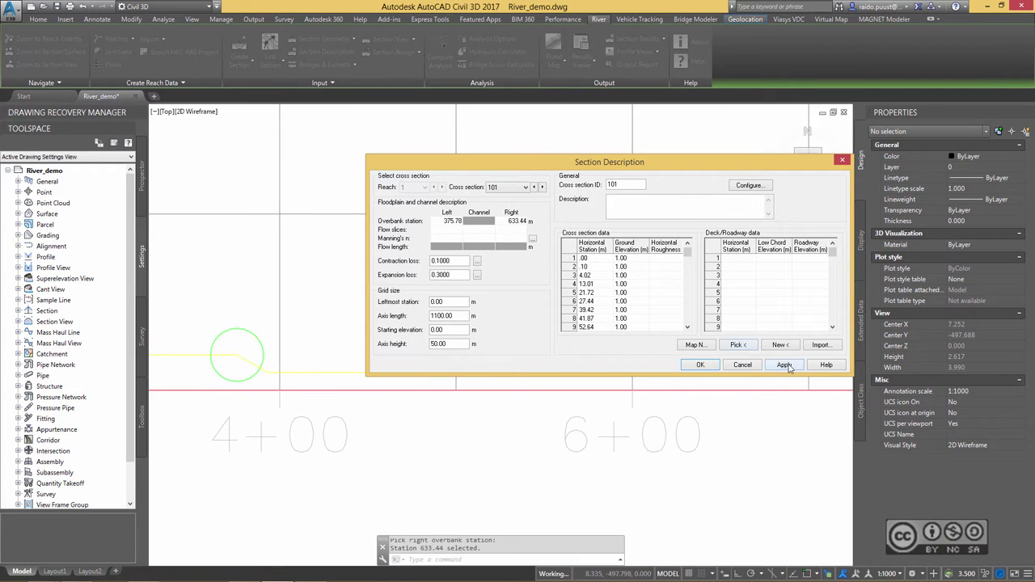
left_click(784, 365)
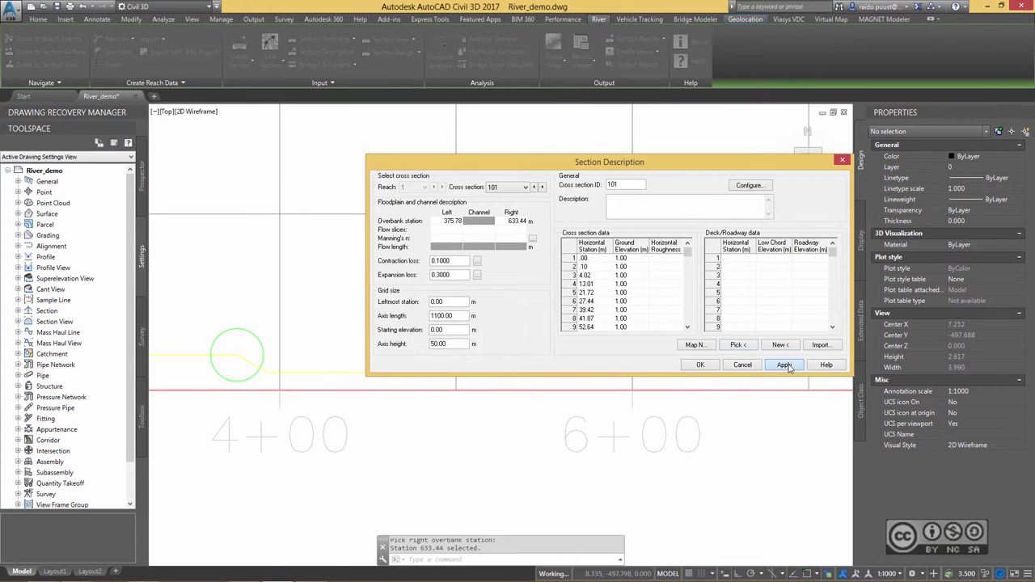
left_click(698, 365)
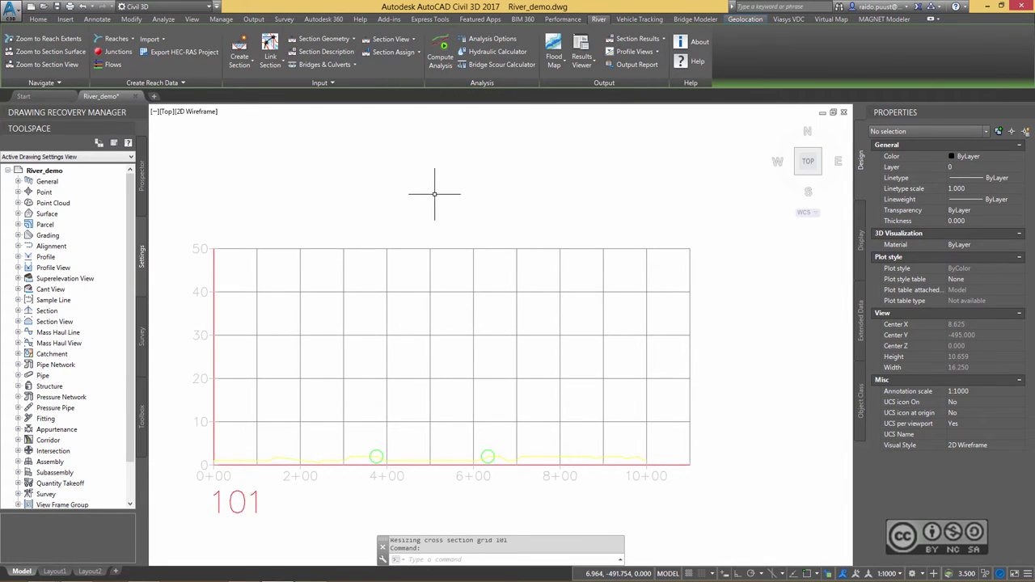
left_click(53, 39)
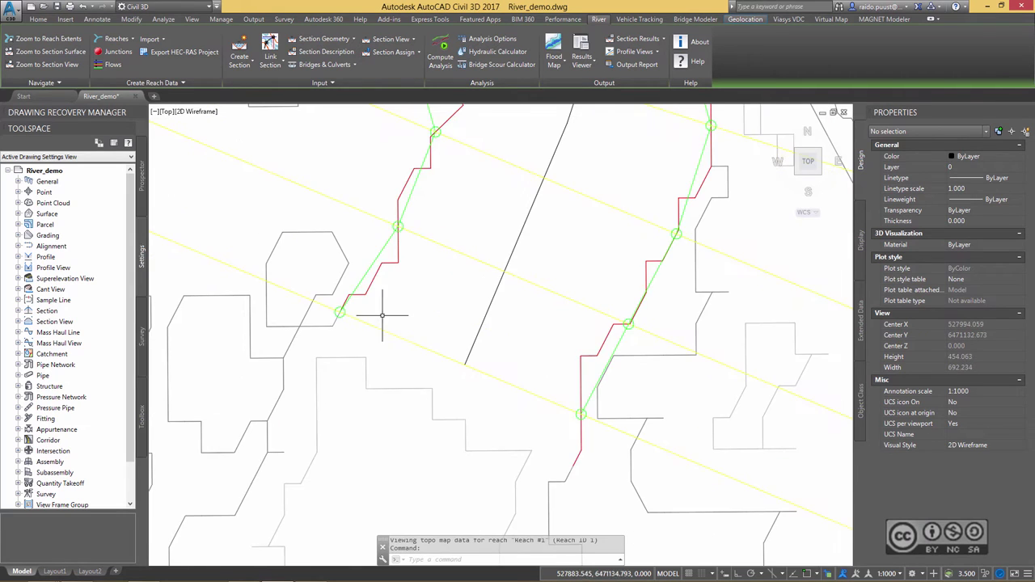
scroll(469, 194, "down", 4)
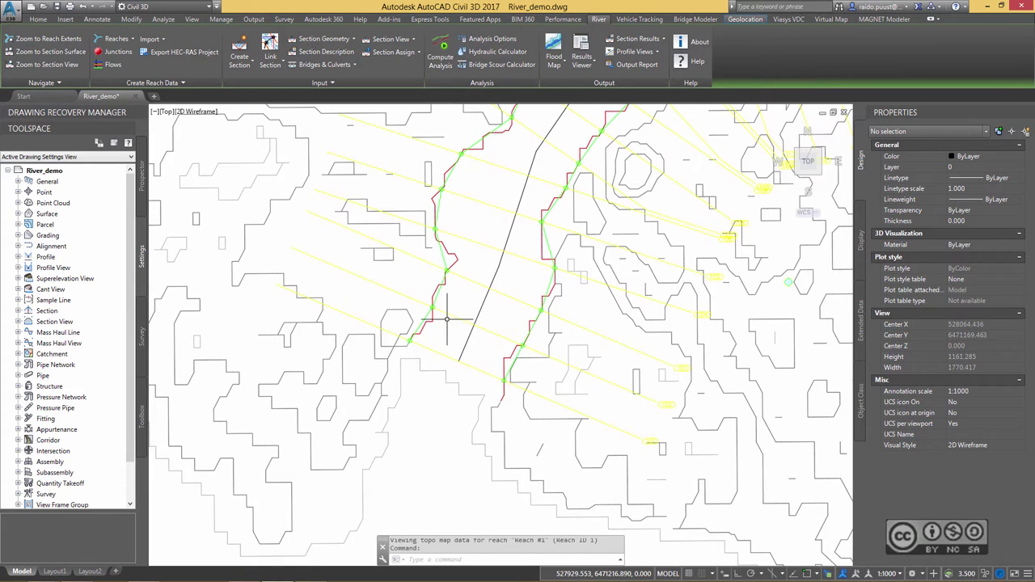
mouse_move(454, 317)
middle_mouse_down()
mouse_move(439, 322)
mouse_move(420, 304)
middle_mouse_up()
scroll(421, 303, "up", 2)
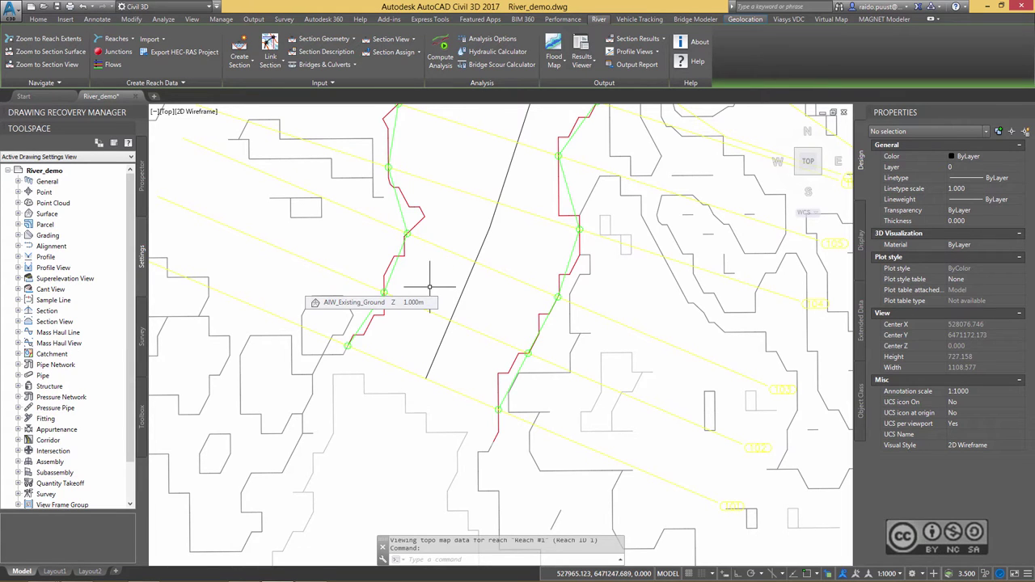
middle_click_drag(458, 229, 427, 296)
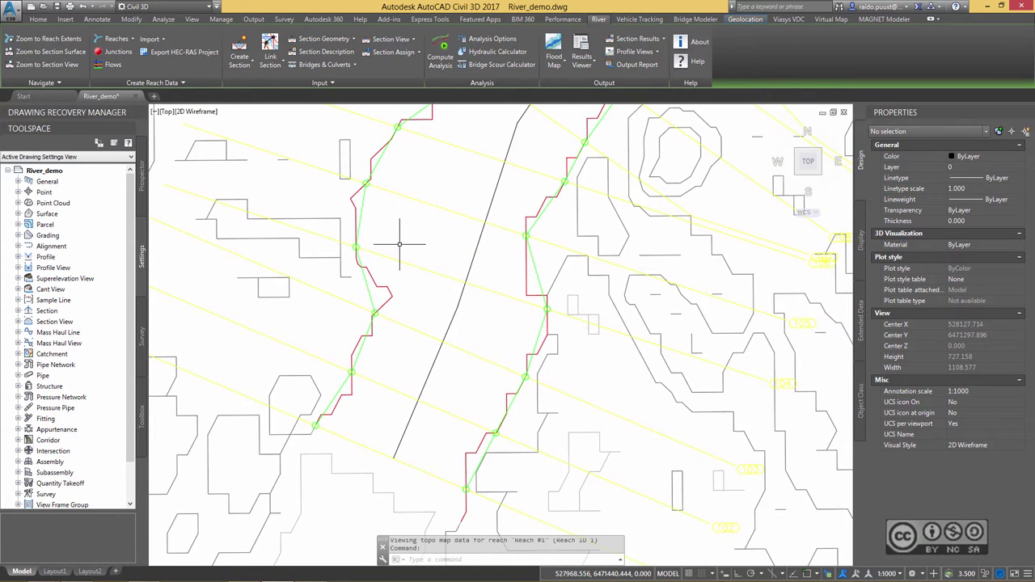
scroll(671, 201, "down", 6)
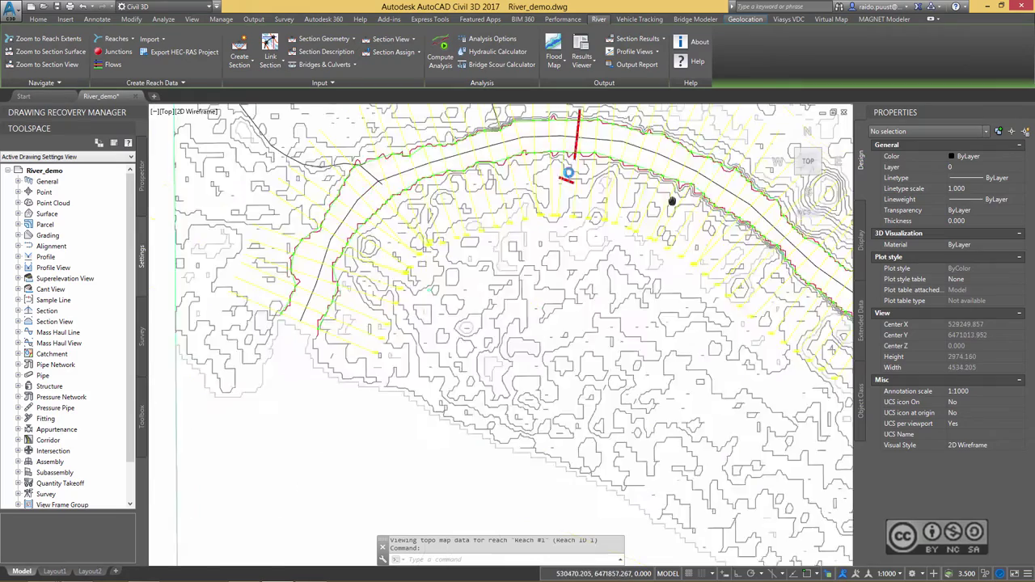
scroll(671, 201, "up", 5)
scroll(620, 266, "up", 3)
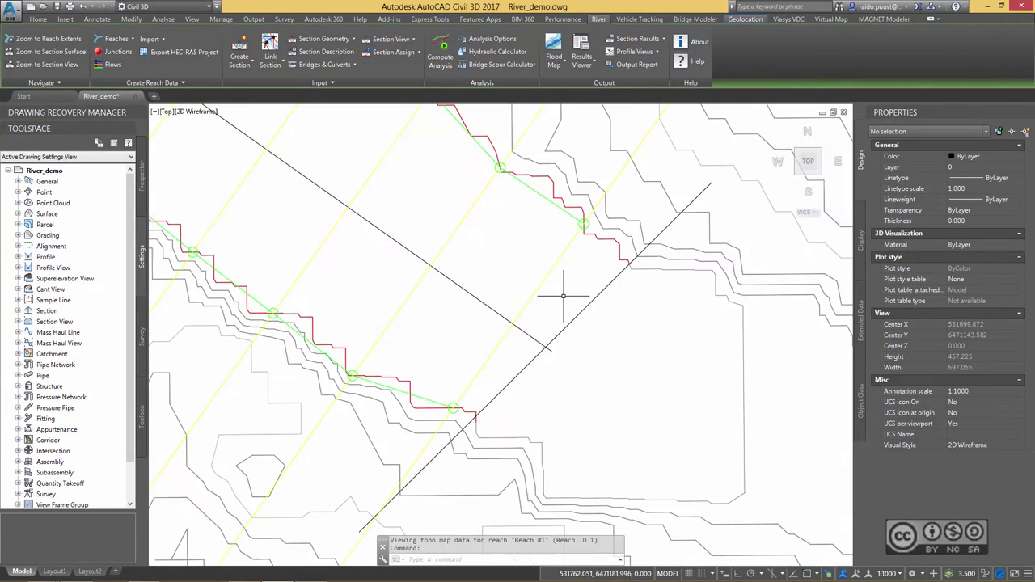
scroll(517, 252, "down", 2)
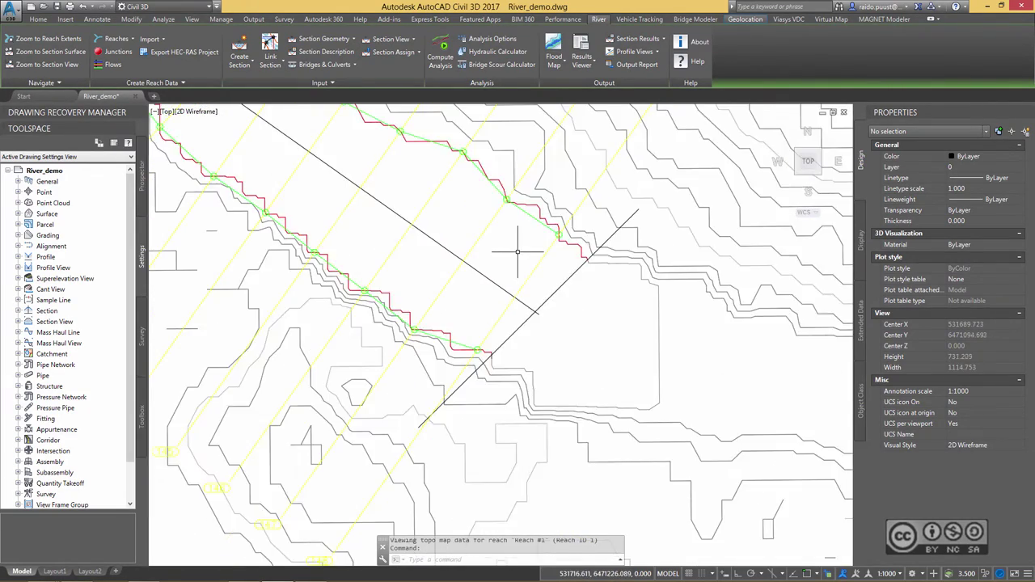
scroll(518, 251, "down", 4)
scroll(518, 251, "down", 2)
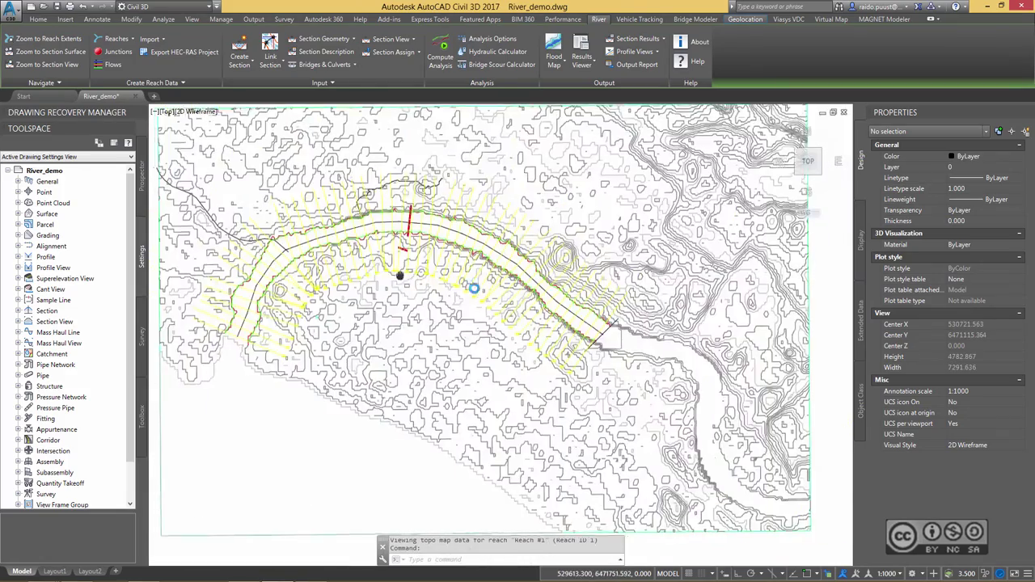
scroll(457, 270, "up", 2)
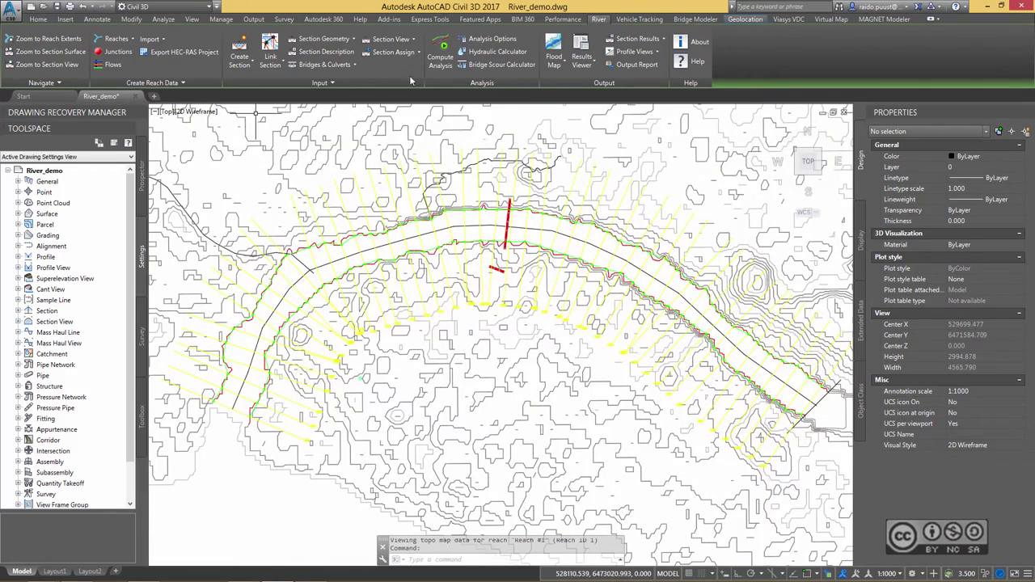
Step: Open Section Description and review cross section 123 chosen from the dropdown
left_click(326, 52)
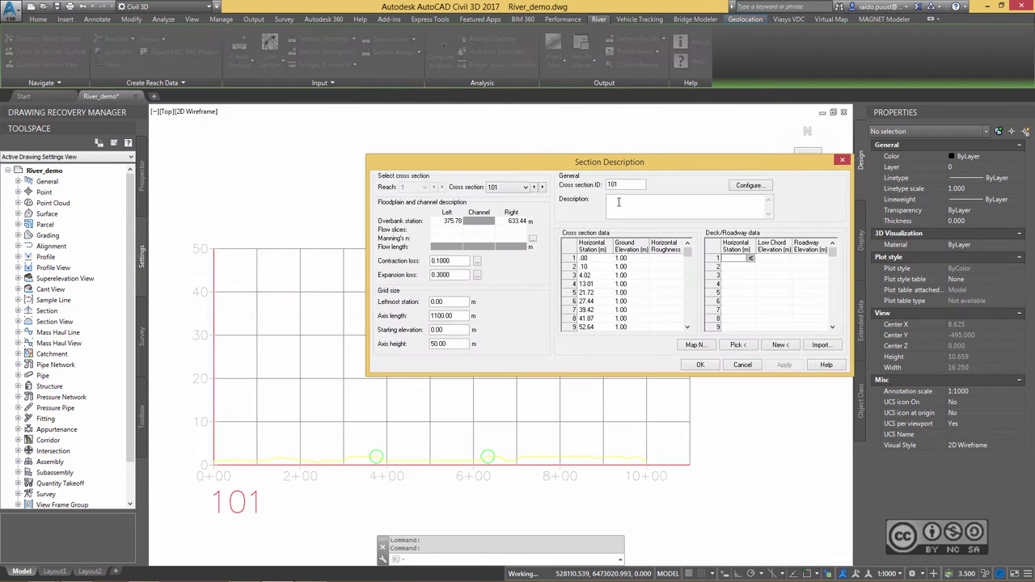
left_click(522, 191)
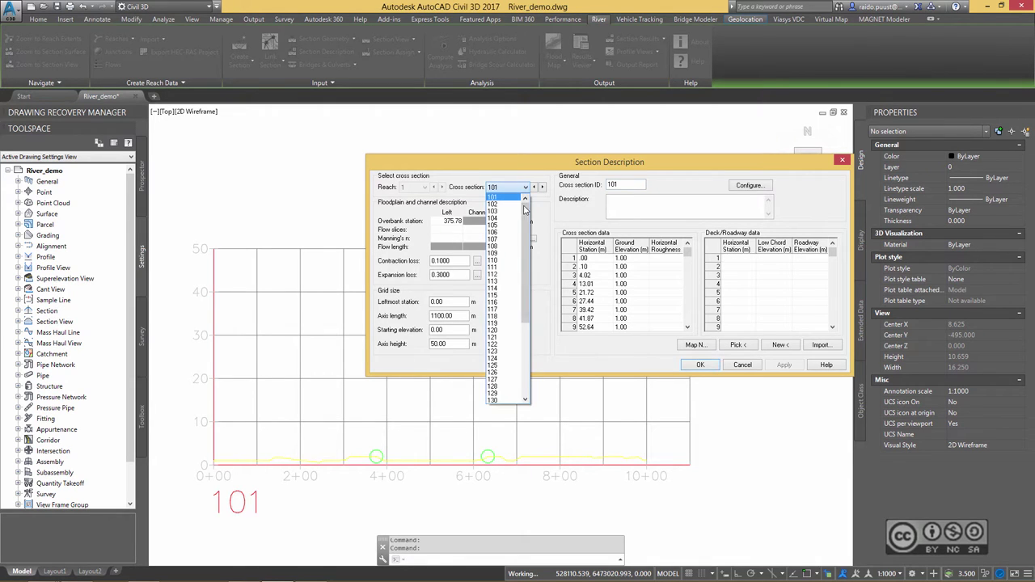
left_click_drag(526, 212, 524, 257)
left_click(495, 267)
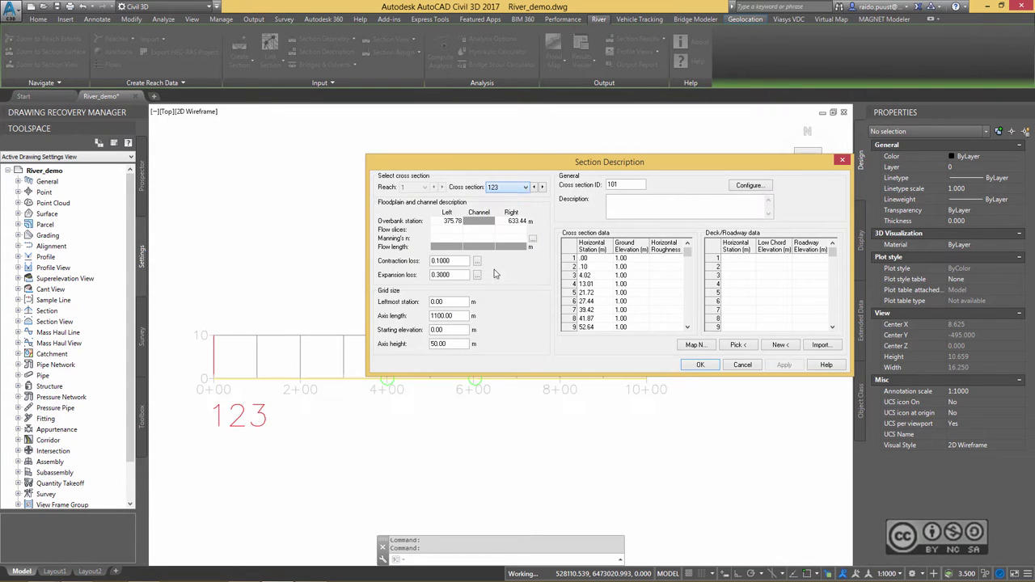
left_click_drag(491, 172, 410, 120)
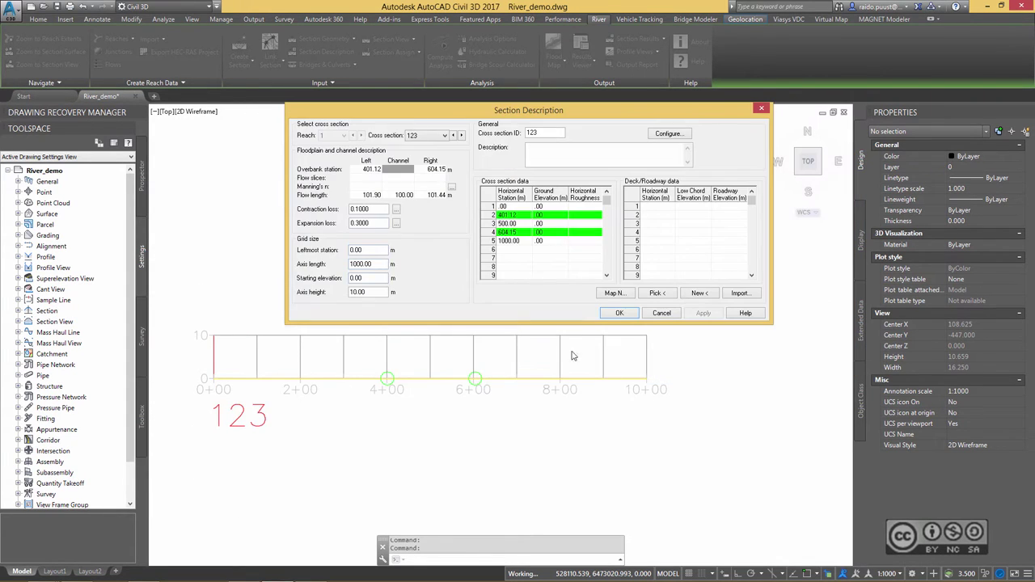
scroll(353, 164, "down", 10)
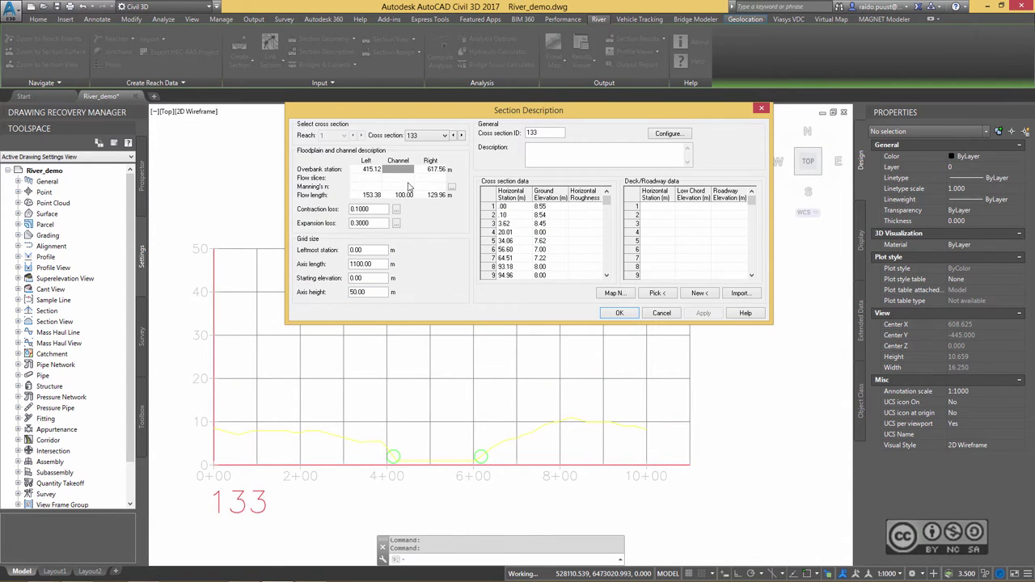
scroll(408, 187, "up", 10)
Step: Assign Manning's n of 0.05 on both overbanks and 0.035 in the channel to all cross sections
left_click(662, 313)
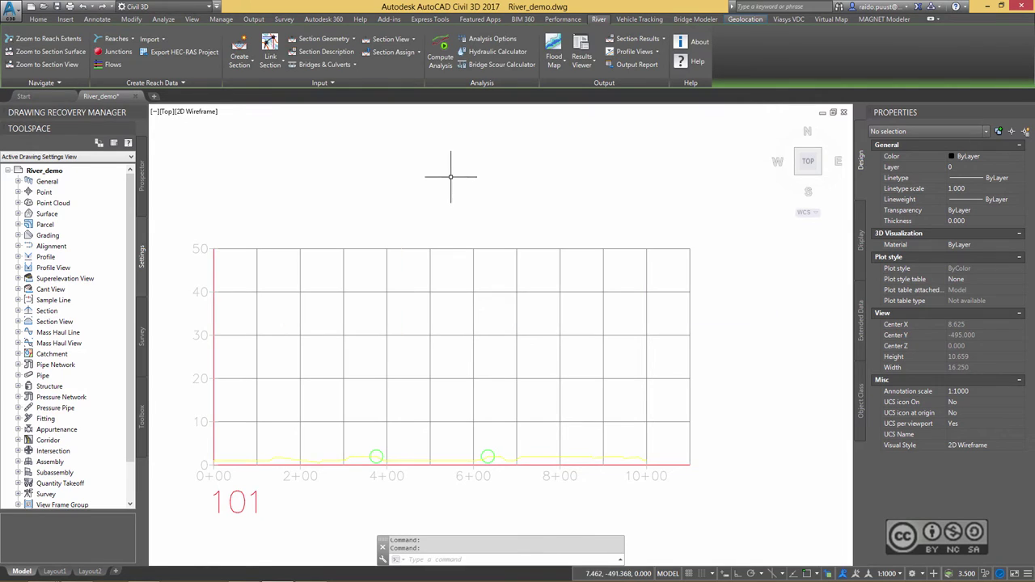
left_click(411, 54)
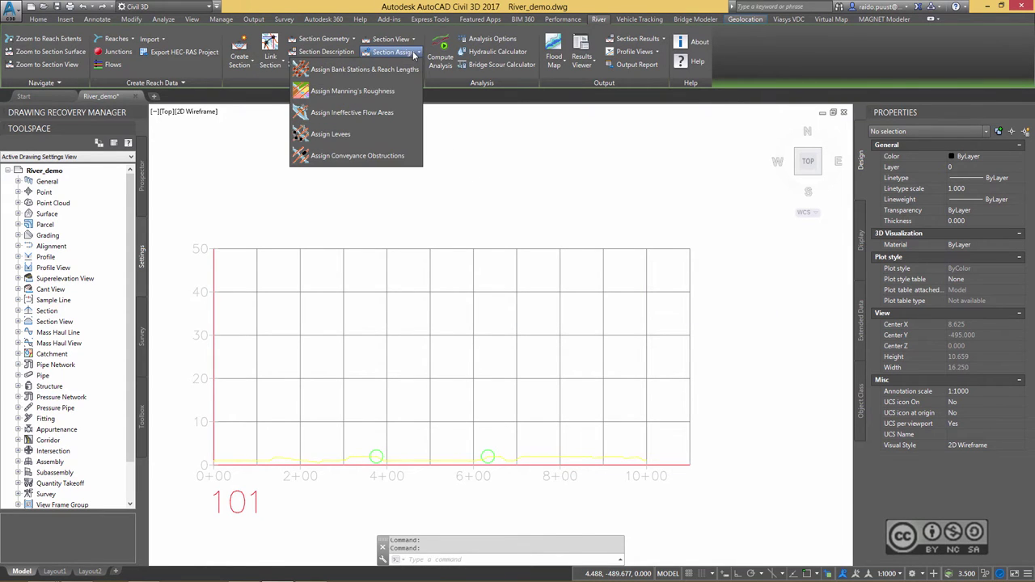
left_click(357, 96)
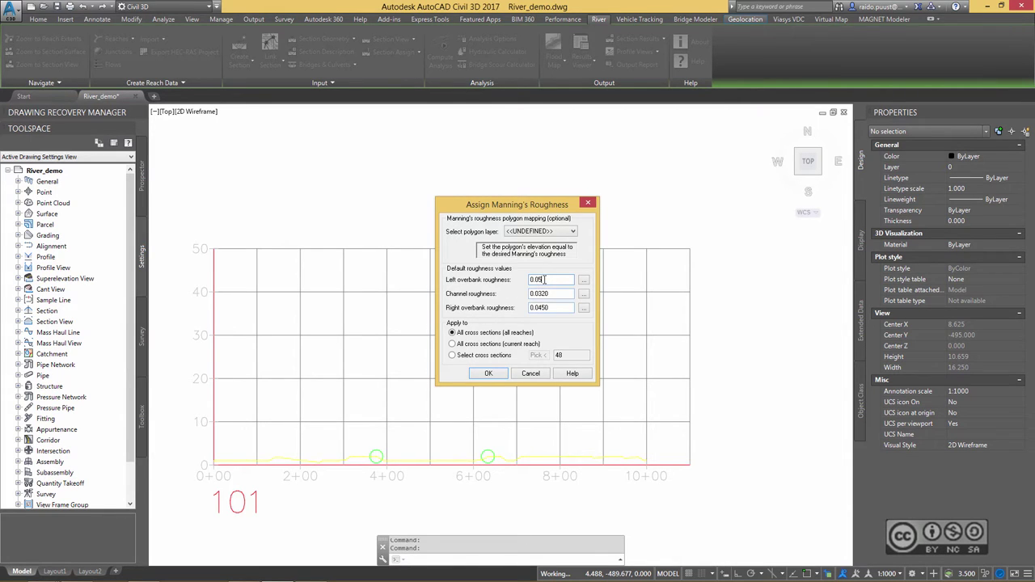
left_click_drag(541, 309, 560, 293)
type("55")
left_click(550, 280)
left_click(584, 281)
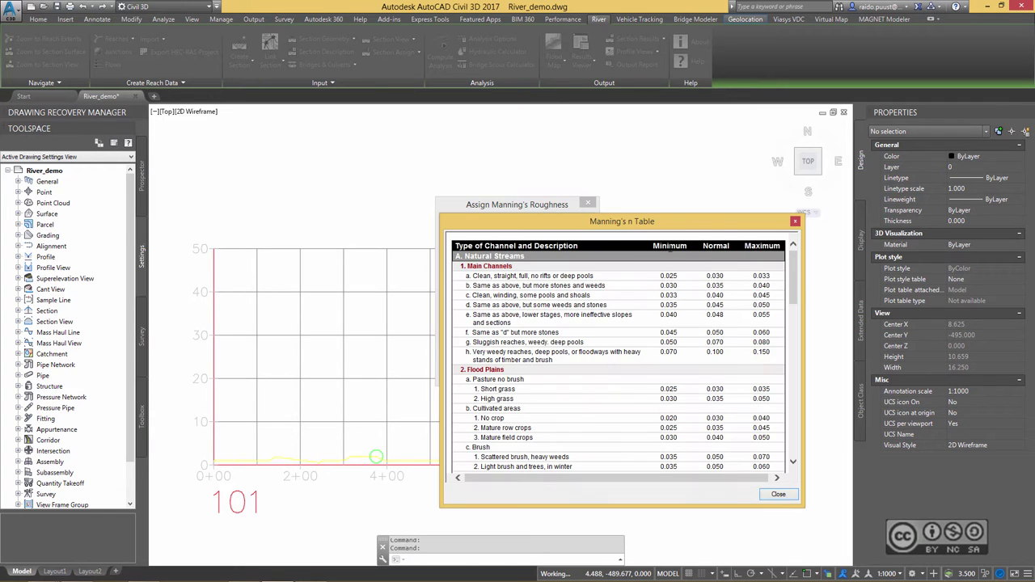
left_click_drag(566, 227, 592, 226)
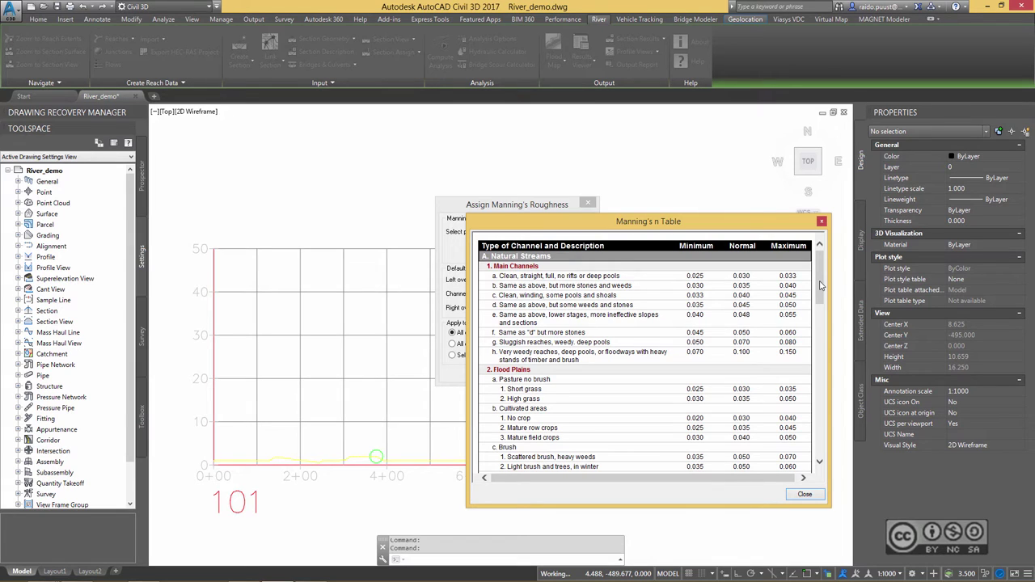
left_click(805, 495)
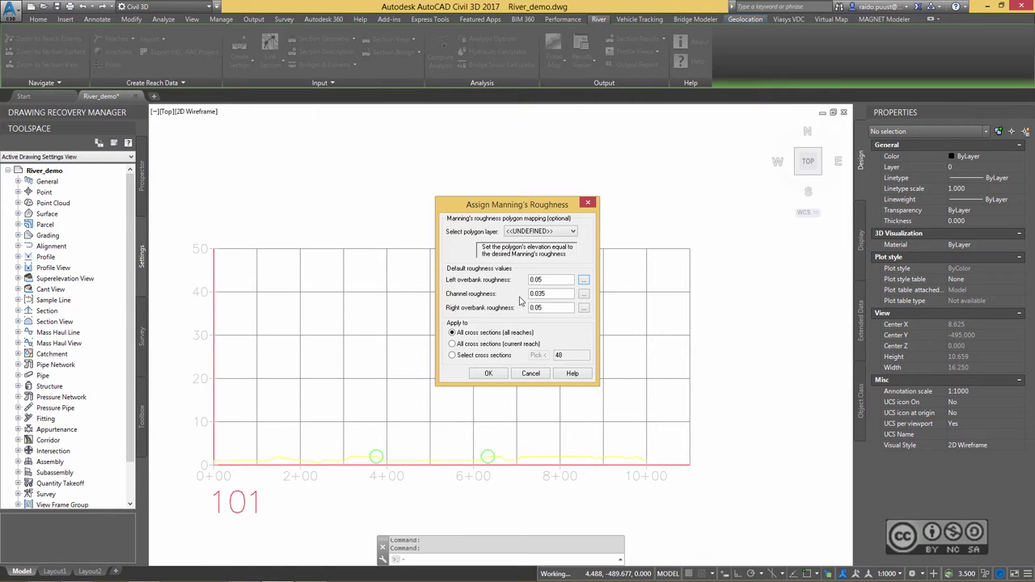
left_click(488, 373)
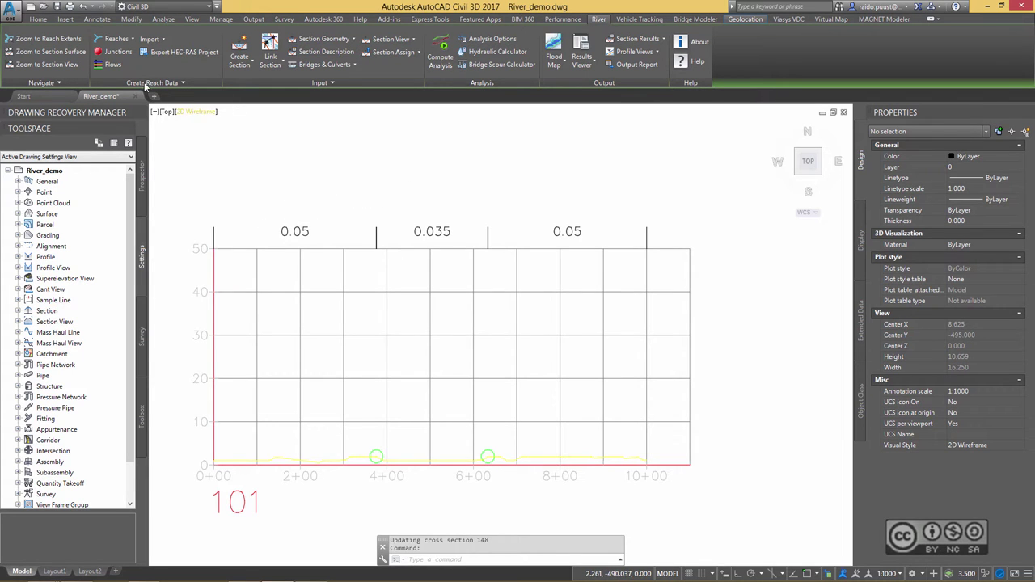
Step: Zoom to the reach and enter profile descriptions Minimum, Average and Maximum Flow in Flows
left_click(47, 38)
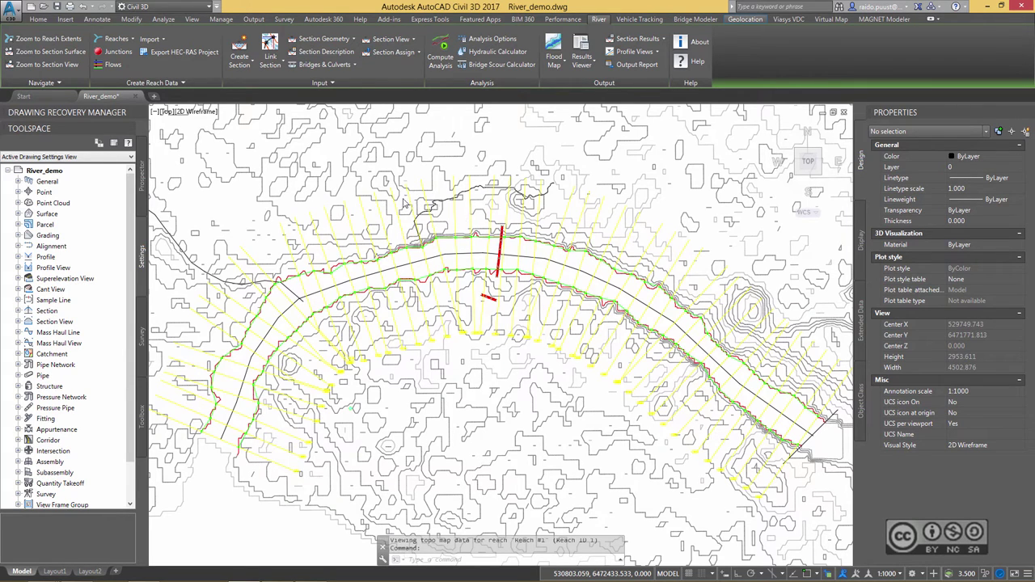
left_click(110, 65)
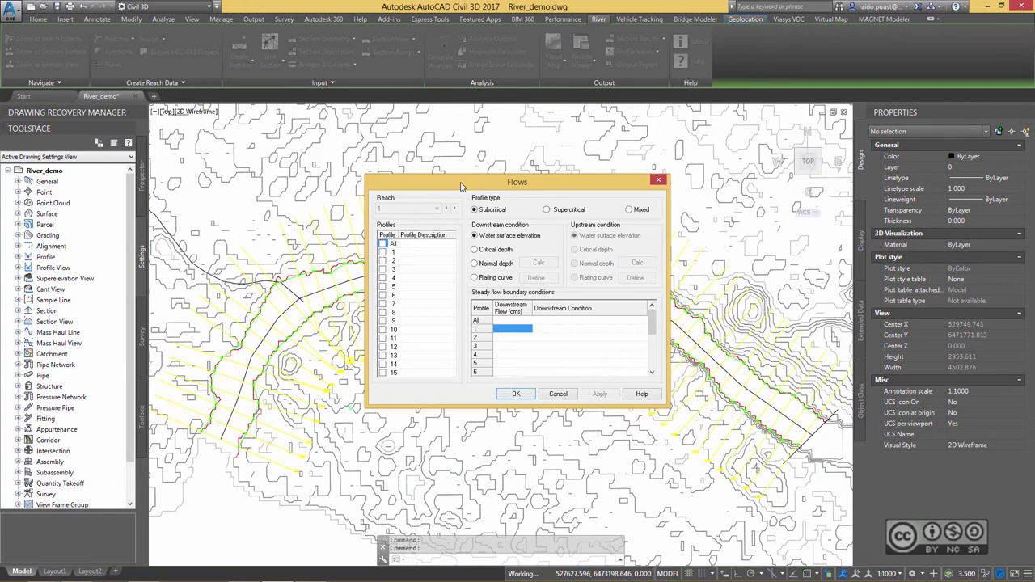
left_click(415, 254)
left_click(412, 254)
left_click(425, 261)
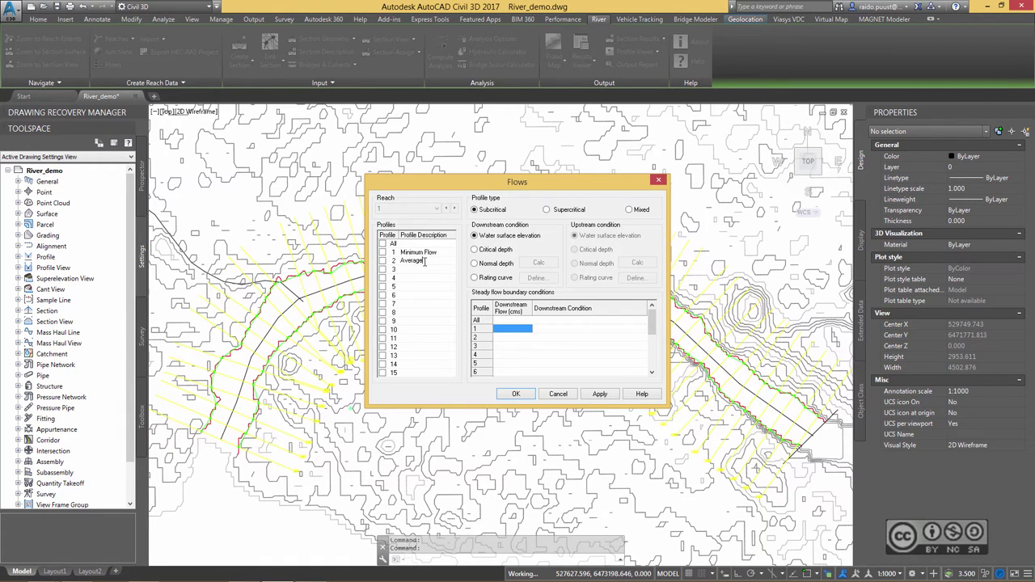
left_click(423, 273)
Step: Set downstream flows 3.50, 60.00 and 900.00 cms, each with a critical-depth downstream condition
left_click(507, 331)
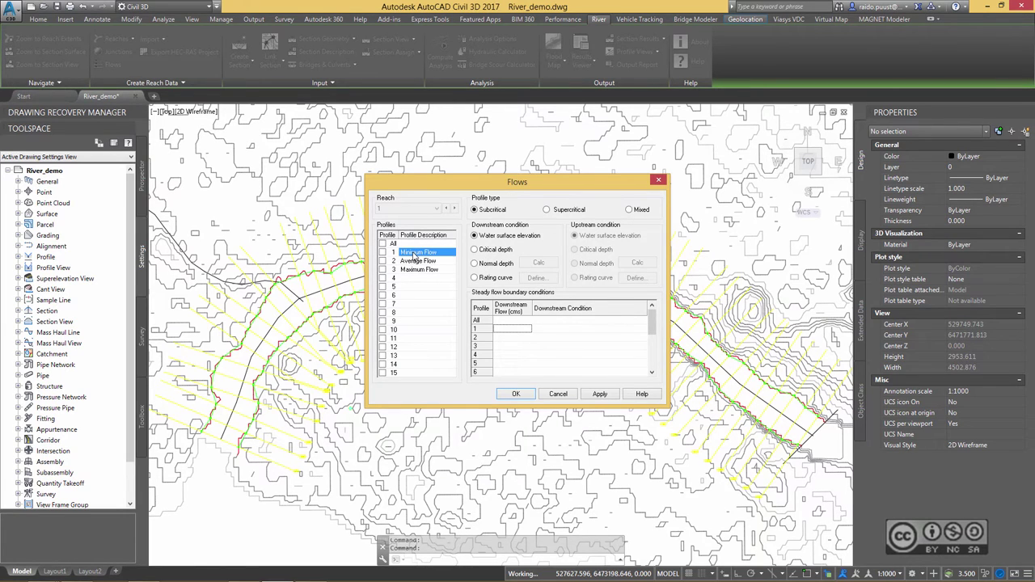
left_click(512, 331)
left_click(513, 329)
left_click(485, 251)
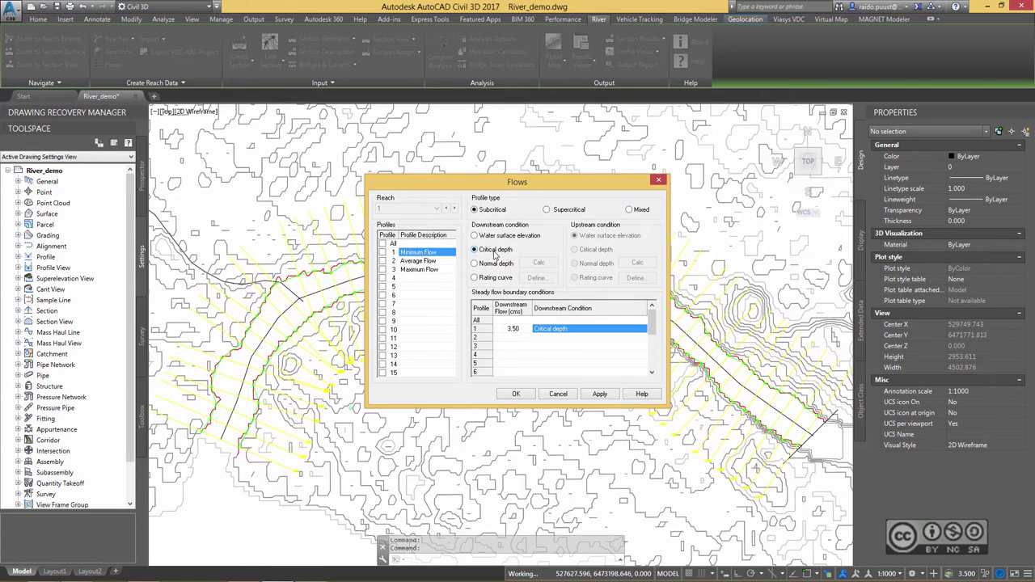
left_click(518, 339)
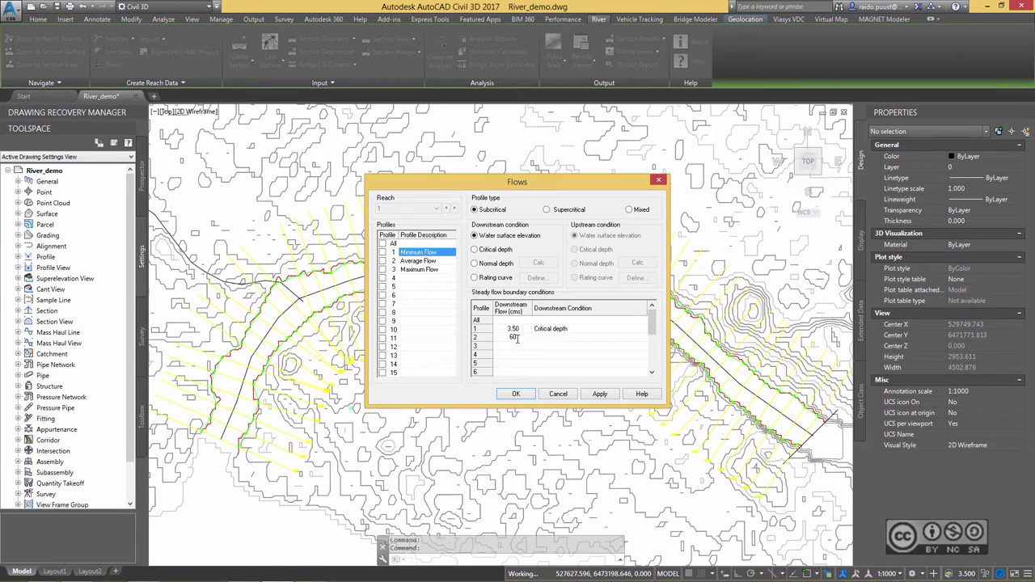
left_click(489, 251)
left_click(518, 346)
type("900")
key("Return")
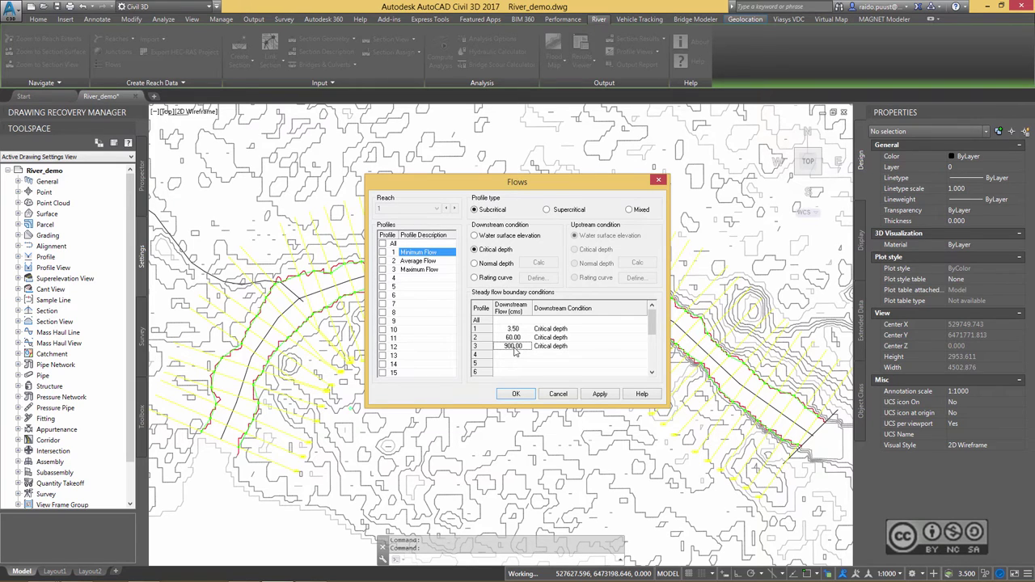
Step: Commit a 900.00 cms maximum flow and compute the steady-flow analysis for all three profiles
left_click(600, 394)
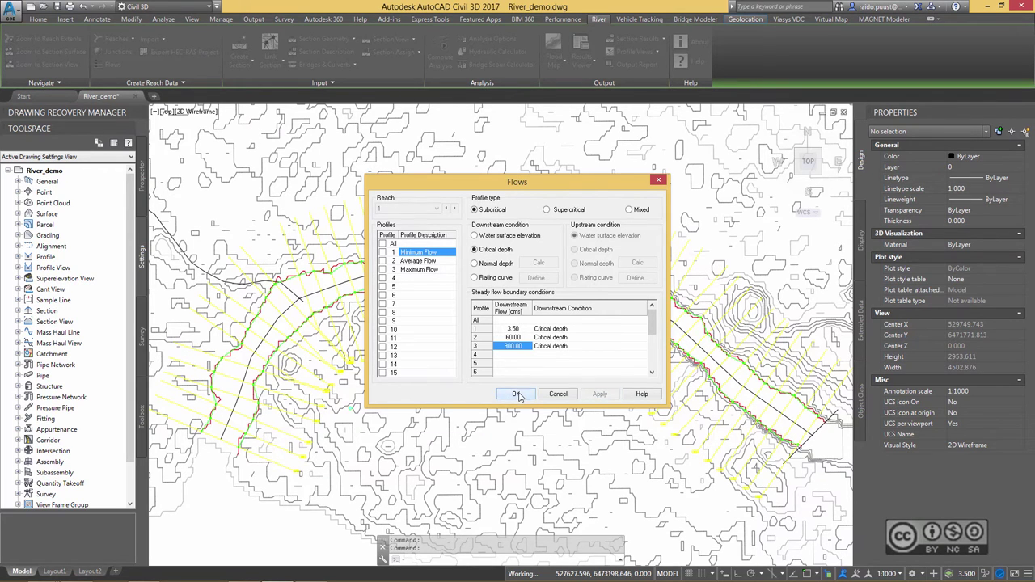
left_click(517, 394)
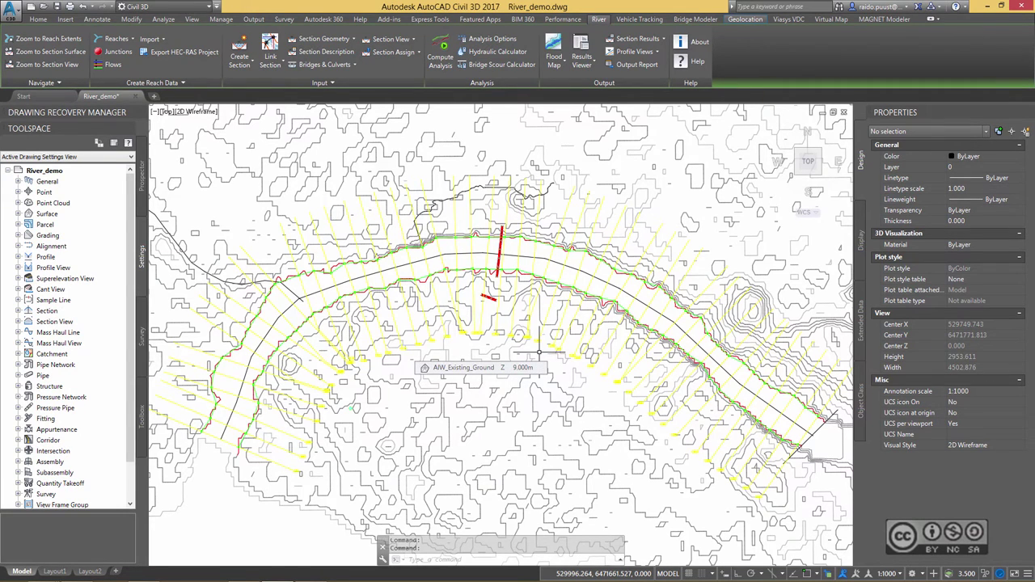
left_click(441, 57)
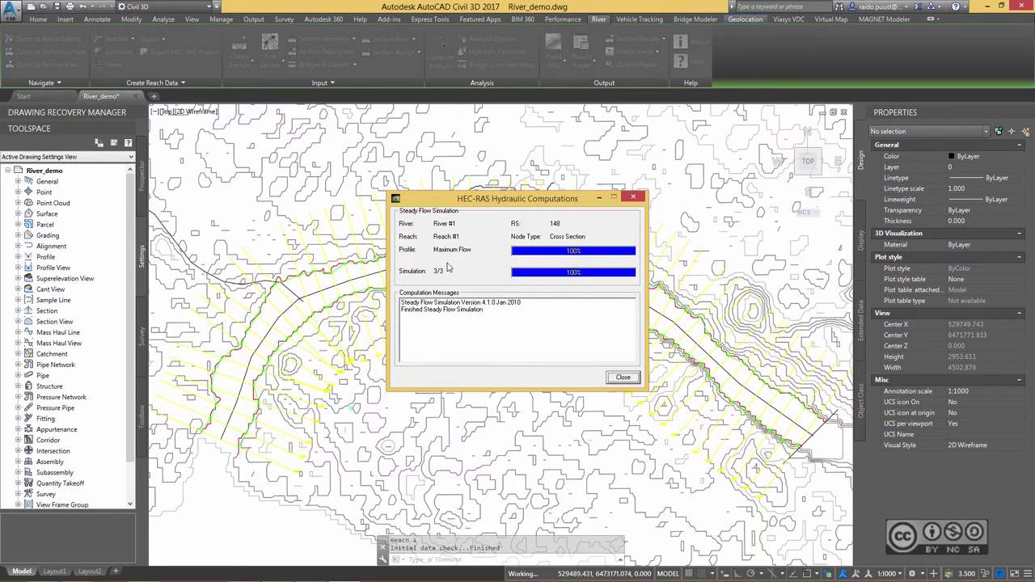
left_click(622, 378)
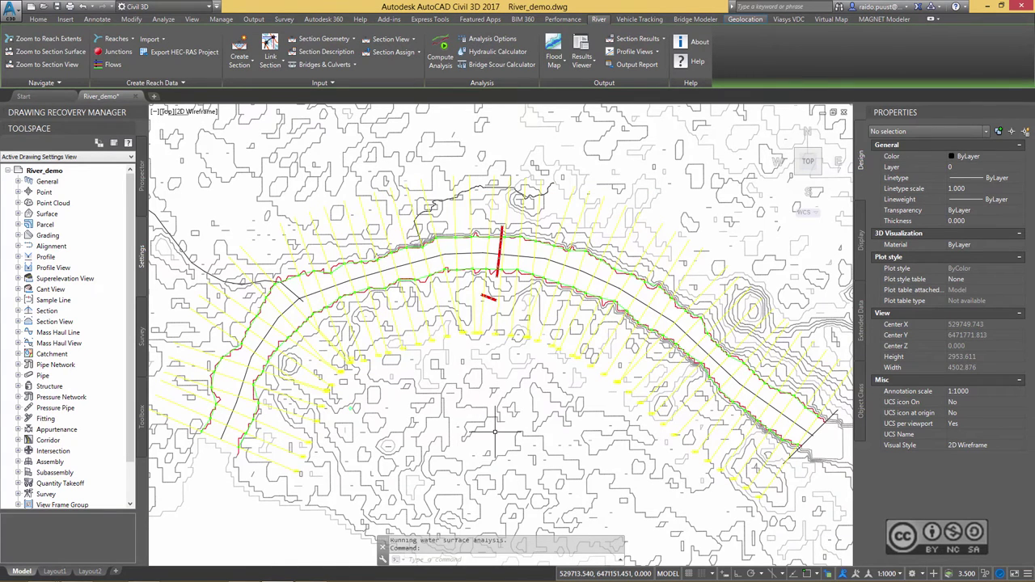
left_click(515, 138)
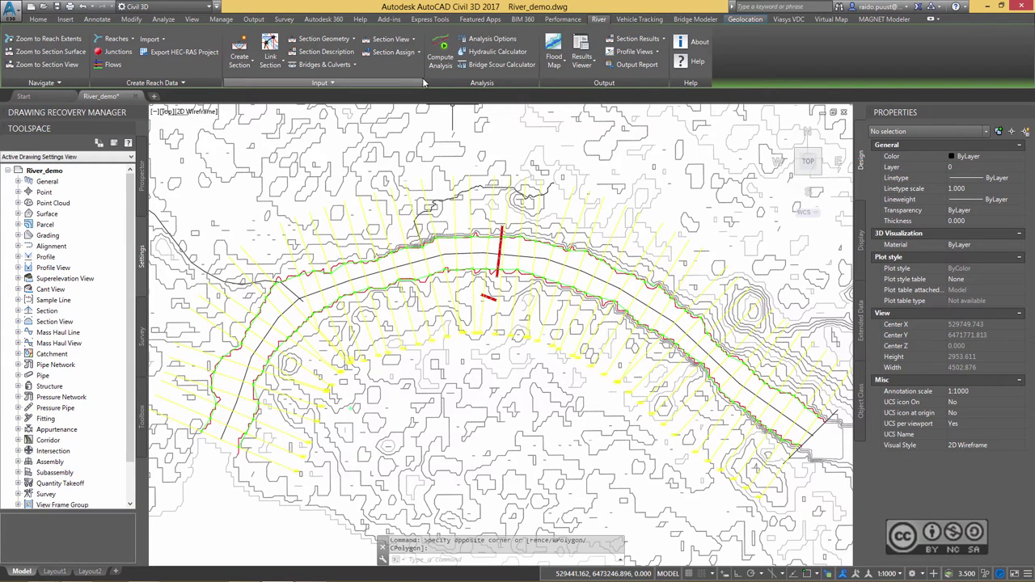
Step: Start adding section results and include all three flood profiles
left_click(655, 38)
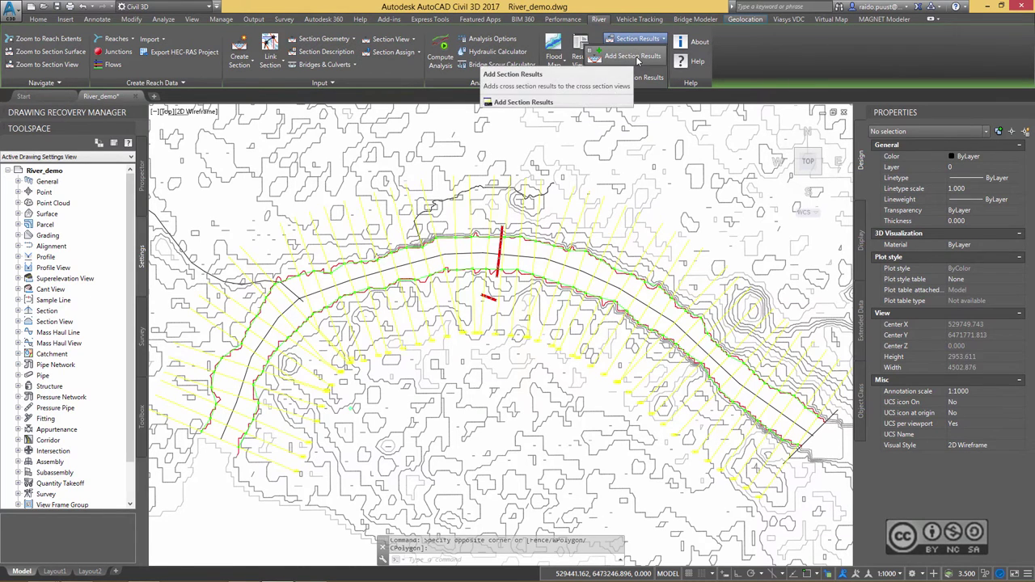
left_click(636, 57)
left_click(449, 233)
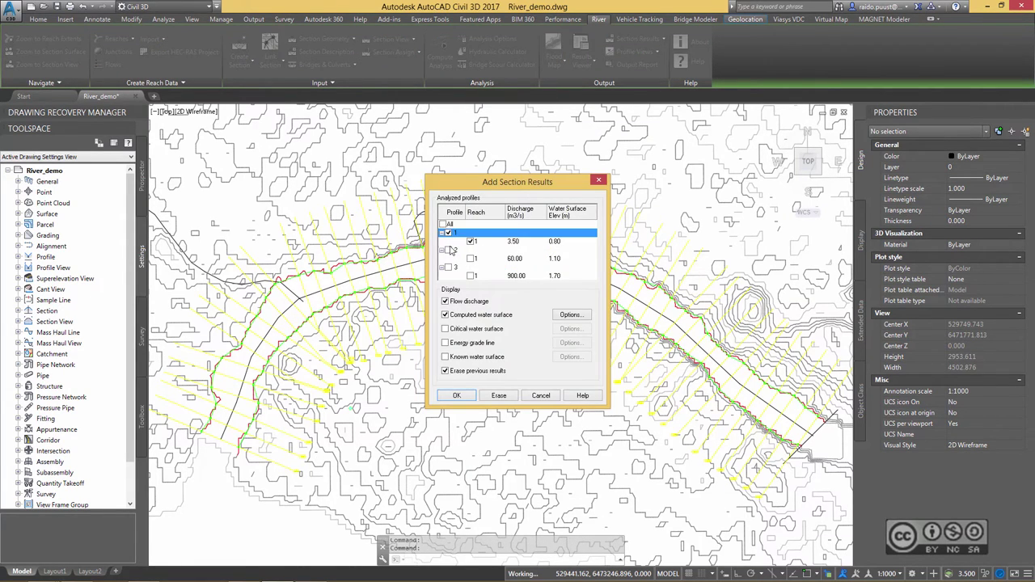
left_click(449, 250)
left_click(449, 267)
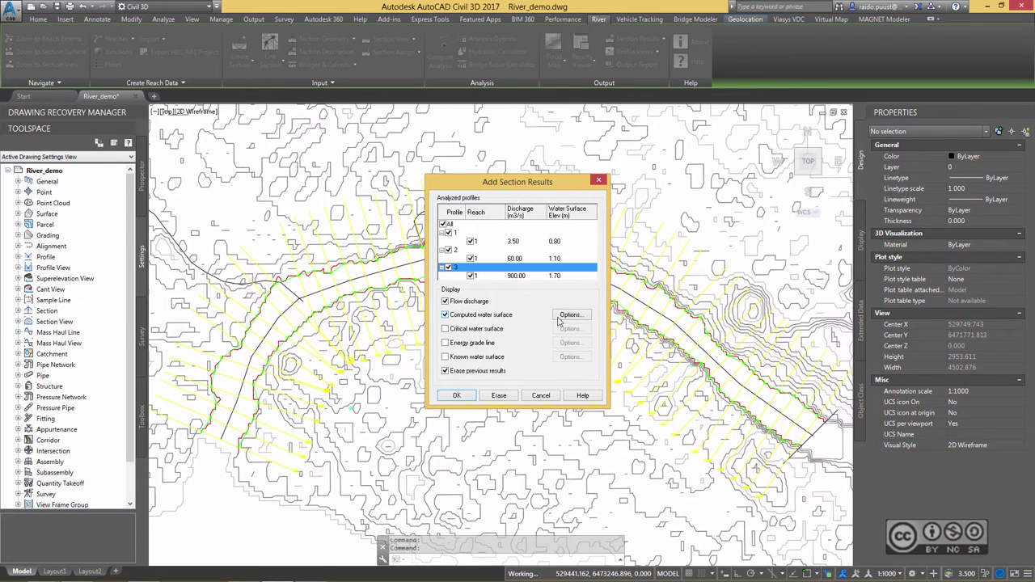
Step: Colour profile 1's computed water surface line green and keep profile 2's cyan
left_click(486, 234)
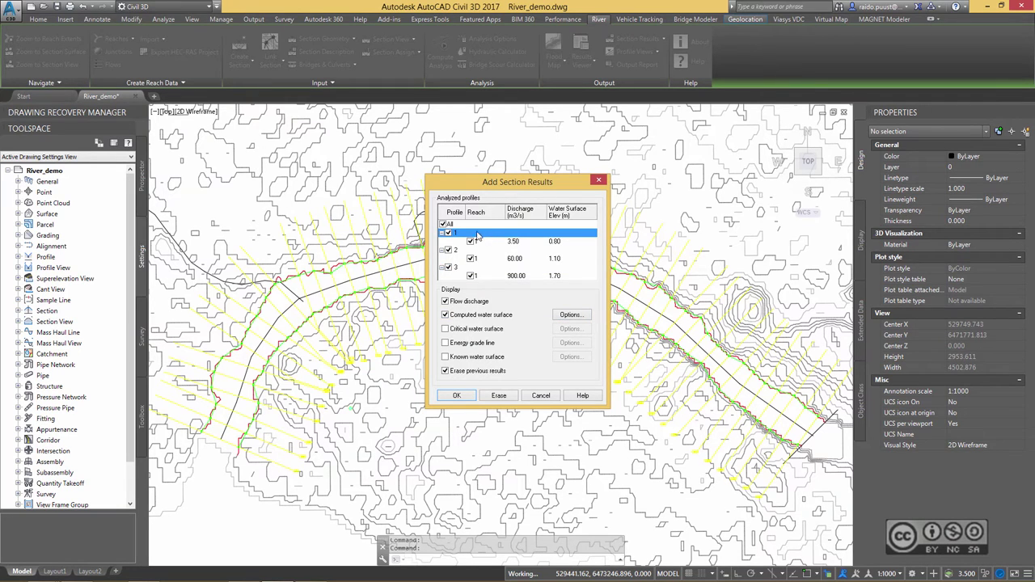
left_click(571, 314)
left_click(501, 275)
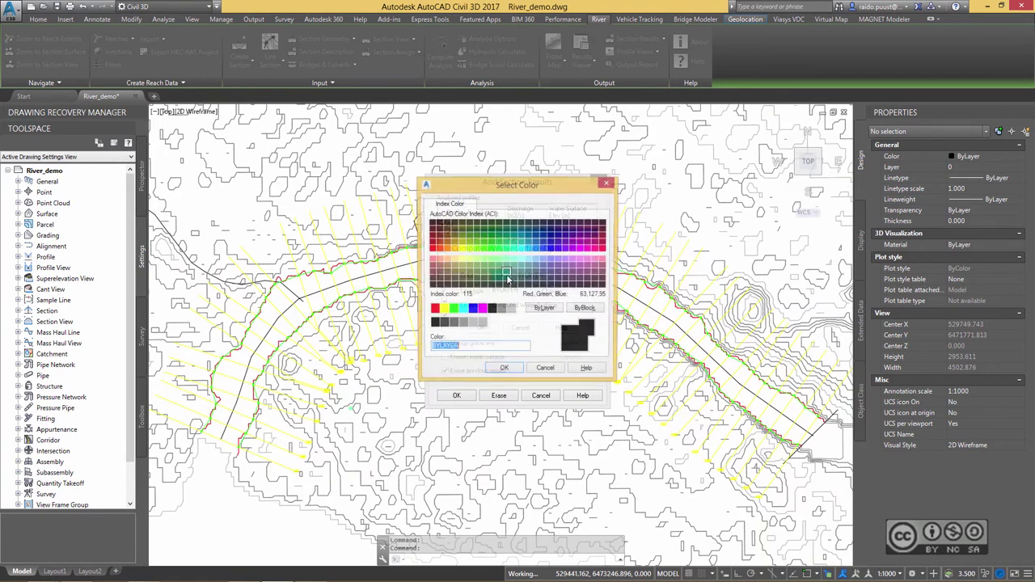
double_click(452, 309)
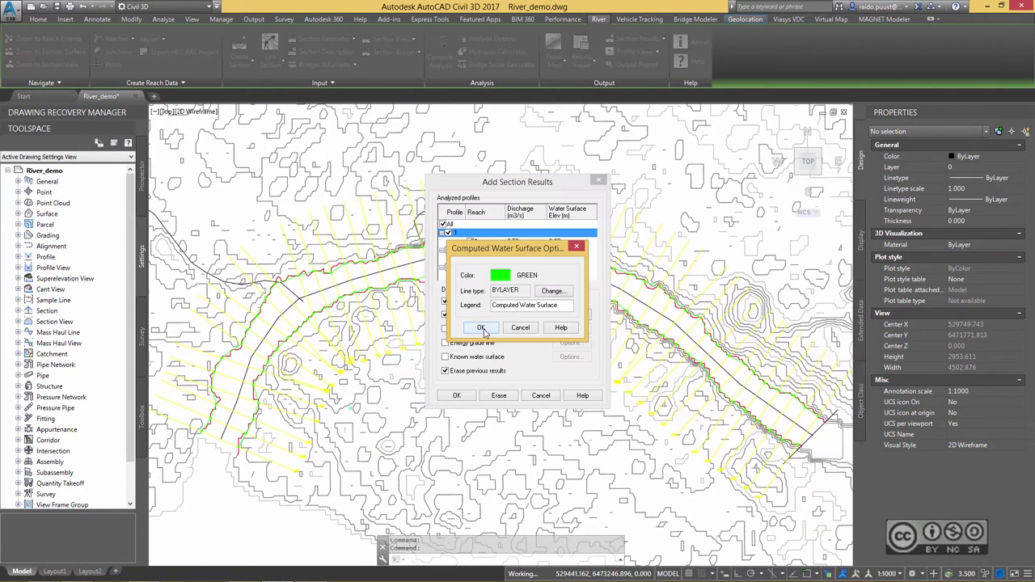
left_click(483, 329)
left_click(474, 254)
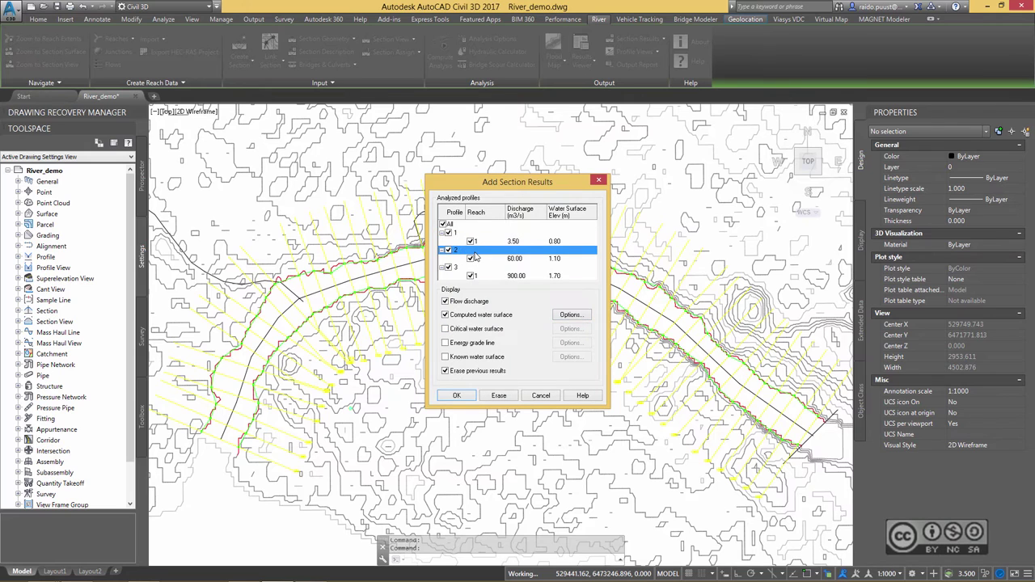
left_click(571, 314)
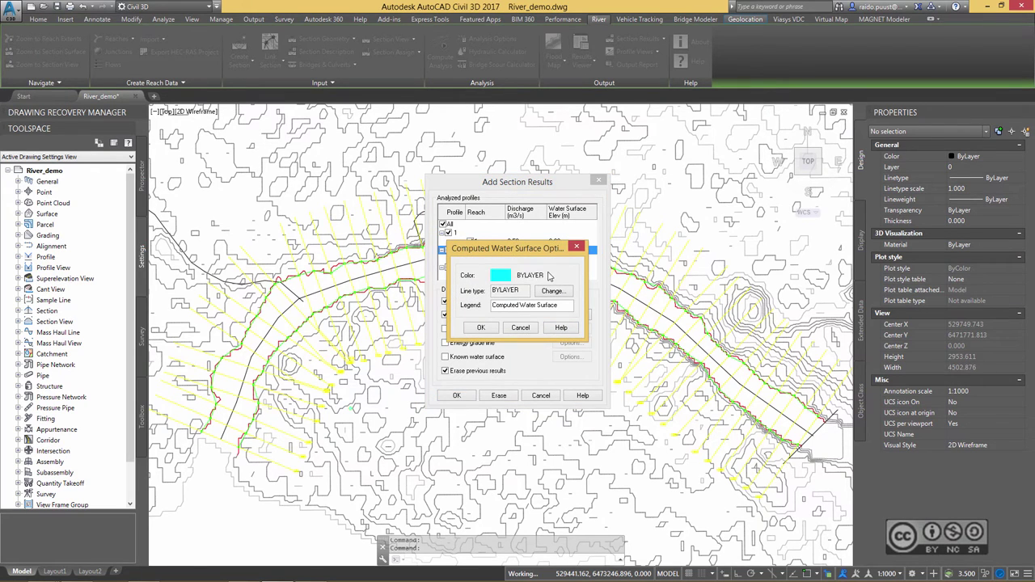
left_click(482, 328)
Step: Make profile 3's computed water surface line red and add the results to the cross sections
left_click(462, 268)
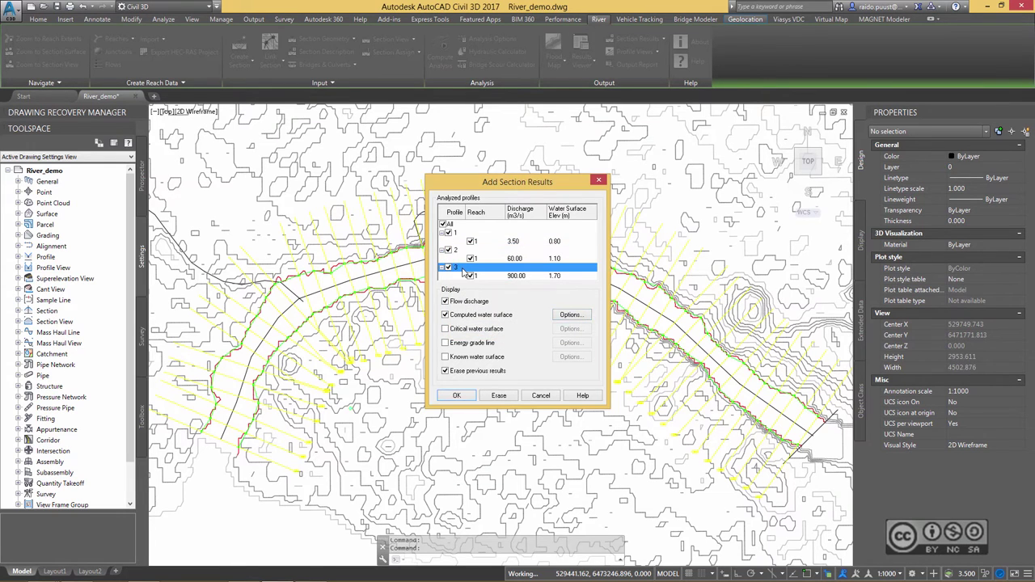
left_click(572, 315)
left_click(500, 277)
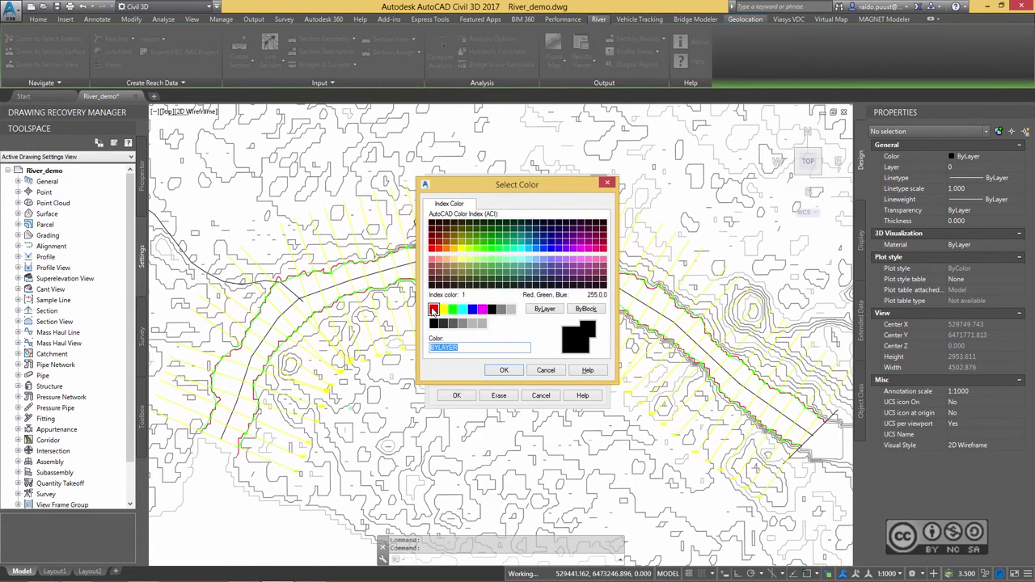
left_click(433, 310)
left_click(504, 370)
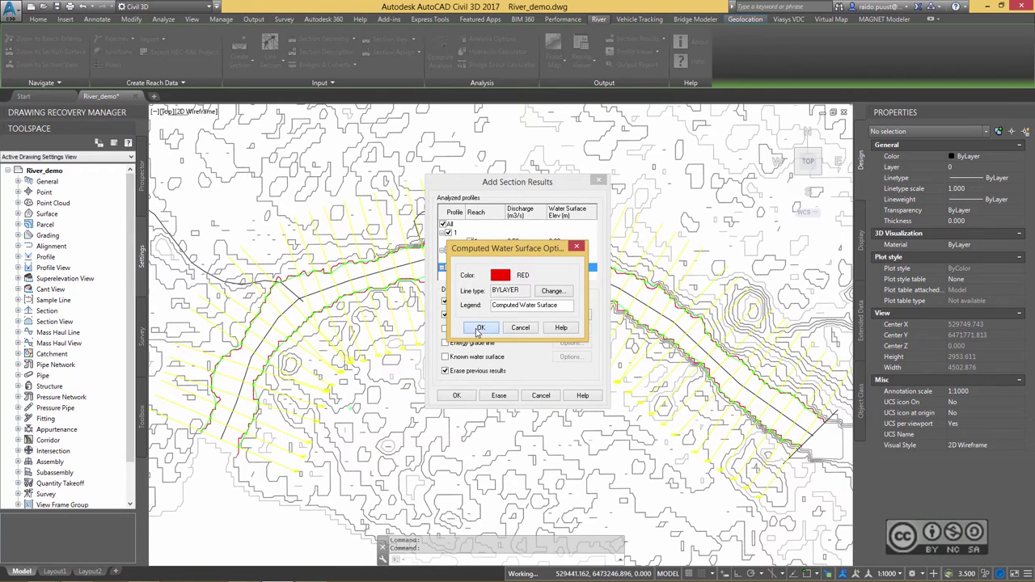
left_click(480, 329)
left_click(458, 396)
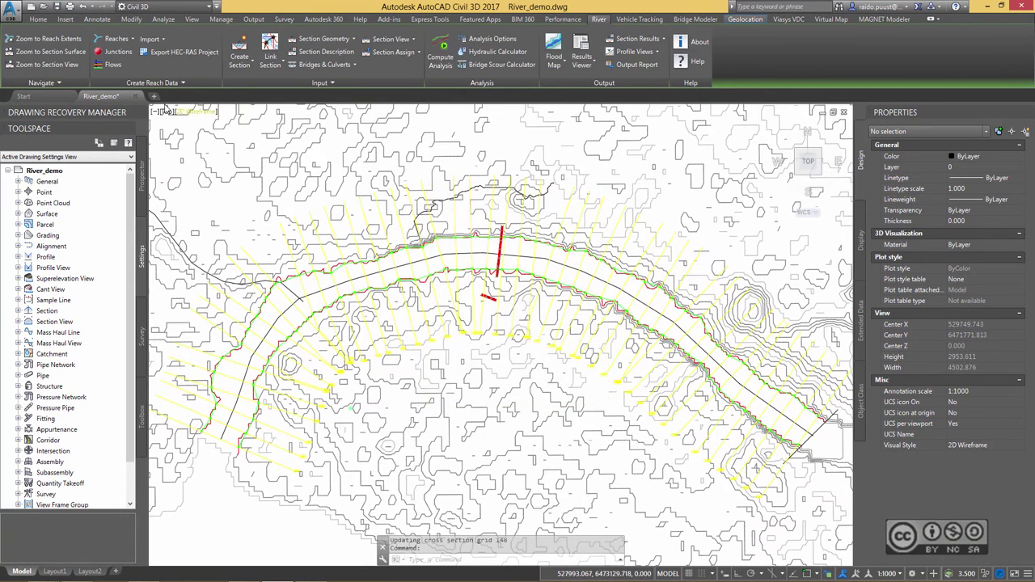
left_click(47, 64)
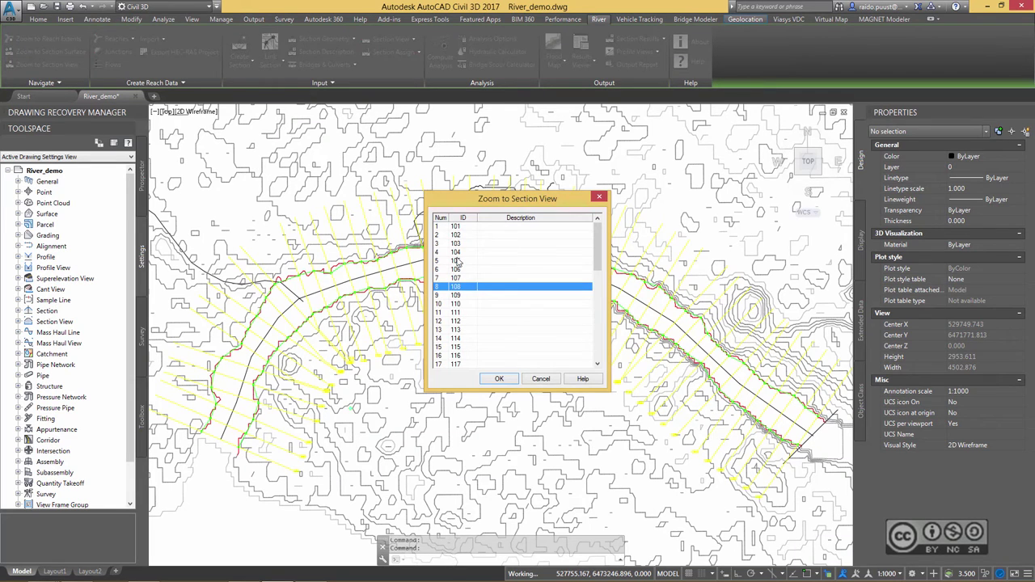
left_click(500, 379)
scroll(453, 339, "up", 5)
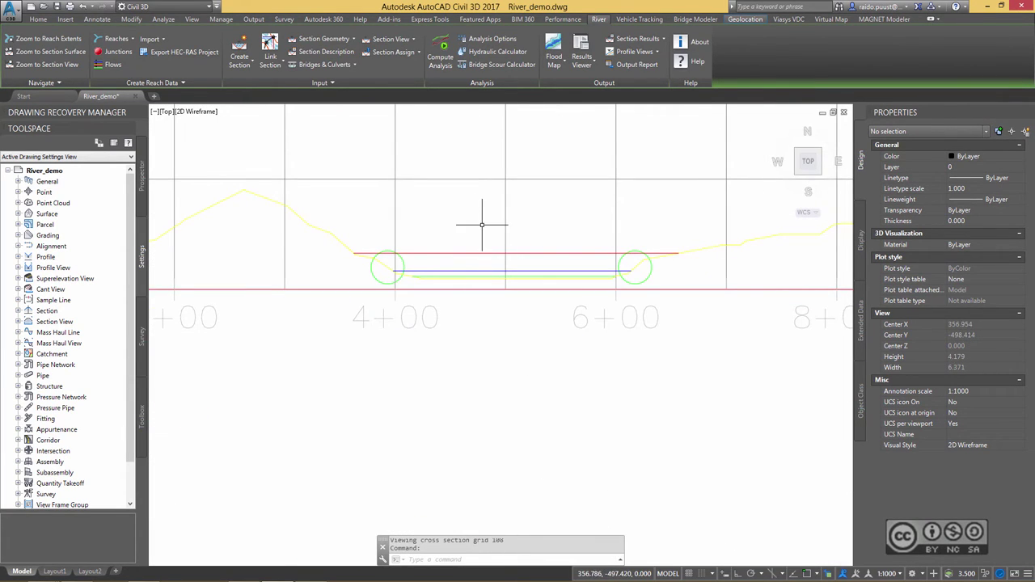
middle_click_drag(480, 224, 453, 243)
scroll(432, 240, "down", 6)
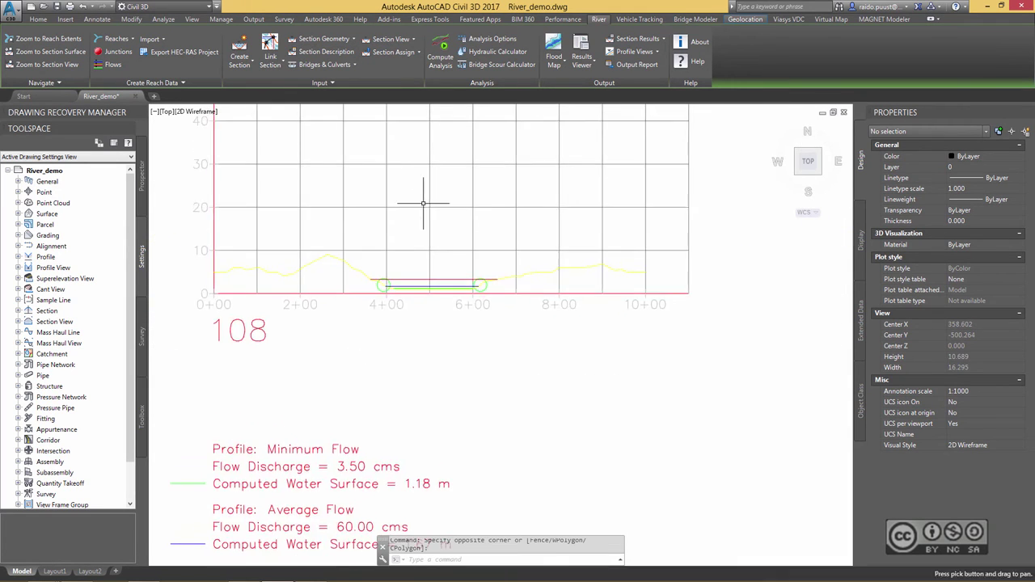
left_click(439, 463)
scroll(420, 384, "up", 4)
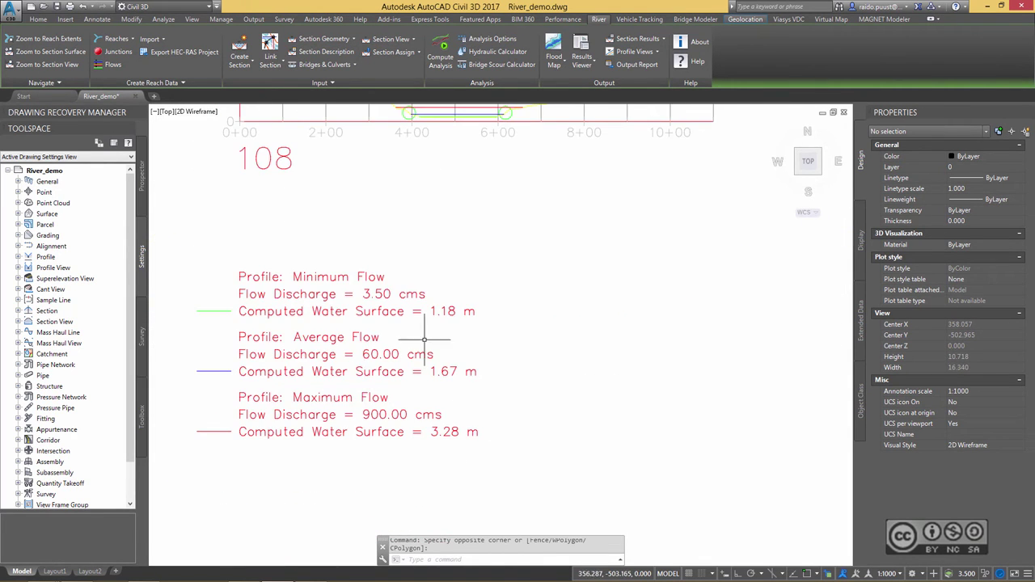
scroll(437, 364, "down", 4)
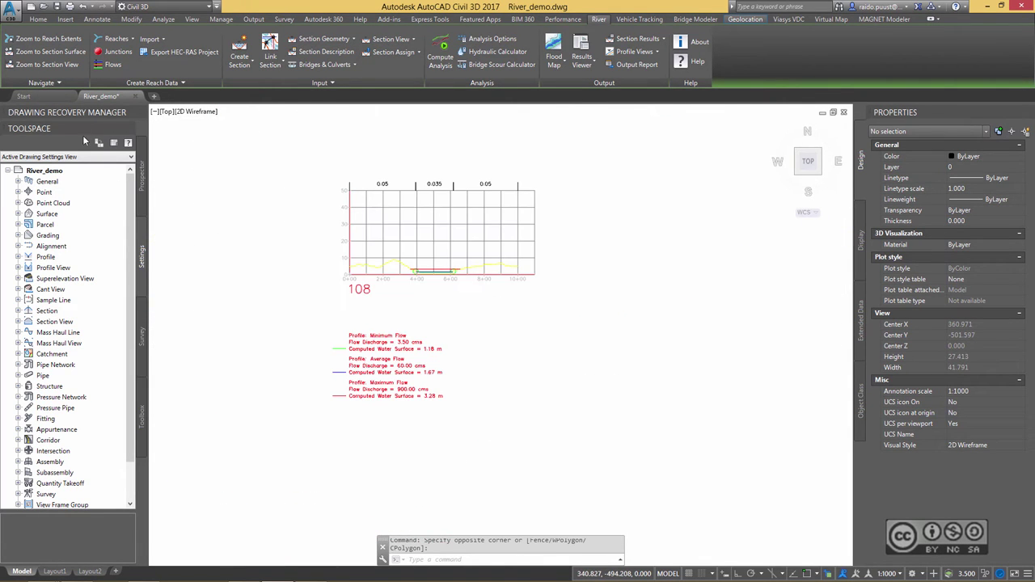
left_click(61, 39)
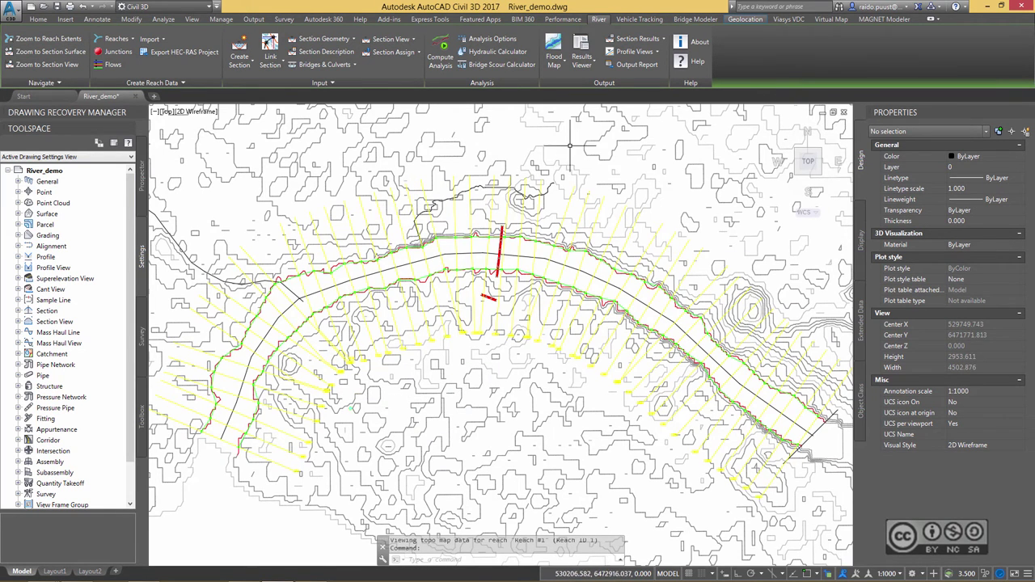
Step: Start a floodplain map and give profile 1's edge of water a SOLID green hatch
left_click(553, 65)
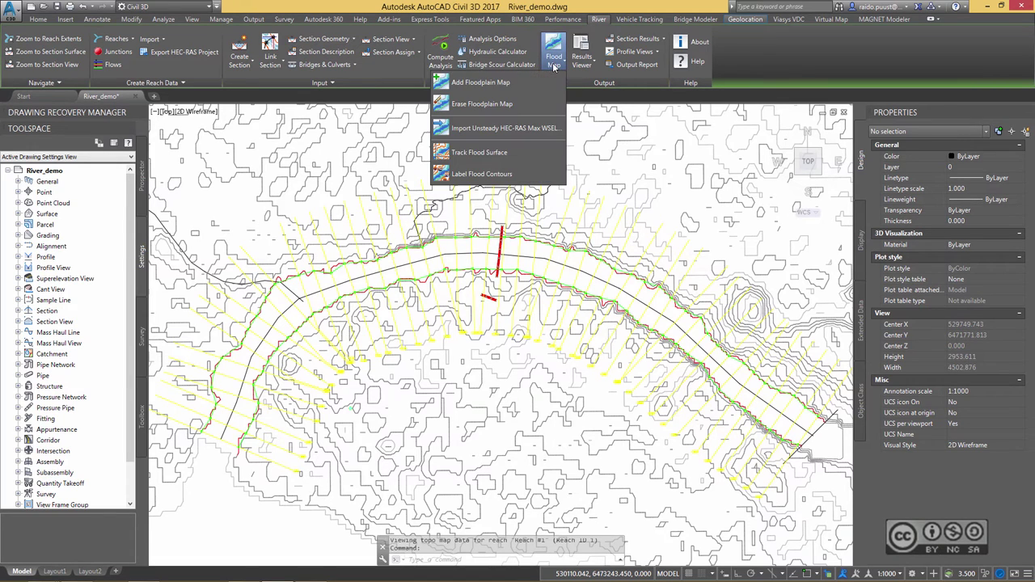
left_click(479, 84)
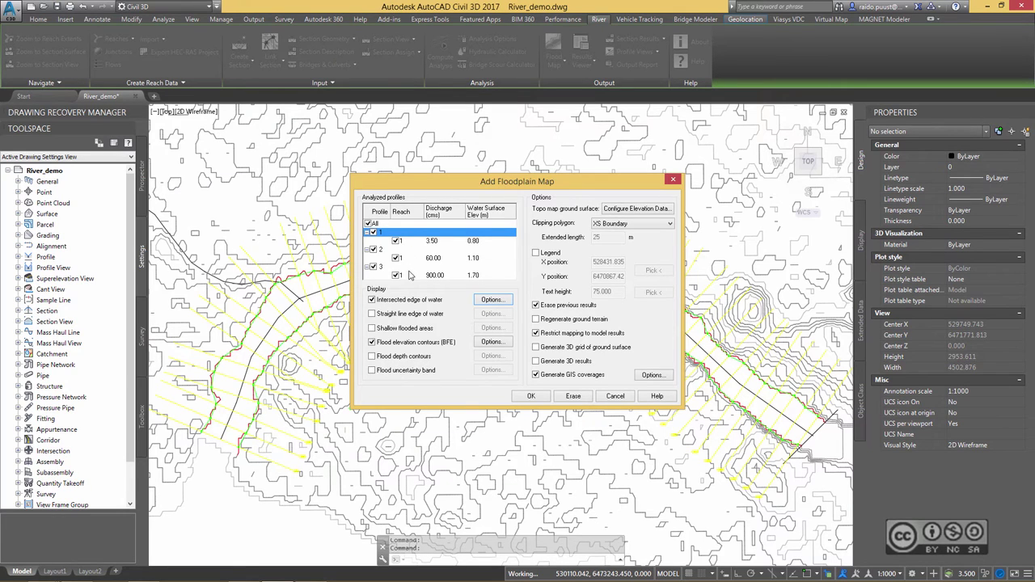
left_click(492, 300)
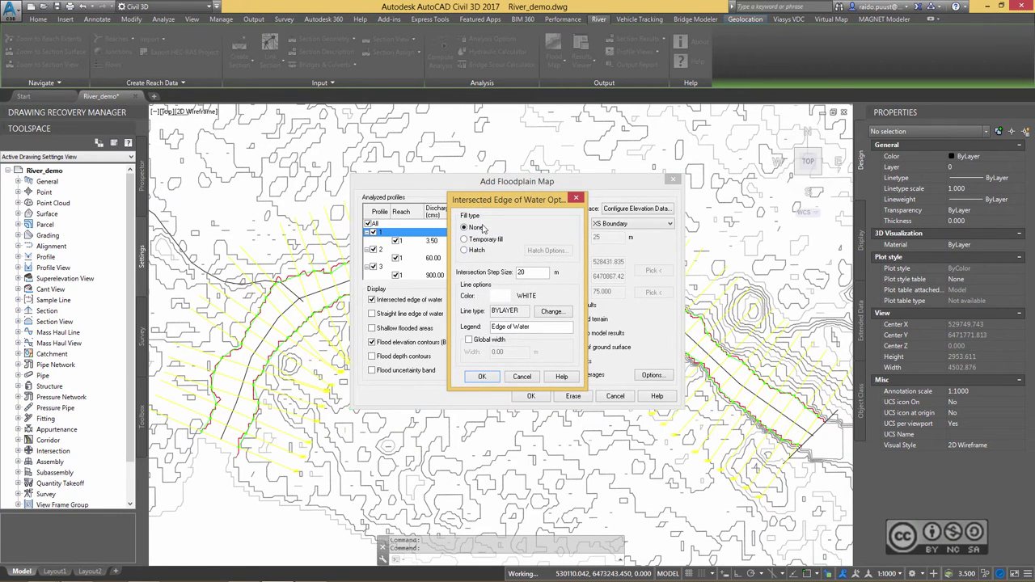
left_click(465, 250)
left_click(547, 250)
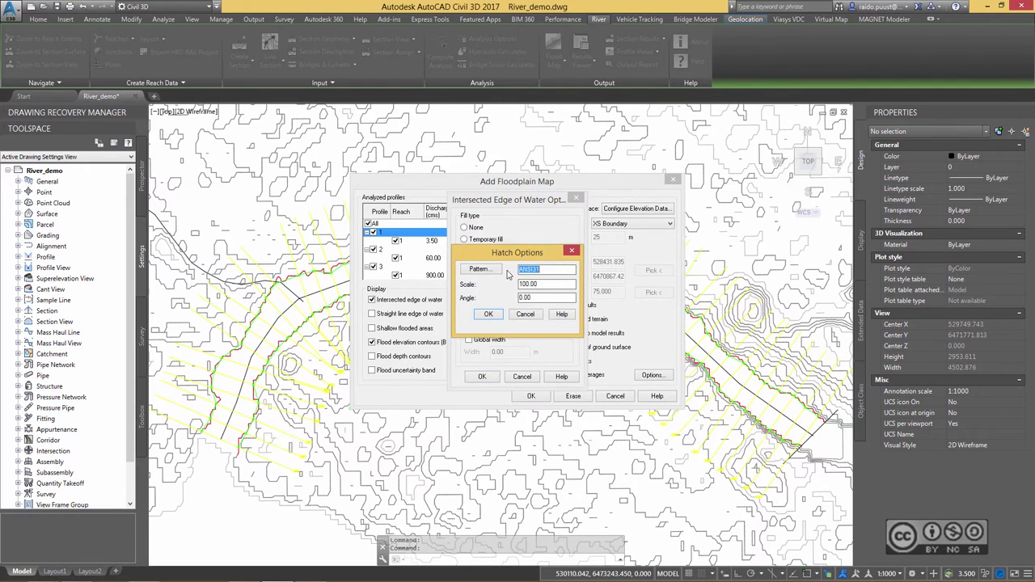
left_click(480, 269)
left_click(453, 238)
left_click(470, 369)
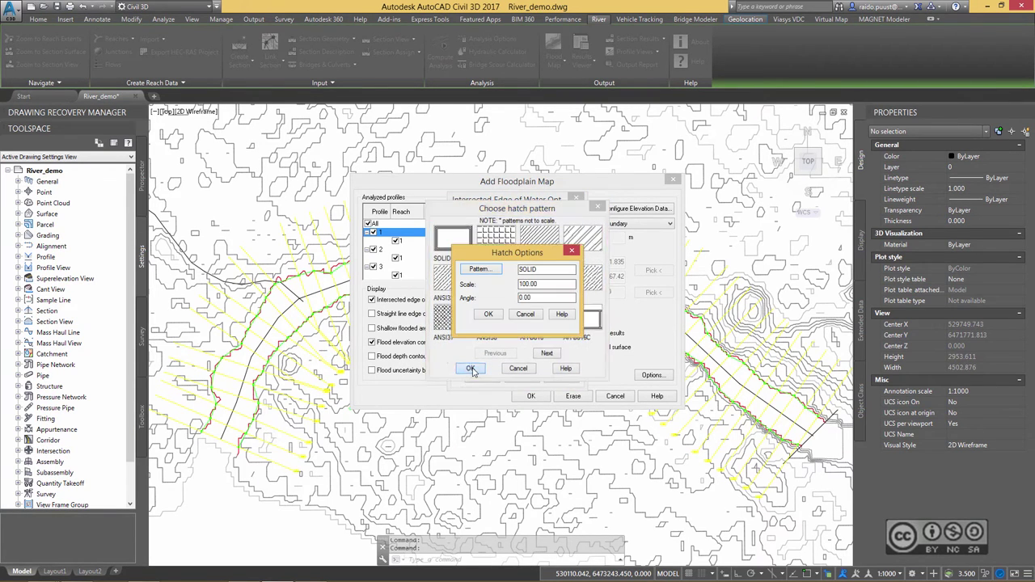
left_click(489, 313)
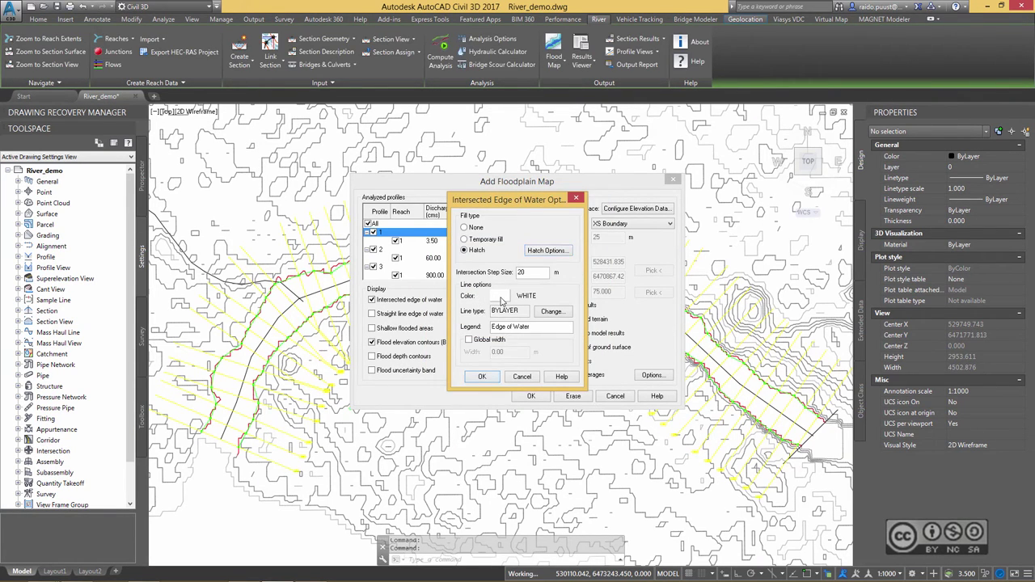
left_click(499, 297)
left_click(450, 303)
left_click(474, 377)
left_click(482, 377)
Step: Give profile 2's edge of water a solid cyan hatch
left_click(411, 251)
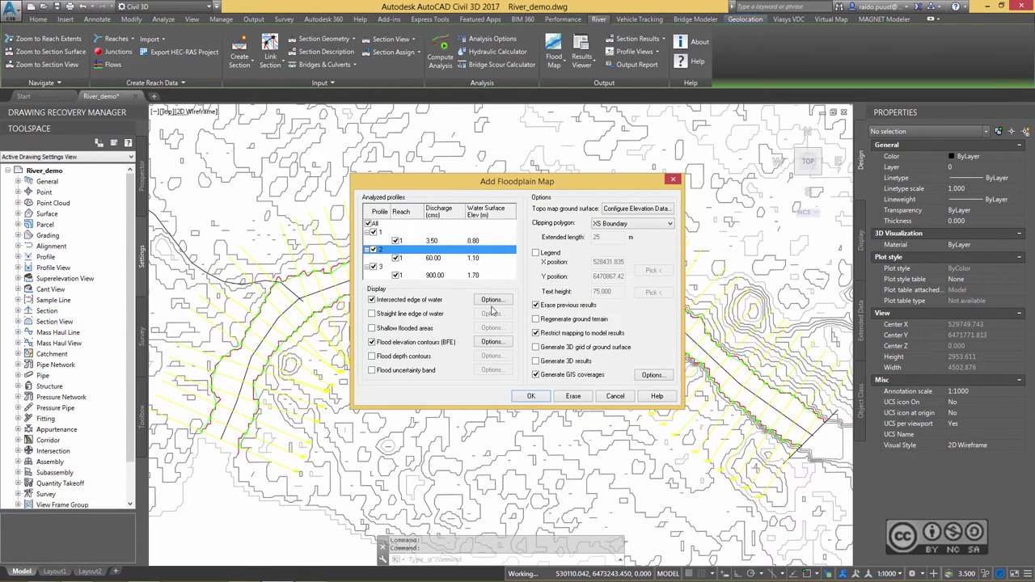
left_click(492, 300)
left_click(555, 250)
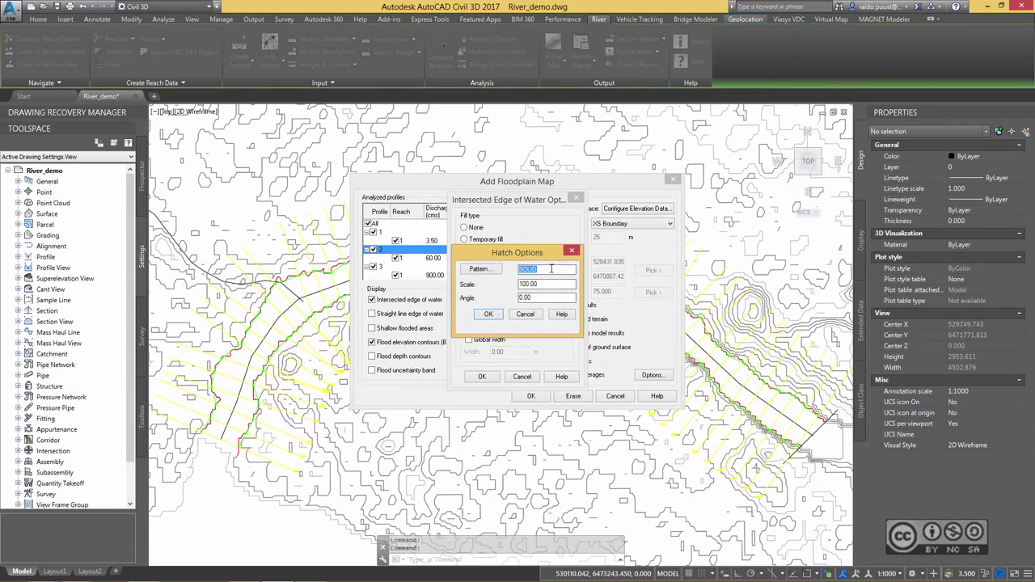
left_click(489, 314)
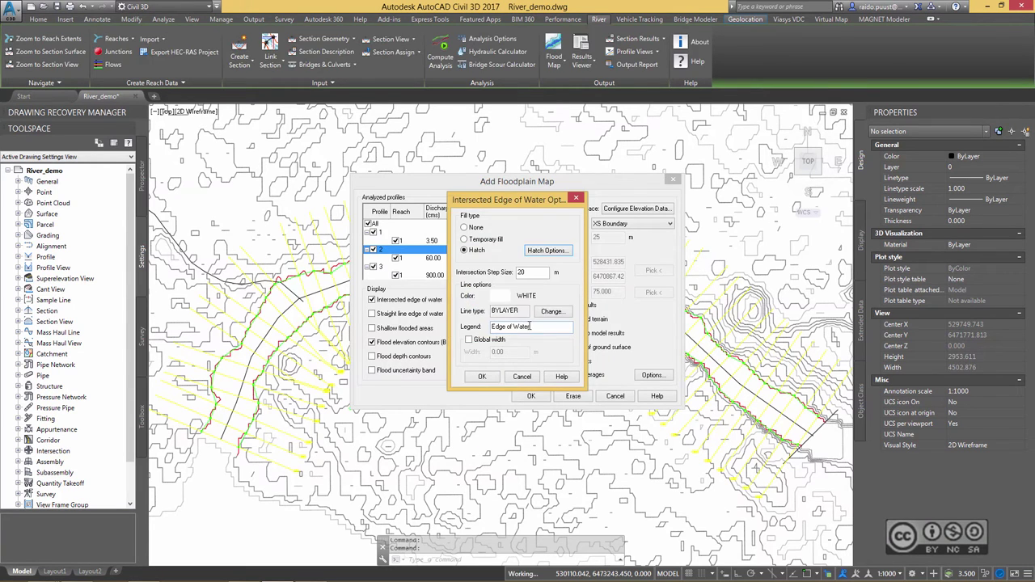
left_click(505, 302)
left_click(463, 310)
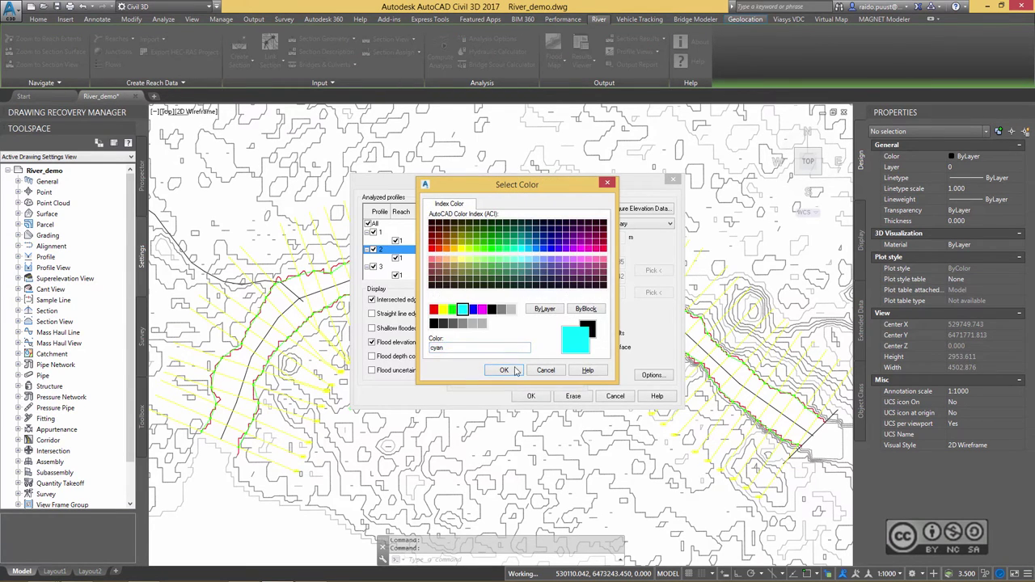
left_click(504, 369)
left_click(465, 372)
Step: Give profile 3's edge of water a solid red hatch
left_click(414, 268)
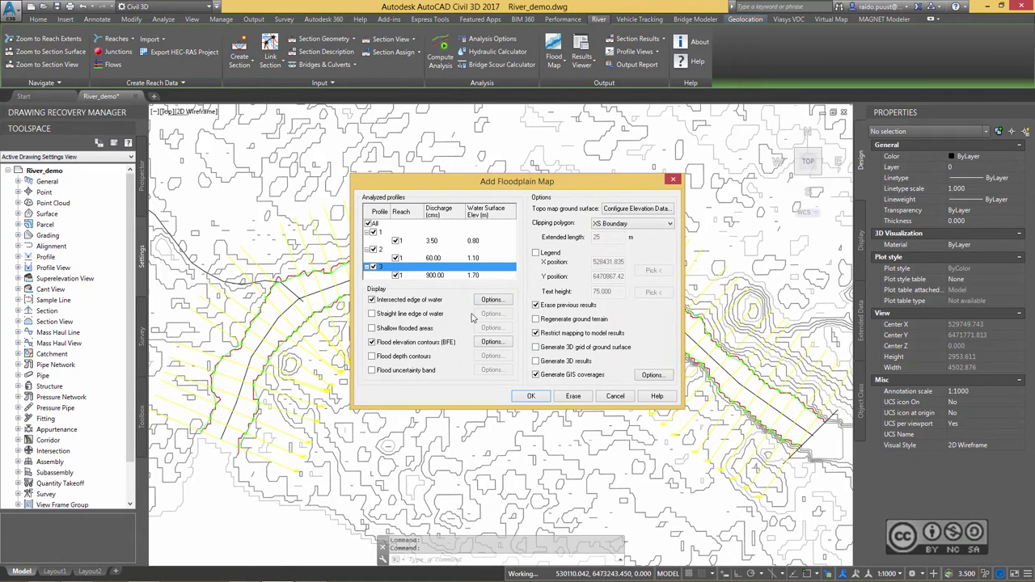
left_click(492, 300)
left_click(505, 302)
left_click(434, 309)
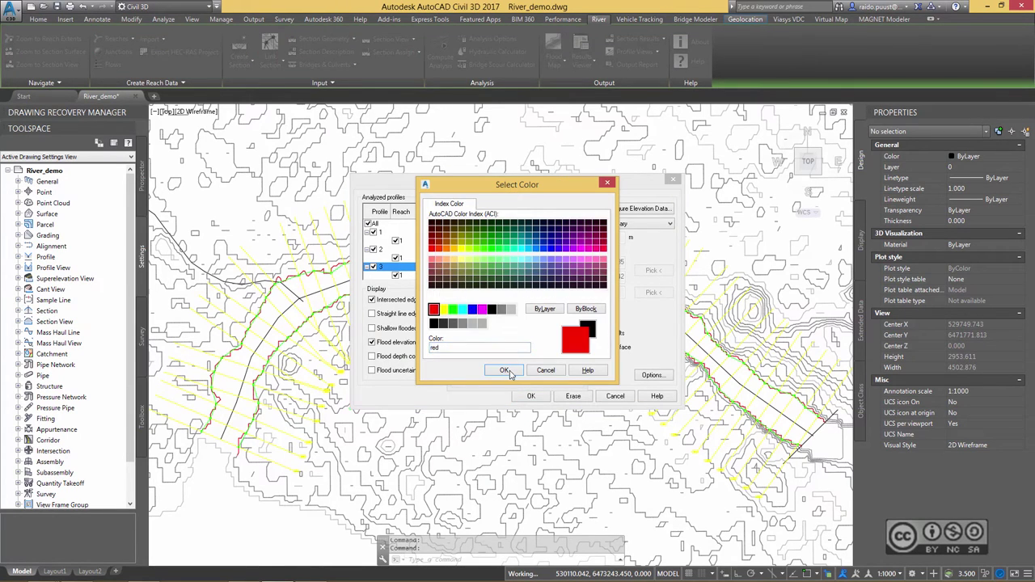
left_click(504, 369)
left_click(482, 378)
Step: Include the intersected edge of water, place a legend at a picked drawing point, and generate the map
left_click(372, 299)
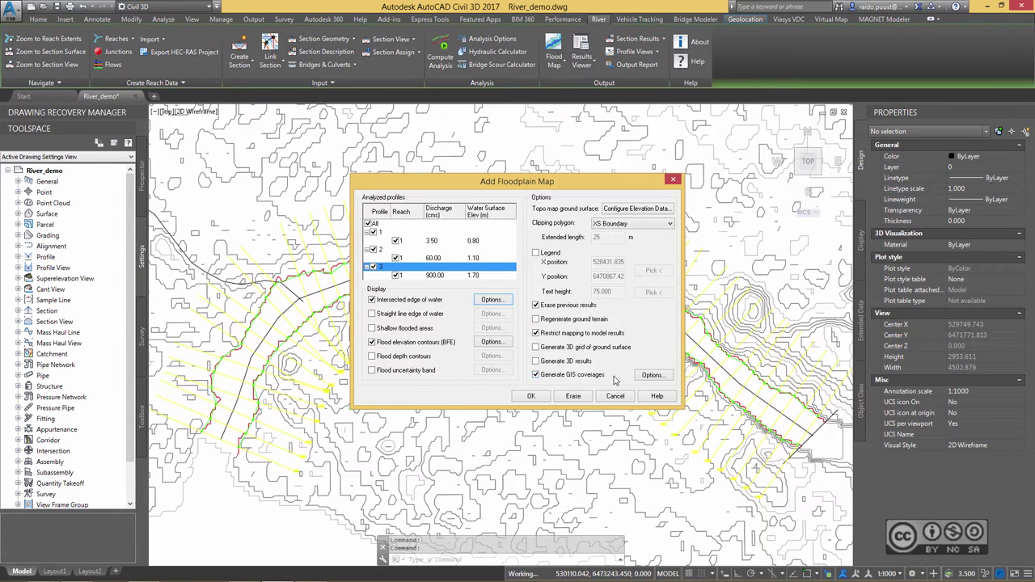
left_click(659, 377)
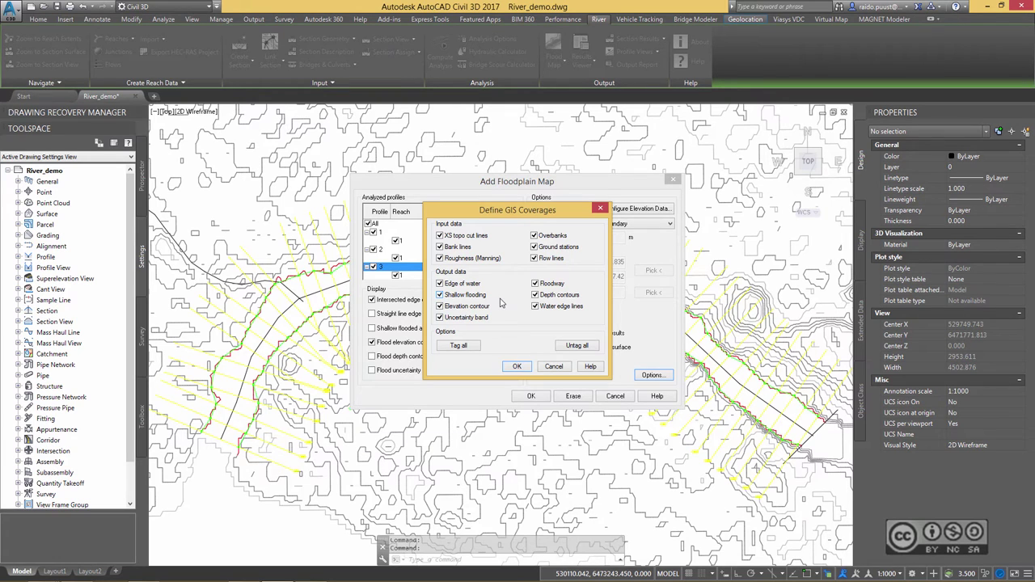
left_click(557, 368)
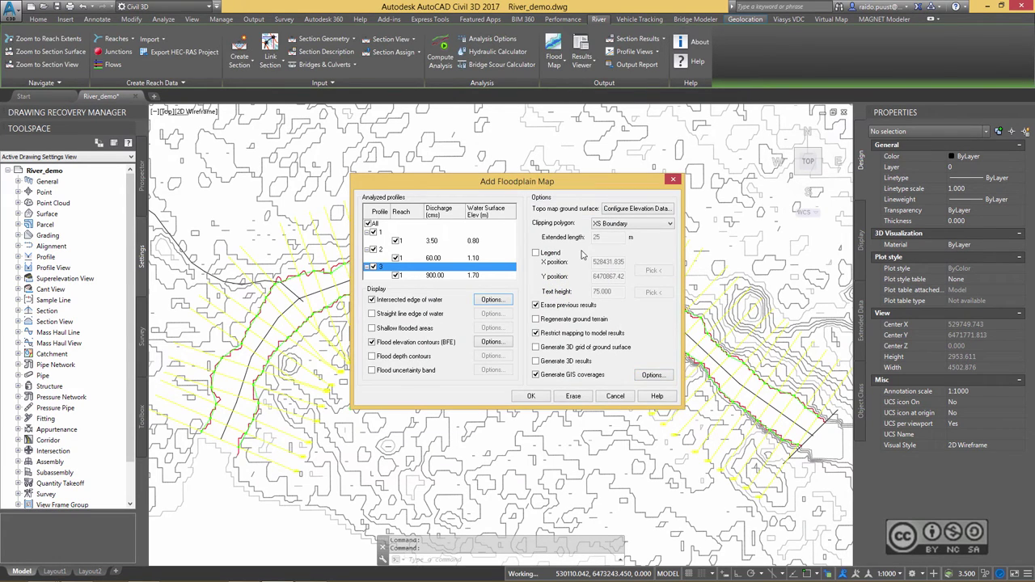
left_click(537, 253)
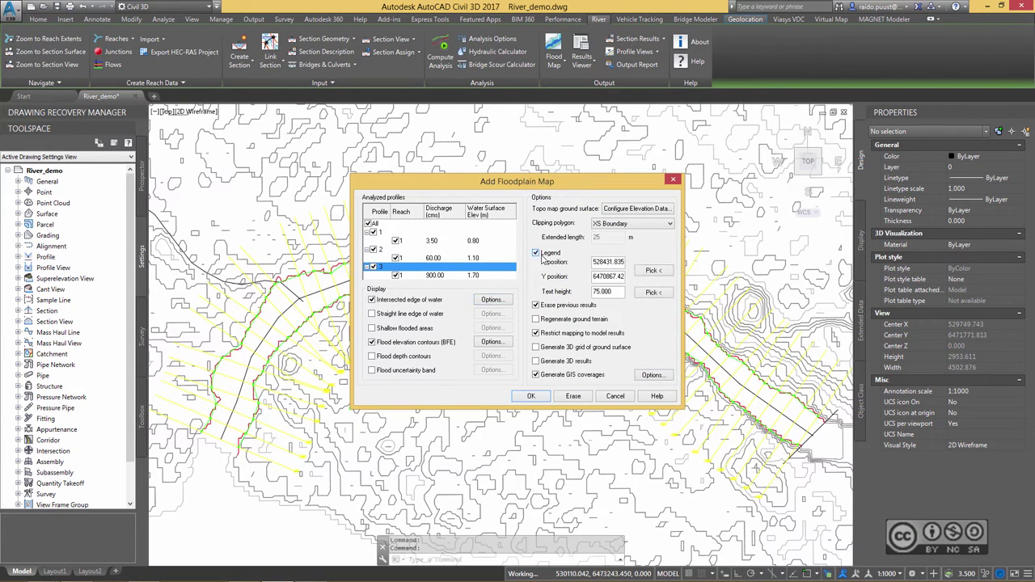
left_click(654, 270)
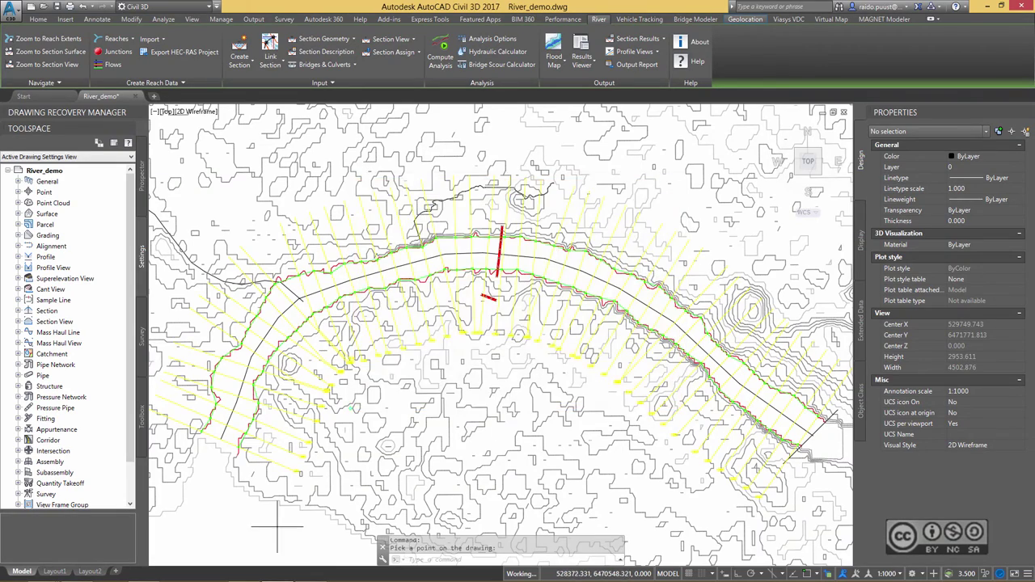
left_click(212, 416)
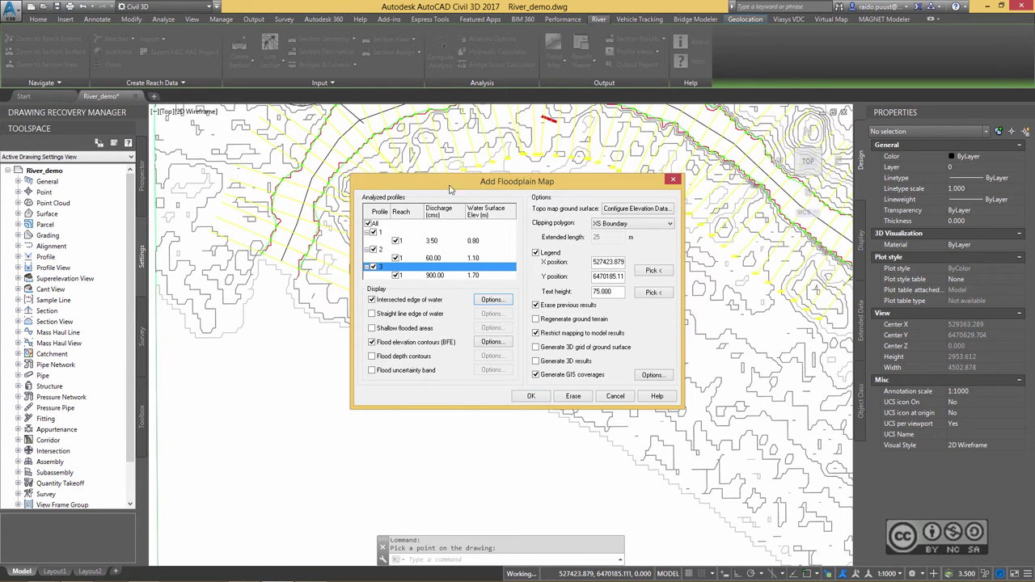
left_click(532, 395)
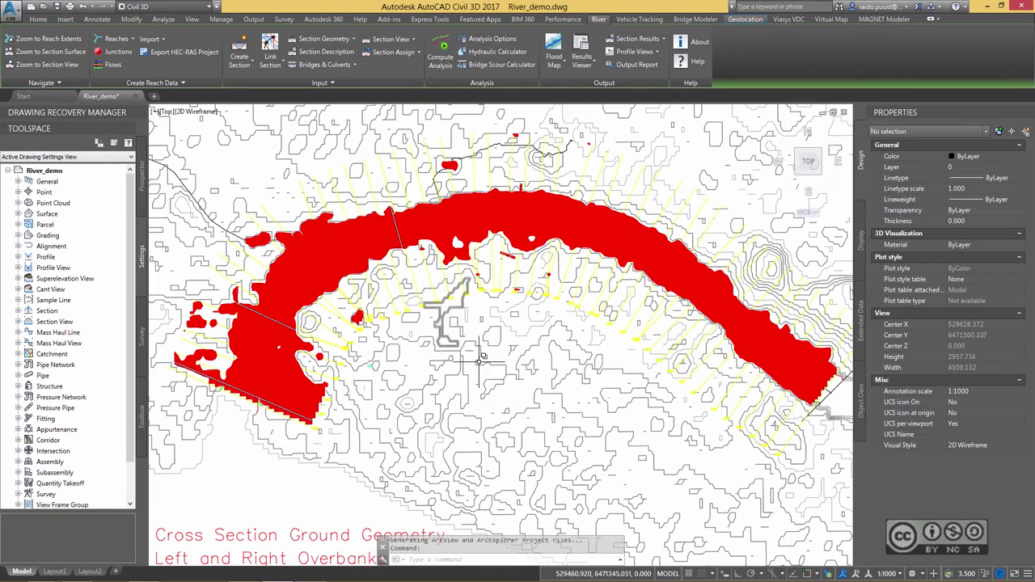
Step: Hide the red floodplain hatch to compare the smaller cyan flood extent beneath it
left_click(527, 209)
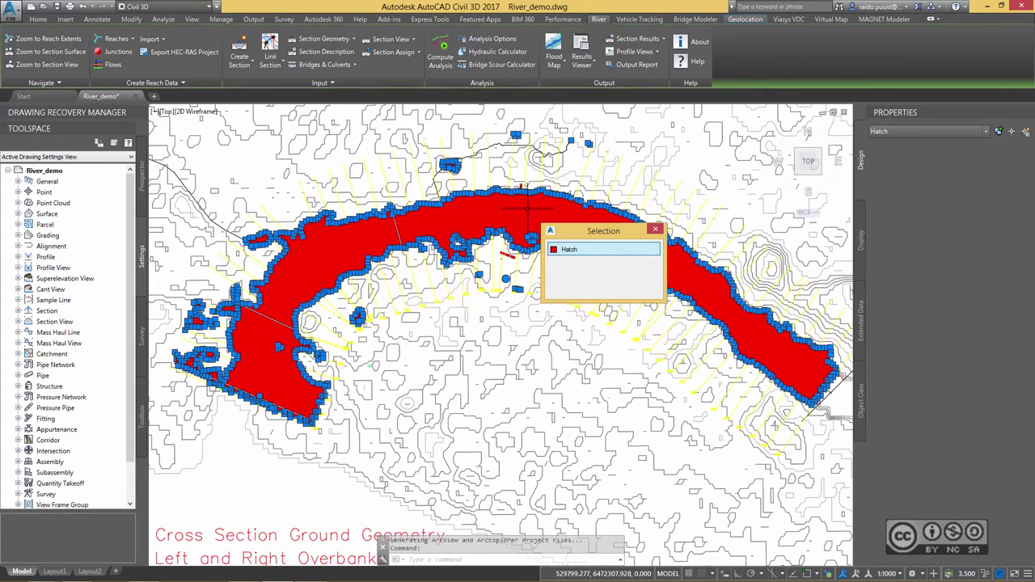
right_click(511, 340)
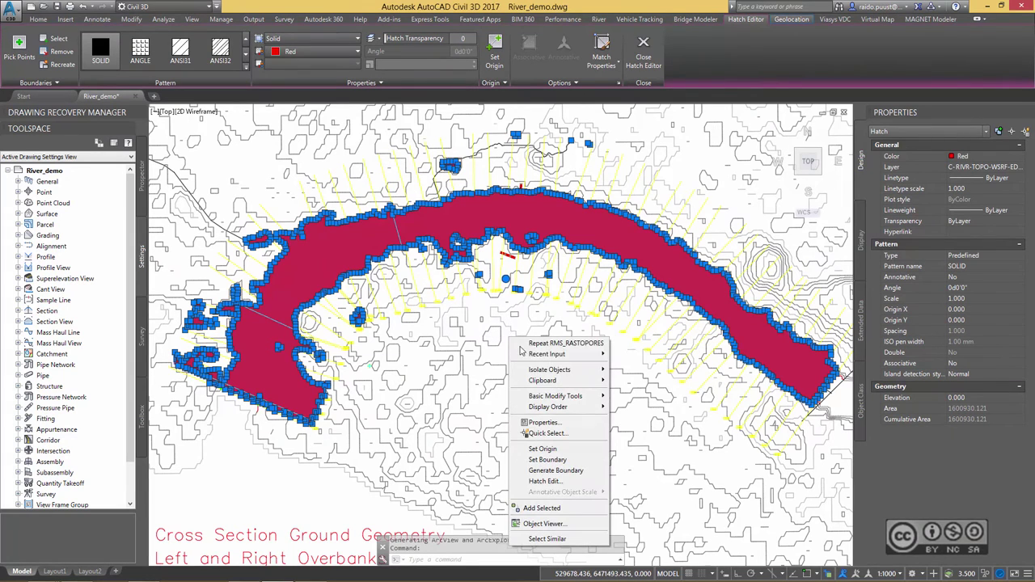
mouse_move(546, 370)
left_click(453, 382)
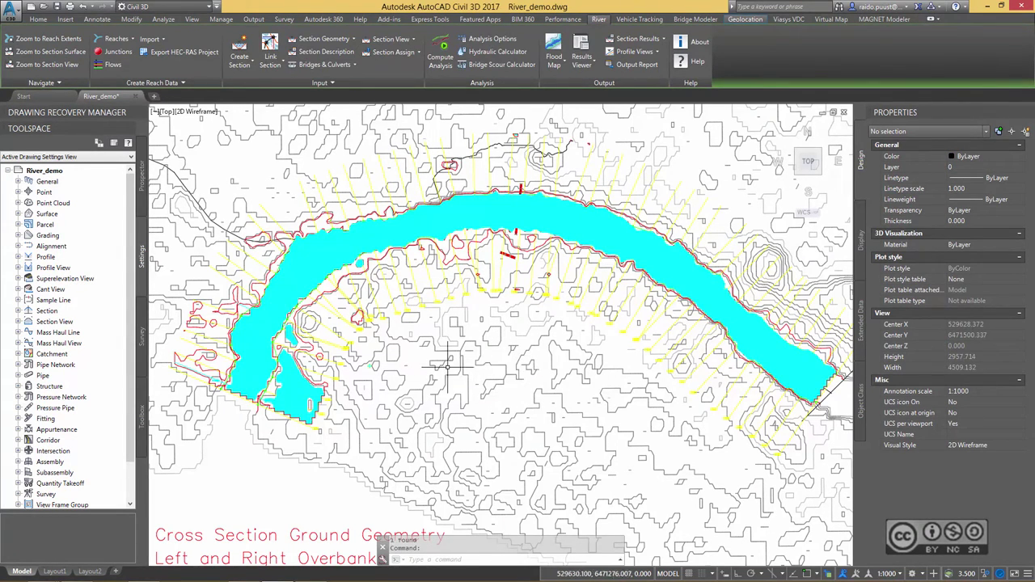
left_click(502, 290)
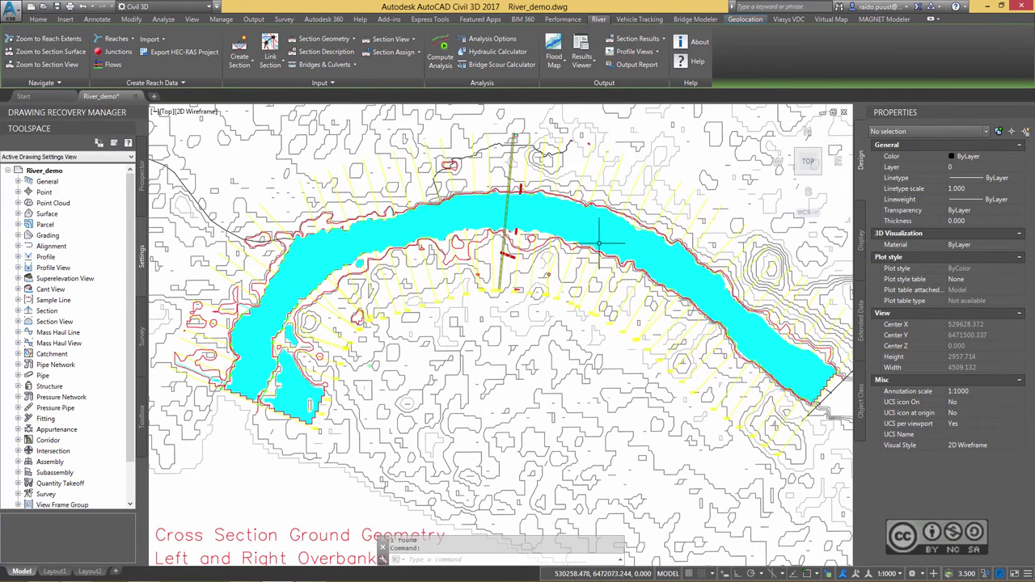
left_click(496, 375)
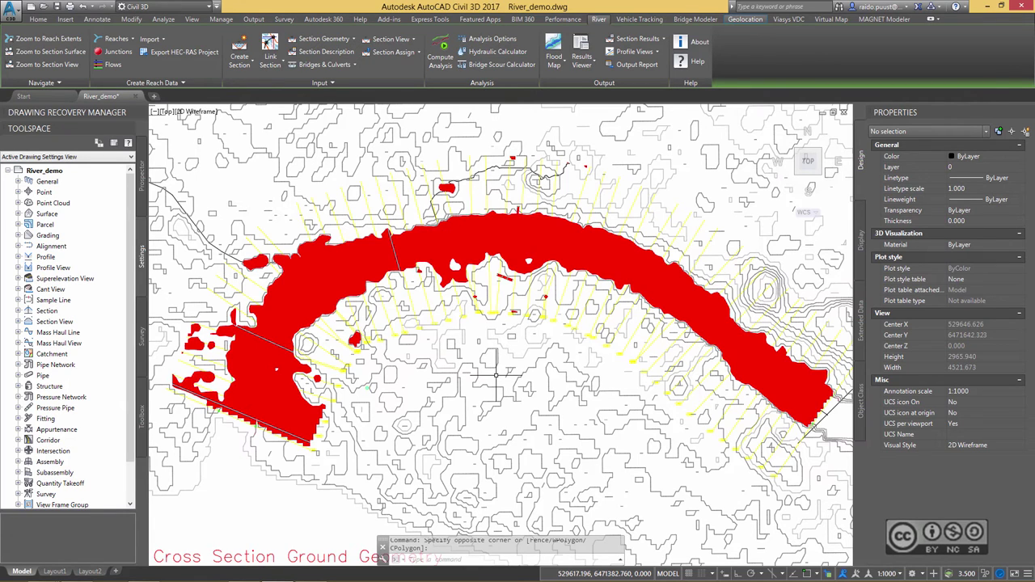
Step: Start a new floodplain map with profiles 1 and 2 excluded, keeping only profile 3
left_click(554, 63)
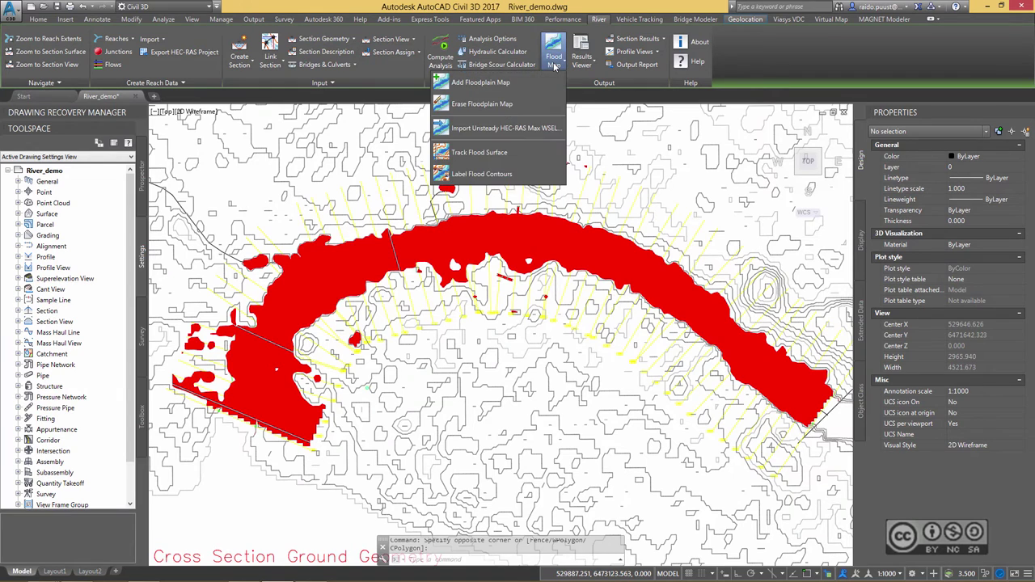
left_click(481, 82)
left_click(361, 230)
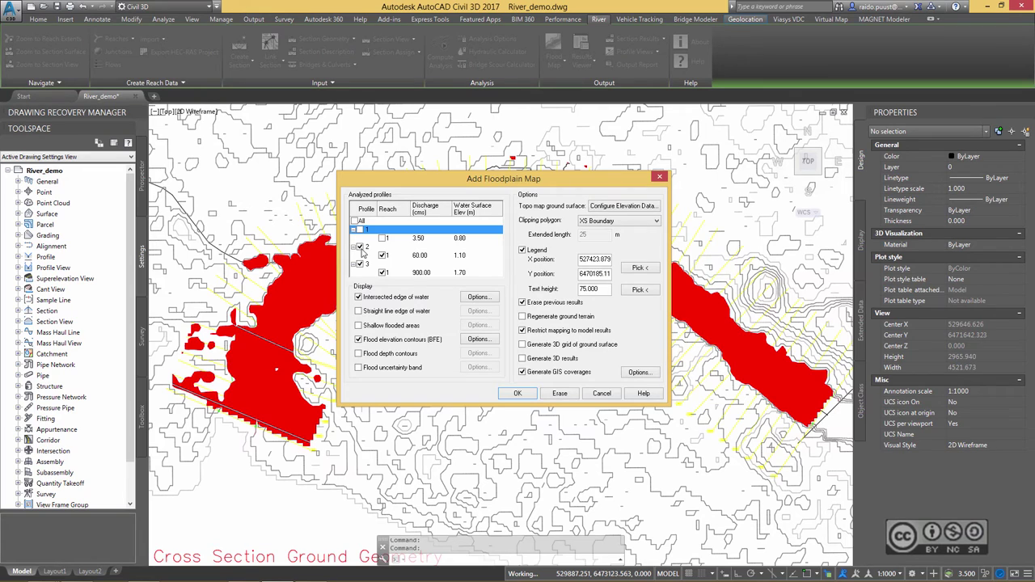
left_click(361, 247)
left_click(380, 263)
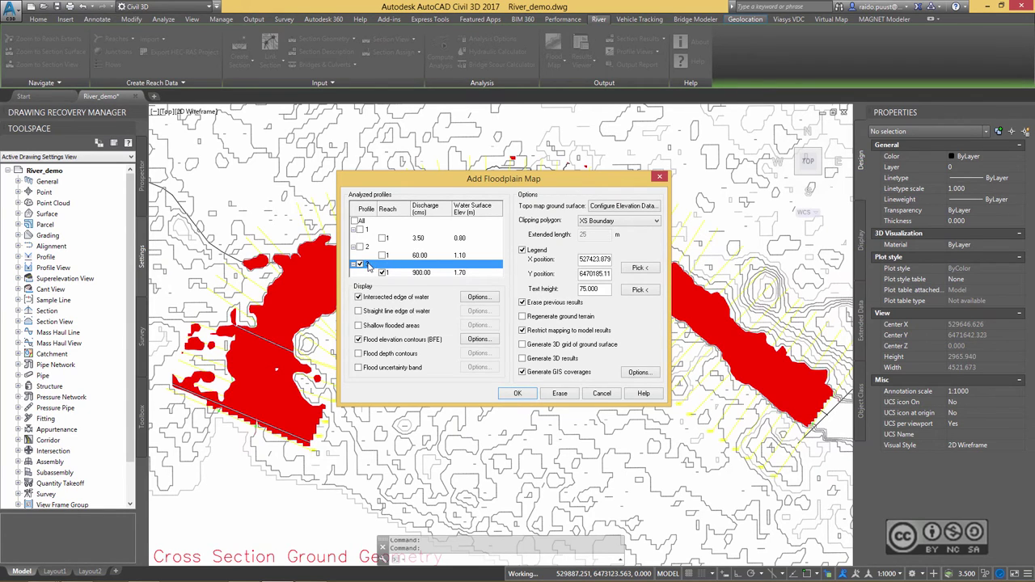
Step: Add a solid-hatched flood uncertainty band and regenerate the map
left_click(362, 370)
left_click(479, 368)
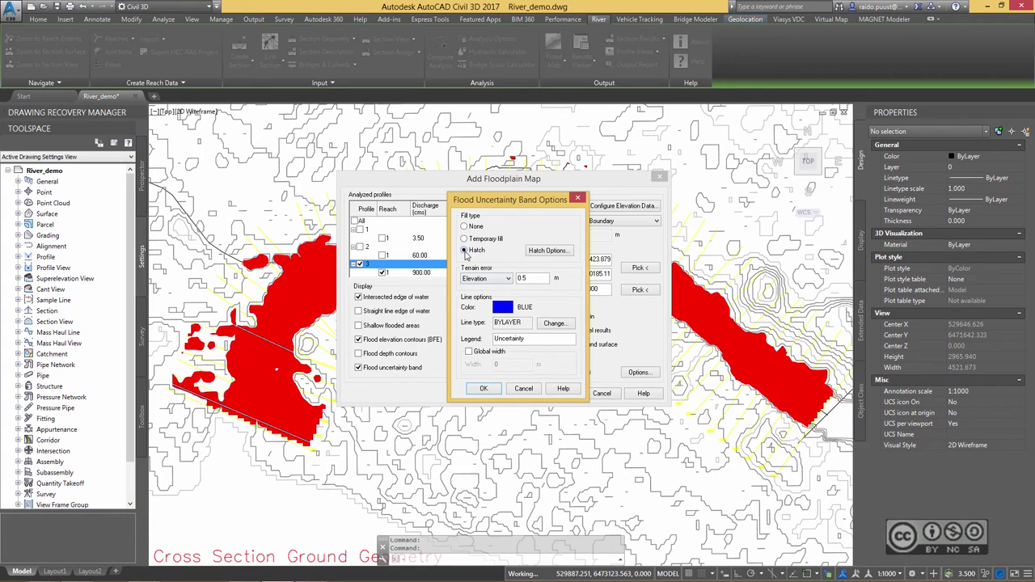
left_click(548, 251)
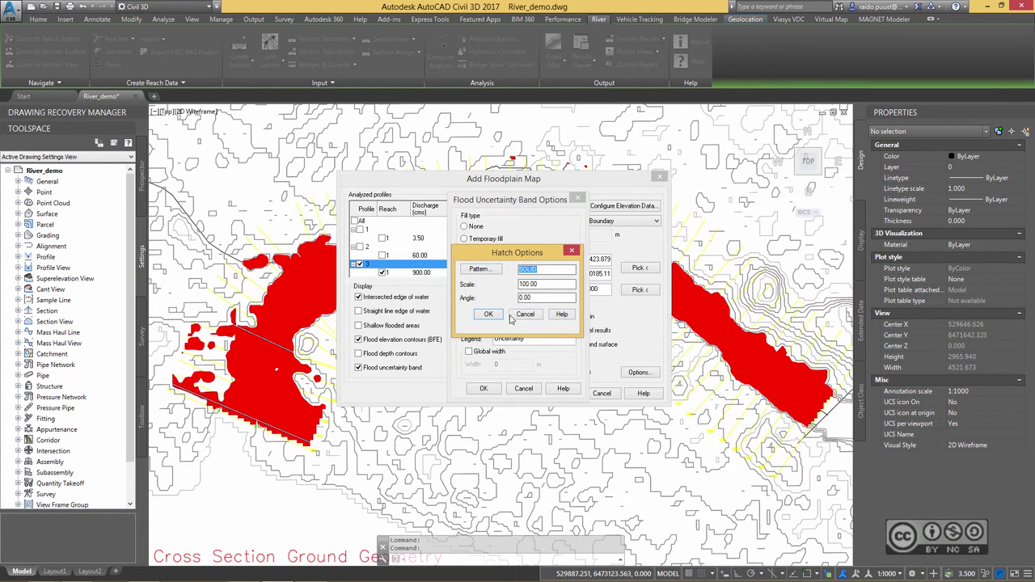
left_click(522, 315)
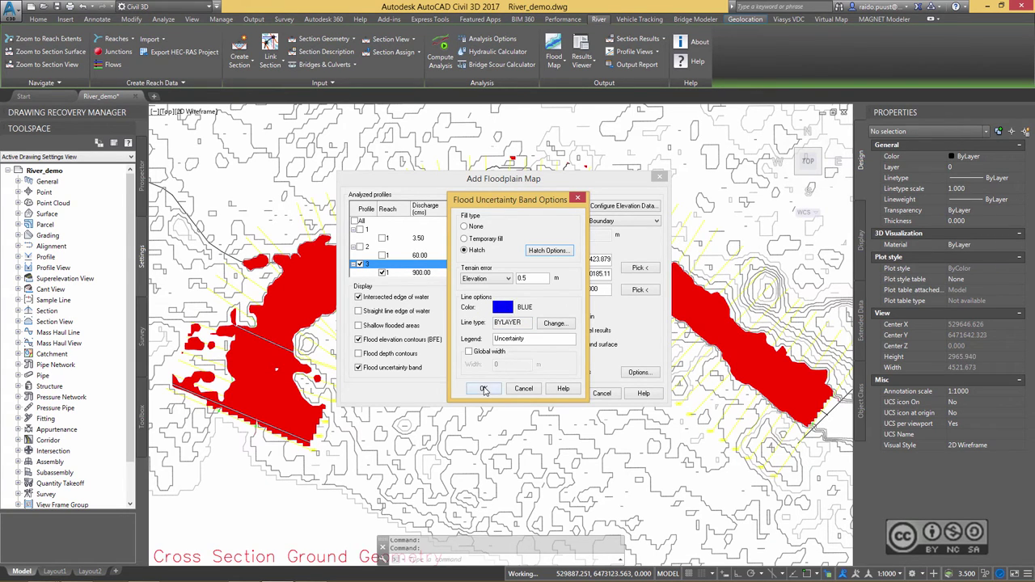
left_click(484, 388)
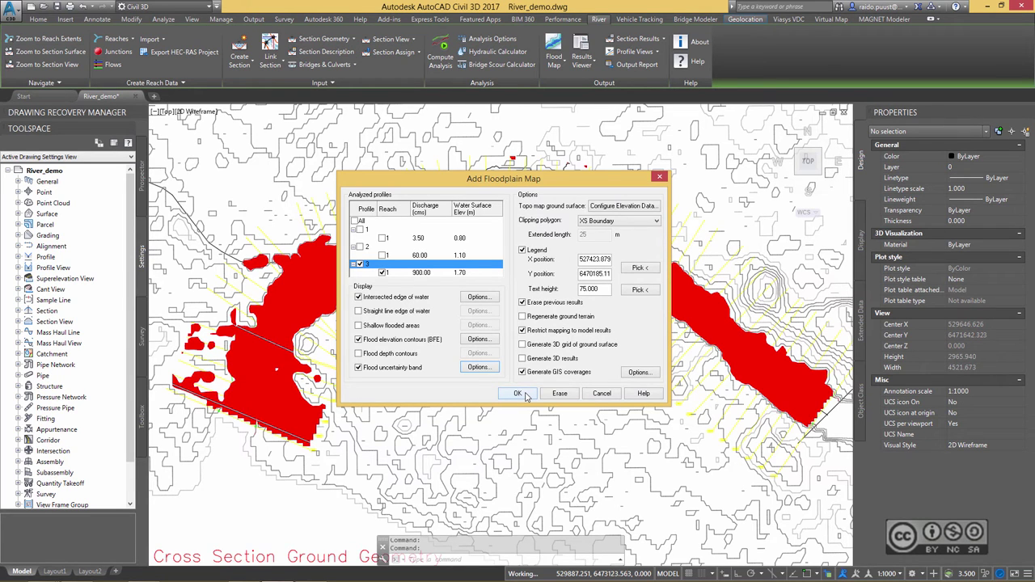
left_click(522, 394)
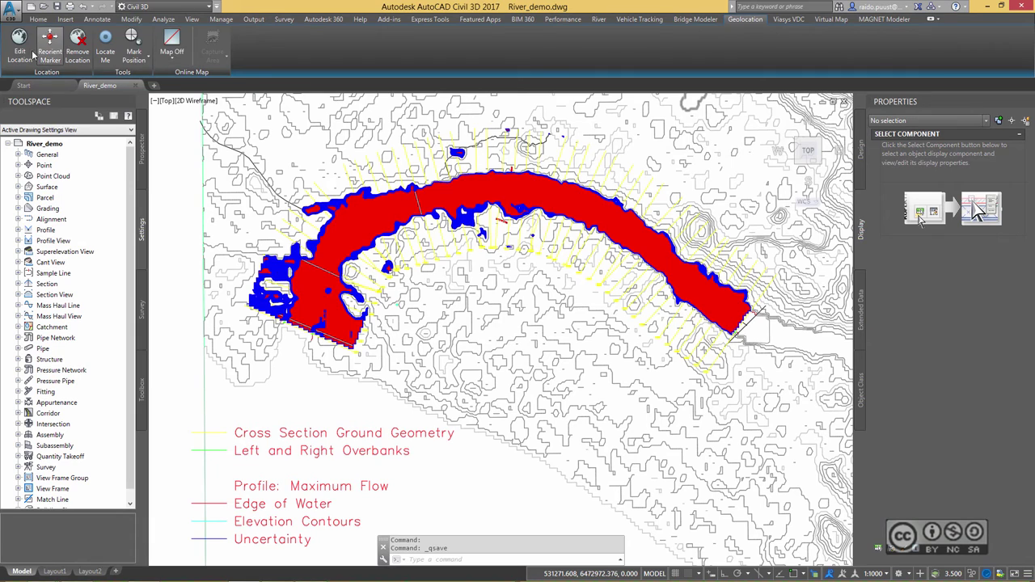
Step: Switch the online background map to aerial imagery
left_click(173, 61)
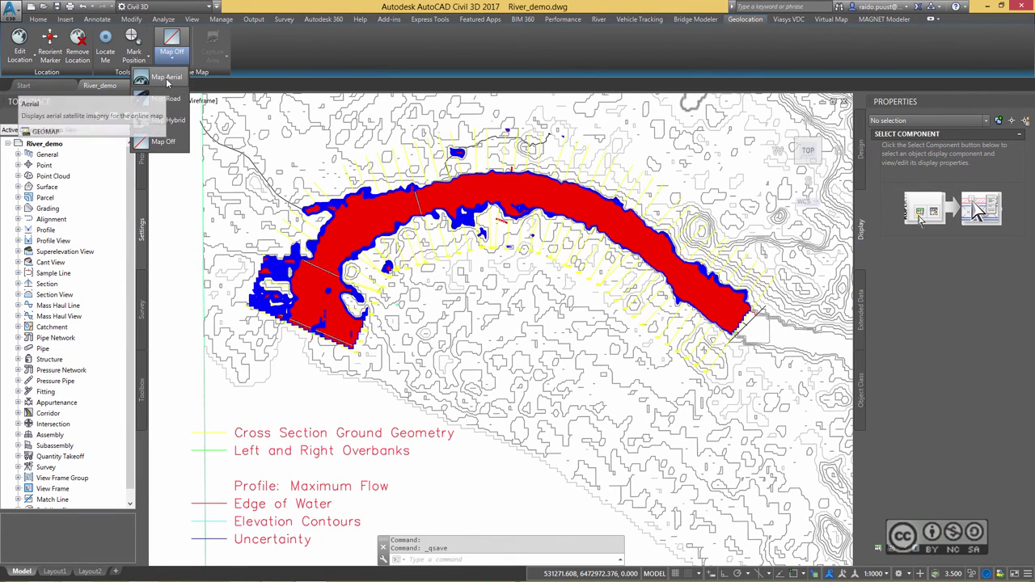
left_click(169, 103)
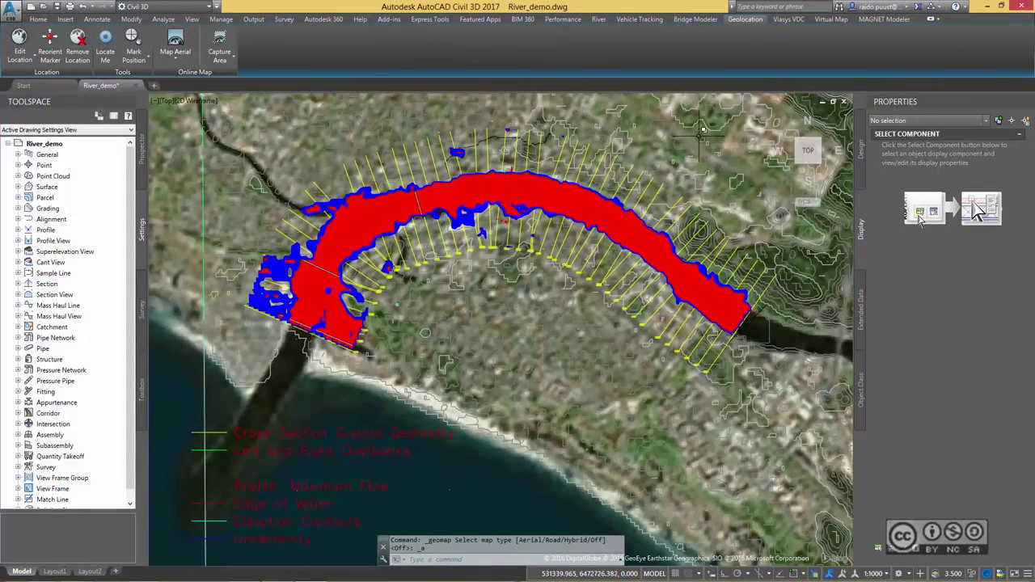
middle_click_drag(522, 304, 531, 346)
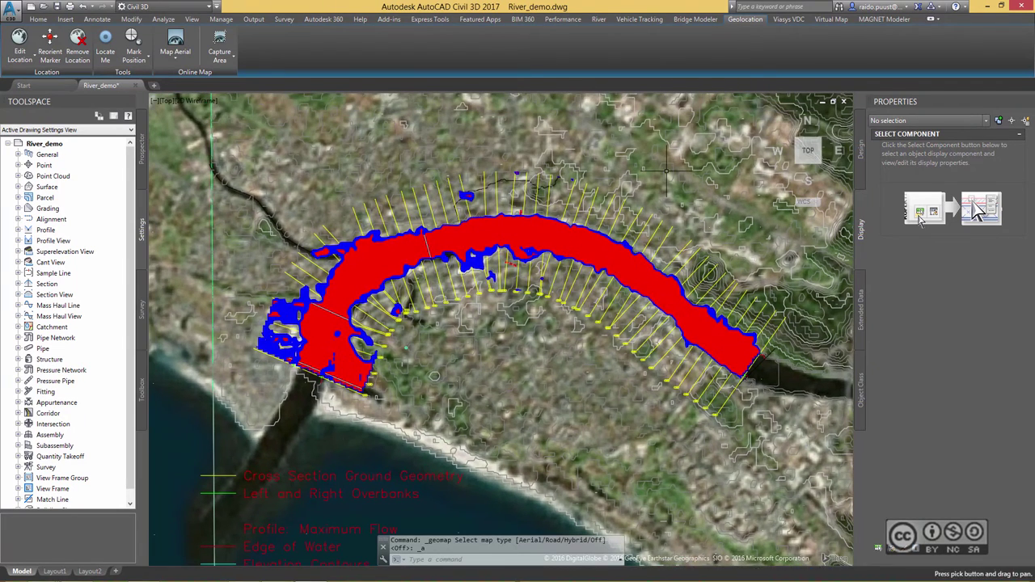
Step: Freeze the C-TOPO-MINR and C-TOPO-MAJR contour layers
left_click(534, 348)
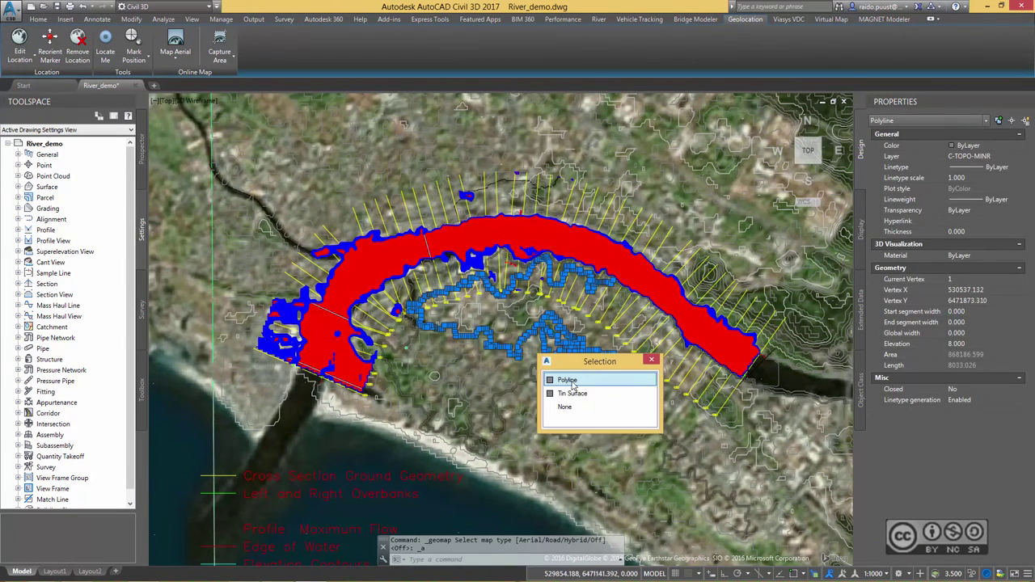
left_click(571, 381)
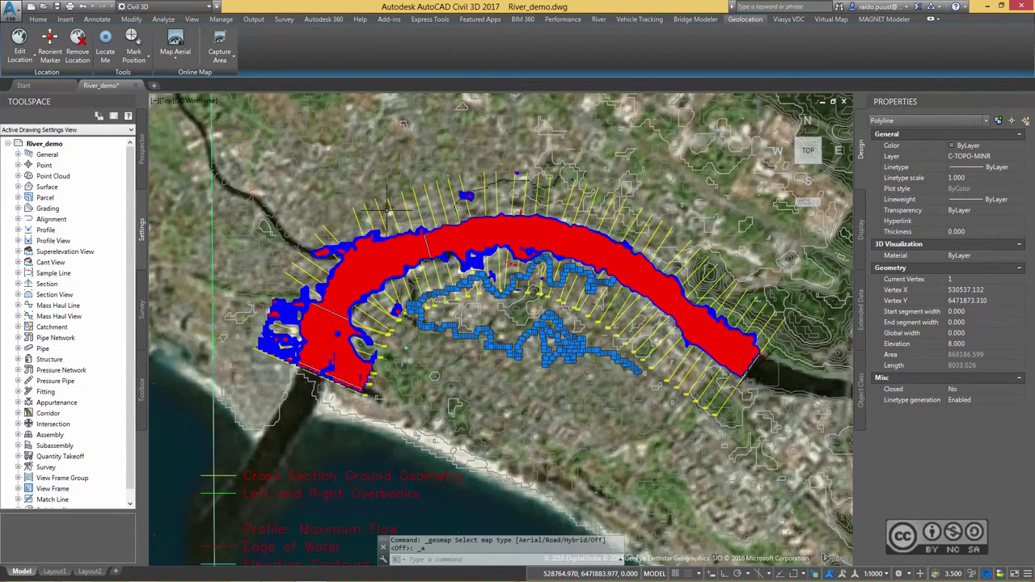
left_click(38, 19)
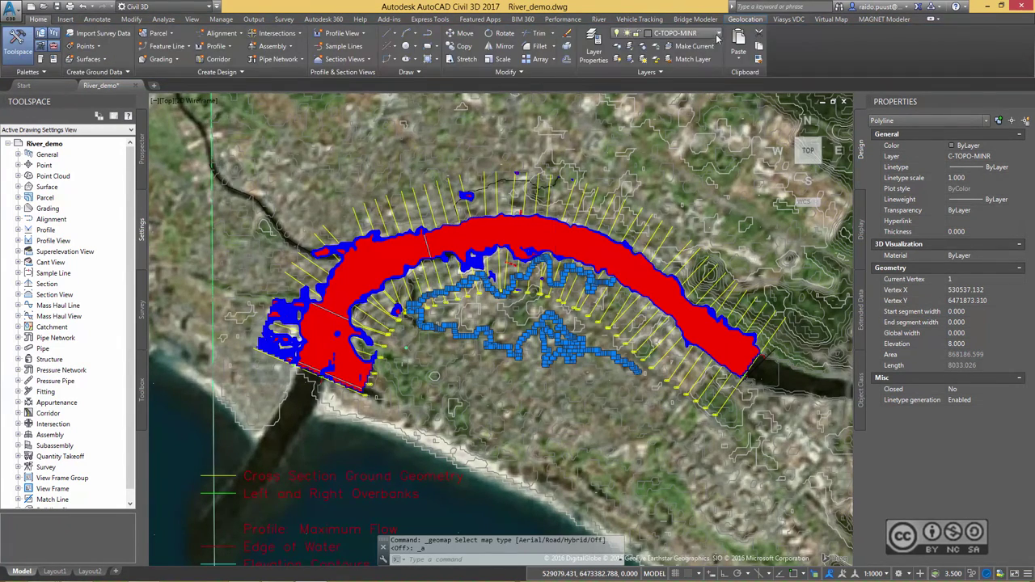
left_click(680, 33)
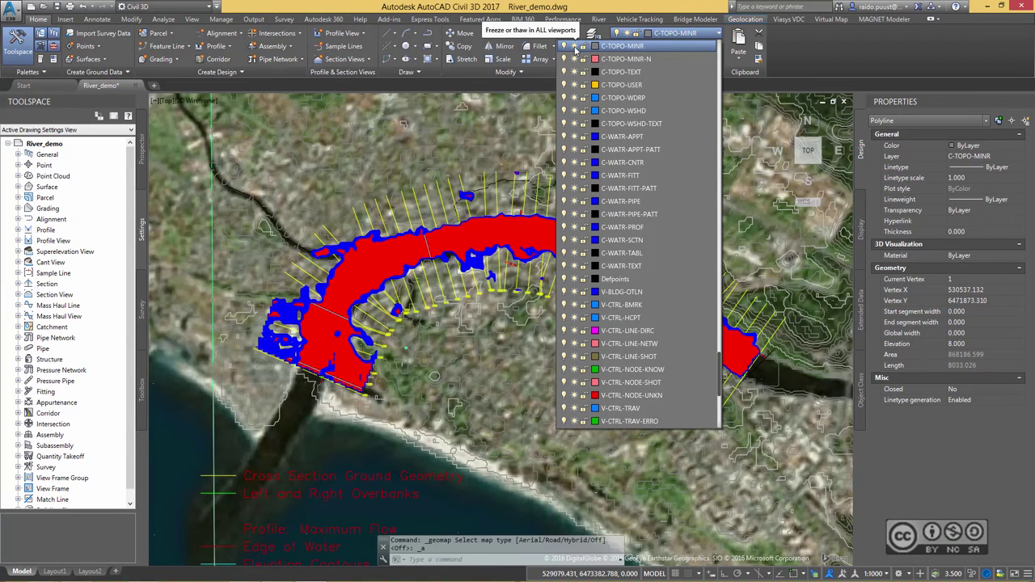
left_click(575, 46)
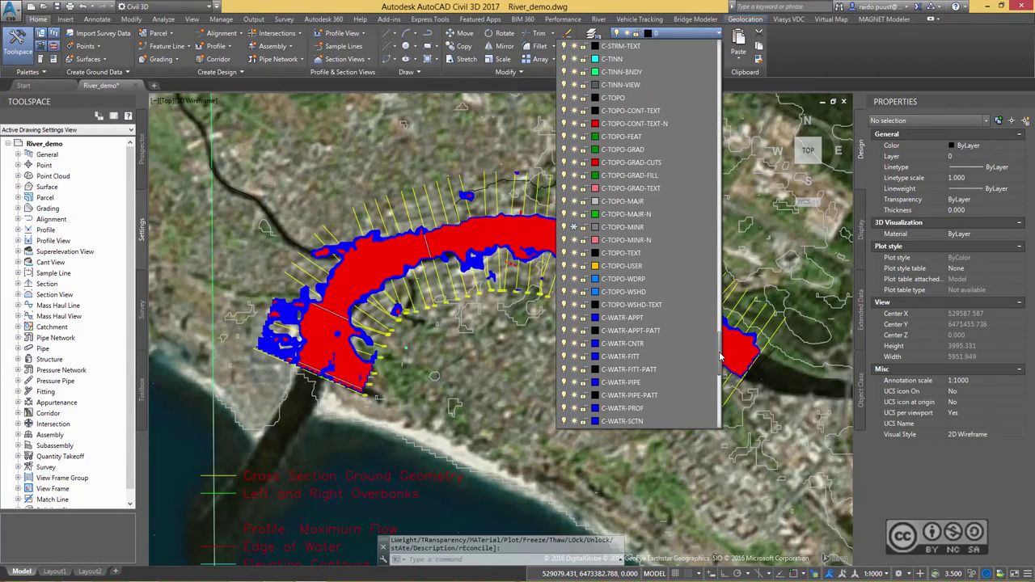
scroll(618, 217, "up", 5)
left_click(574, 215)
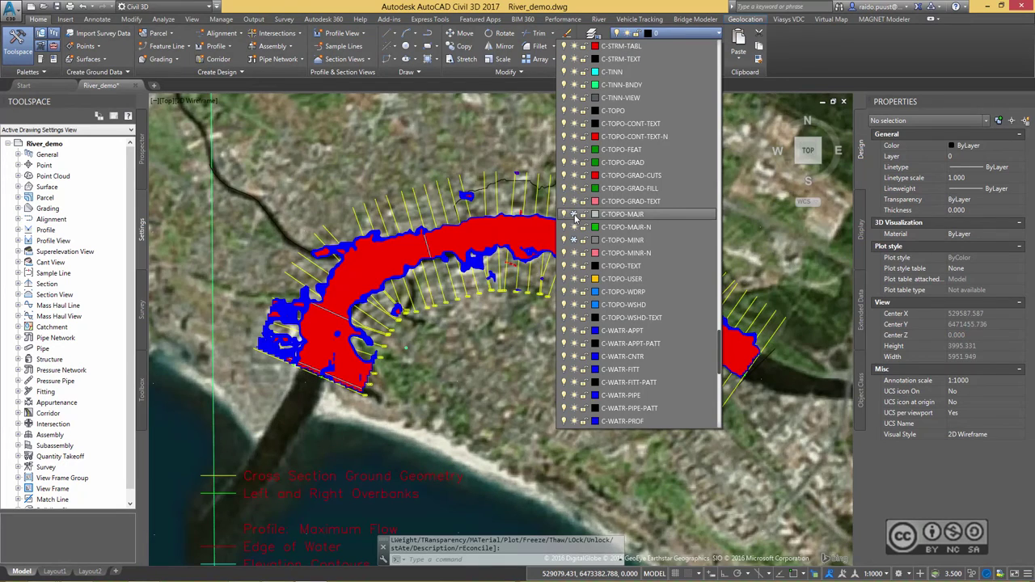
left_click(657, 146)
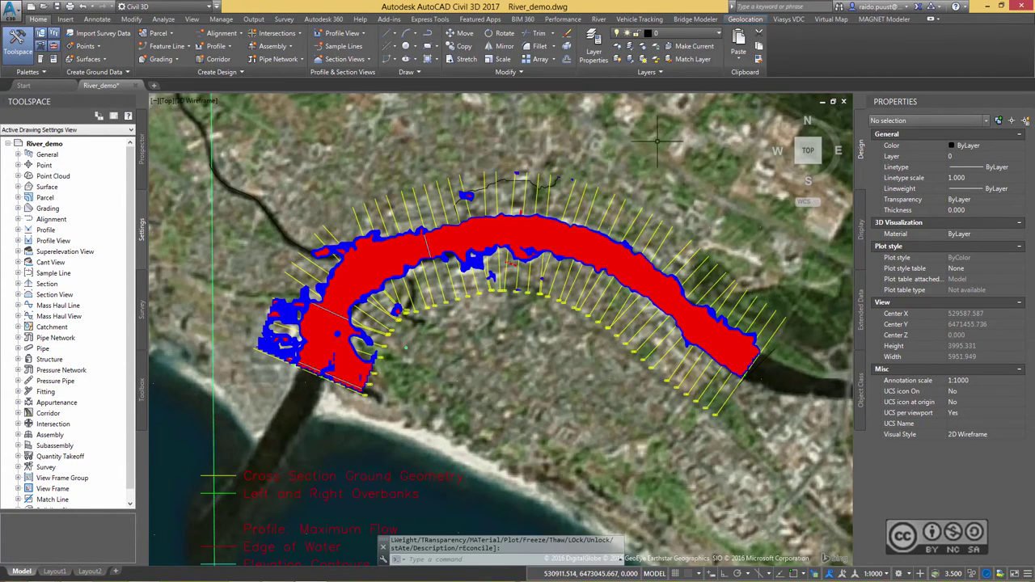
mouse_move(658, 142)
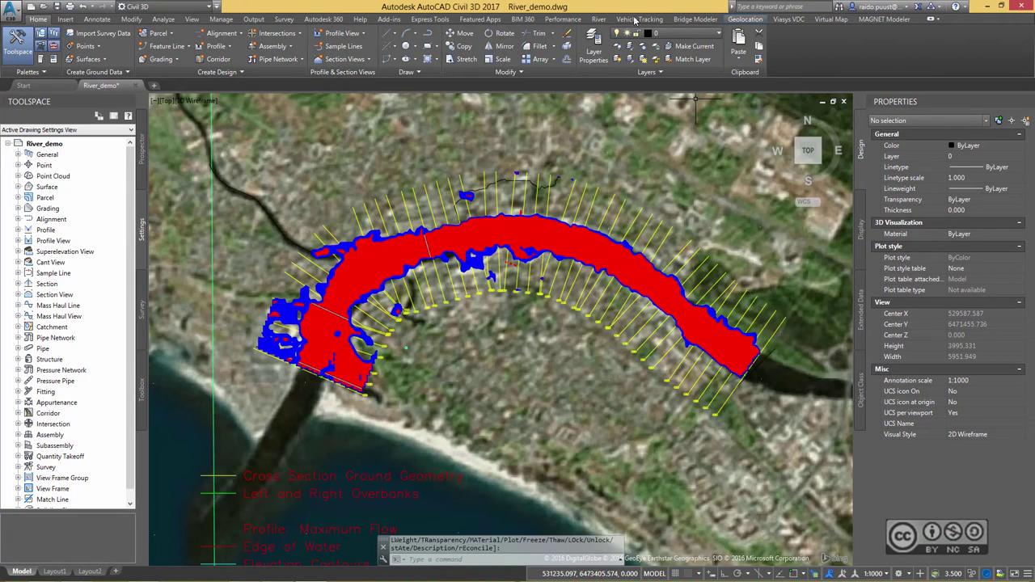
Step: Turn off the online aerial basemap
left_click(745, 18)
left_click(173, 55)
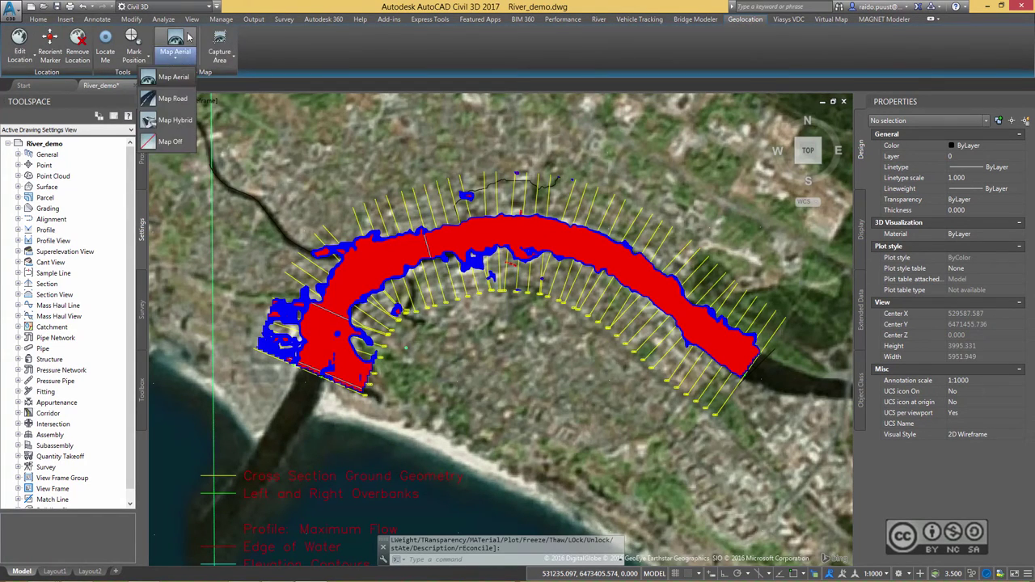
left_click(173, 55)
left_click(172, 57)
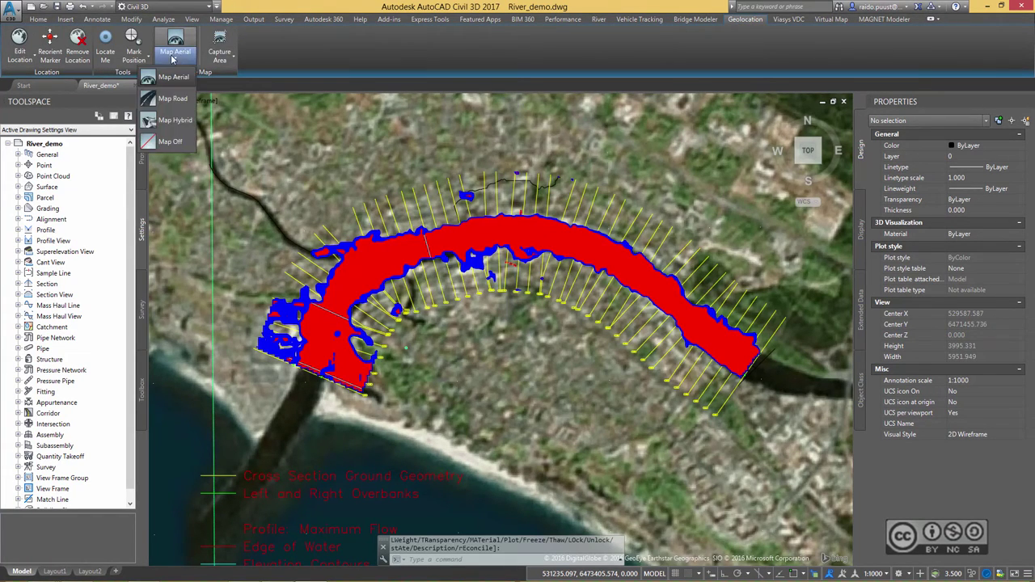
left_click(170, 141)
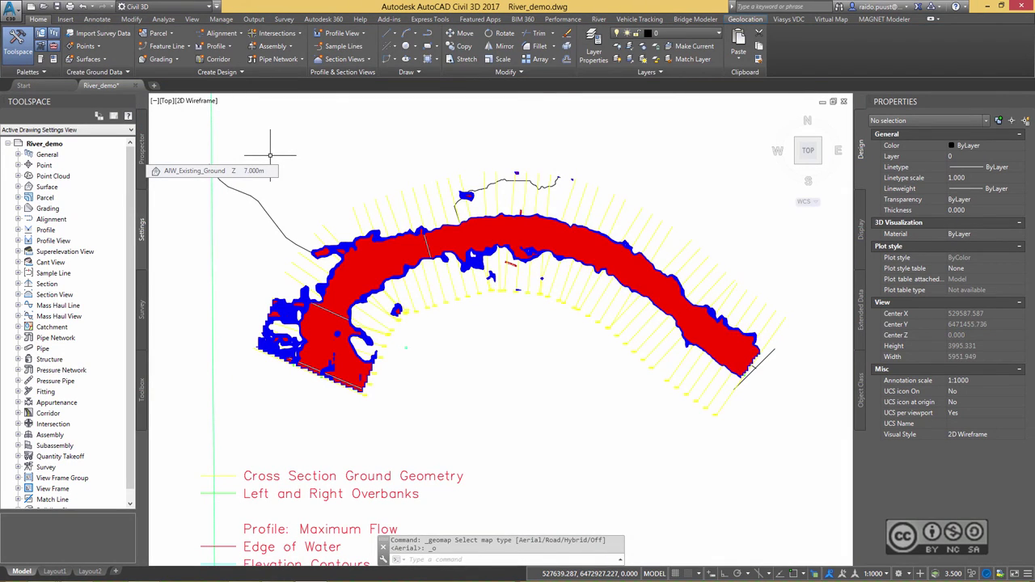
Step: Run MAPWSPACE and connect to the Maa-amet WMS server using version 1.1.0
type("mapwspace")
key("Return")
key("Return")
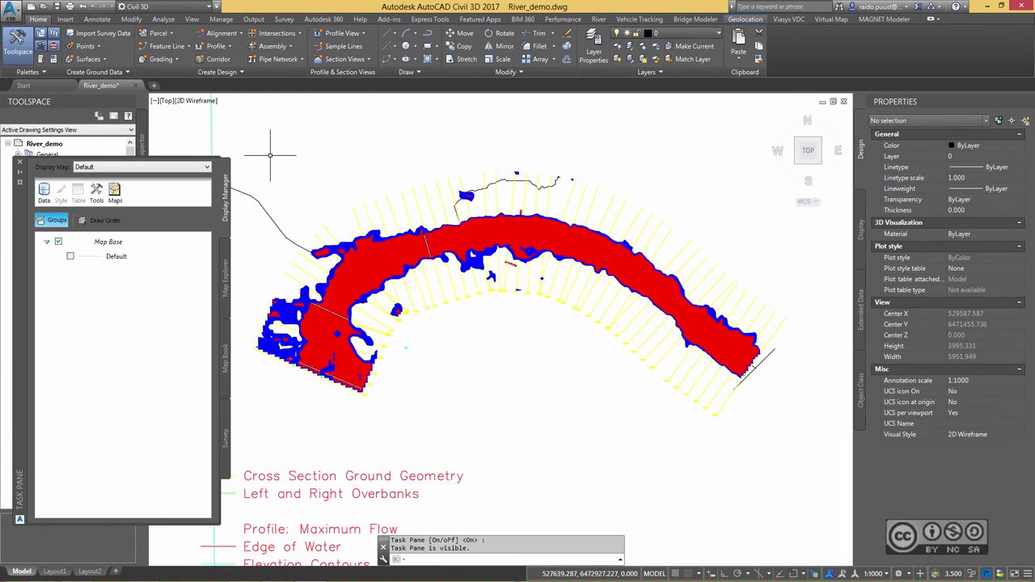
left_click(44, 194)
left_click(61, 203)
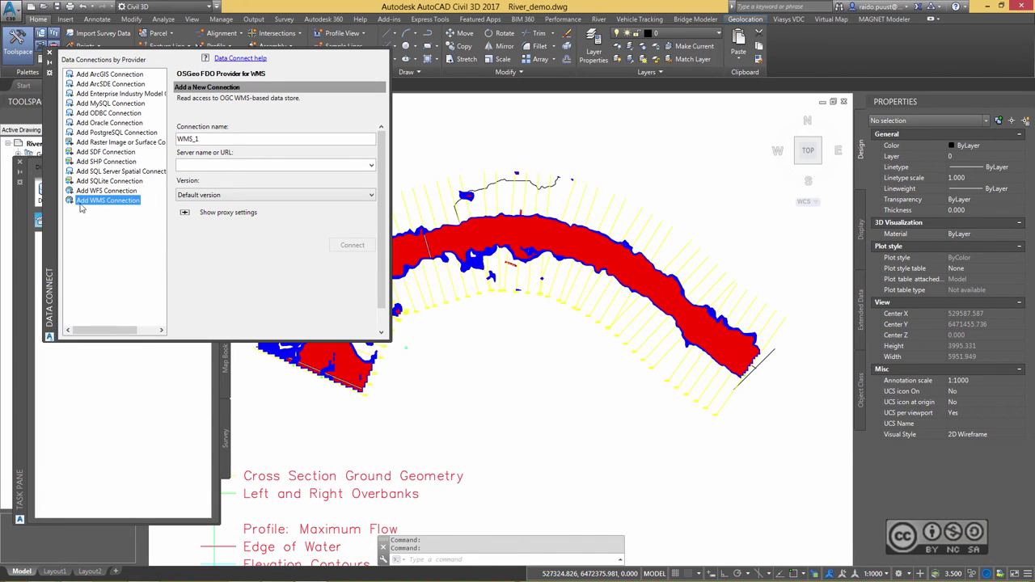
left_click(371, 165)
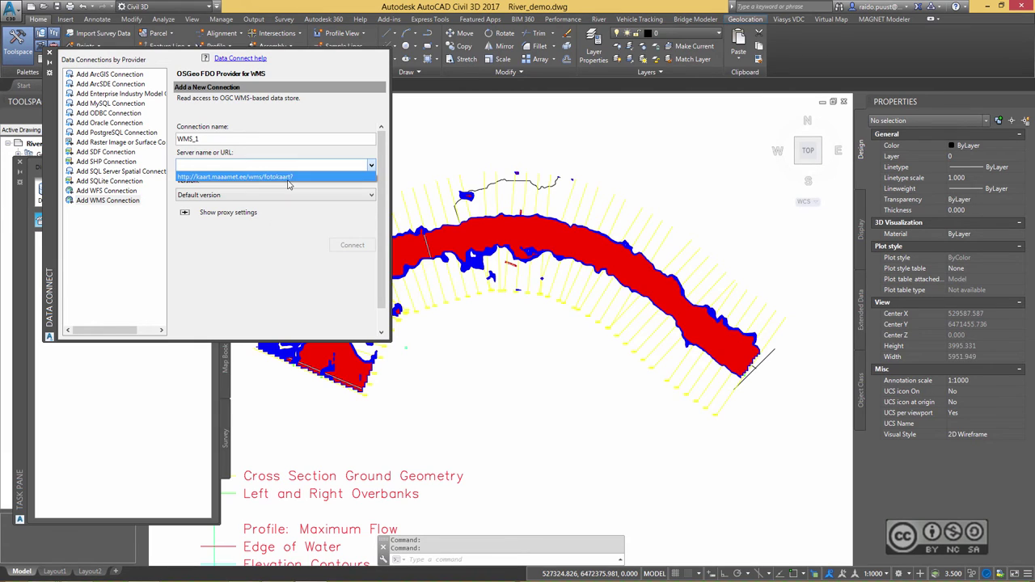
left_click(307, 174)
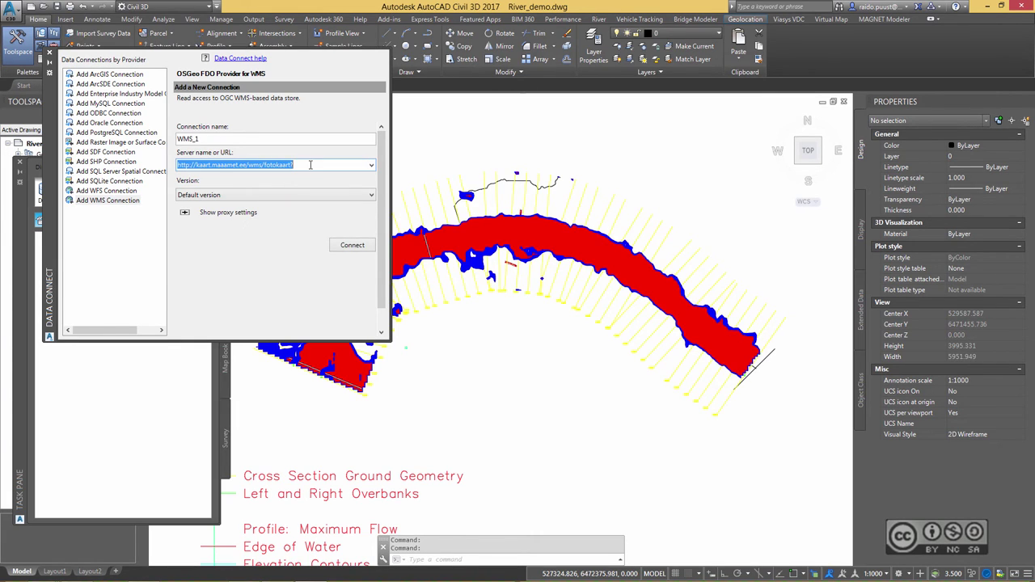
left_click(267, 195)
left_click(185, 224)
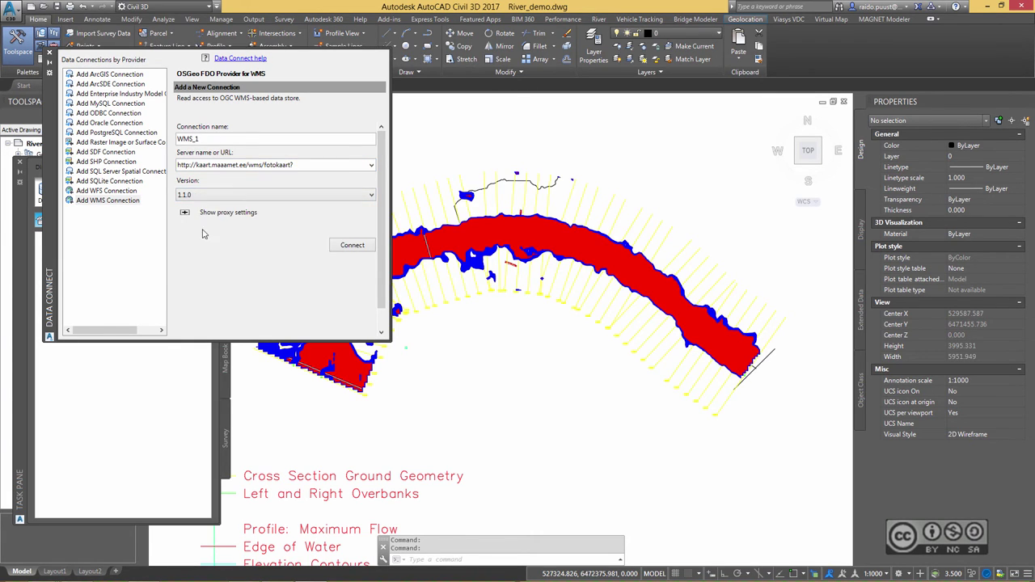
left_click(356, 246)
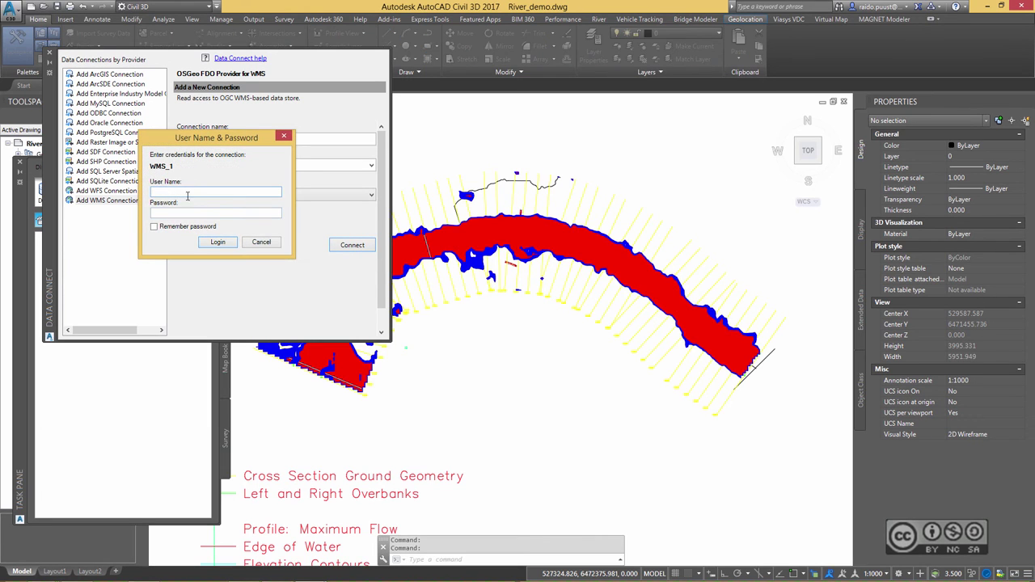
left_click(219, 241)
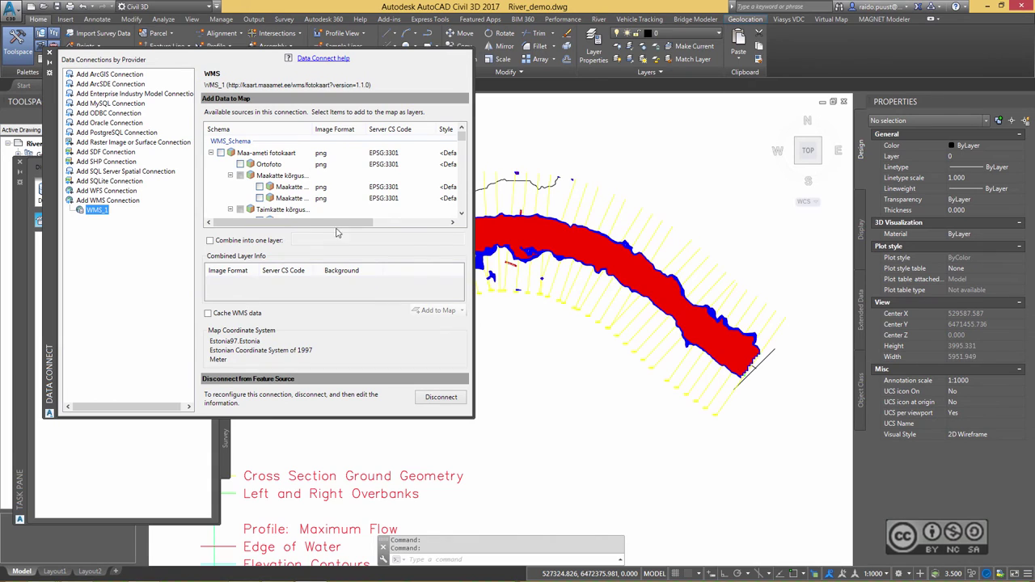
Step: Add the Ortofoto layer to the drawing as EESTIFOTO and close the map panes
left_click(240, 165)
left_click(295, 164)
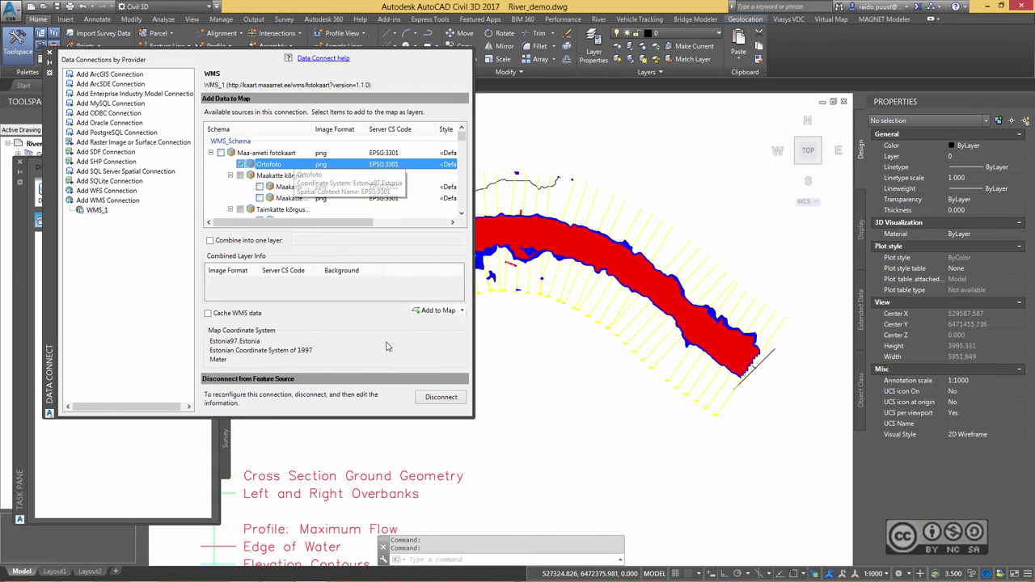
left_click(435, 314)
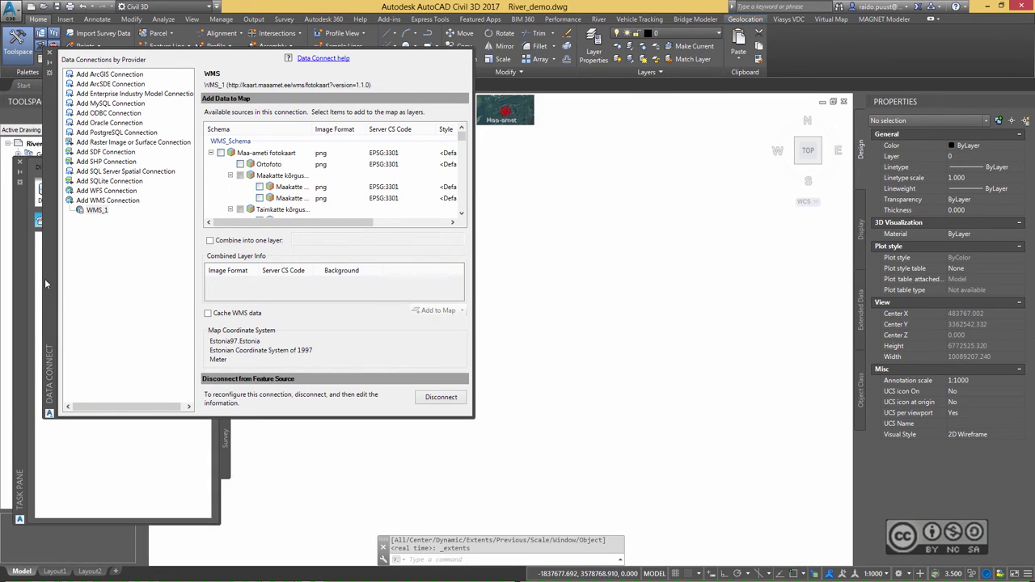
left_click(50, 53)
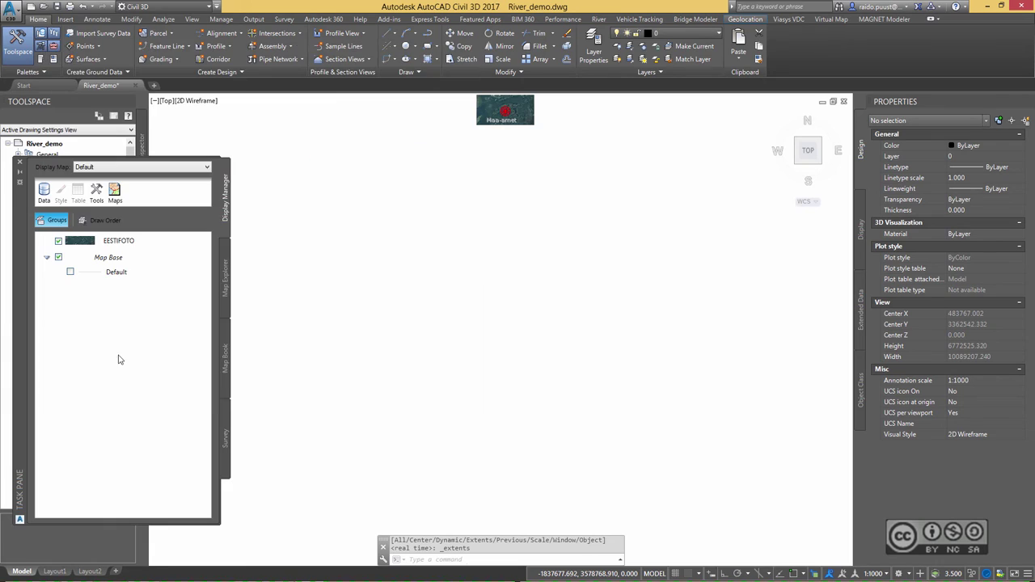
left_click(20, 165)
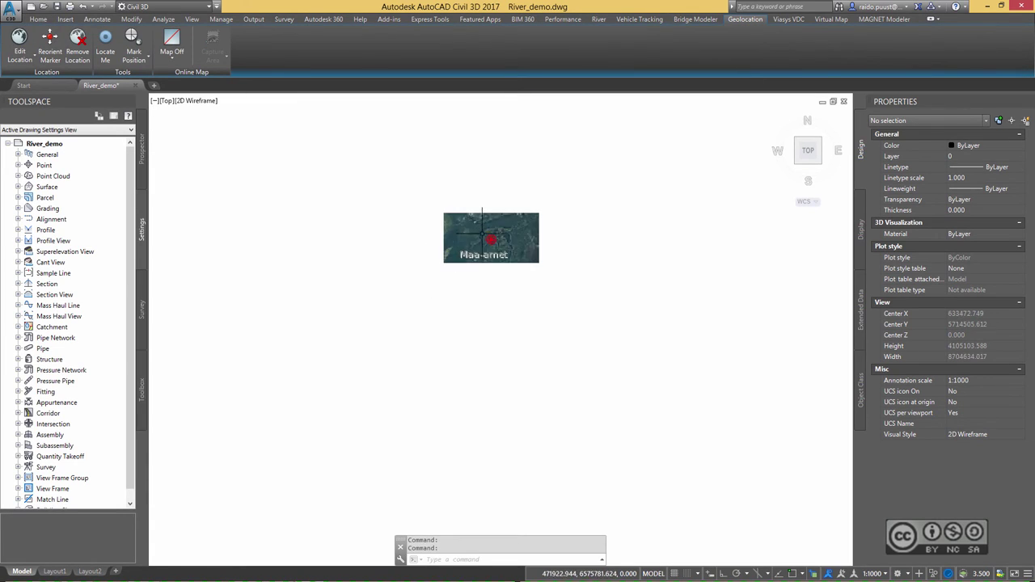
Step: Zoom and pan over the orthophoto to frame the red and blue flood map along the river bend
scroll(584, 296, "up", 4)
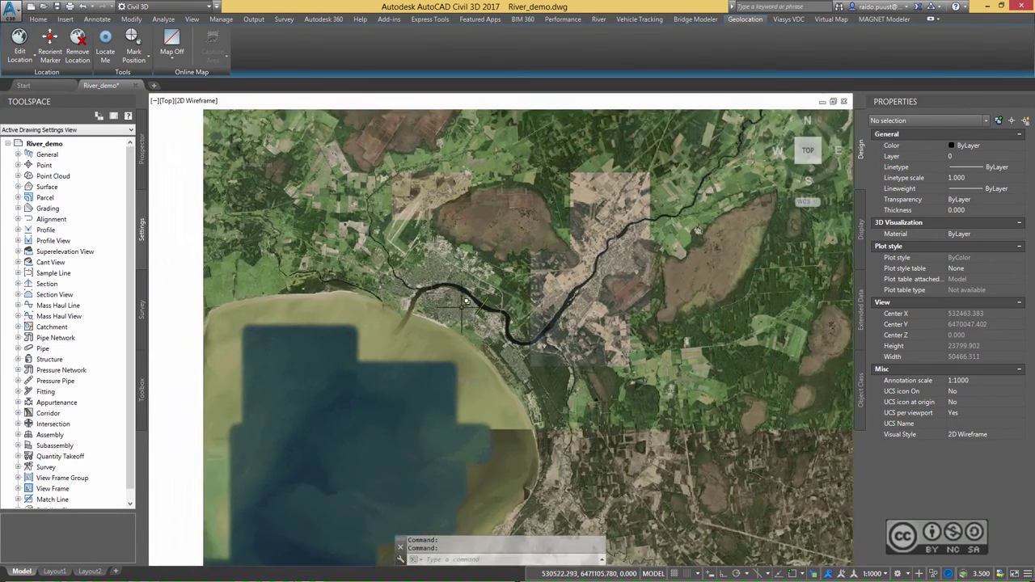
scroll(429, 287, "up", 4)
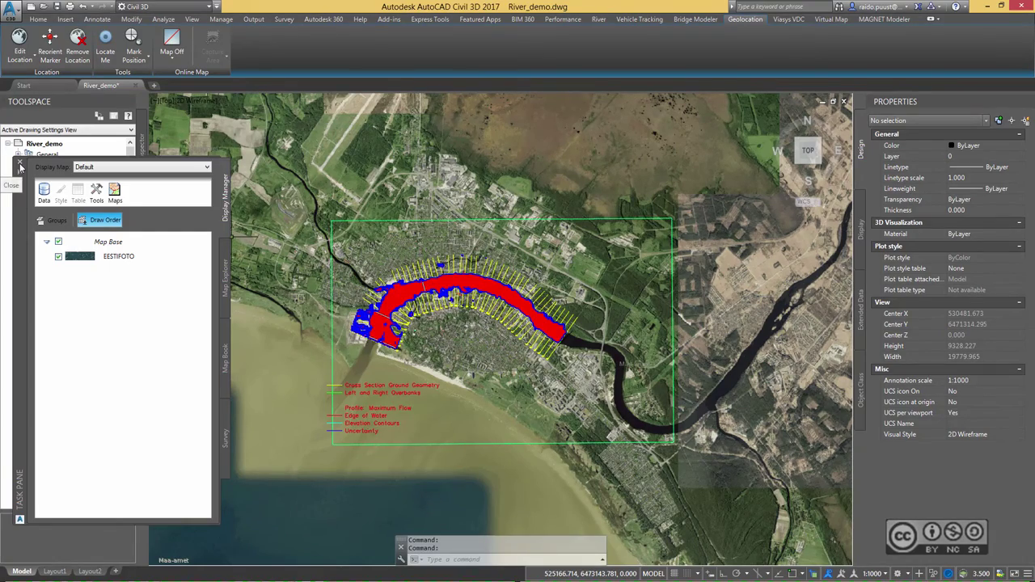
scroll(407, 323, "up", 4)
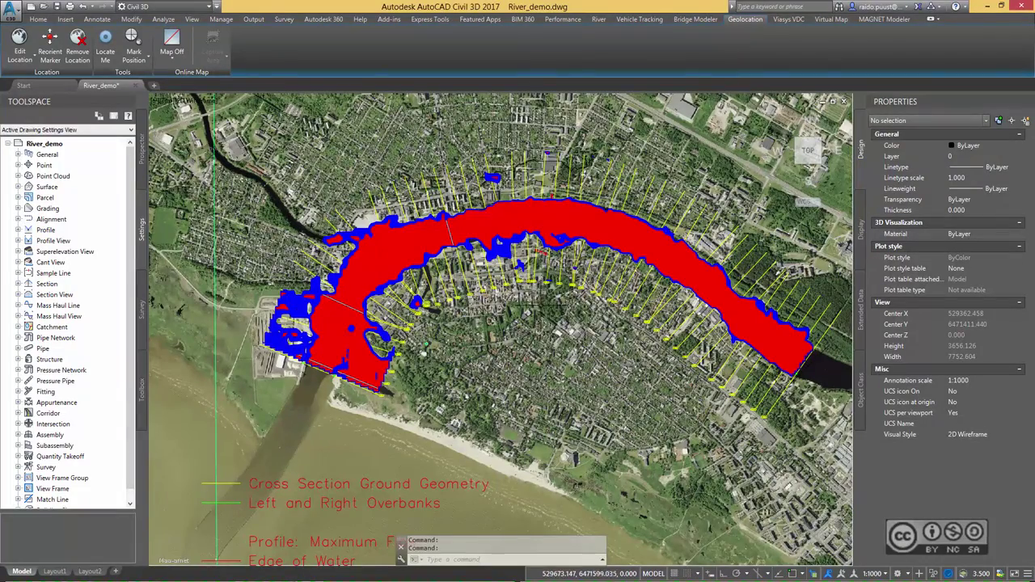
middle_click_drag(521, 303, 504, 330)
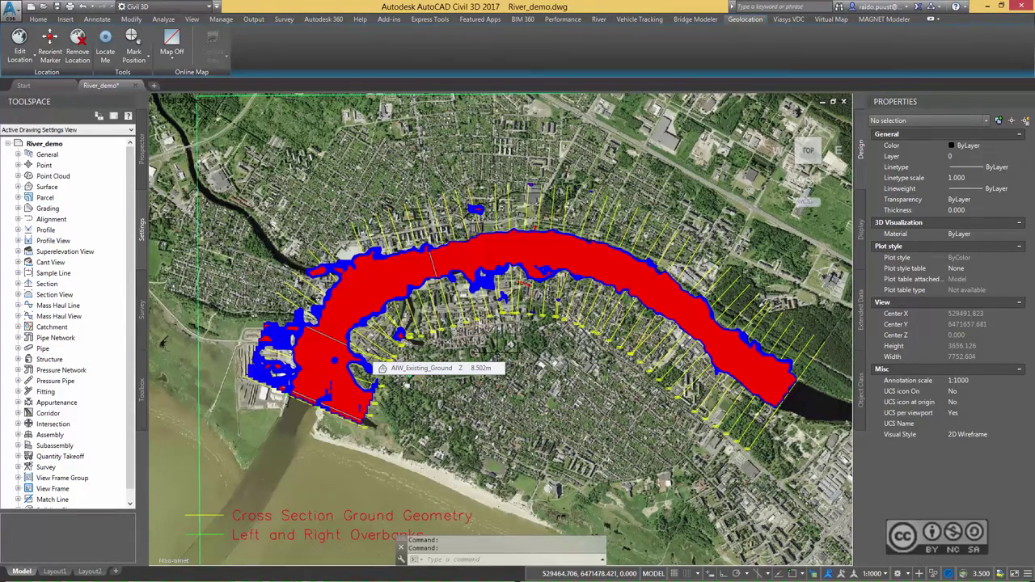
scroll(478, 271, "up", 6)
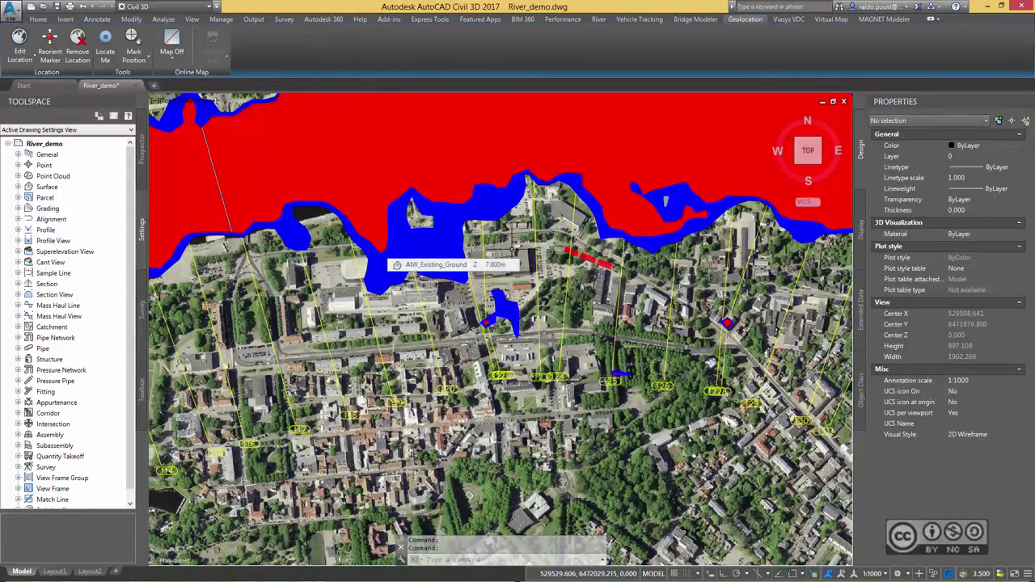
scroll(390, 259, "down", 6)
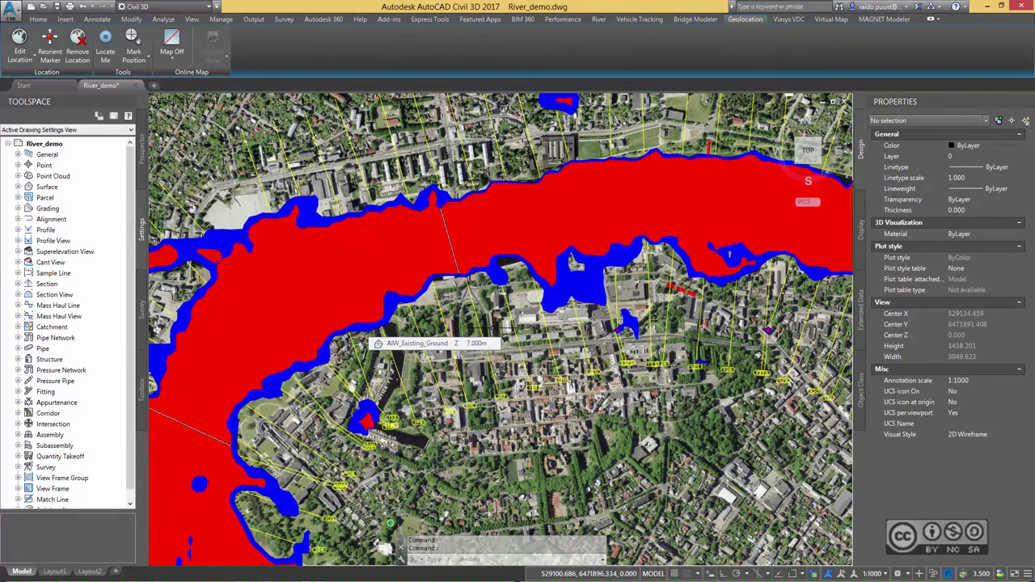
scroll(515, 412, "down", 5)
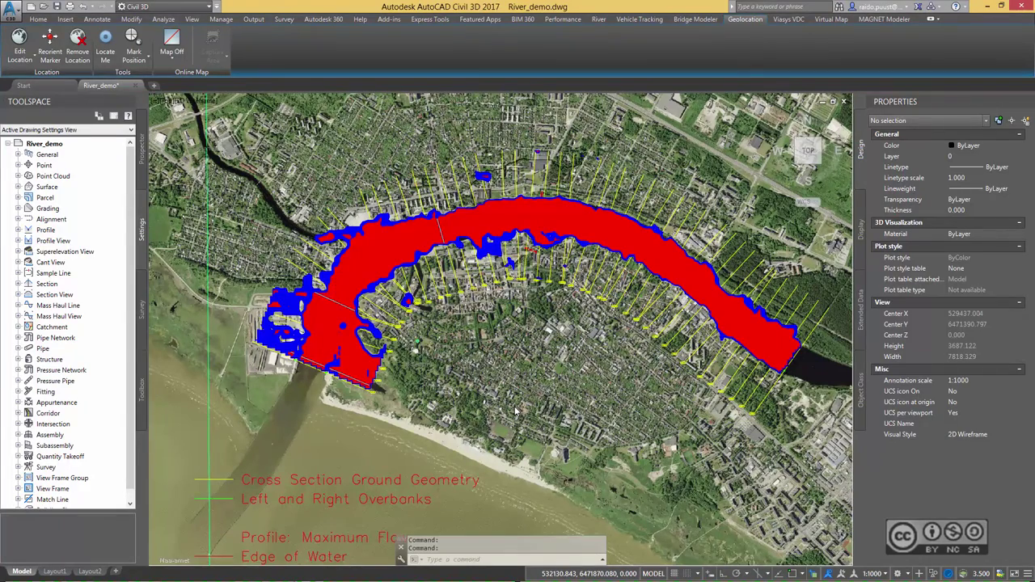
left_click(600, 19)
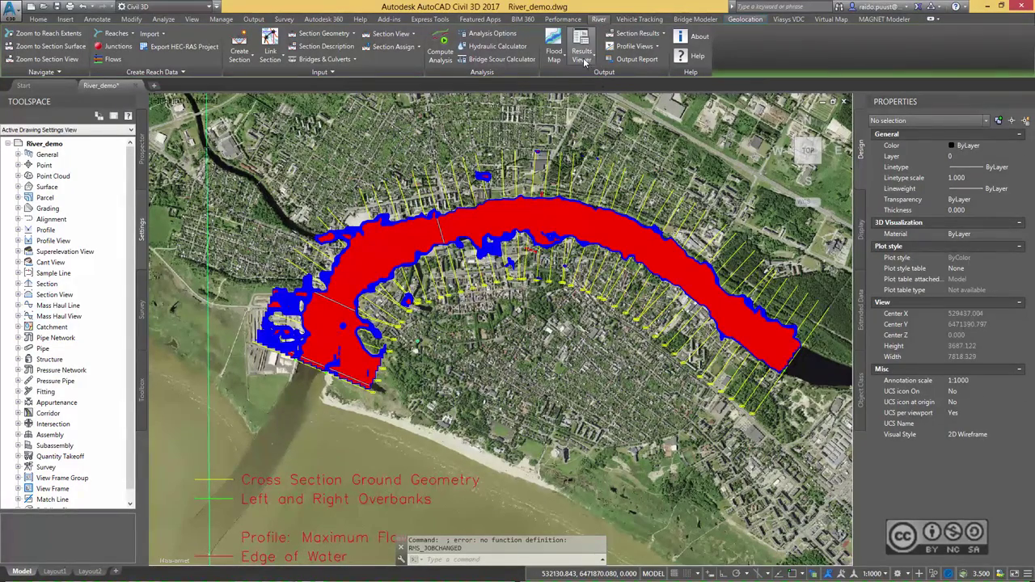
left_click(582, 58)
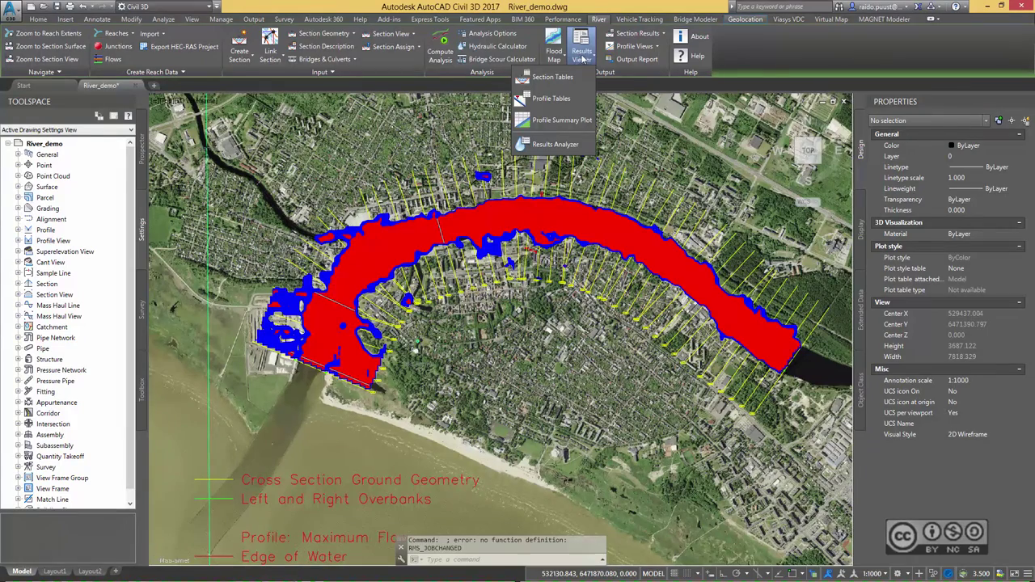
left_click(551, 79)
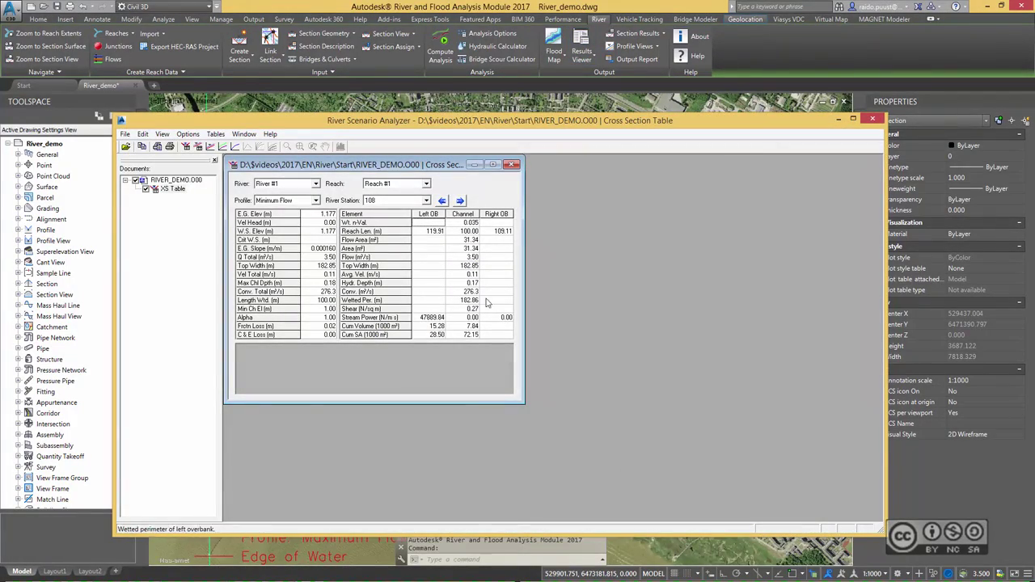
left_click(426, 200)
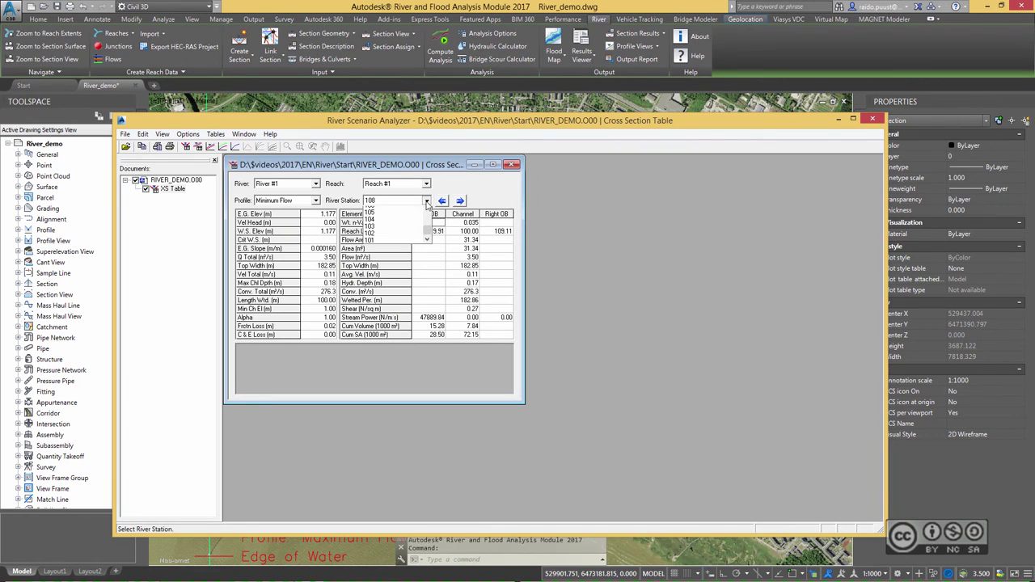
left_click_drag(428, 217, 429, 248)
left_click(310, 167)
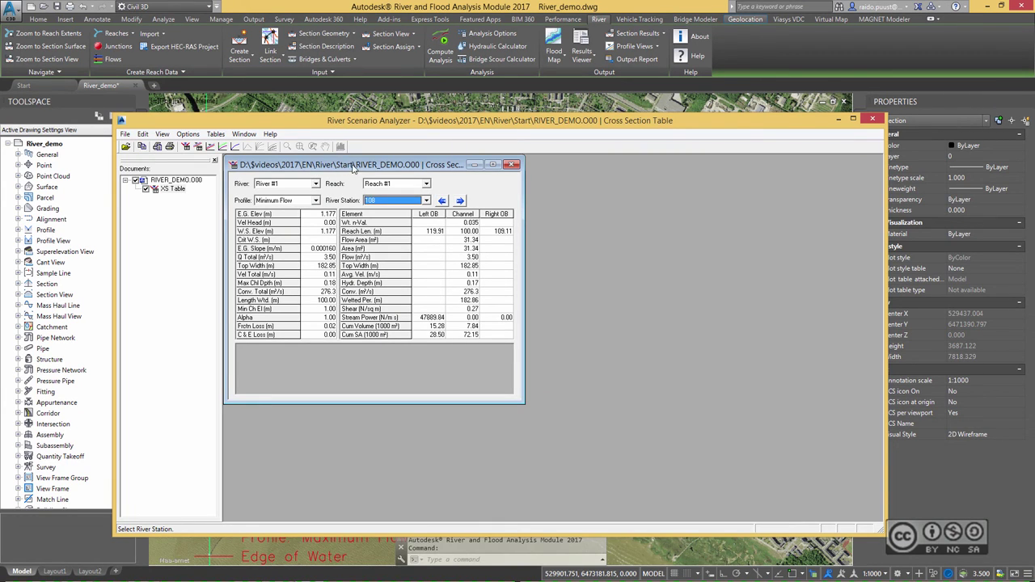
left_click(126, 134)
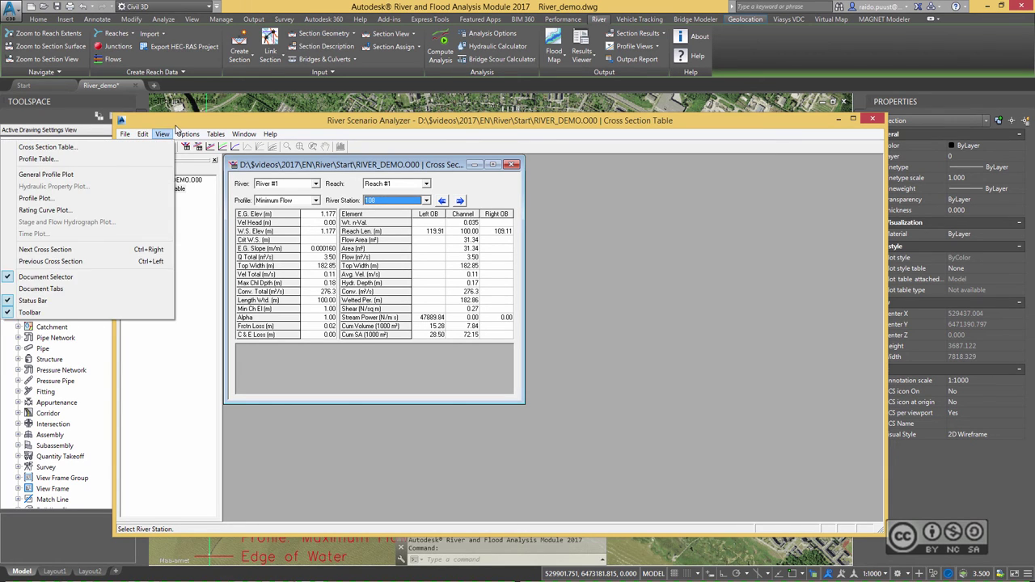
left_click(177, 130)
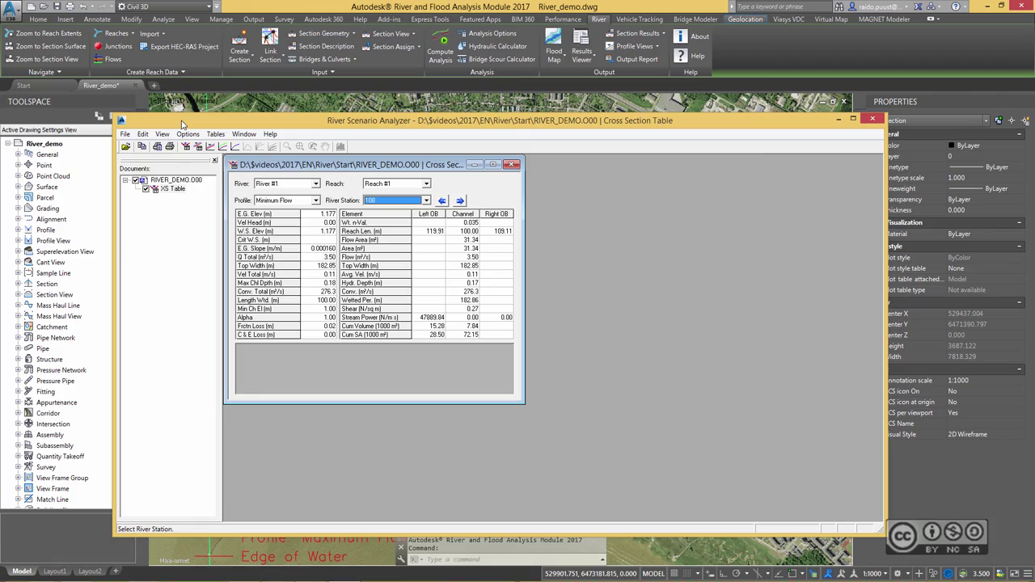
left_click(873, 119)
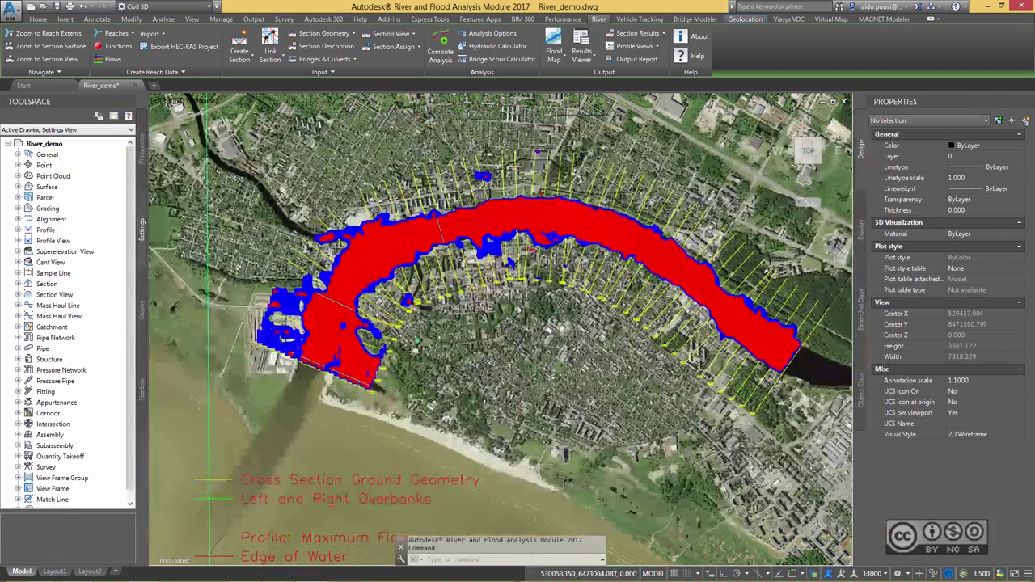
Step: Generate RIVER_DEMO.RPT with the default report settings, review it in Notepad, and close it
left_click(637, 59)
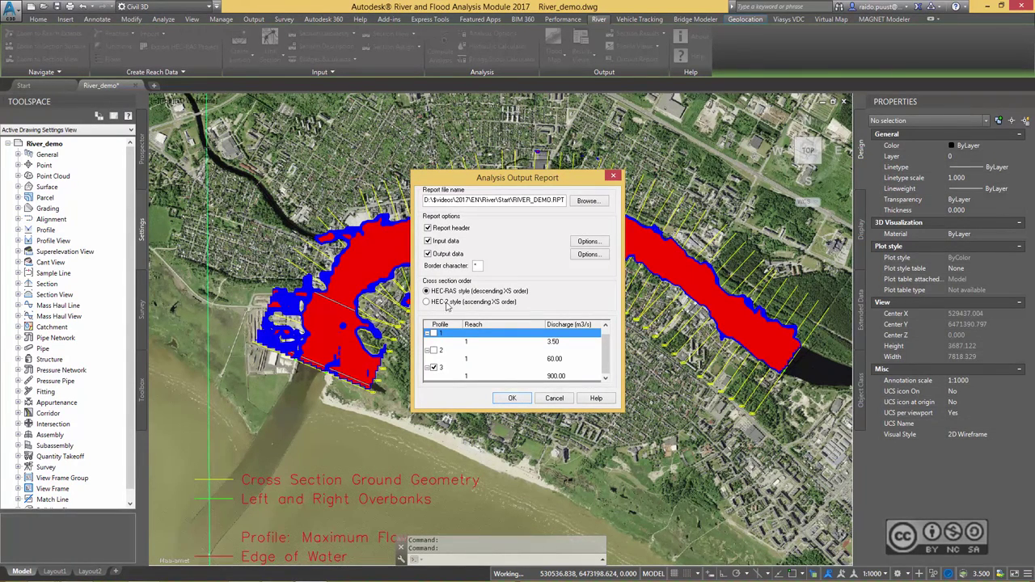
left_click(513, 398)
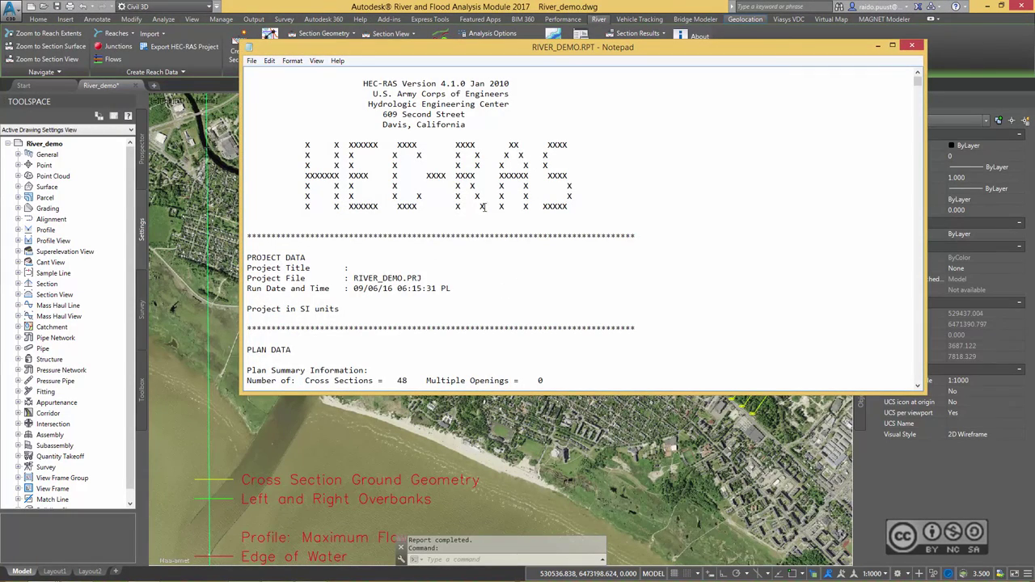
left_click_drag(513, 53, 512, 107)
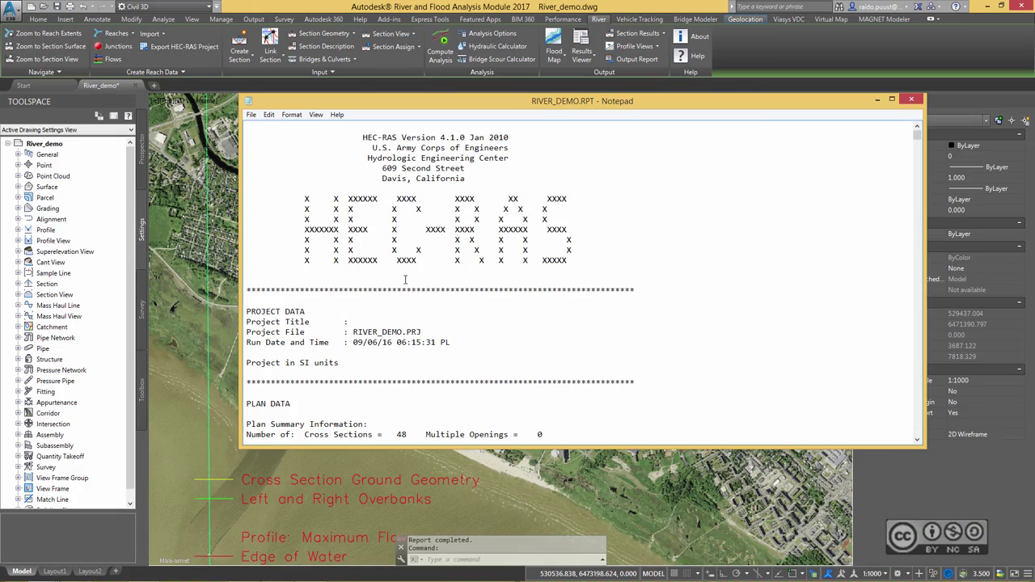
left_click(912, 99)
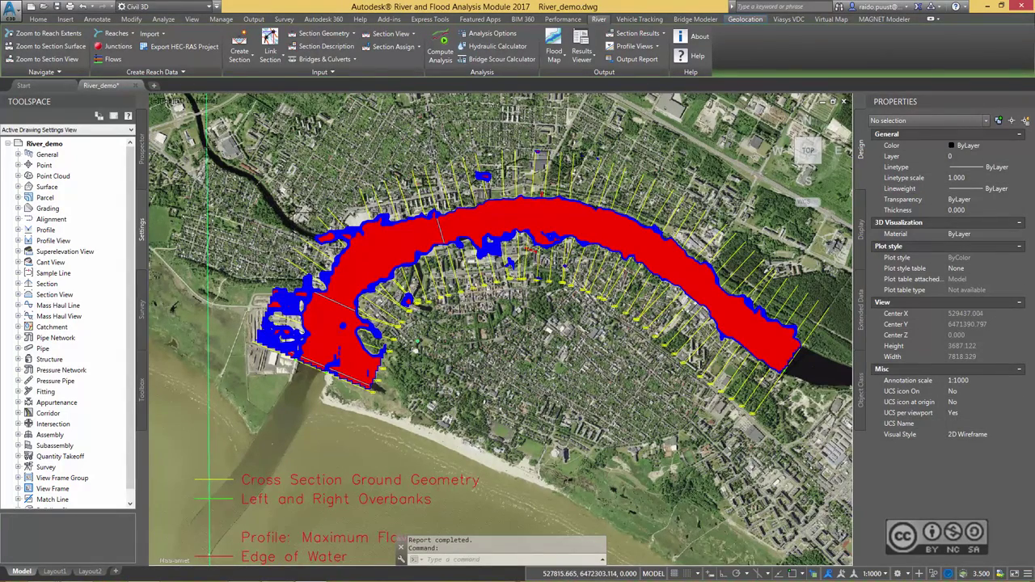
Step: Save the drawing and export the river model to RIVER_DEMO.PRJ in the HEC-RAS folder
left_click(55, 6)
left_click(185, 48)
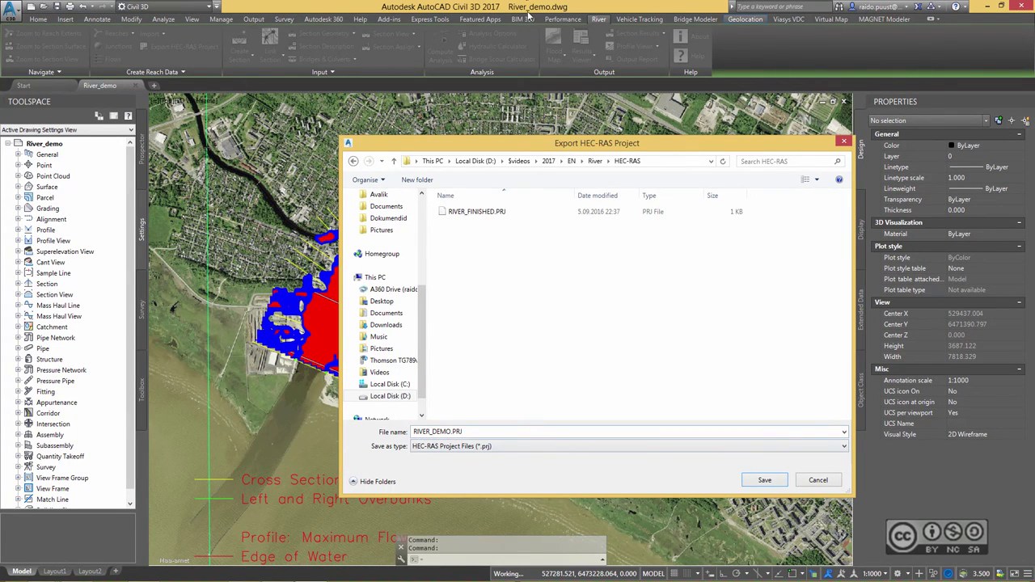
left_click(764, 480)
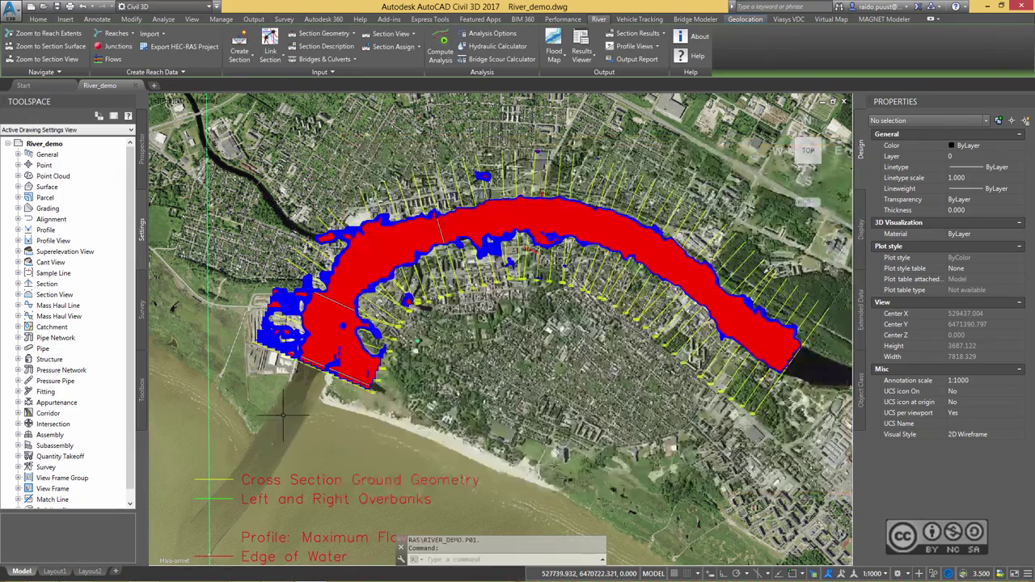
Step: Find HEC-RAS 5.0.1 through Windows search and launch it
key("super+s")
type("hec-RAS 5.0.1")
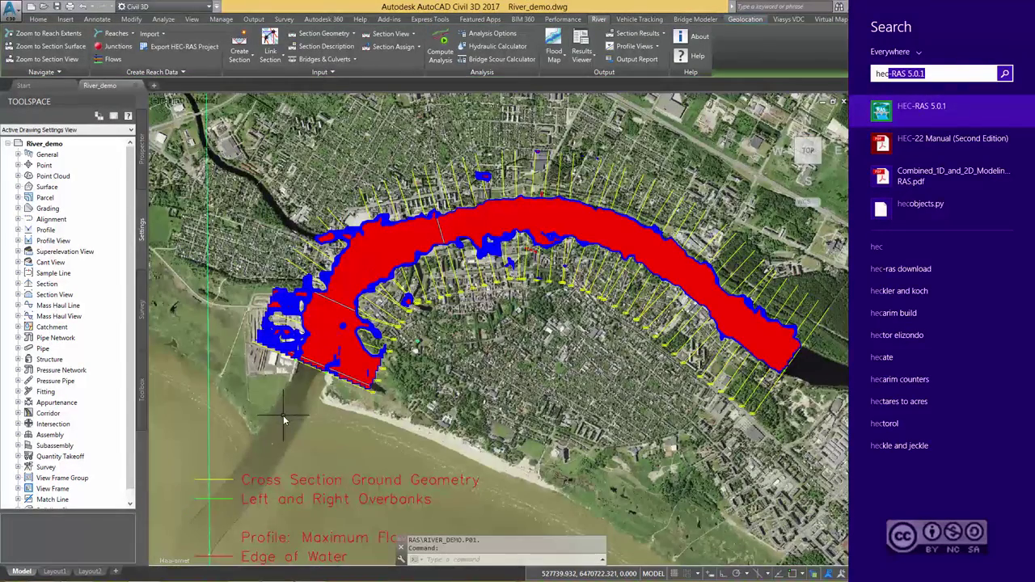
left_click(934, 114)
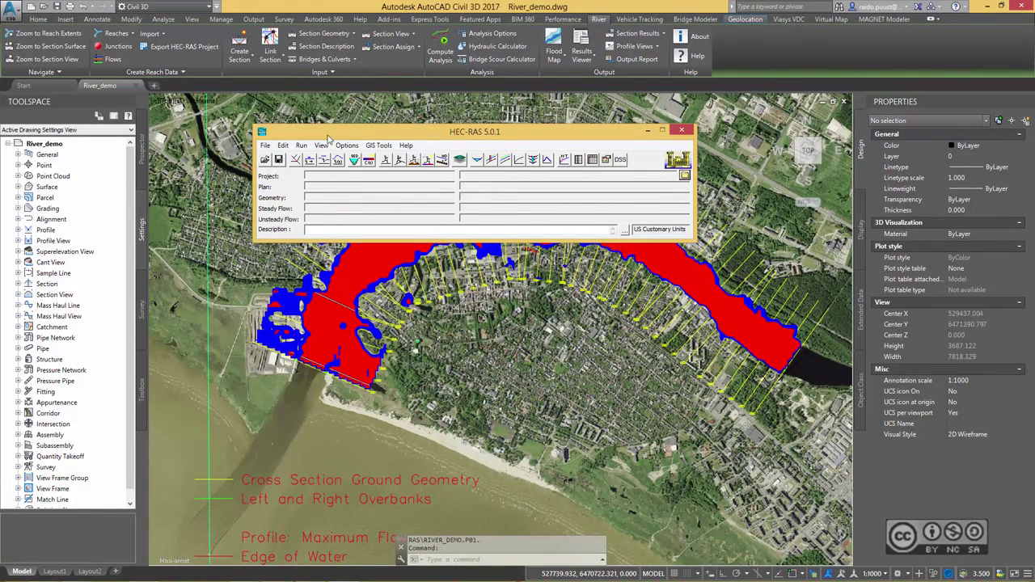
Step: Open the RIVER_DEMO project from the exported HEC-RAS folder under $videos
left_click(265, 160)
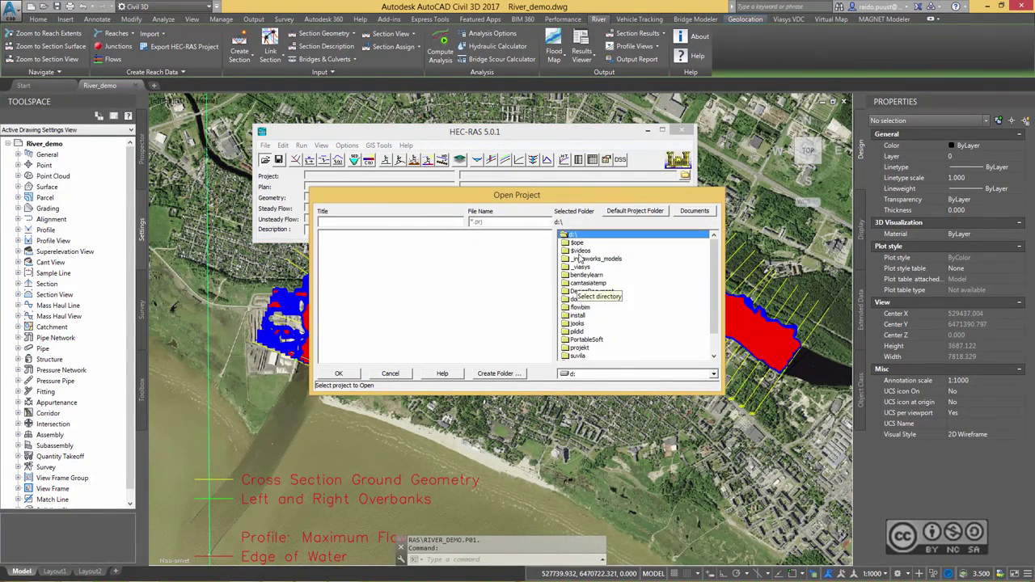
double_click(579, 251)
double_click(583, 325)
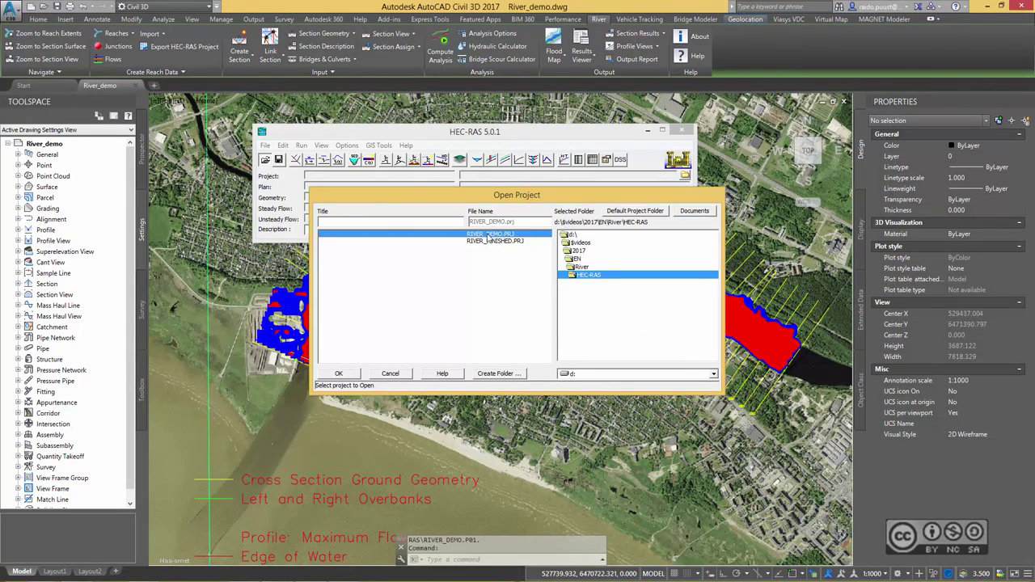
double_click(485, 236)
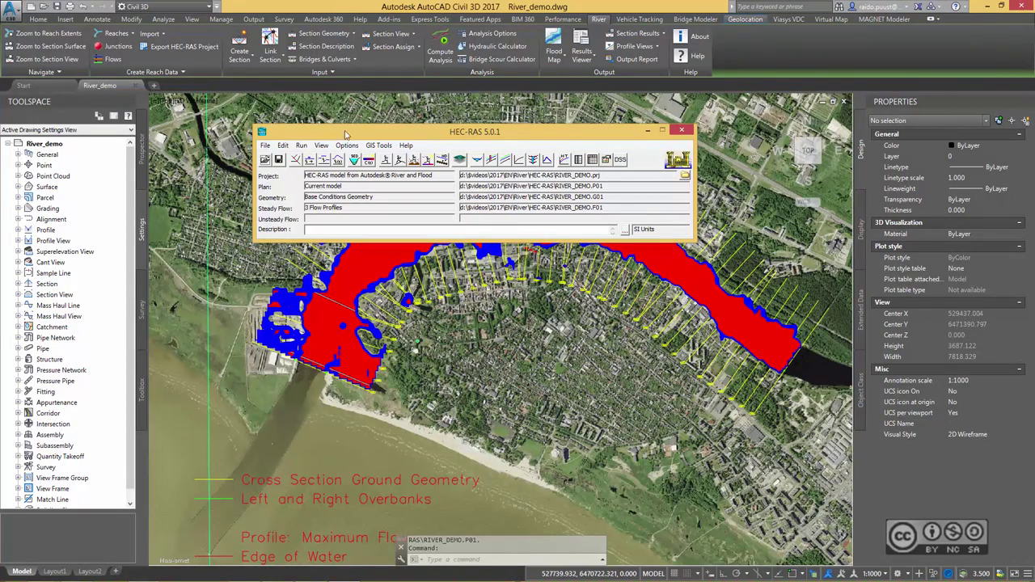
Step: Inspect cross section 101's data from the Geometric Data schematic
left_click(296, 161)
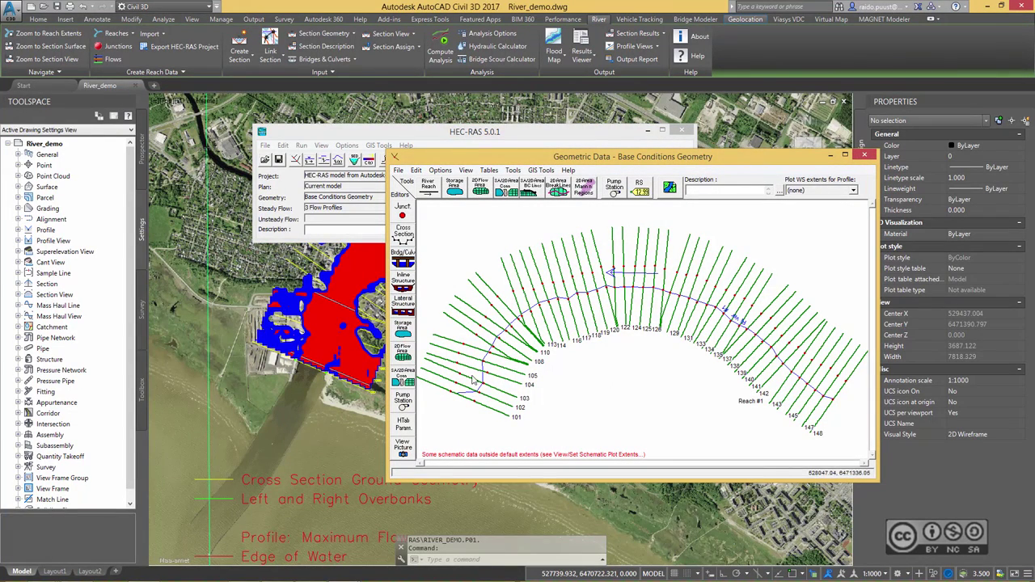
right_click(459, 395)
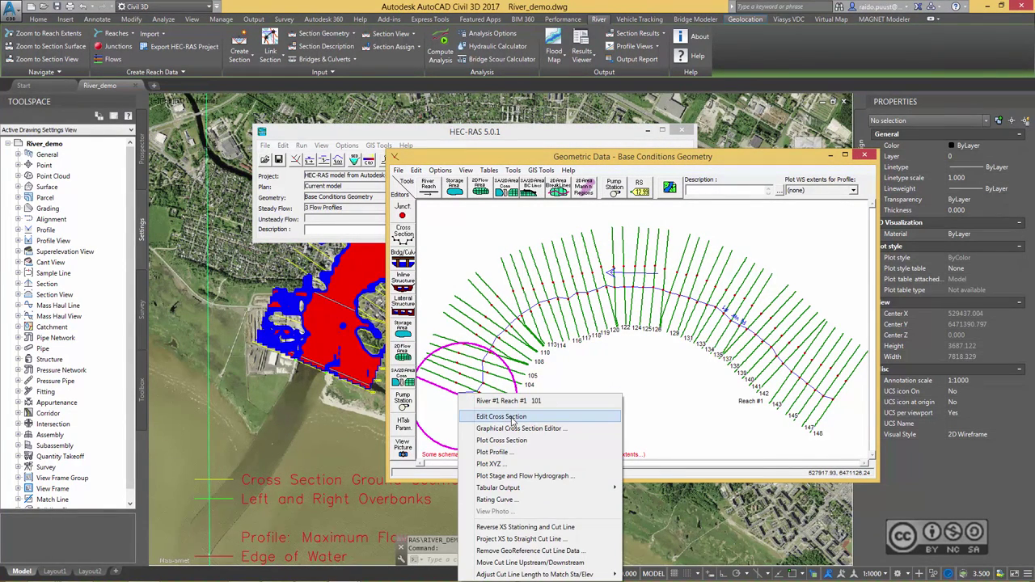
left_click(512, 417)
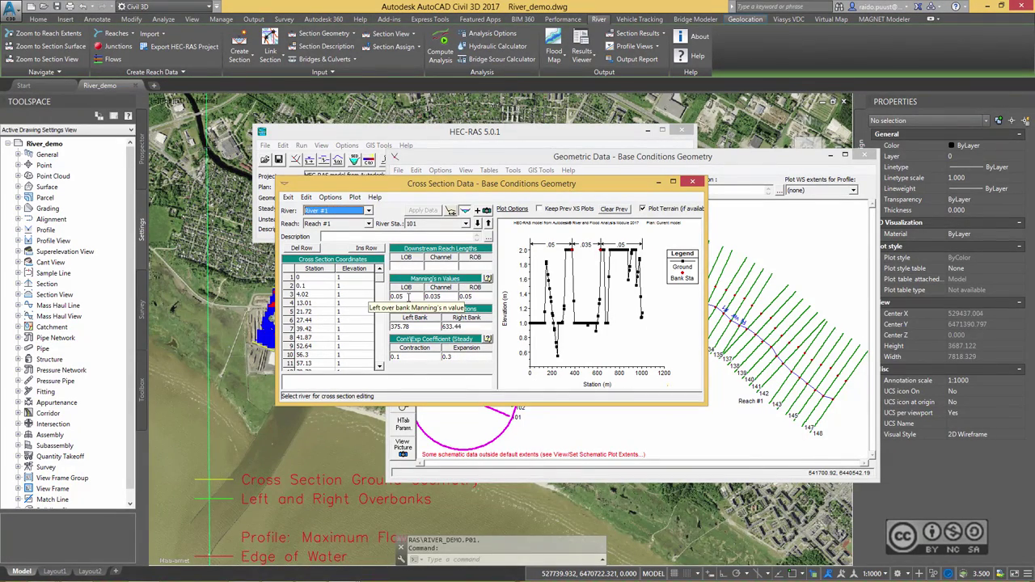
Step: Close the cross section editor, the geometry window and HEC-RAS
left_click(692, 181)
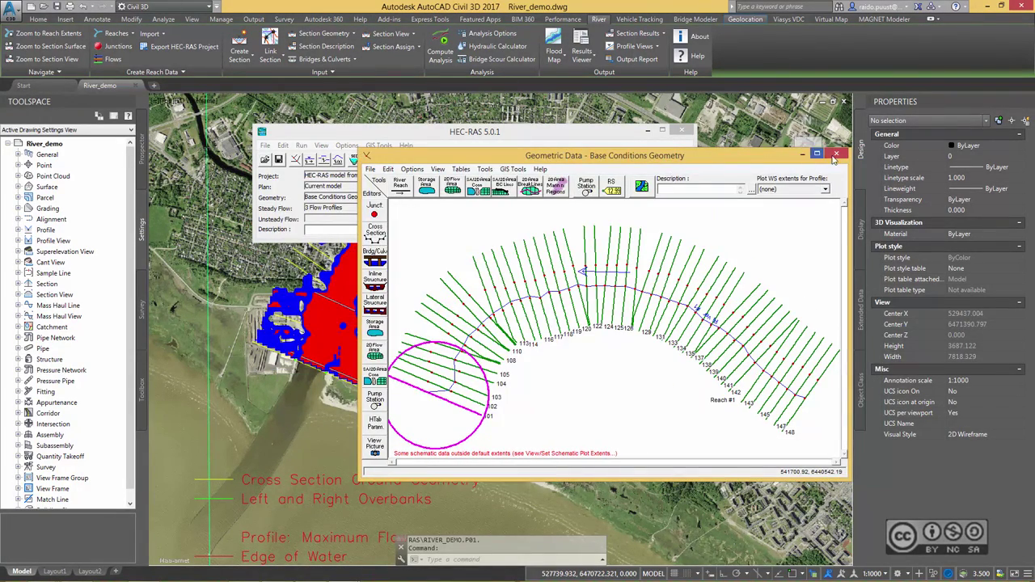
left_click(830, 156)
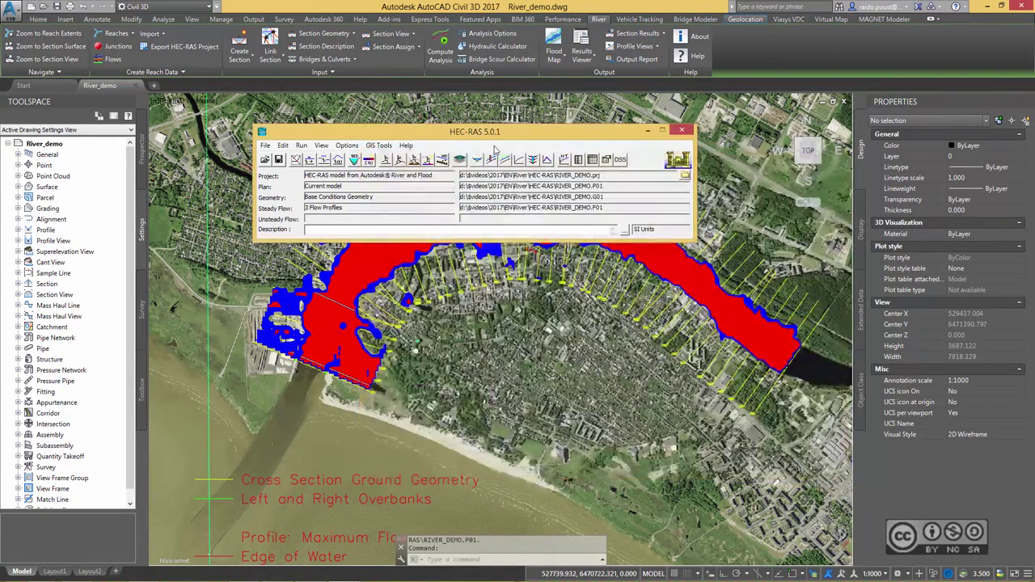
left_click(681, 132)
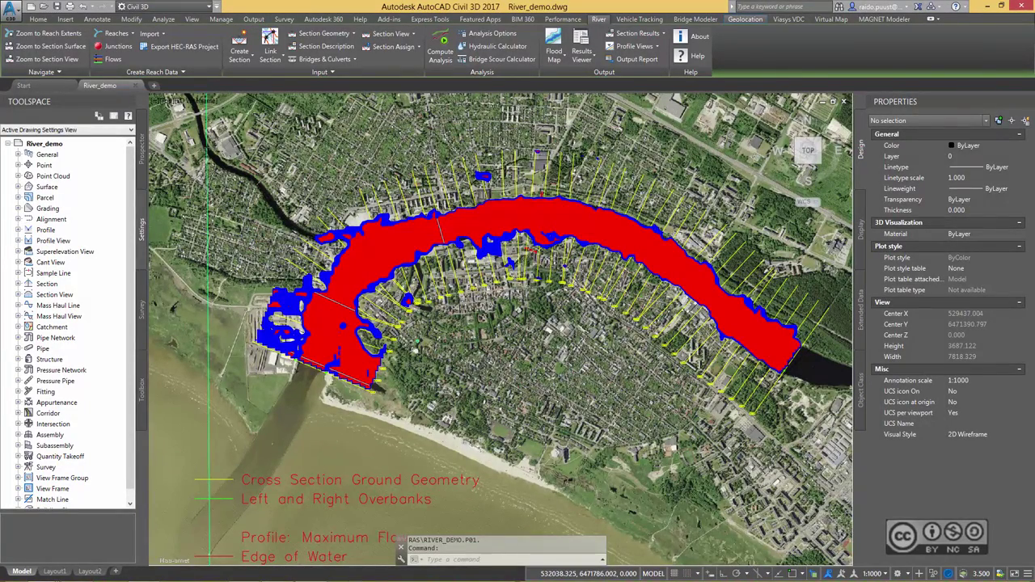